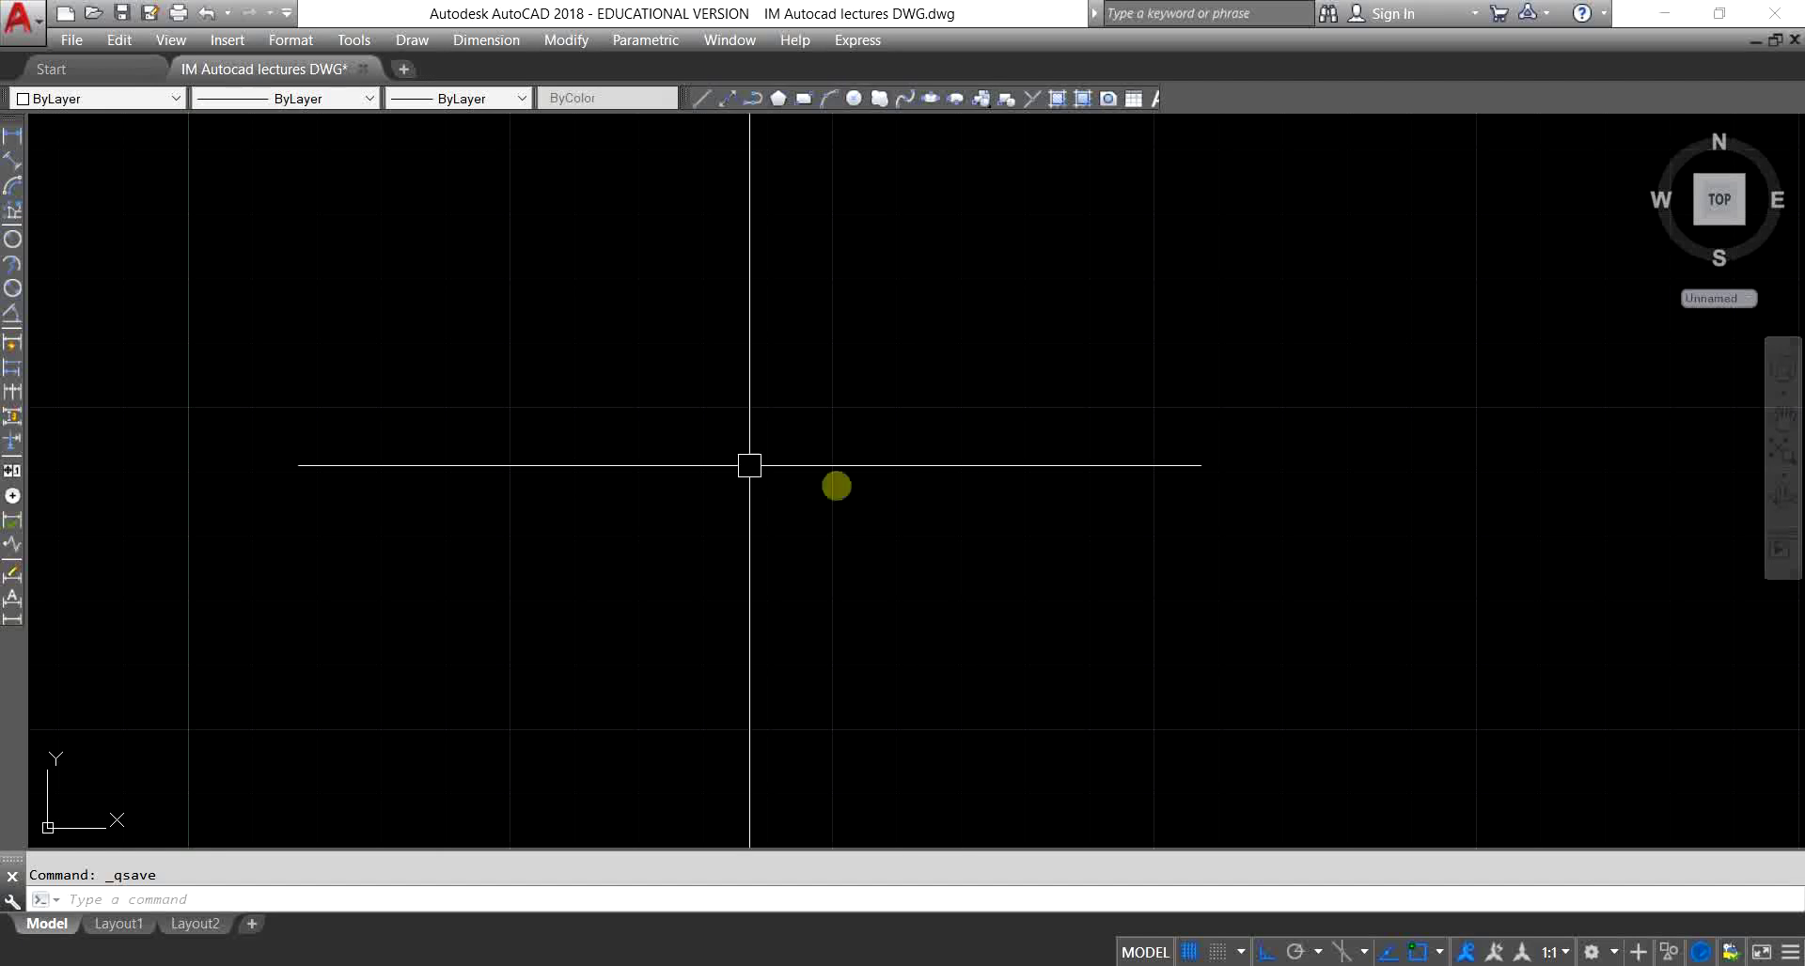
Step: Place a multiline text reading AUTOCAD in a two-corner text box
left_click_drag(967, 487, 780, 406)
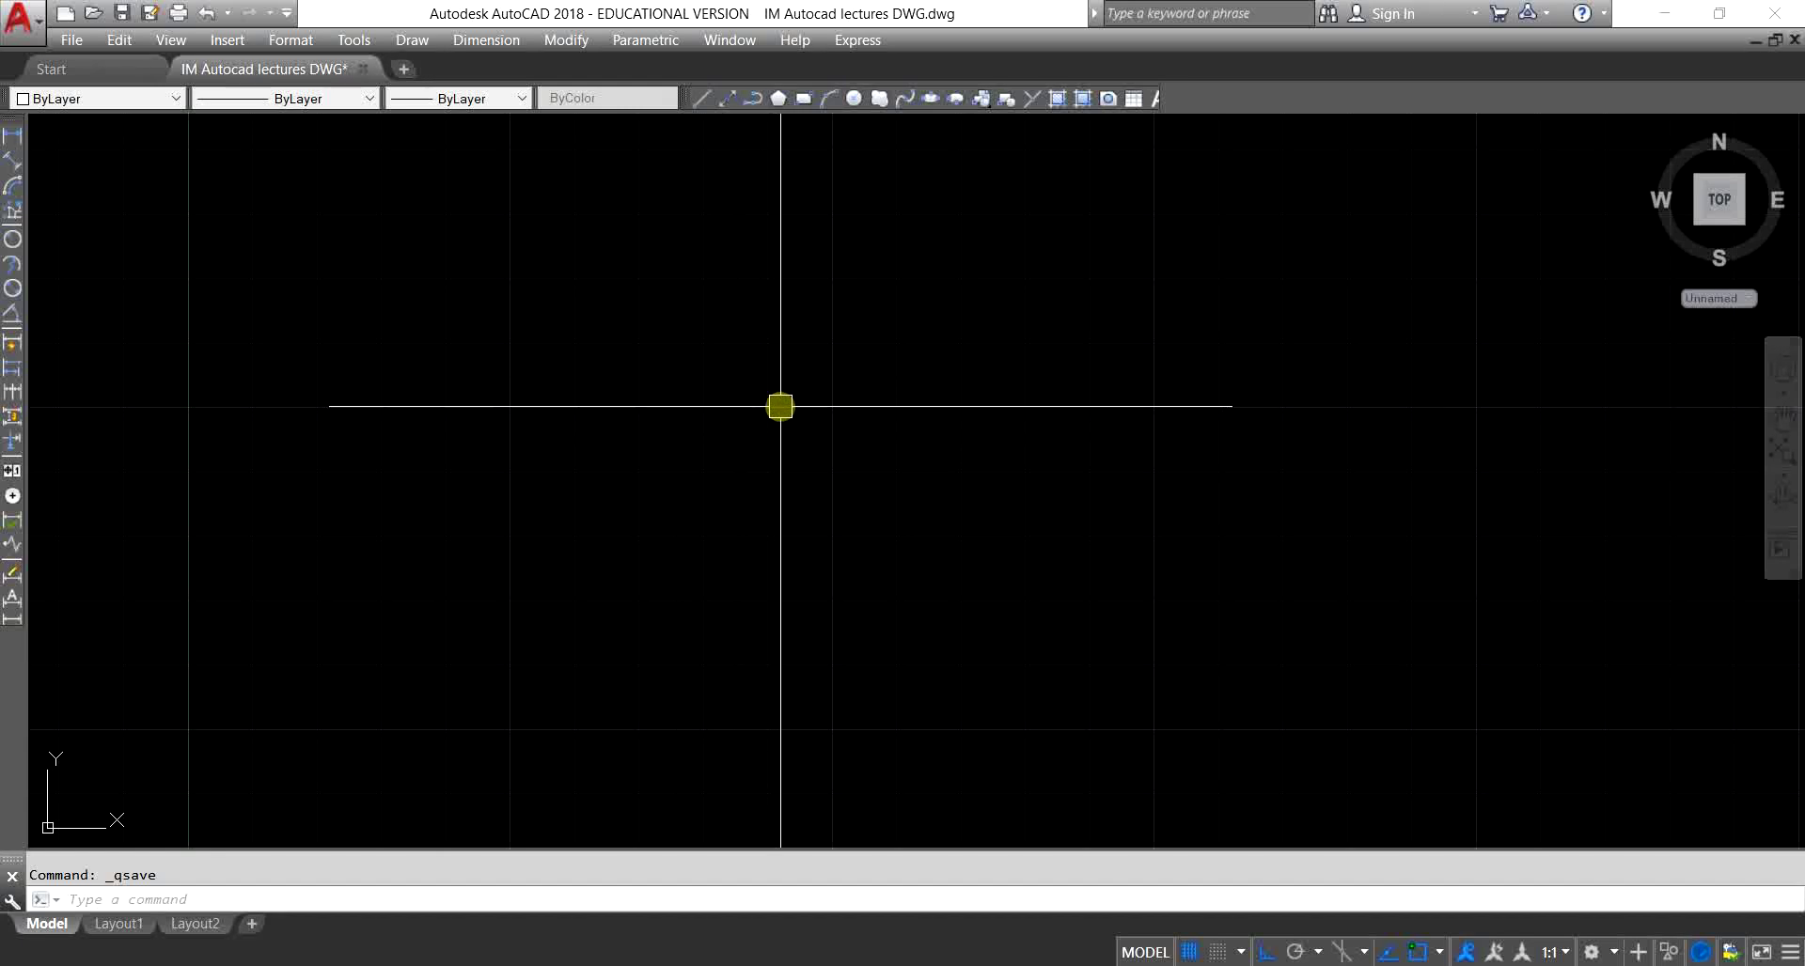
left_click_drag(780, 406, 787, 509)
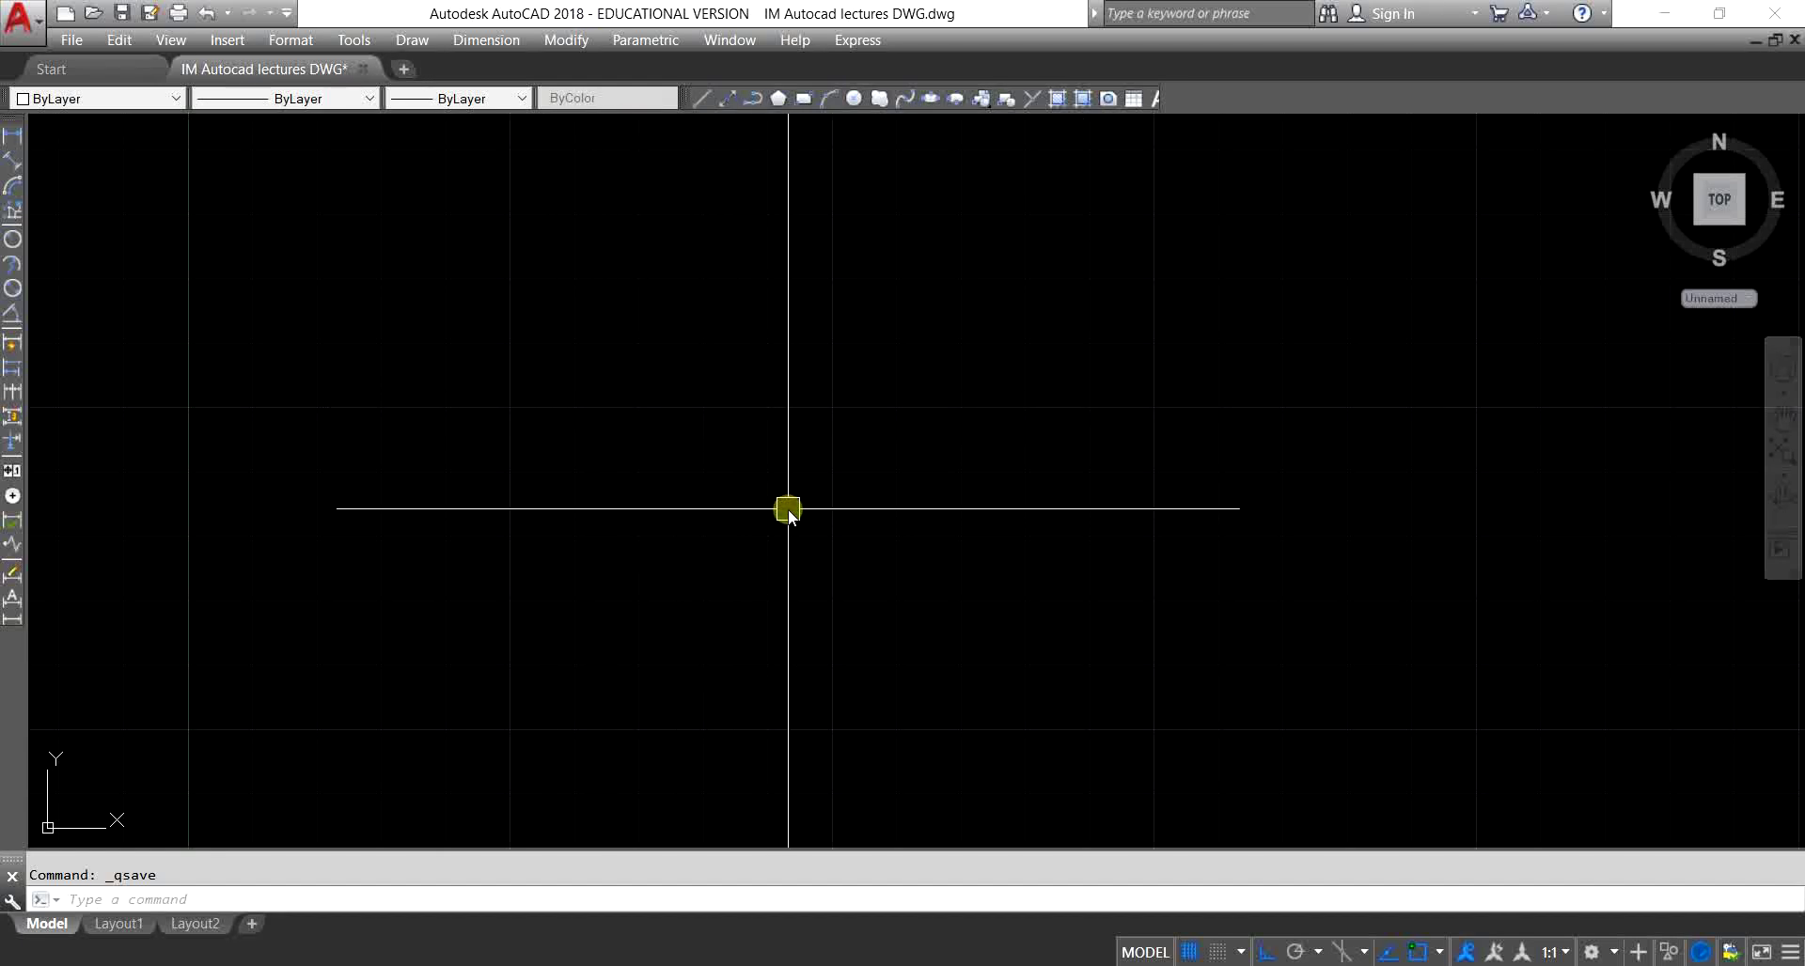
type("T")
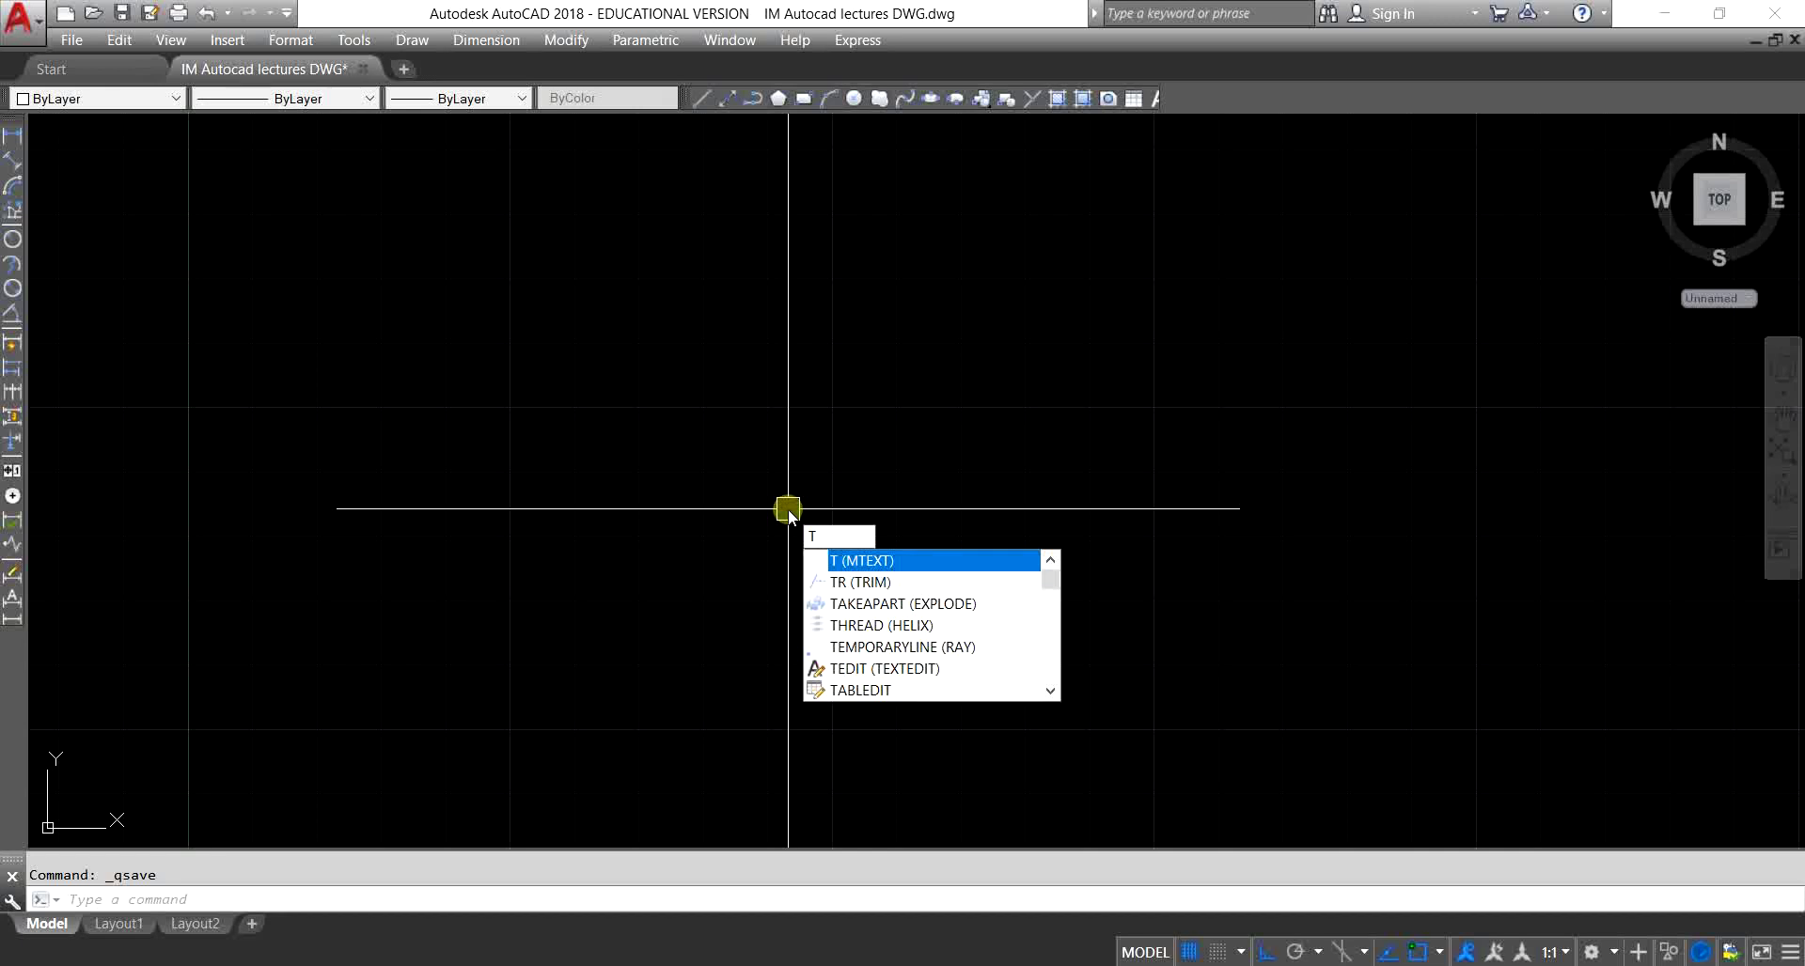
key("Return")
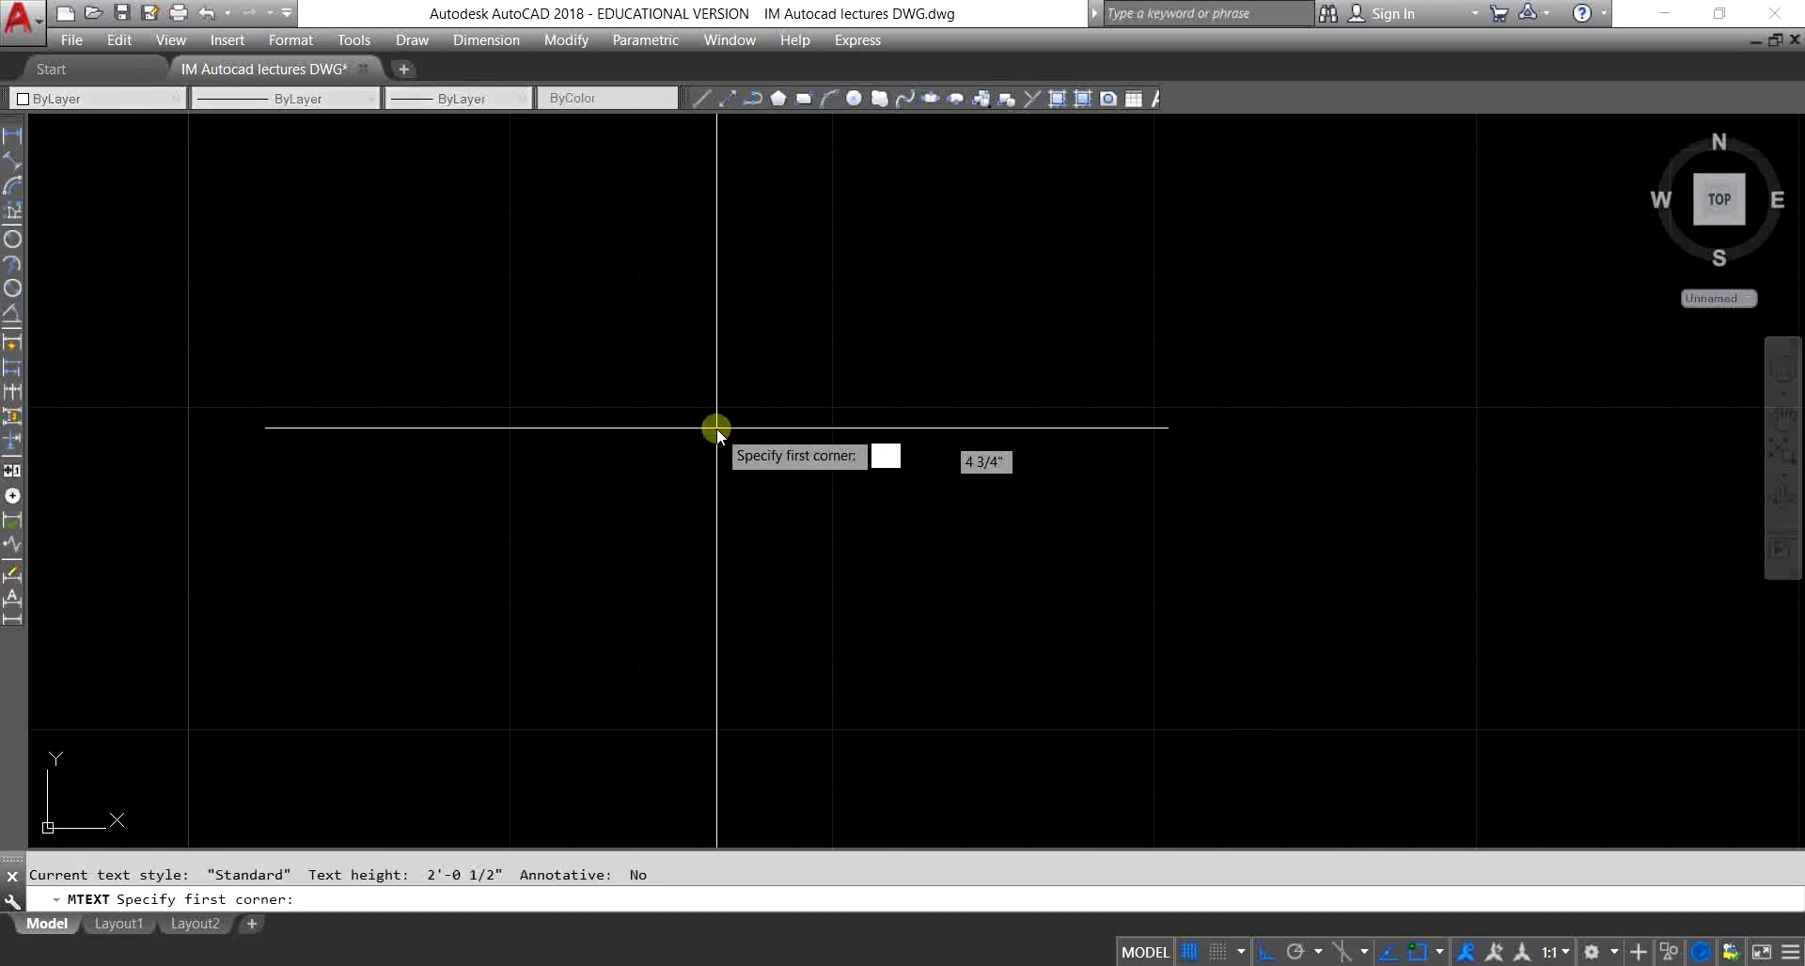
left_click(502, 318)
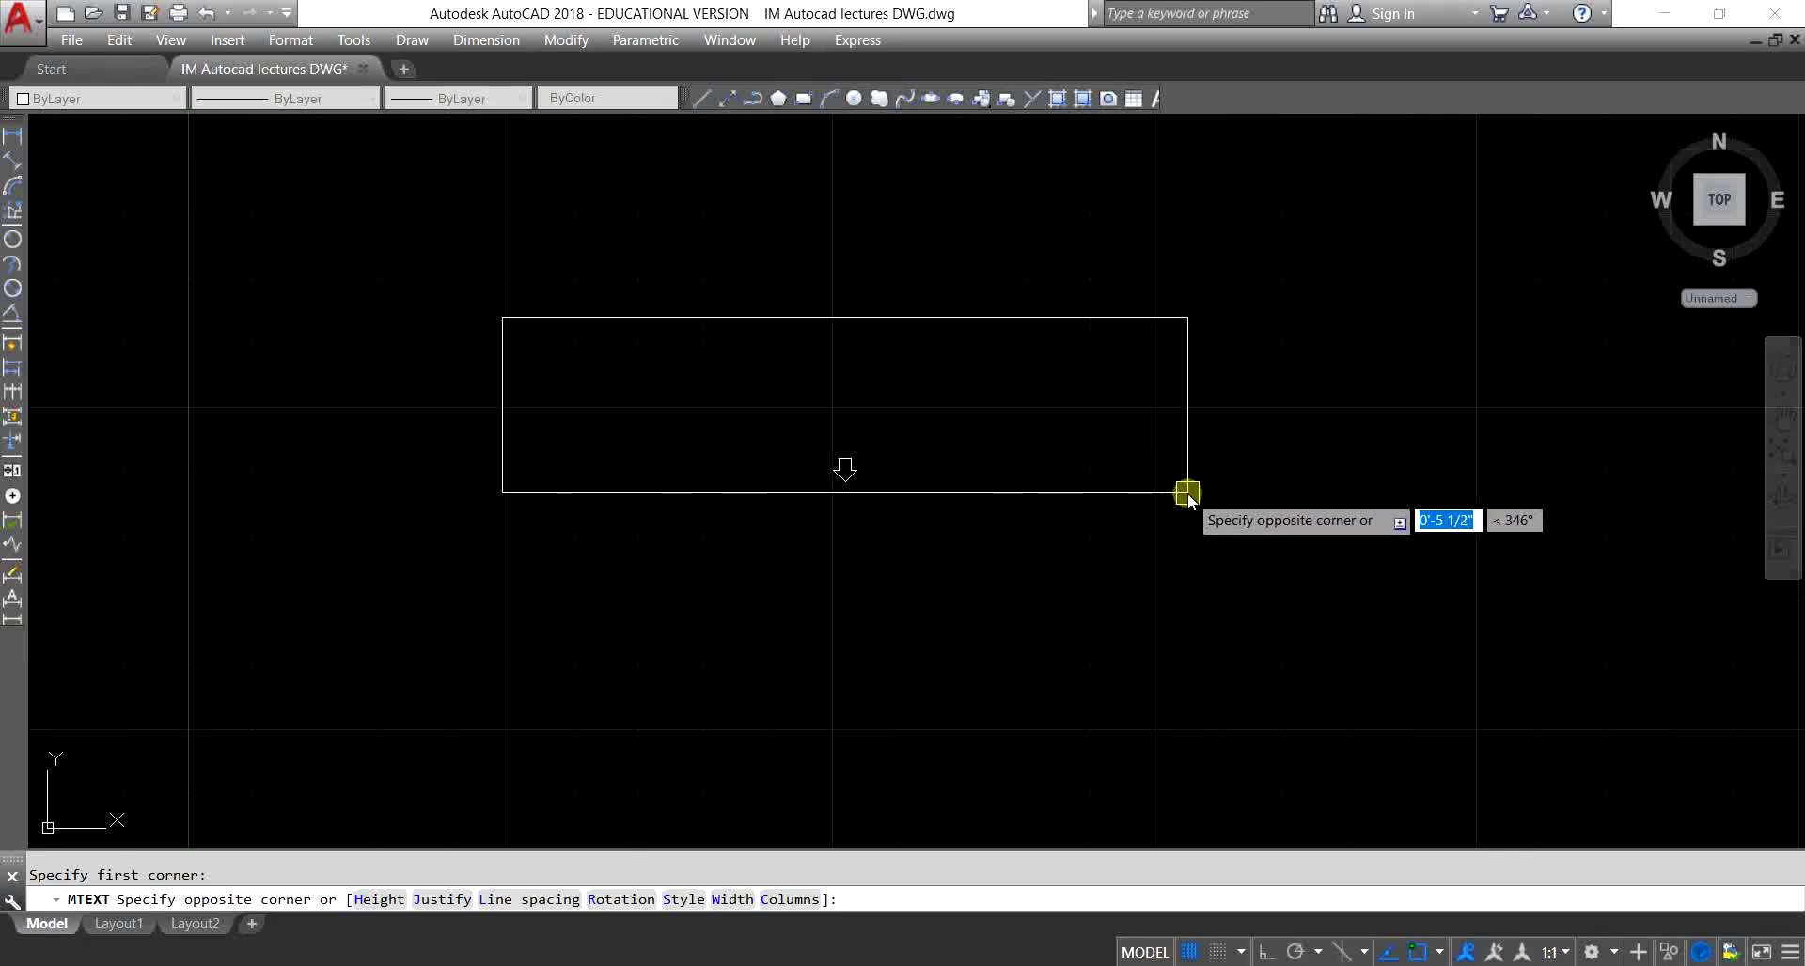
left_click(1188, 492)
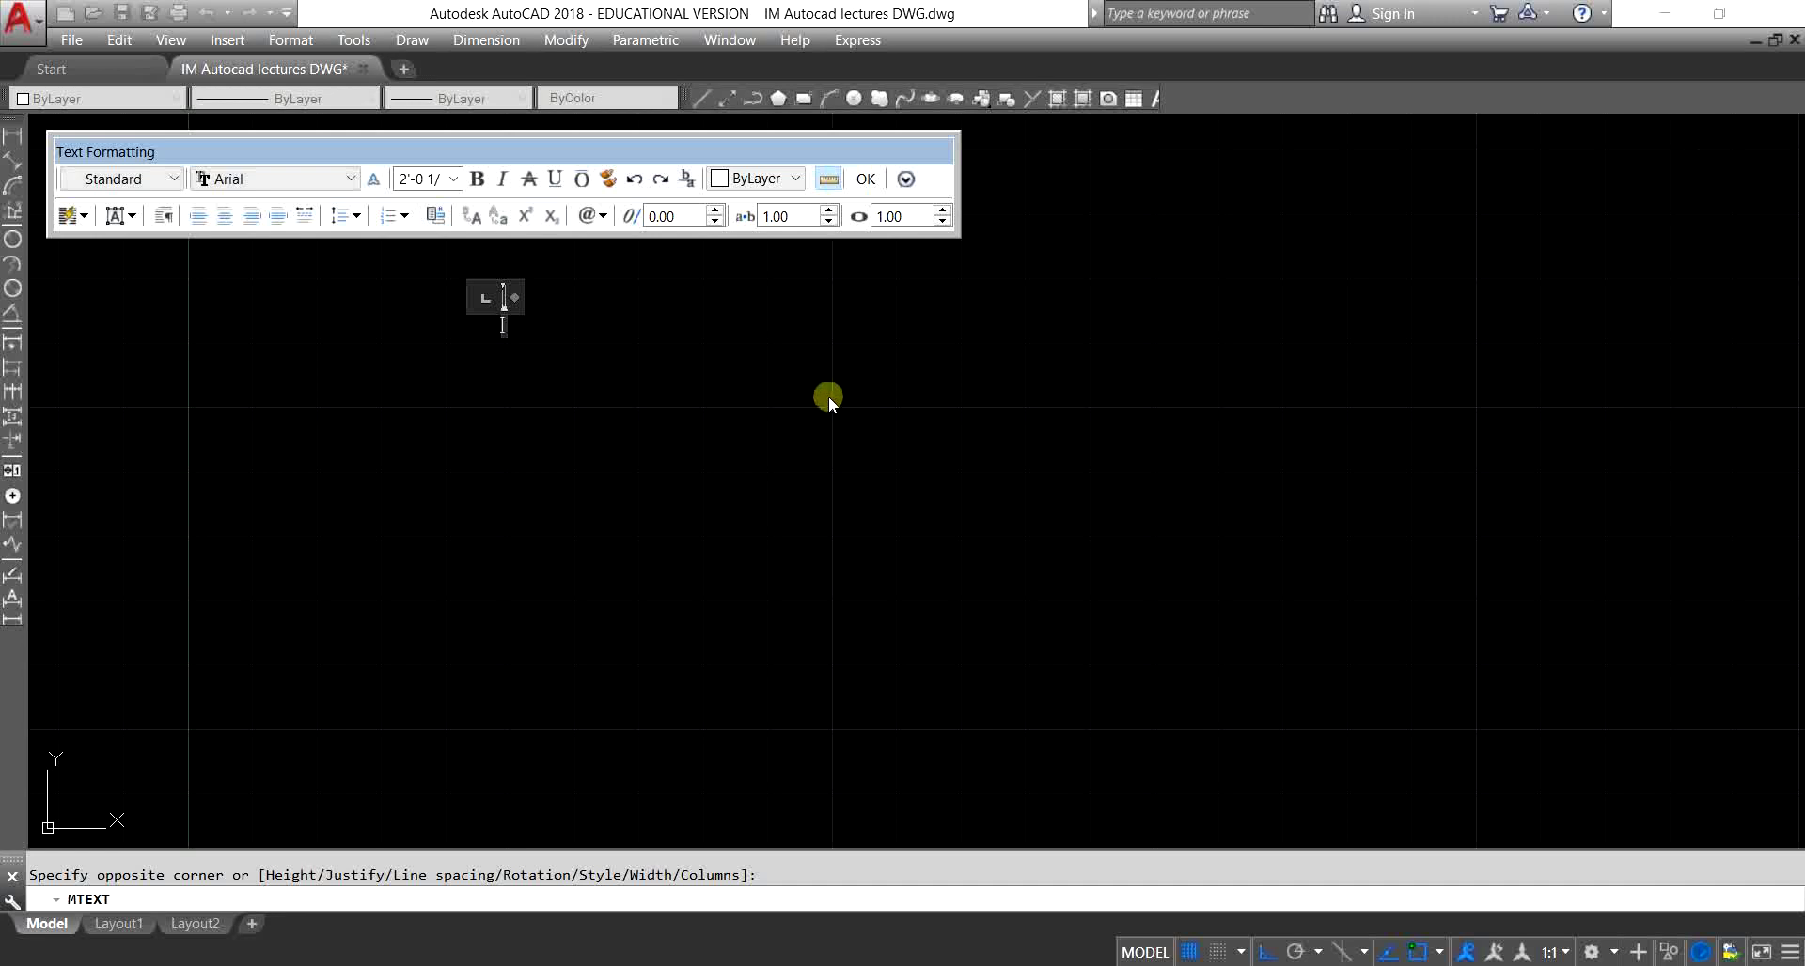
type("AUT")
type("OCAD")
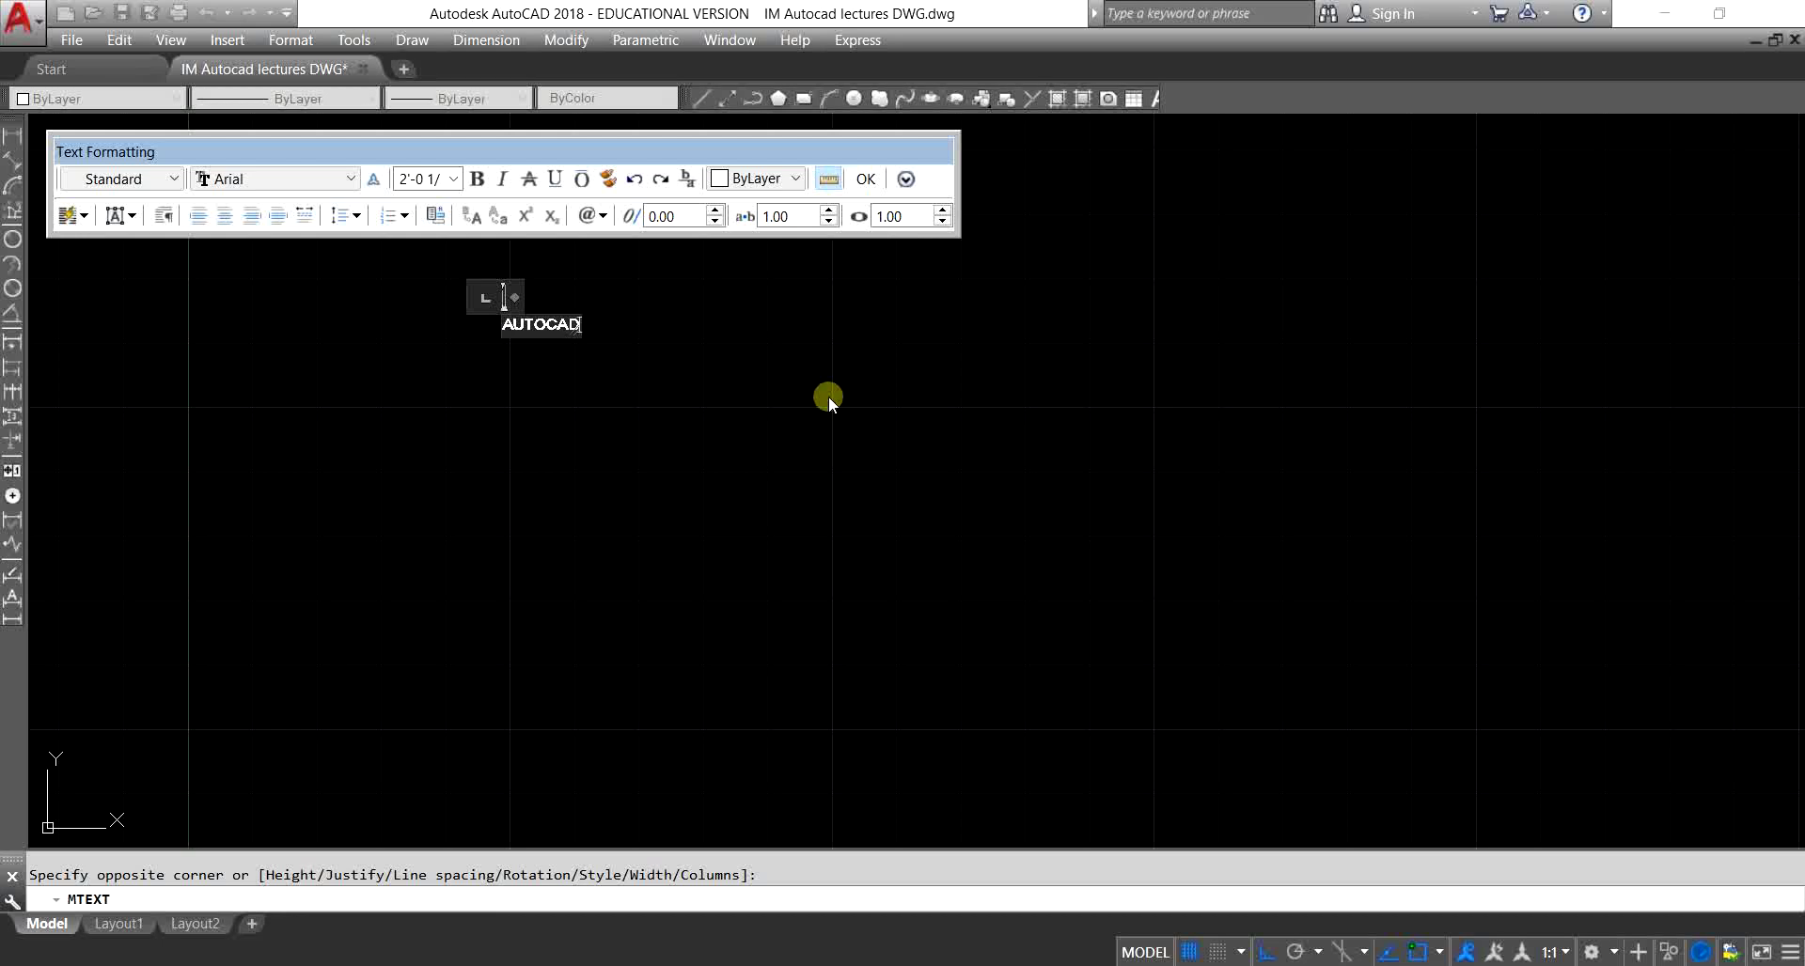
left_click(871, 438)
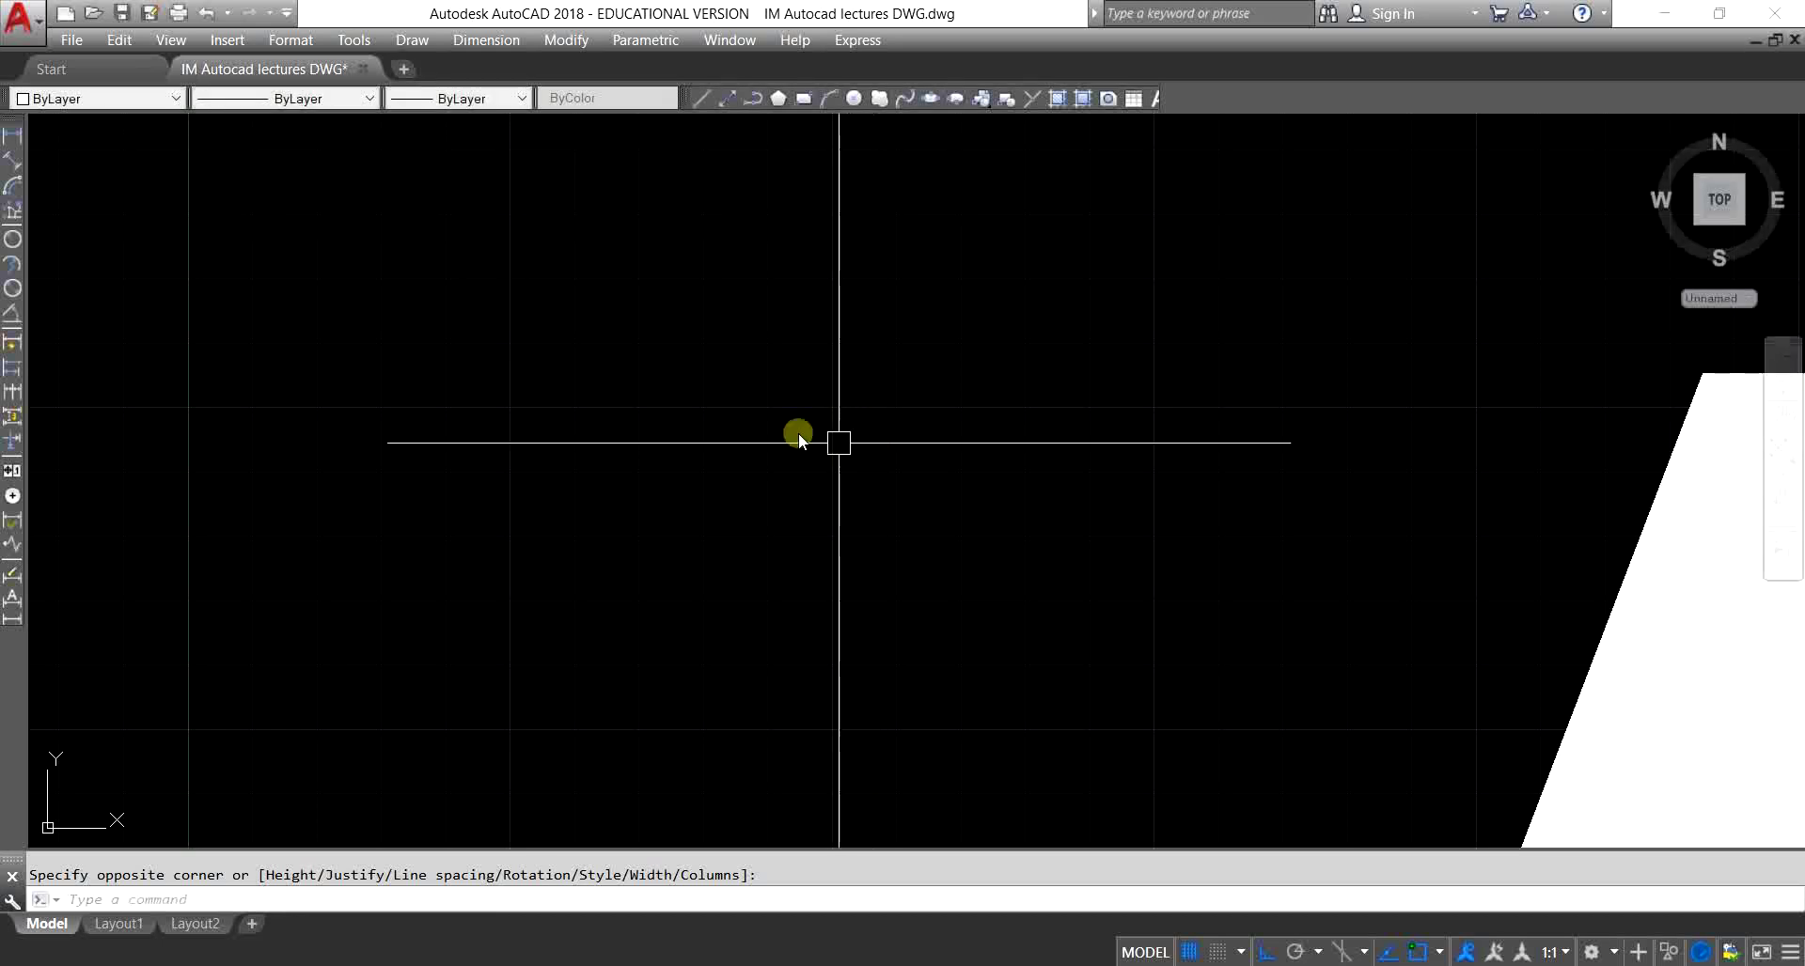
Step: Zoom out to bring the AUTOCAD text fully into view and select it
scroll(676, 410, "down", 3)
scroll(891, 498, "up", 1)
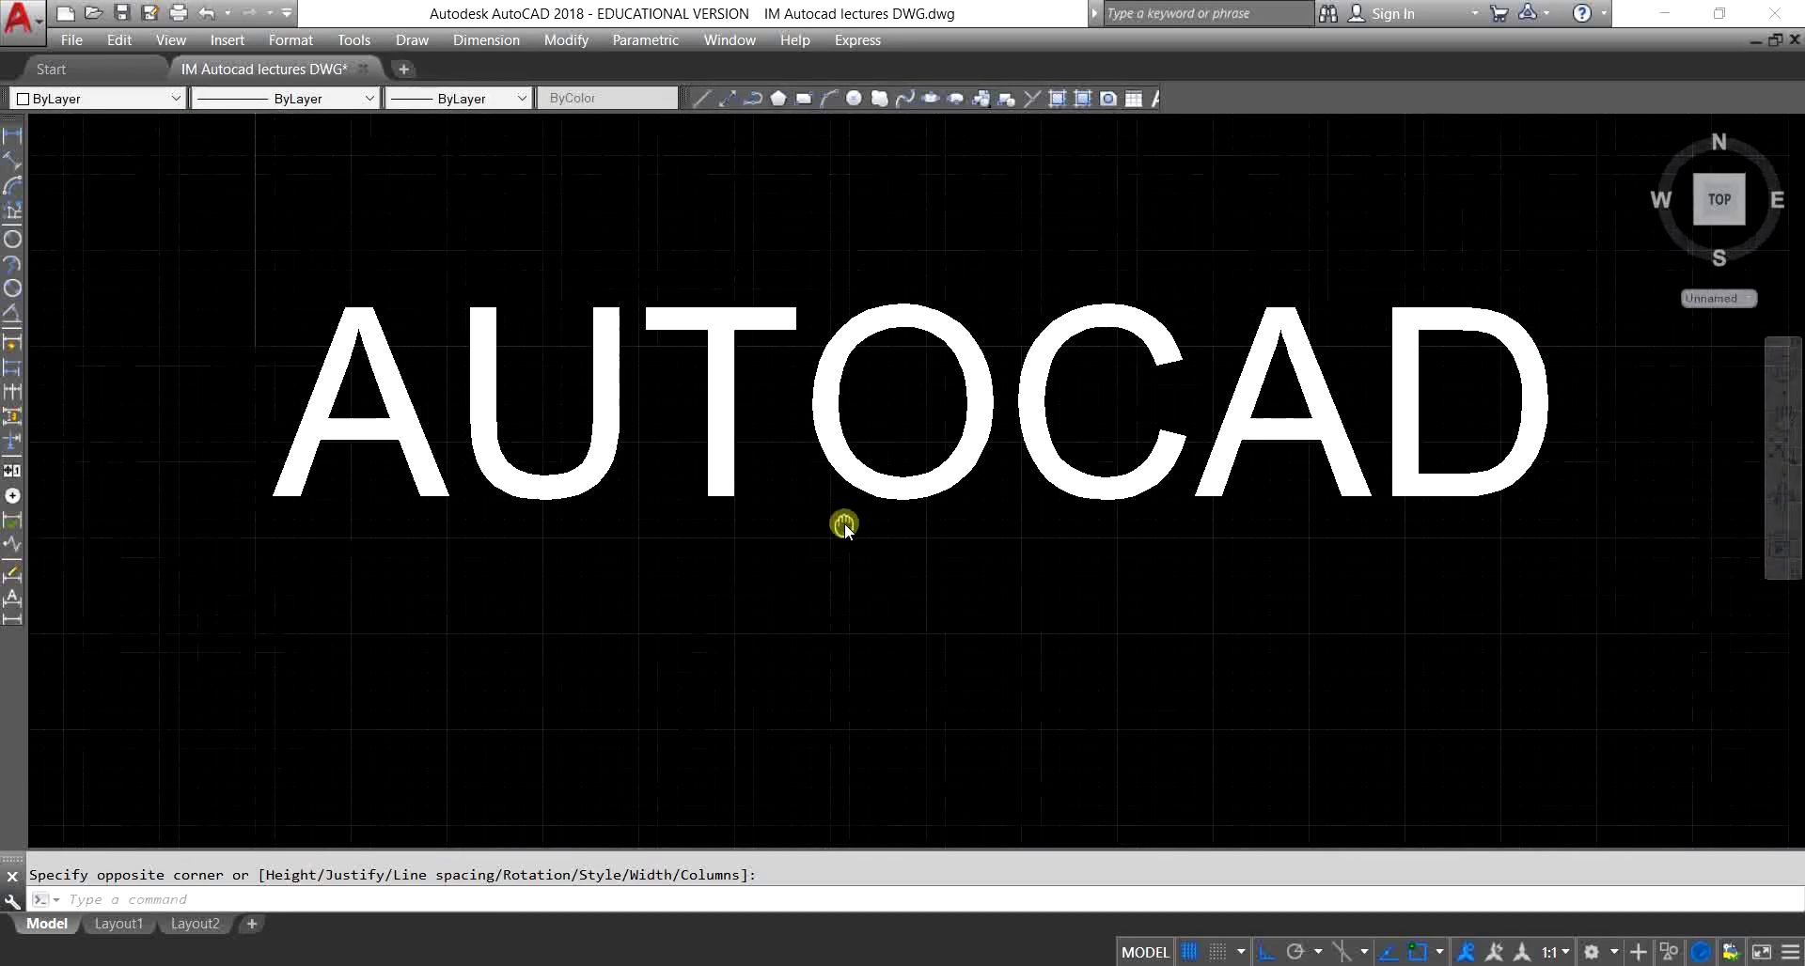
scroll(842, 517, "down", 2)
key("Escape")
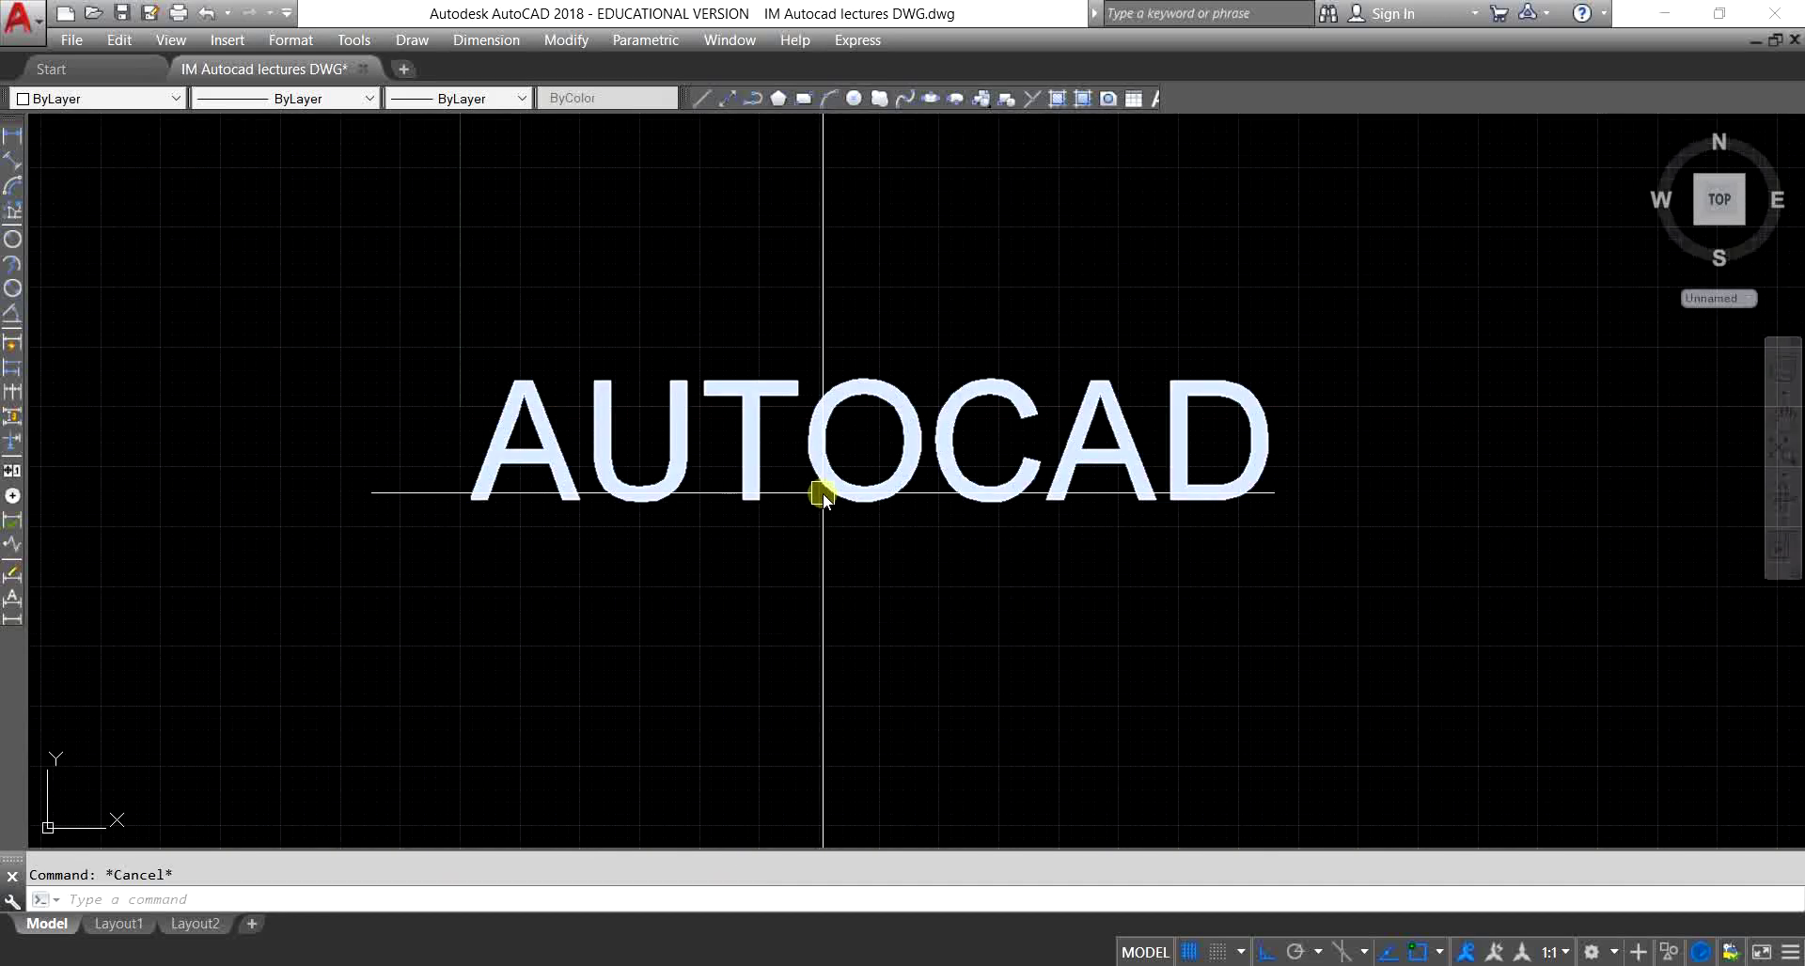
left_click(837, 411)
Step: Make the AUTOCAD text 1' high, bold, italic and underlined
double_click(836, 411)
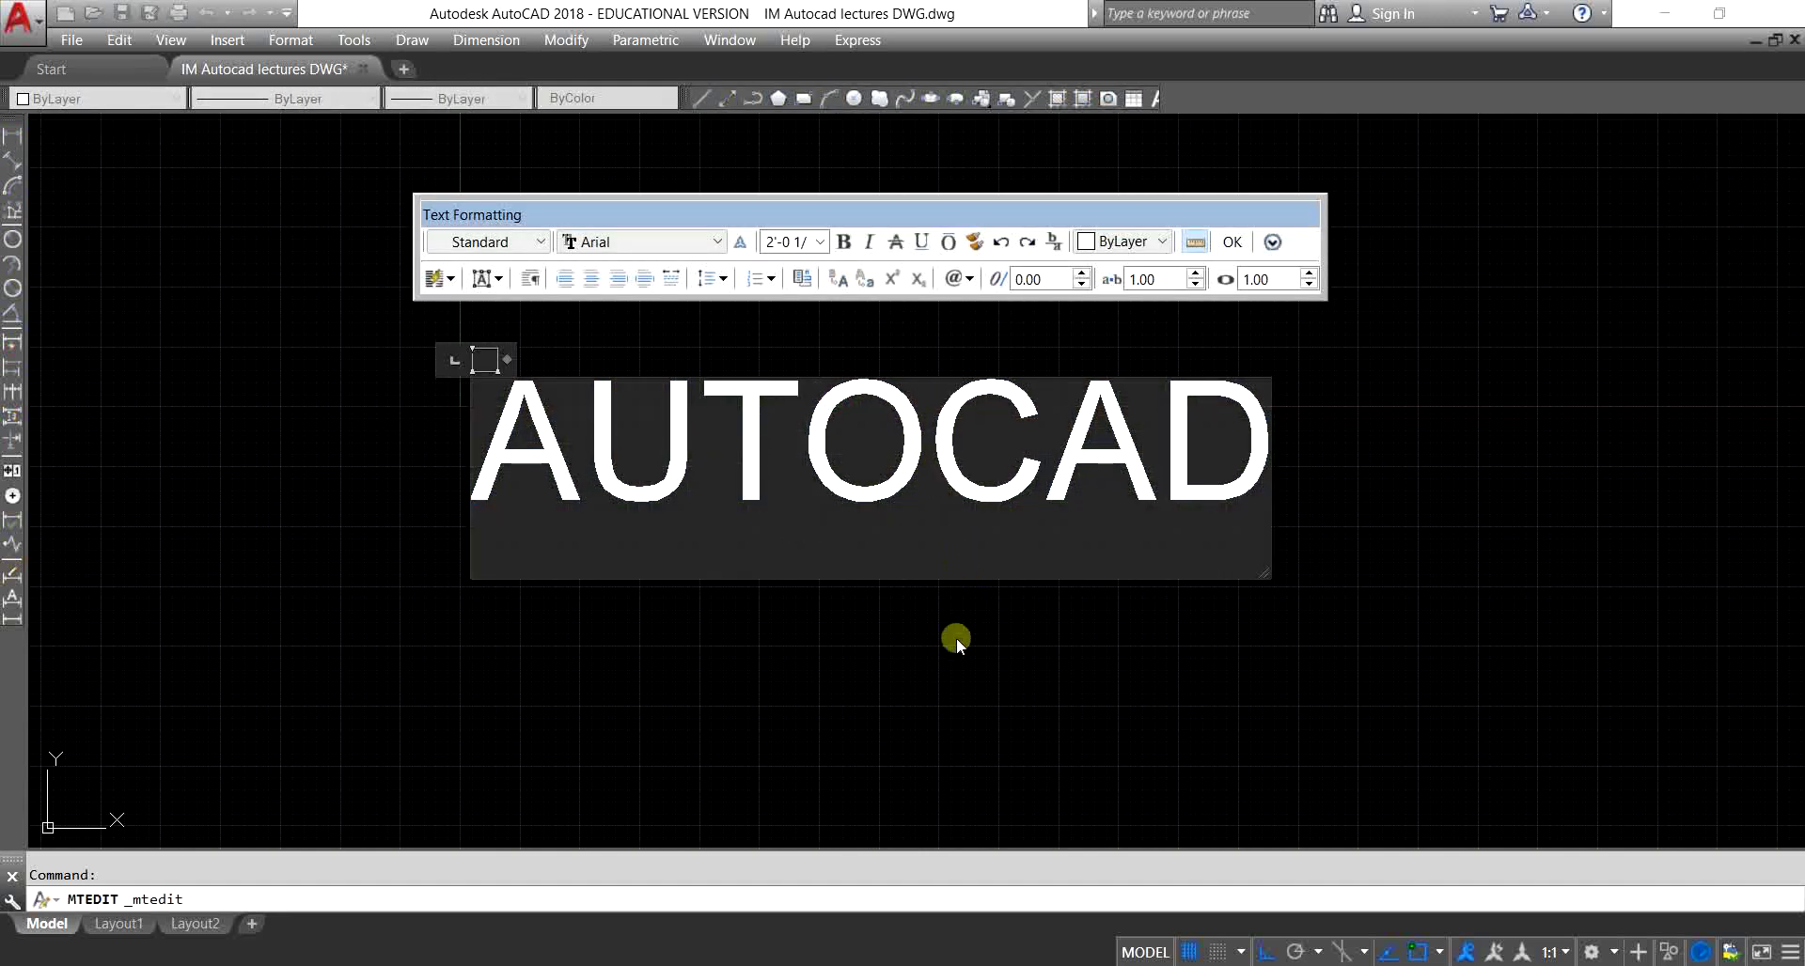
left_click(938, 682)
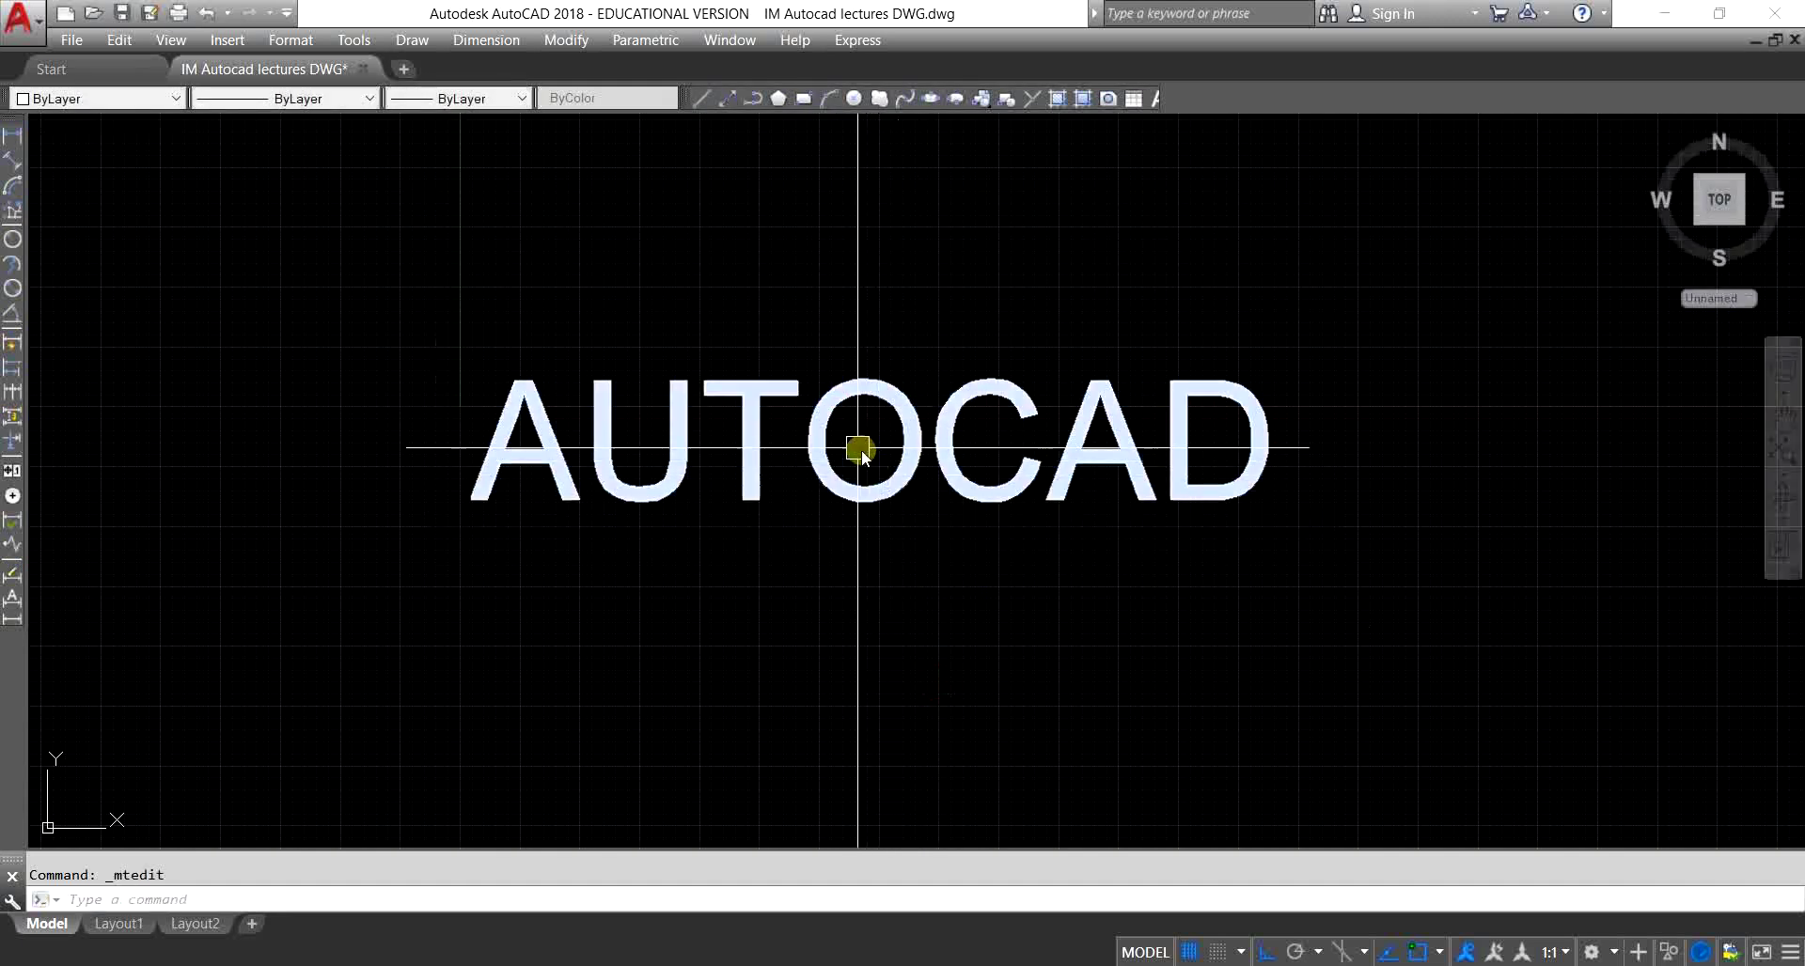
left_click(836, 397)
double_click(837, 397)
left_click_drag(1251, 475, 512, 439)
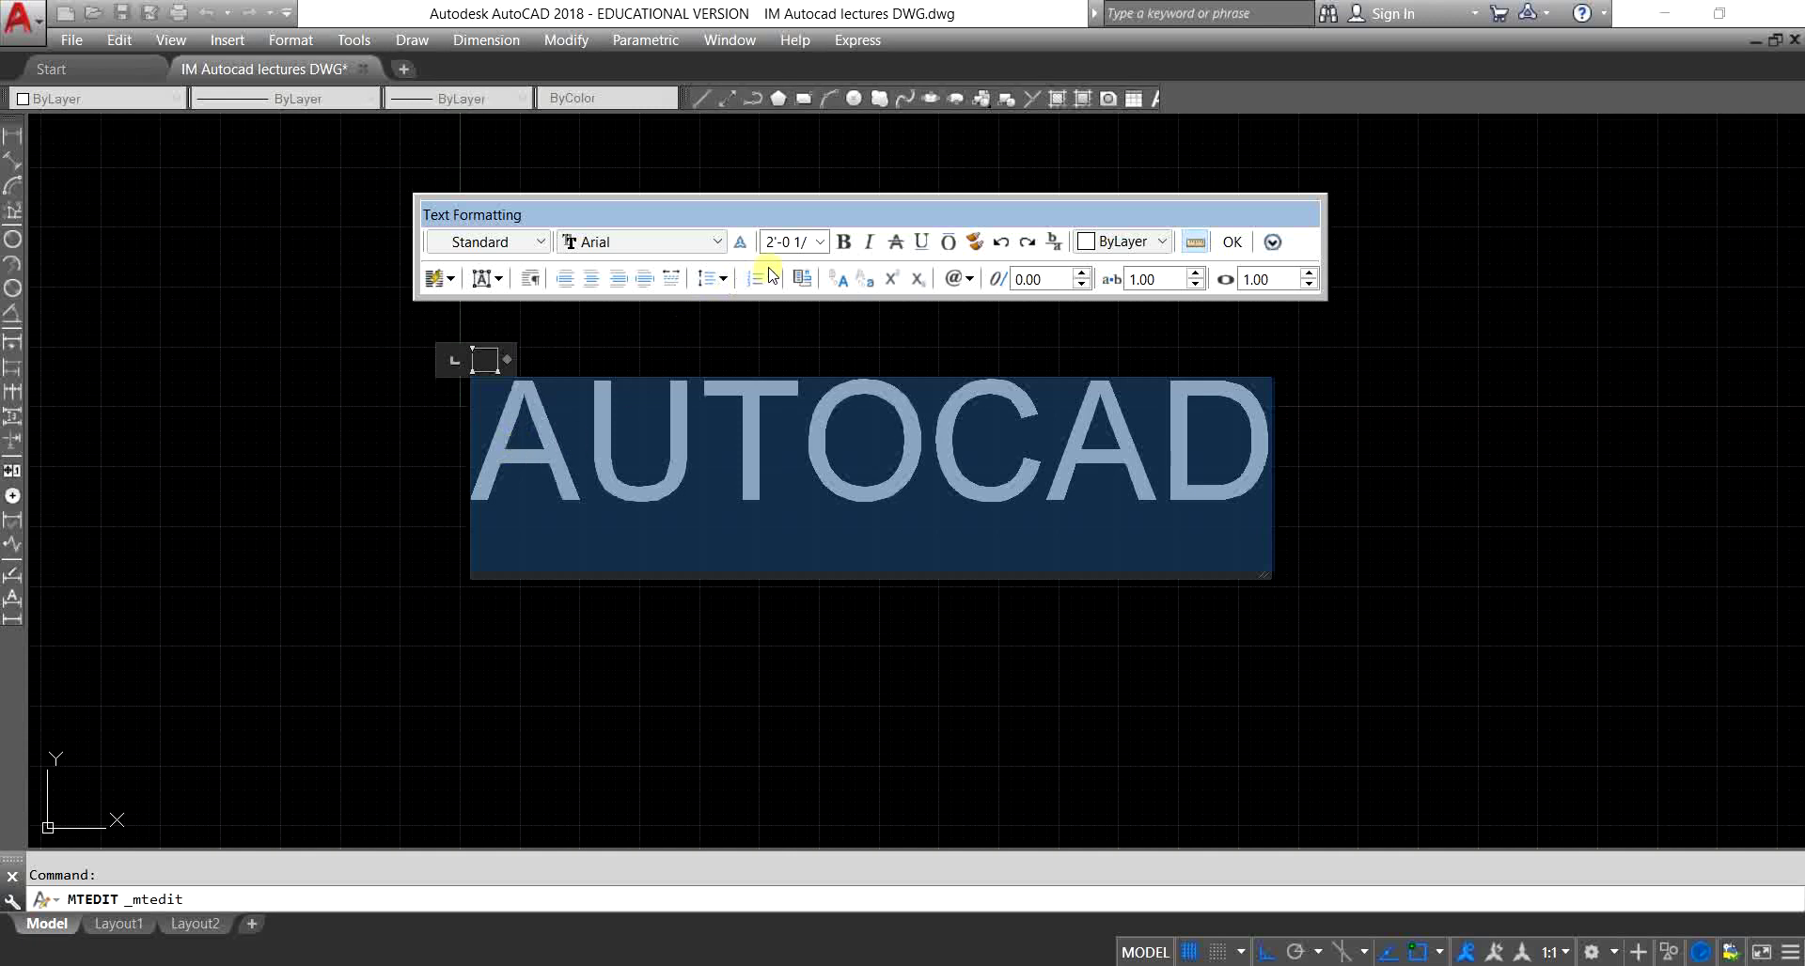
left_click(820, 245)
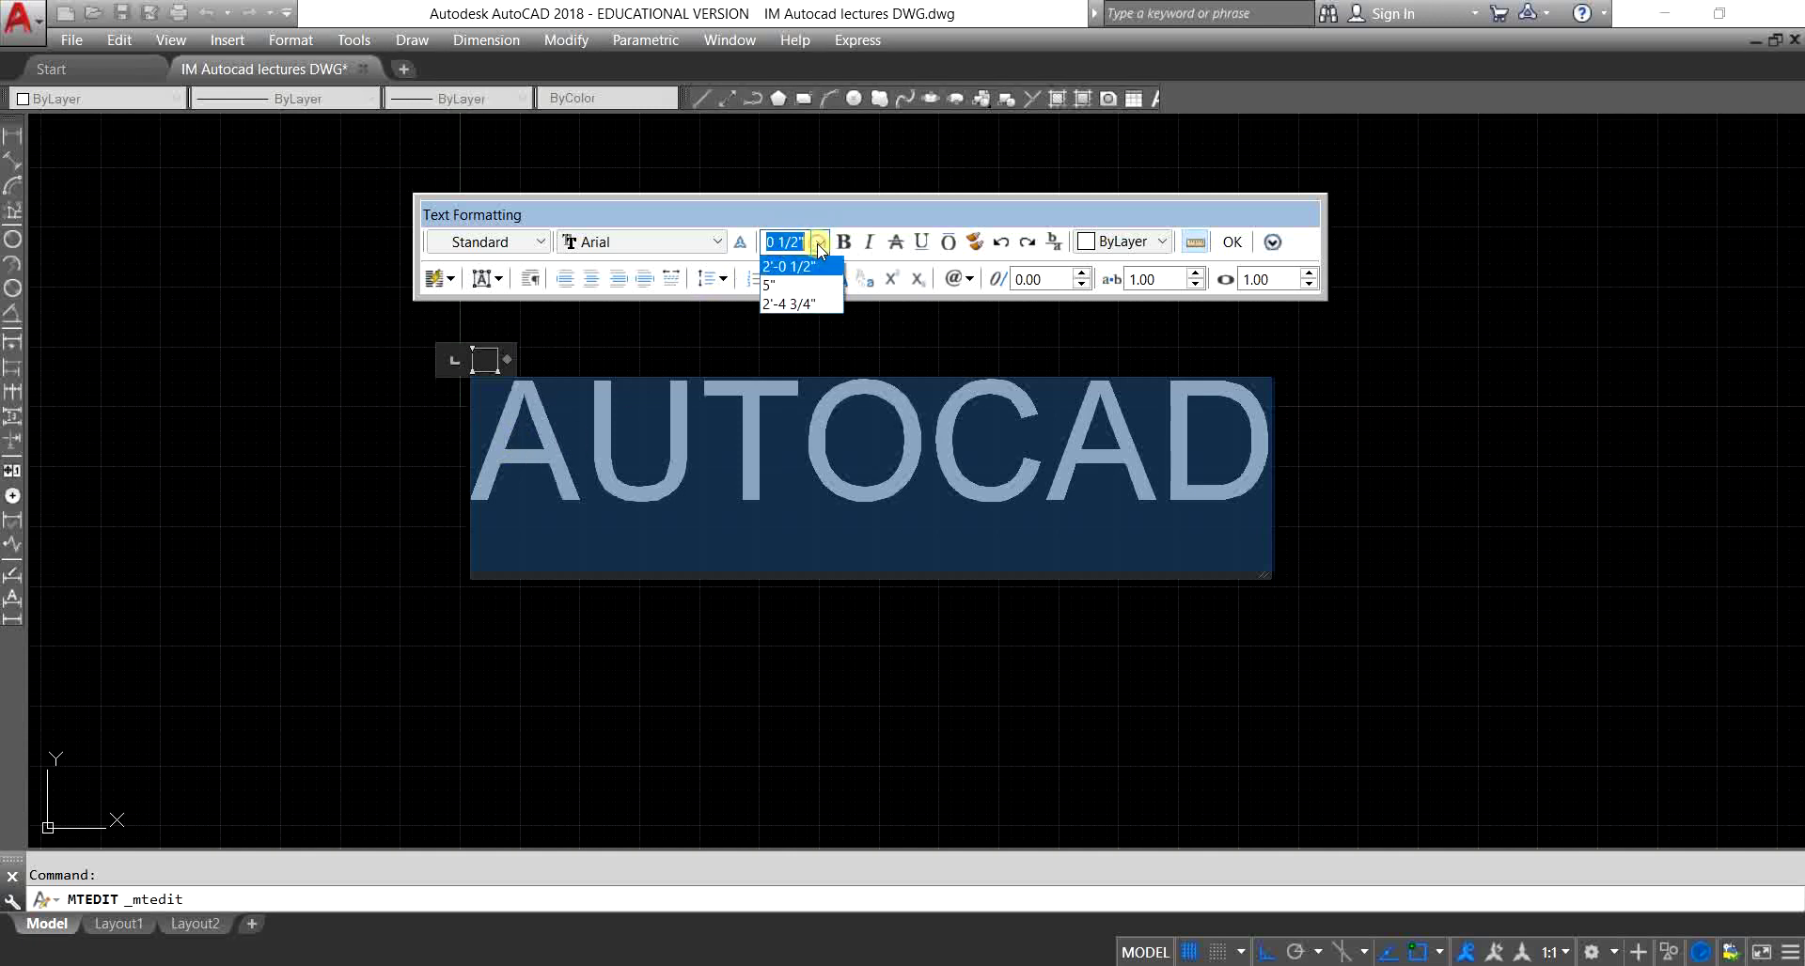
type("1")
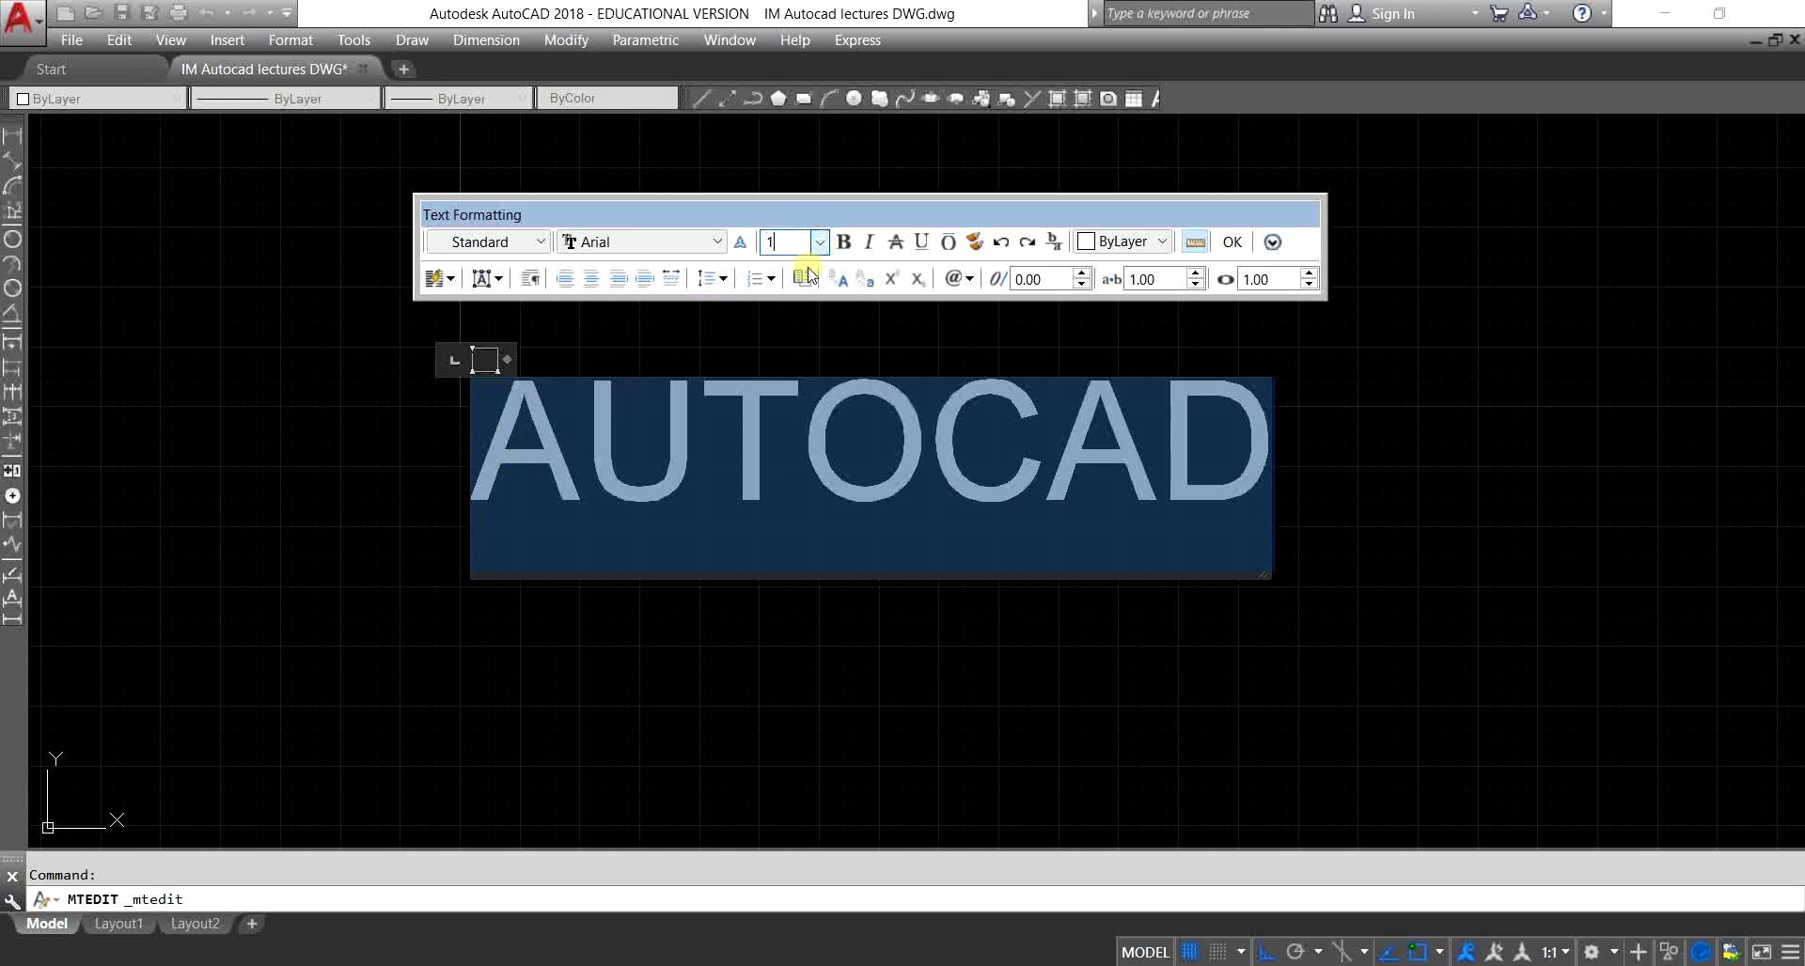
type("'")
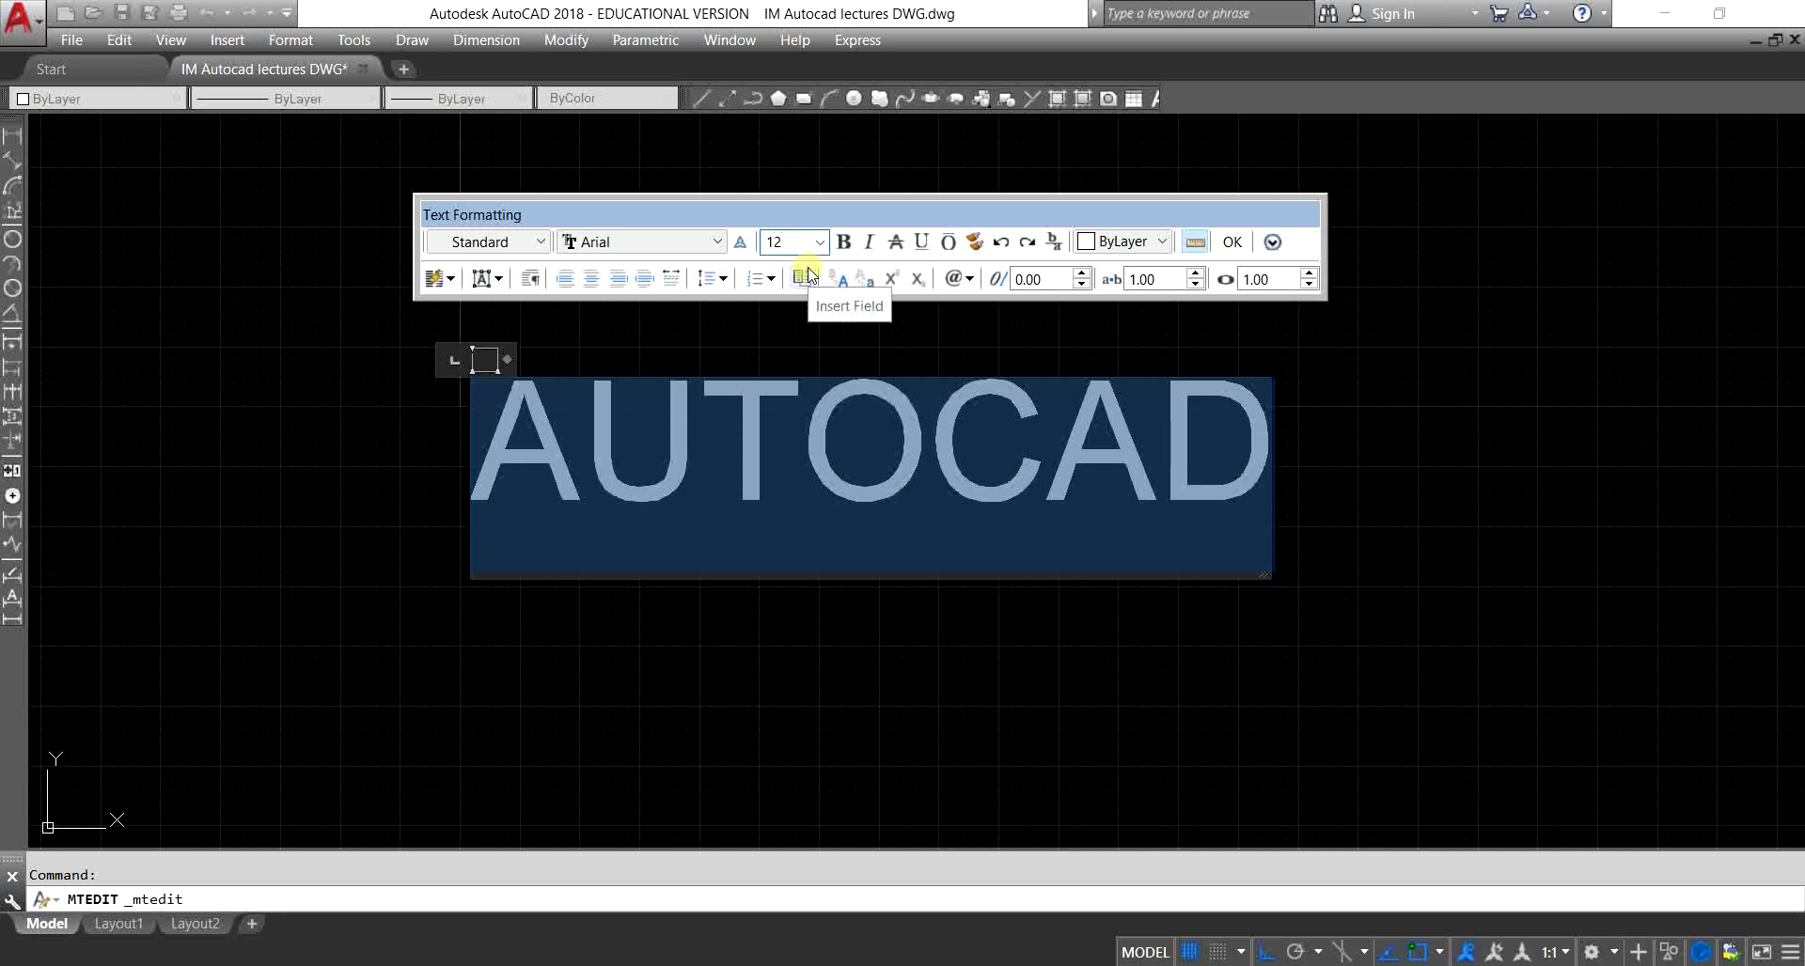
type("7")
key("Return")
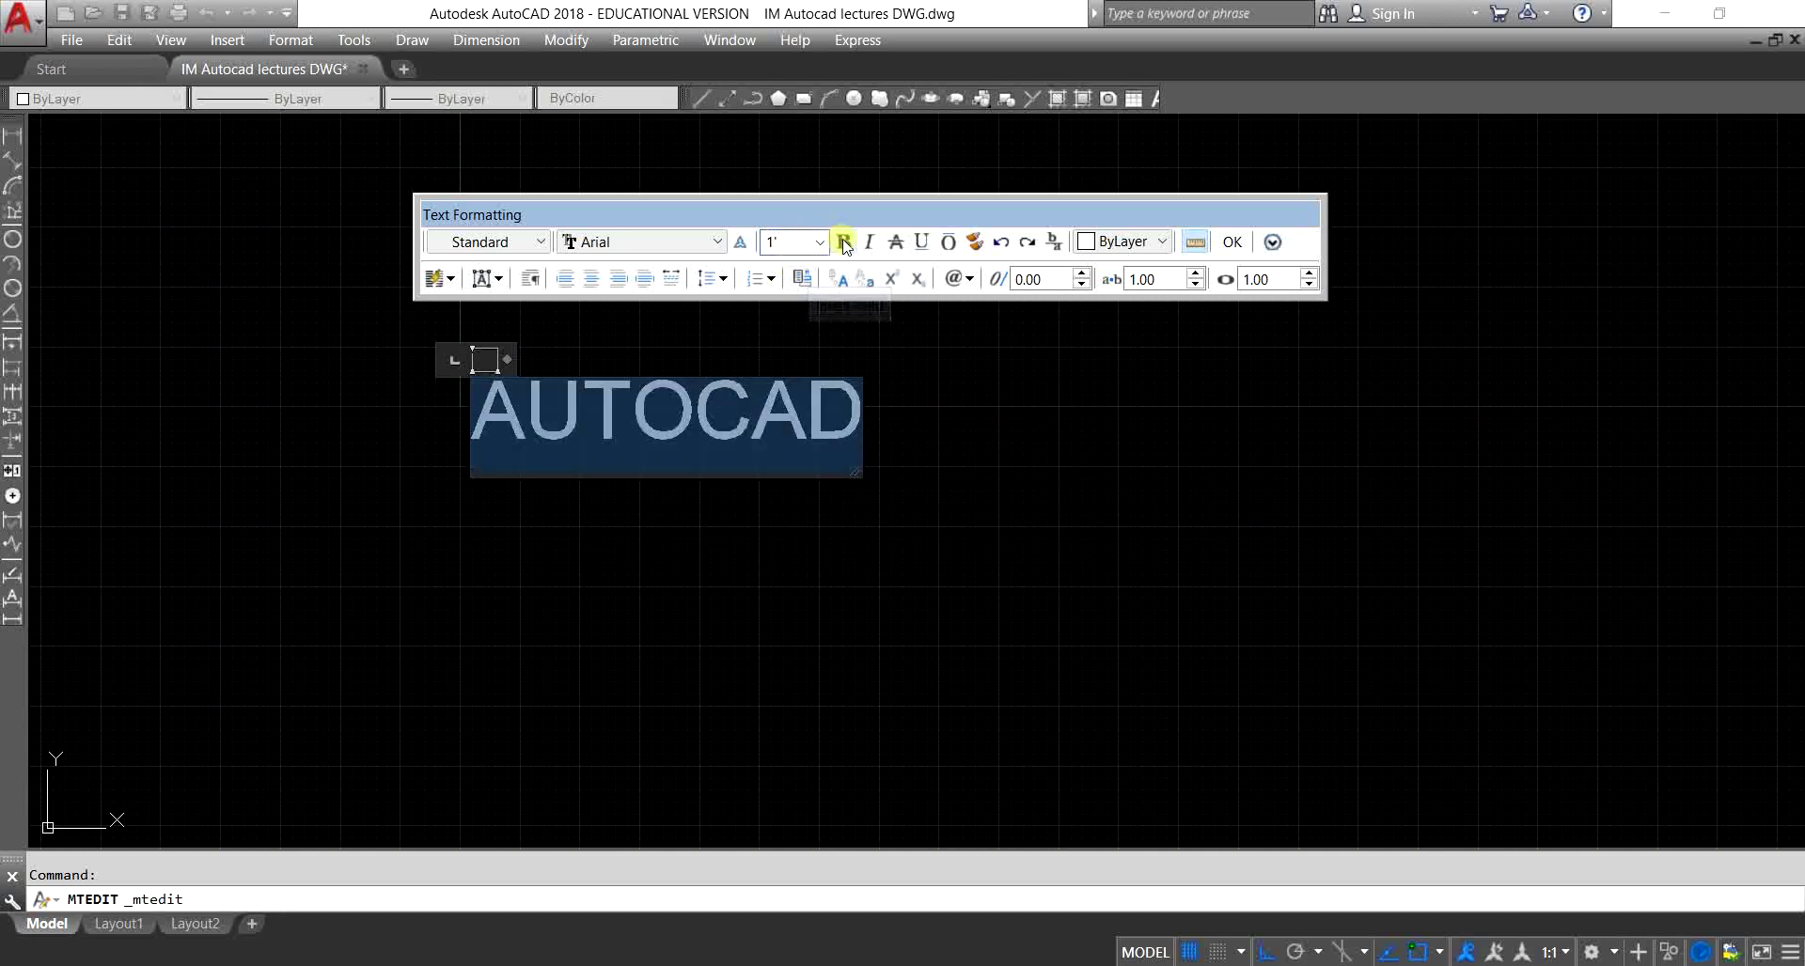
left_click(845, 243)
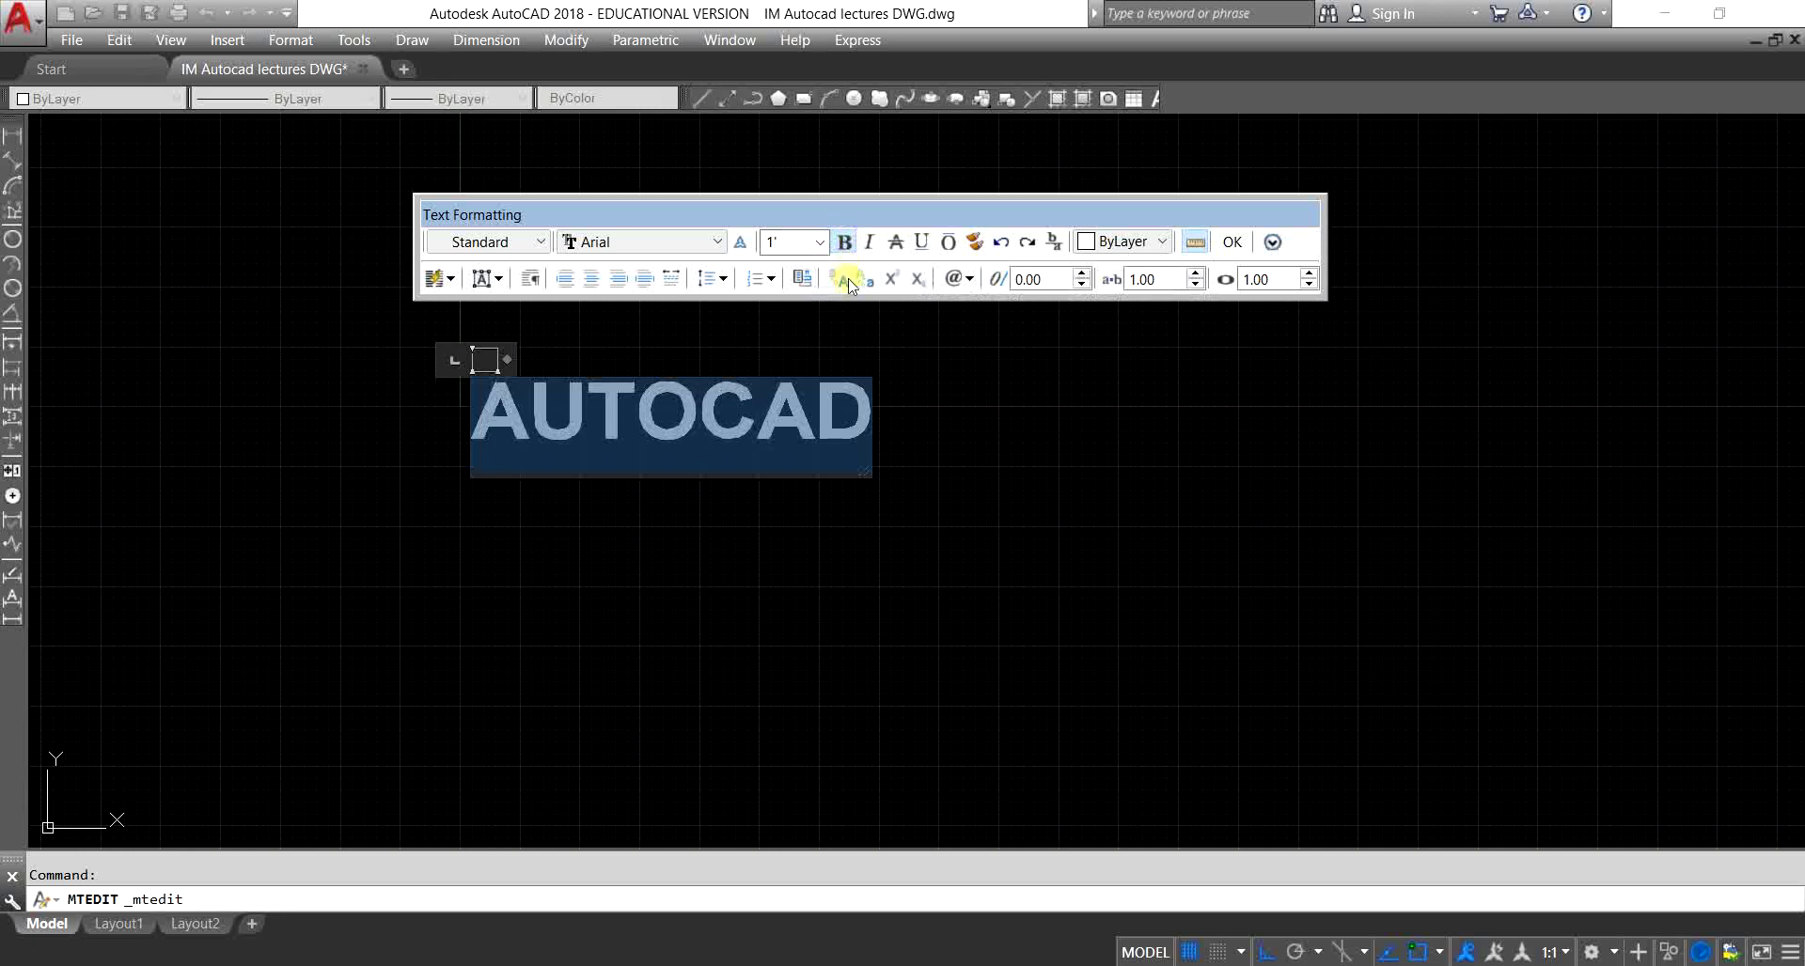
left_click(871, 243)
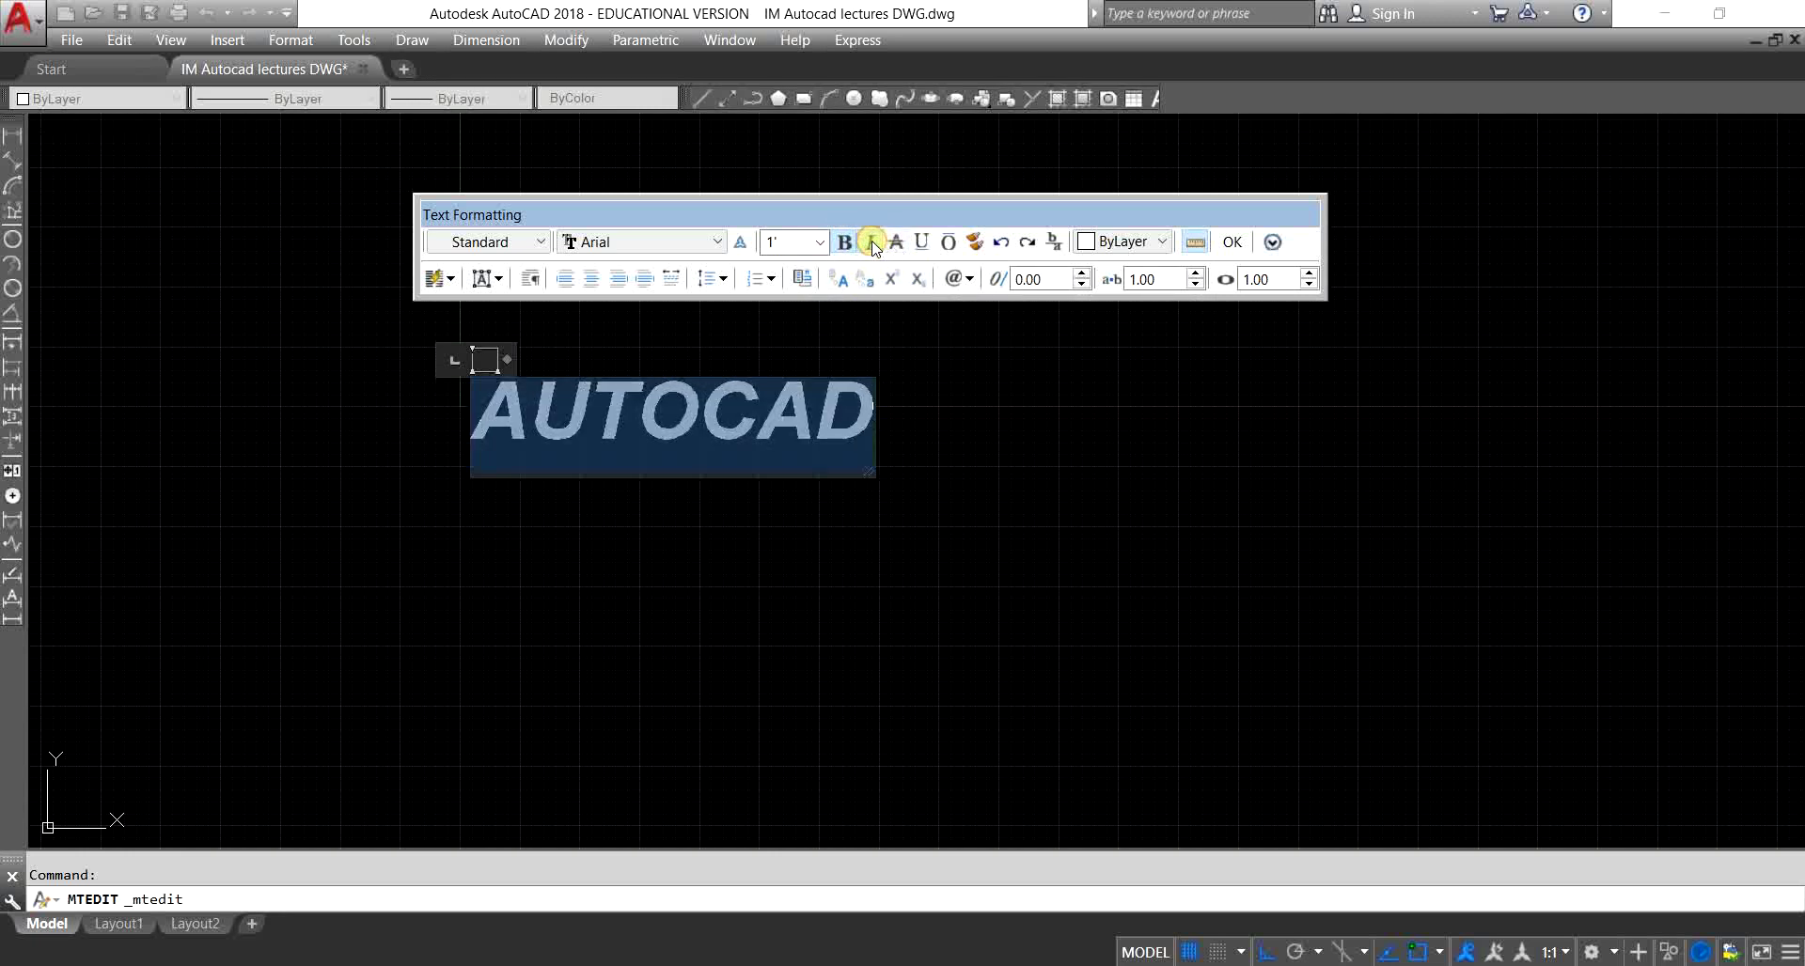
left_click(923, 247)
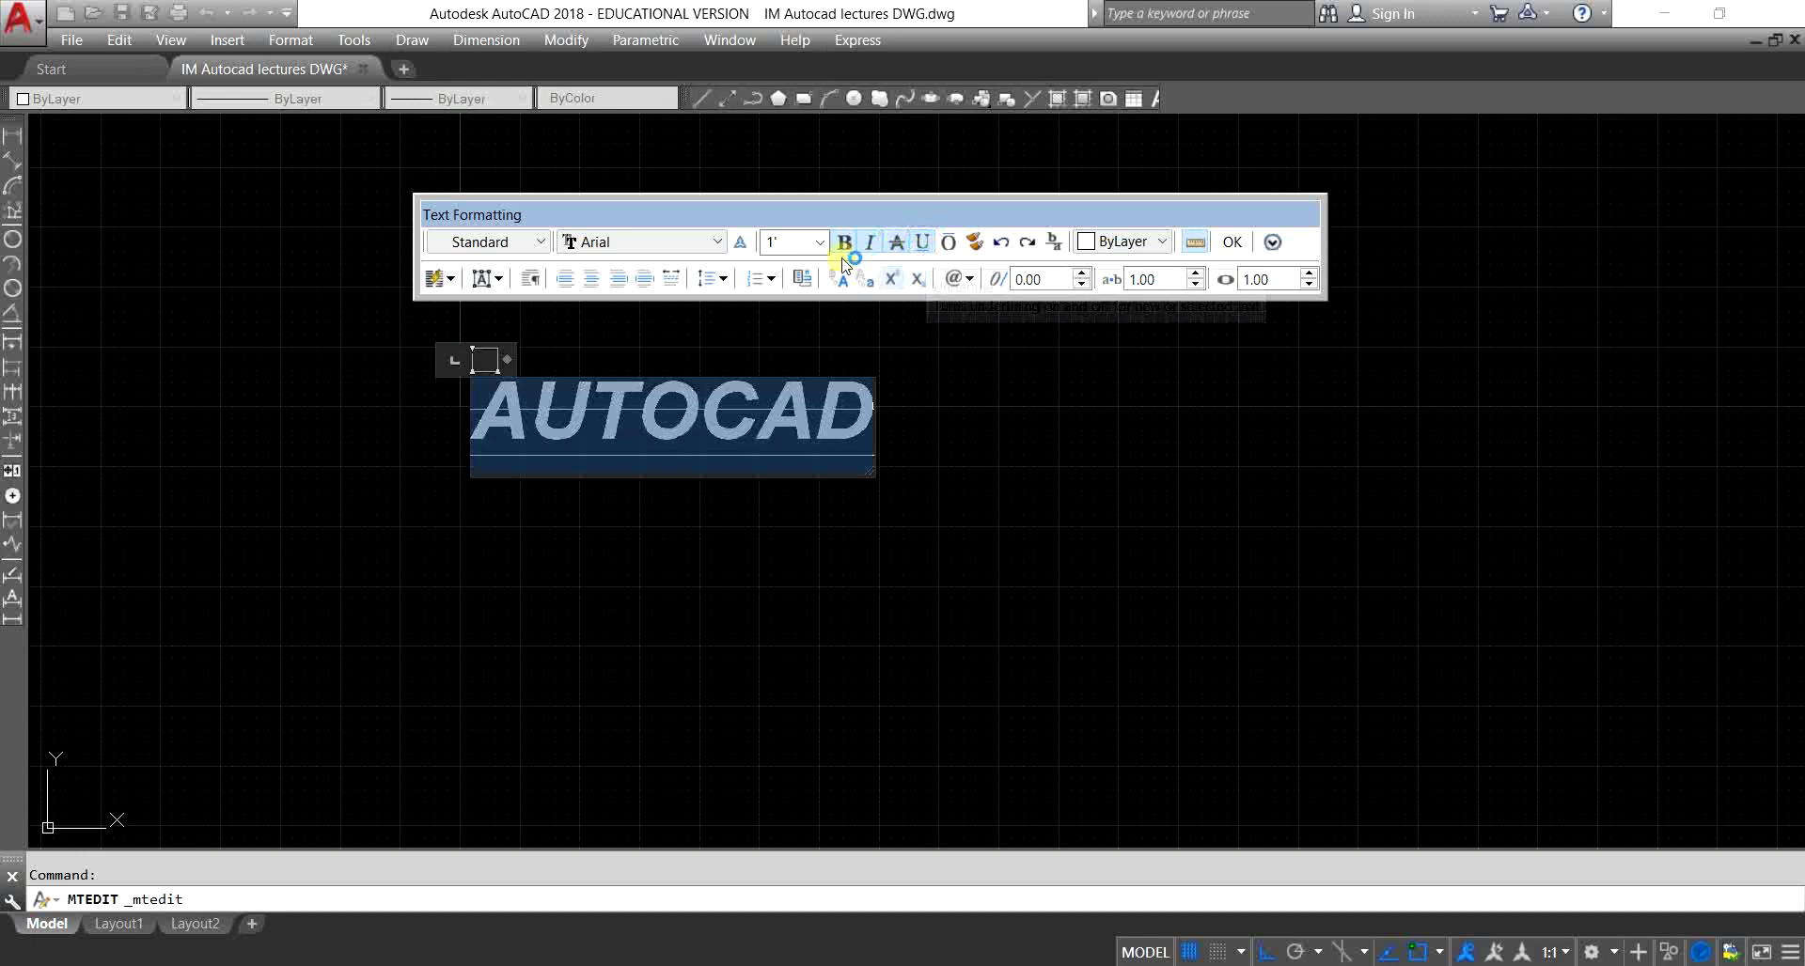
Step: Change the AUTOCAD text font to Century Schoolbook and close the text editor
left_click(693, 244)
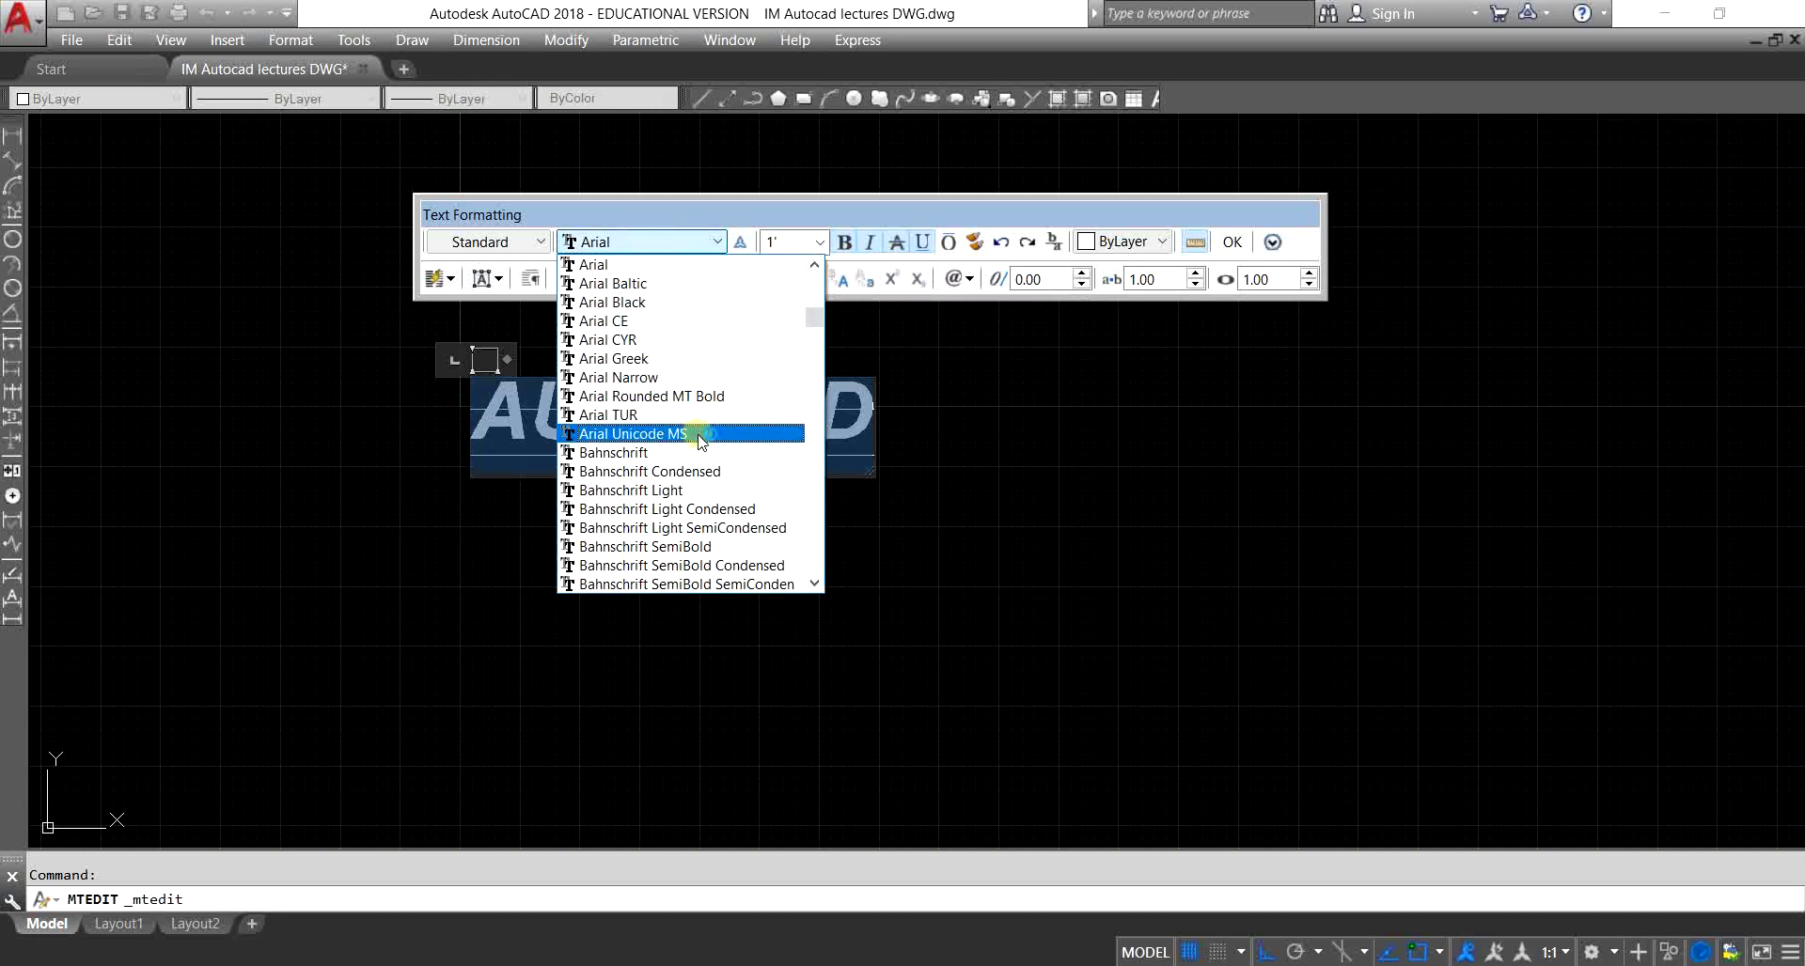
scroll(699, 489, "down", 1)
scroll(701, 470, "down", 2)
scroll(703, 526, "down", 2)
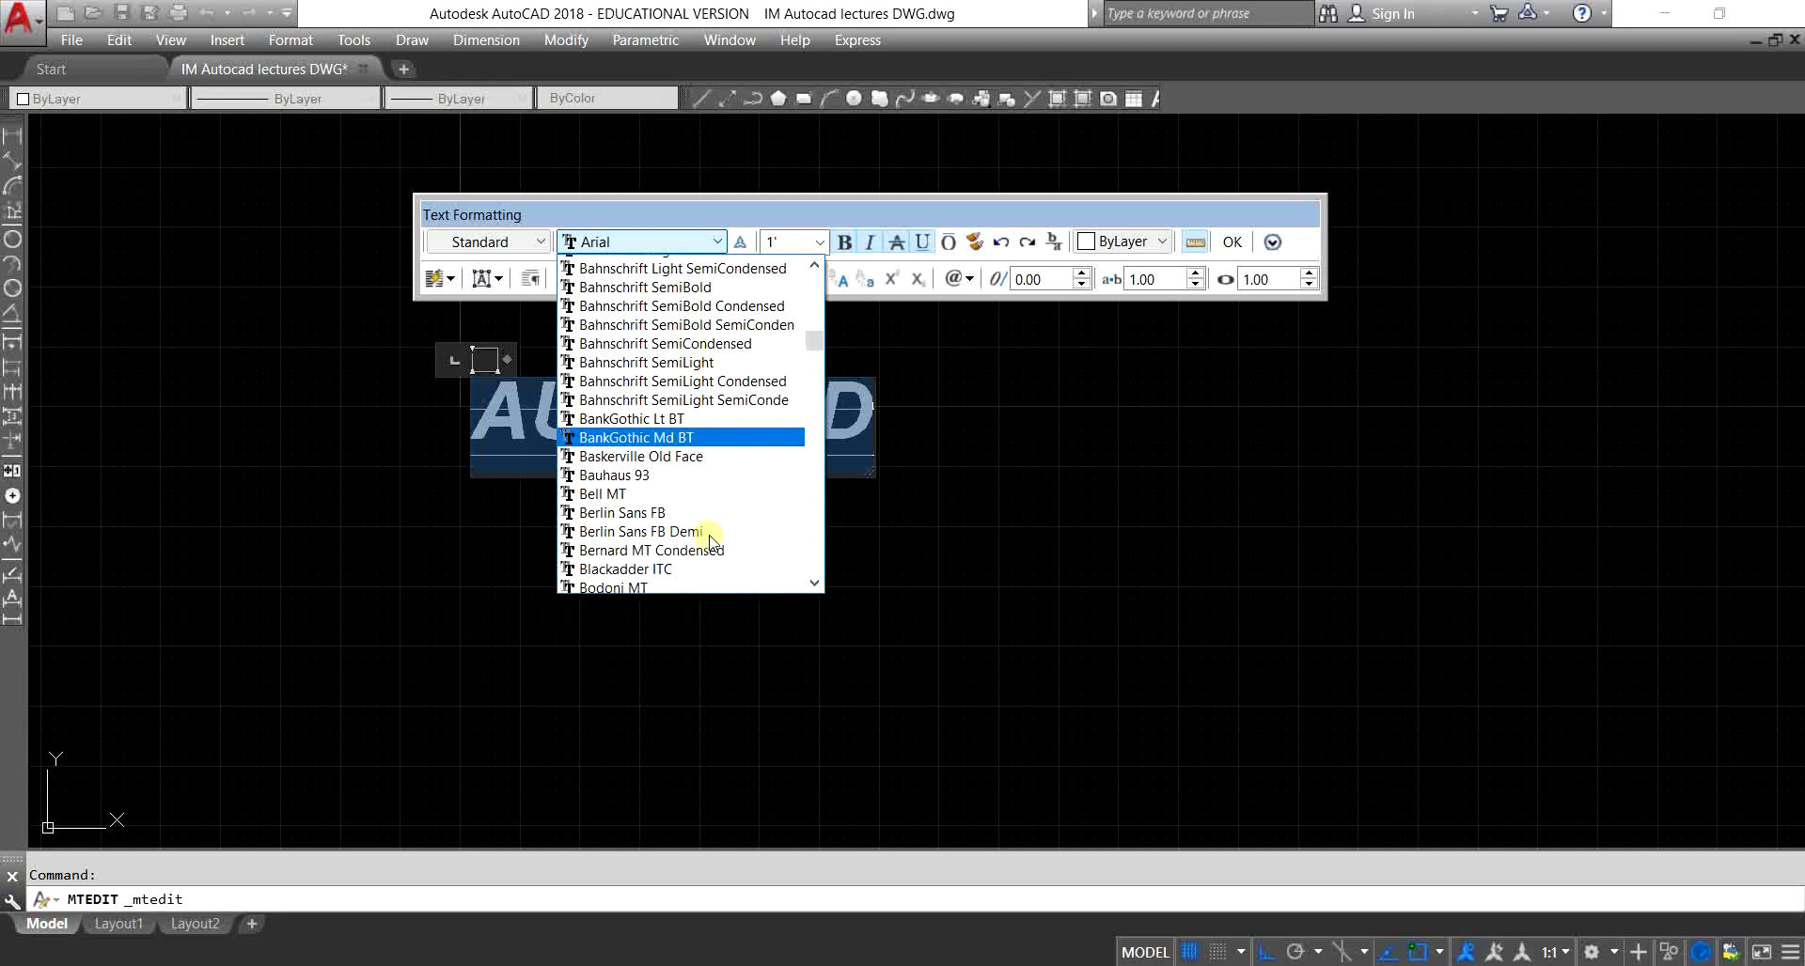
scroll(705, 507, "down", 6)
scroll(707, 503, "down", 4)
left_click(705, 489)
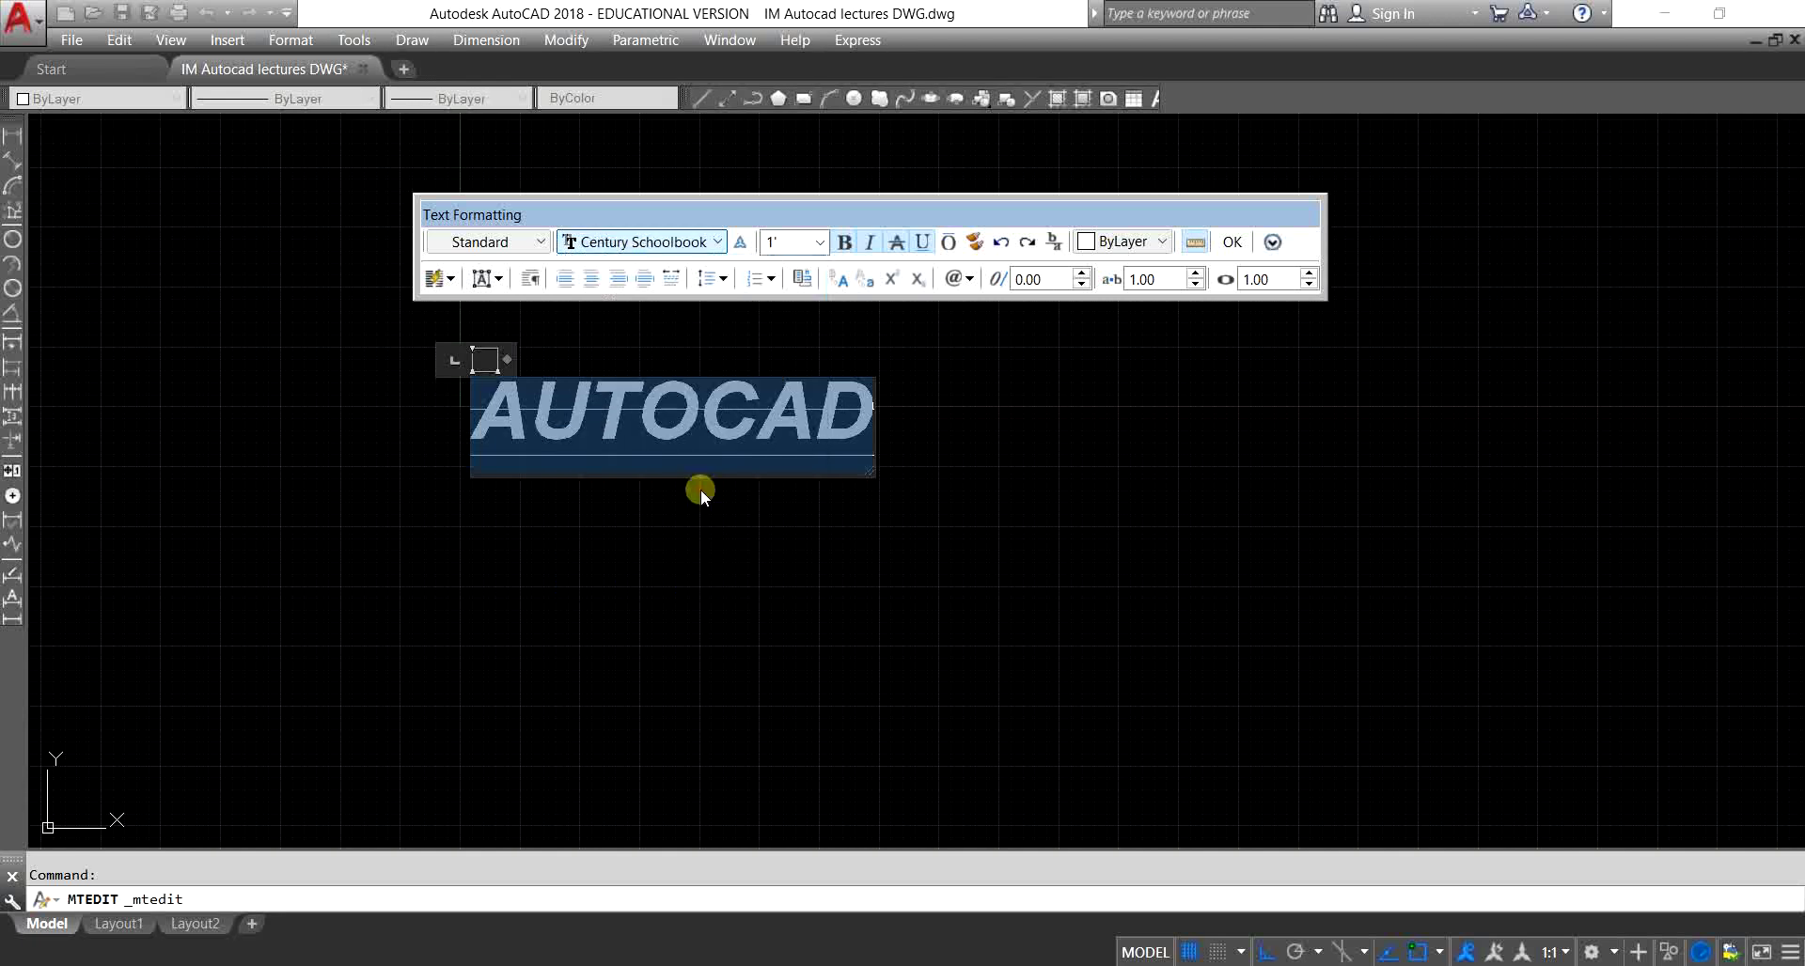
left_click(532, 243)
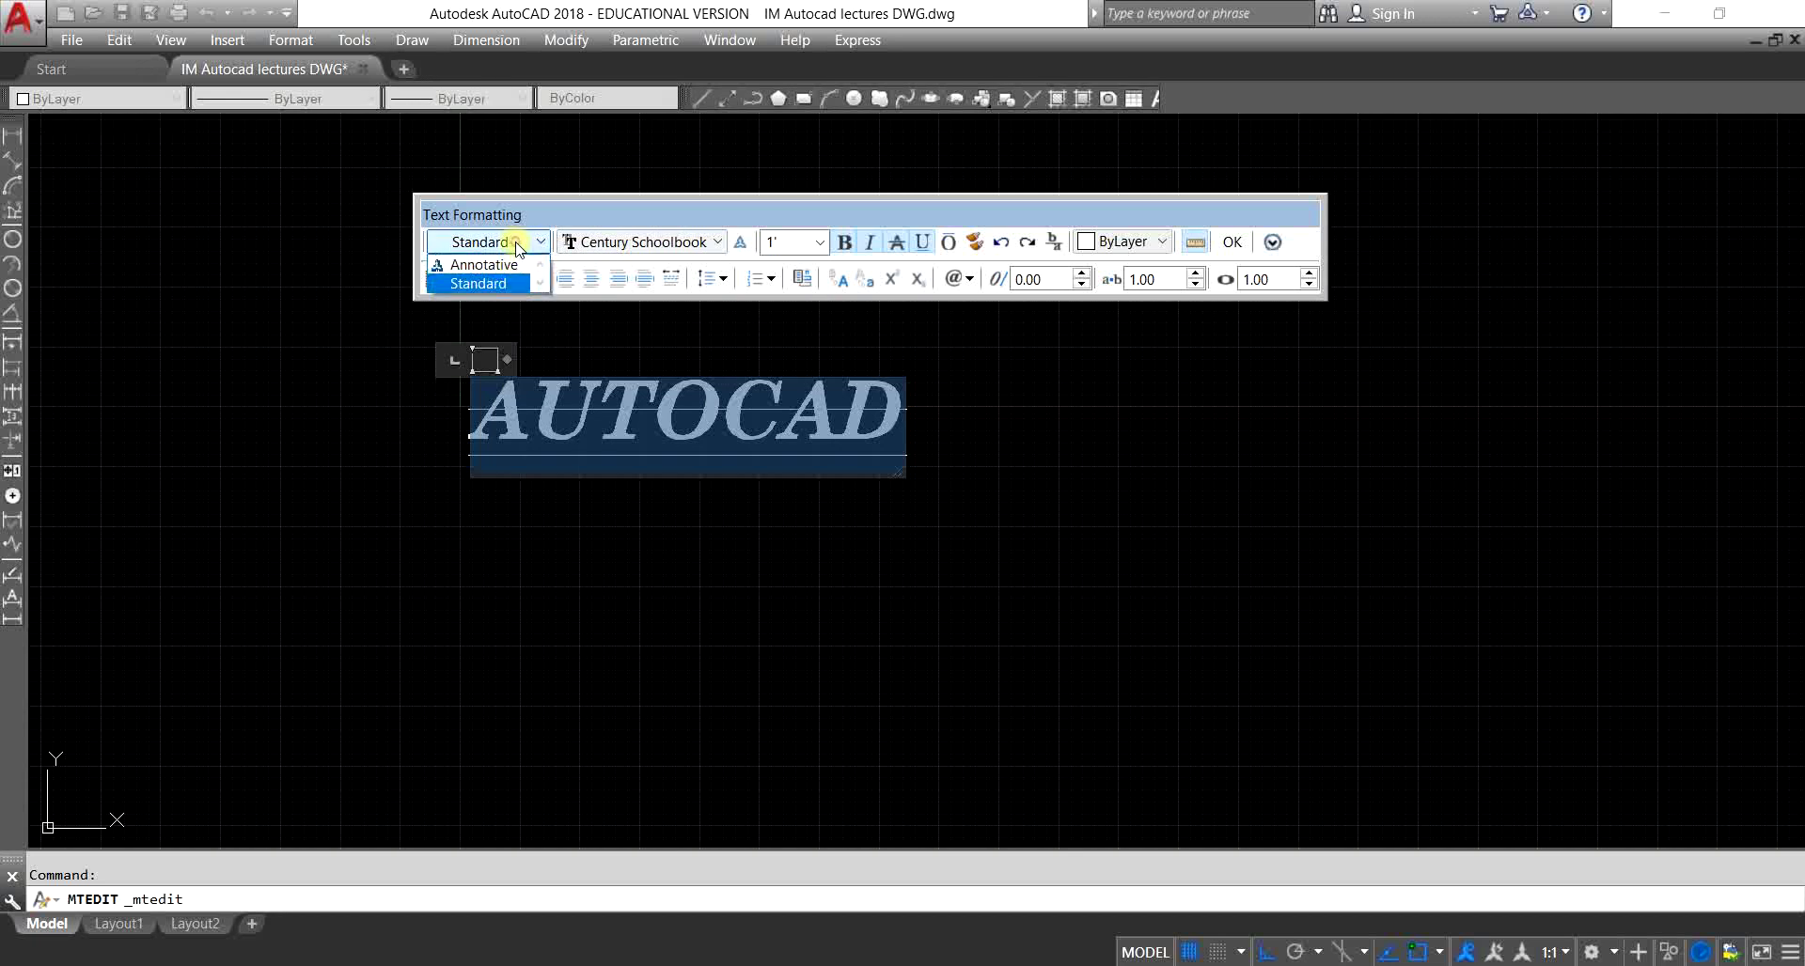
left_click(517, 244)
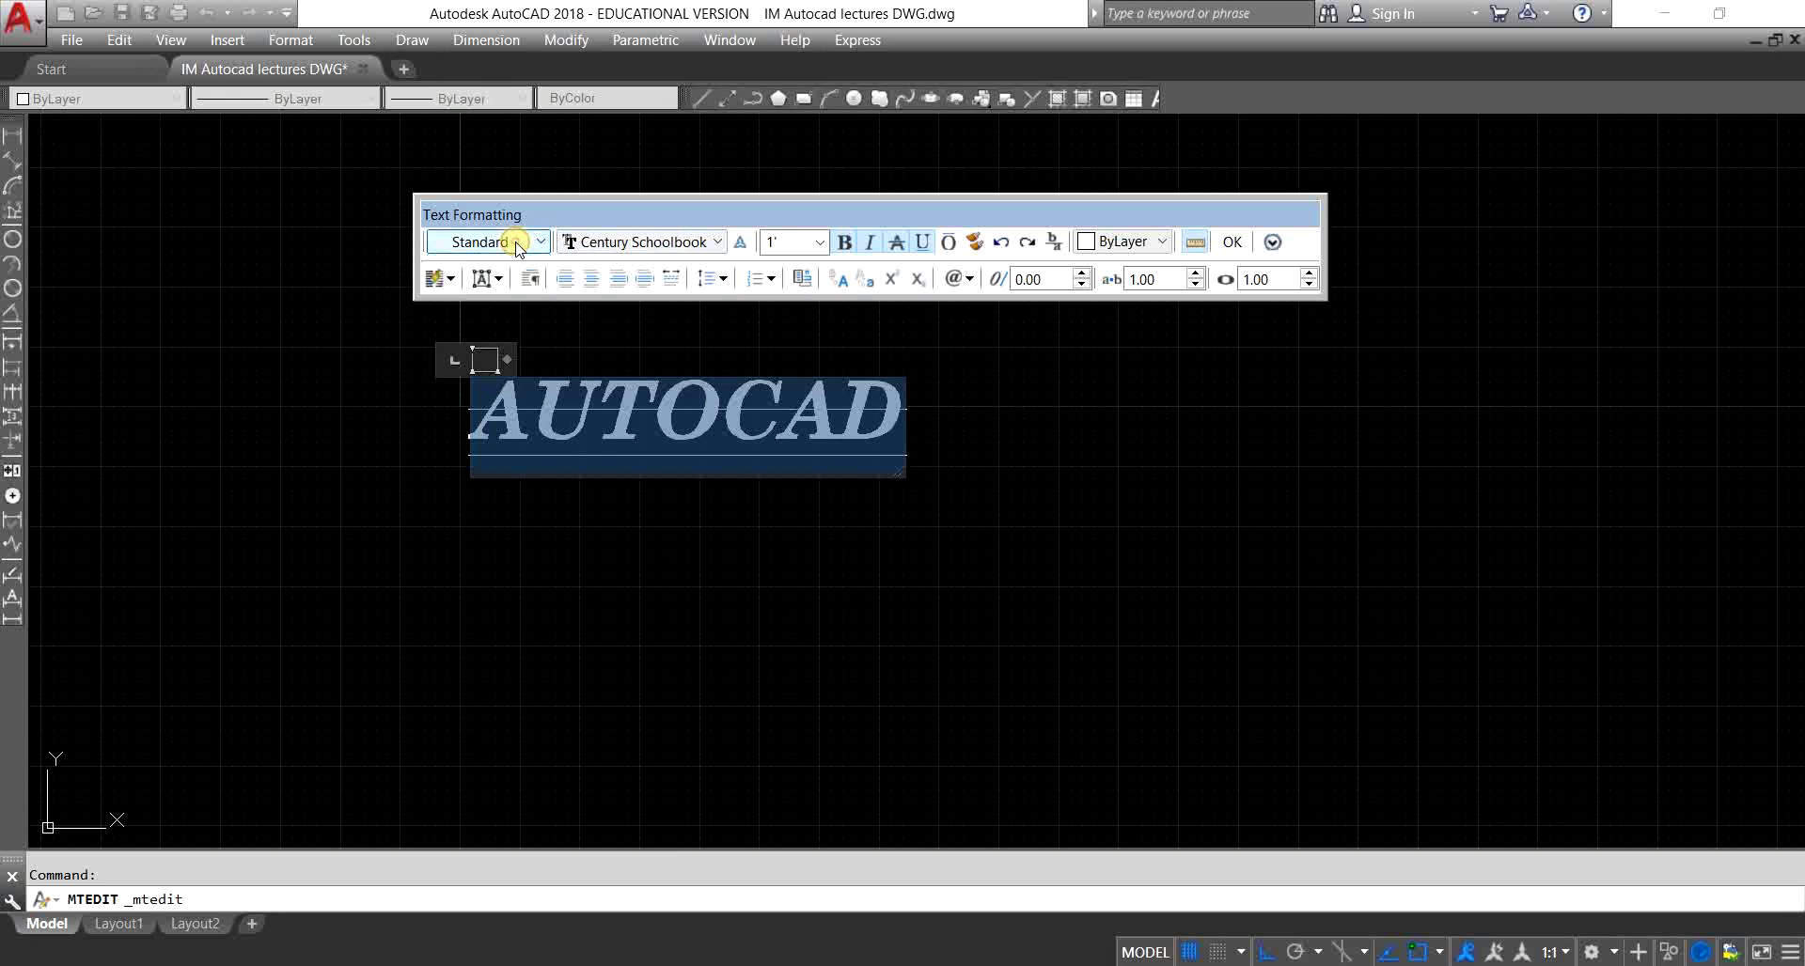
left_click(1232, 242)
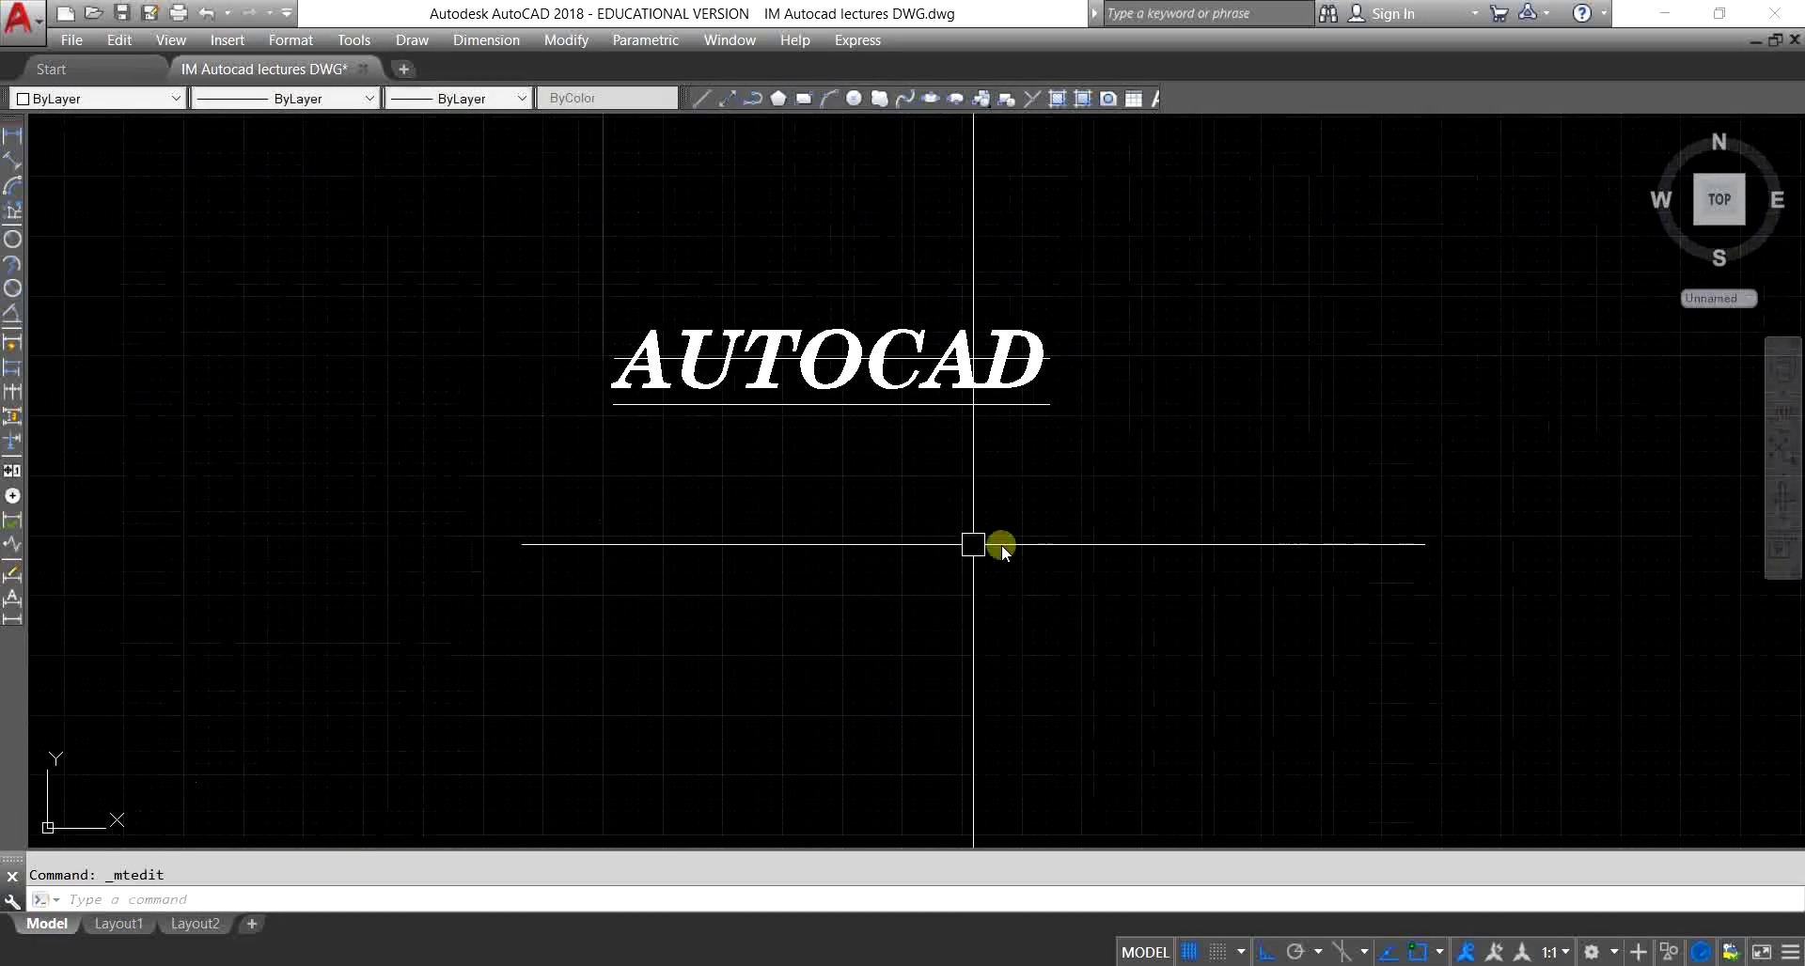
Step: Add a multiline text reading IM-AUTOCAD in a box below the AUTOCAD title
type("T")
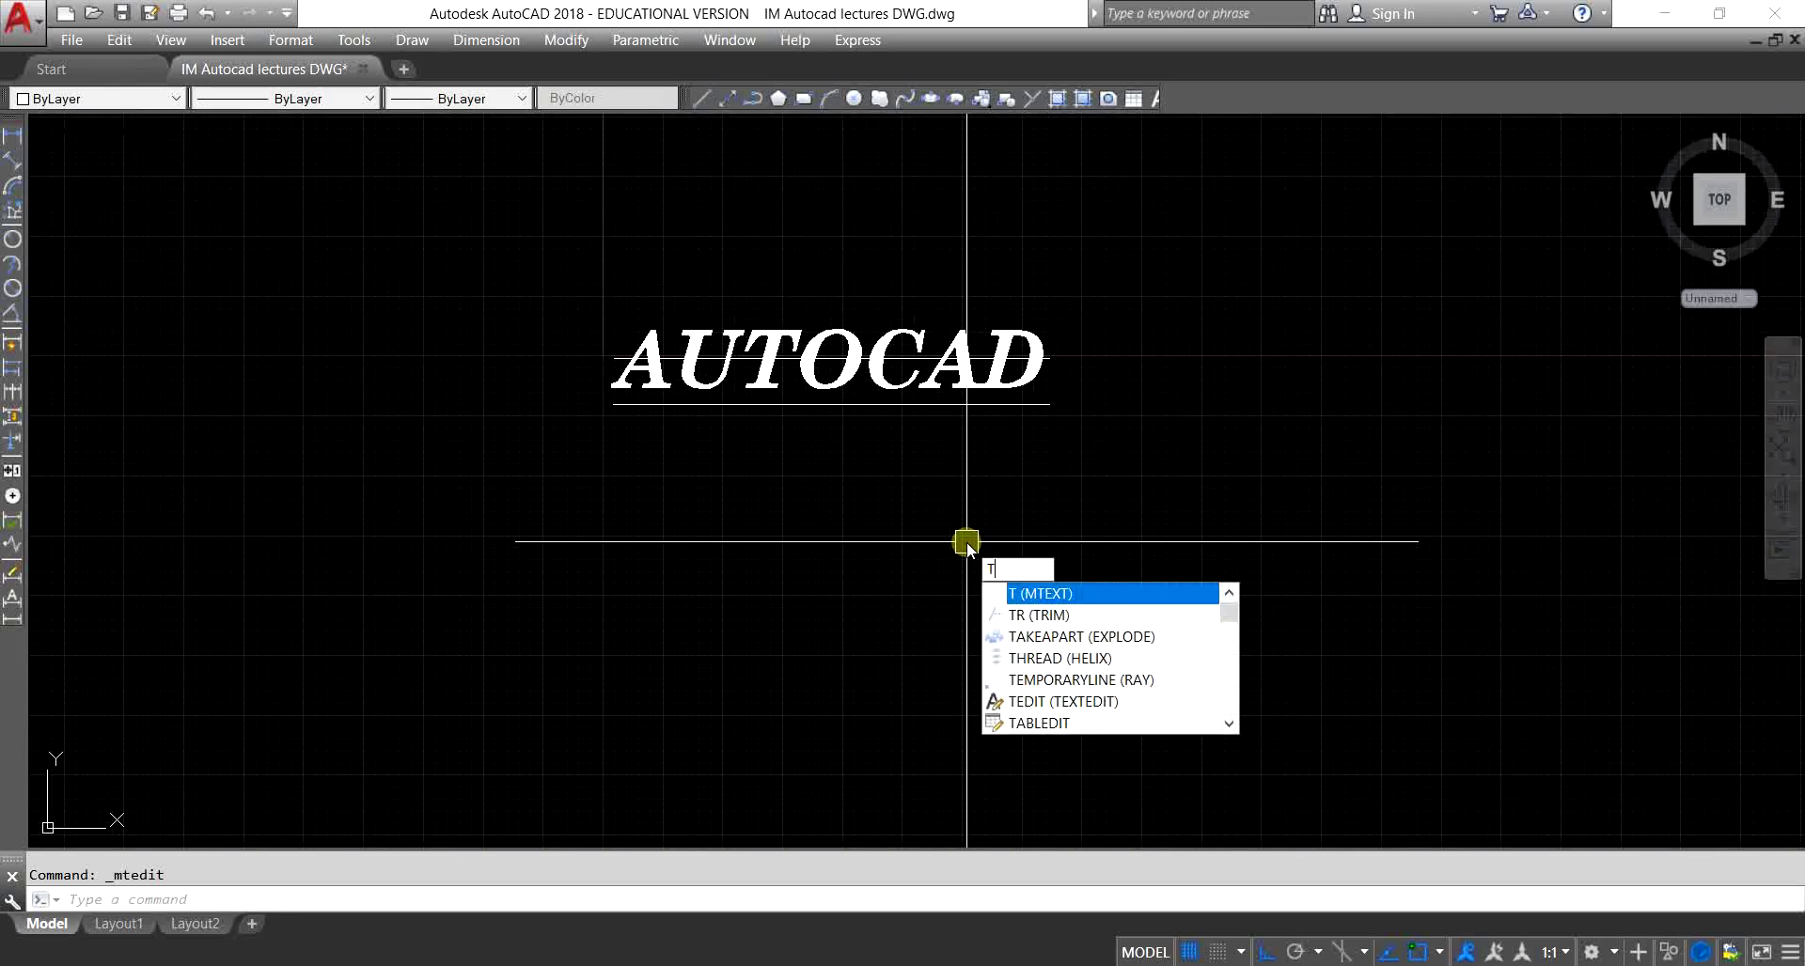
key("Return")
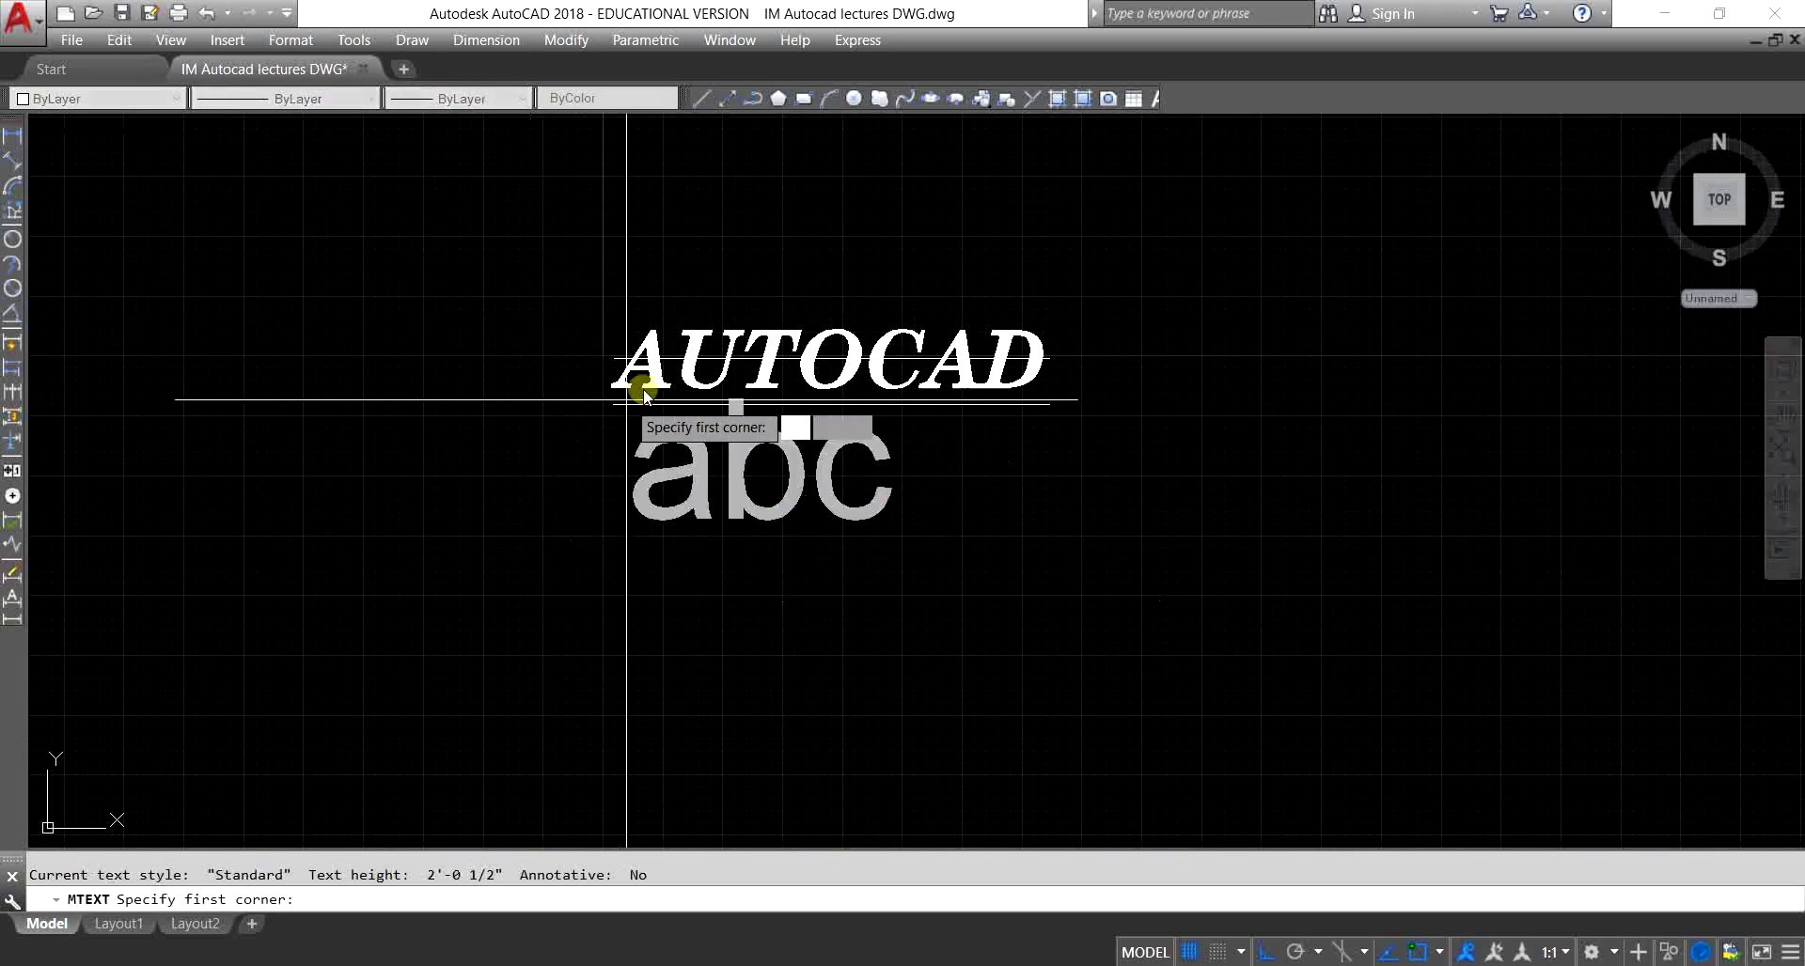
scroll(675, 455, "down", 2)
left_click(562, 381)
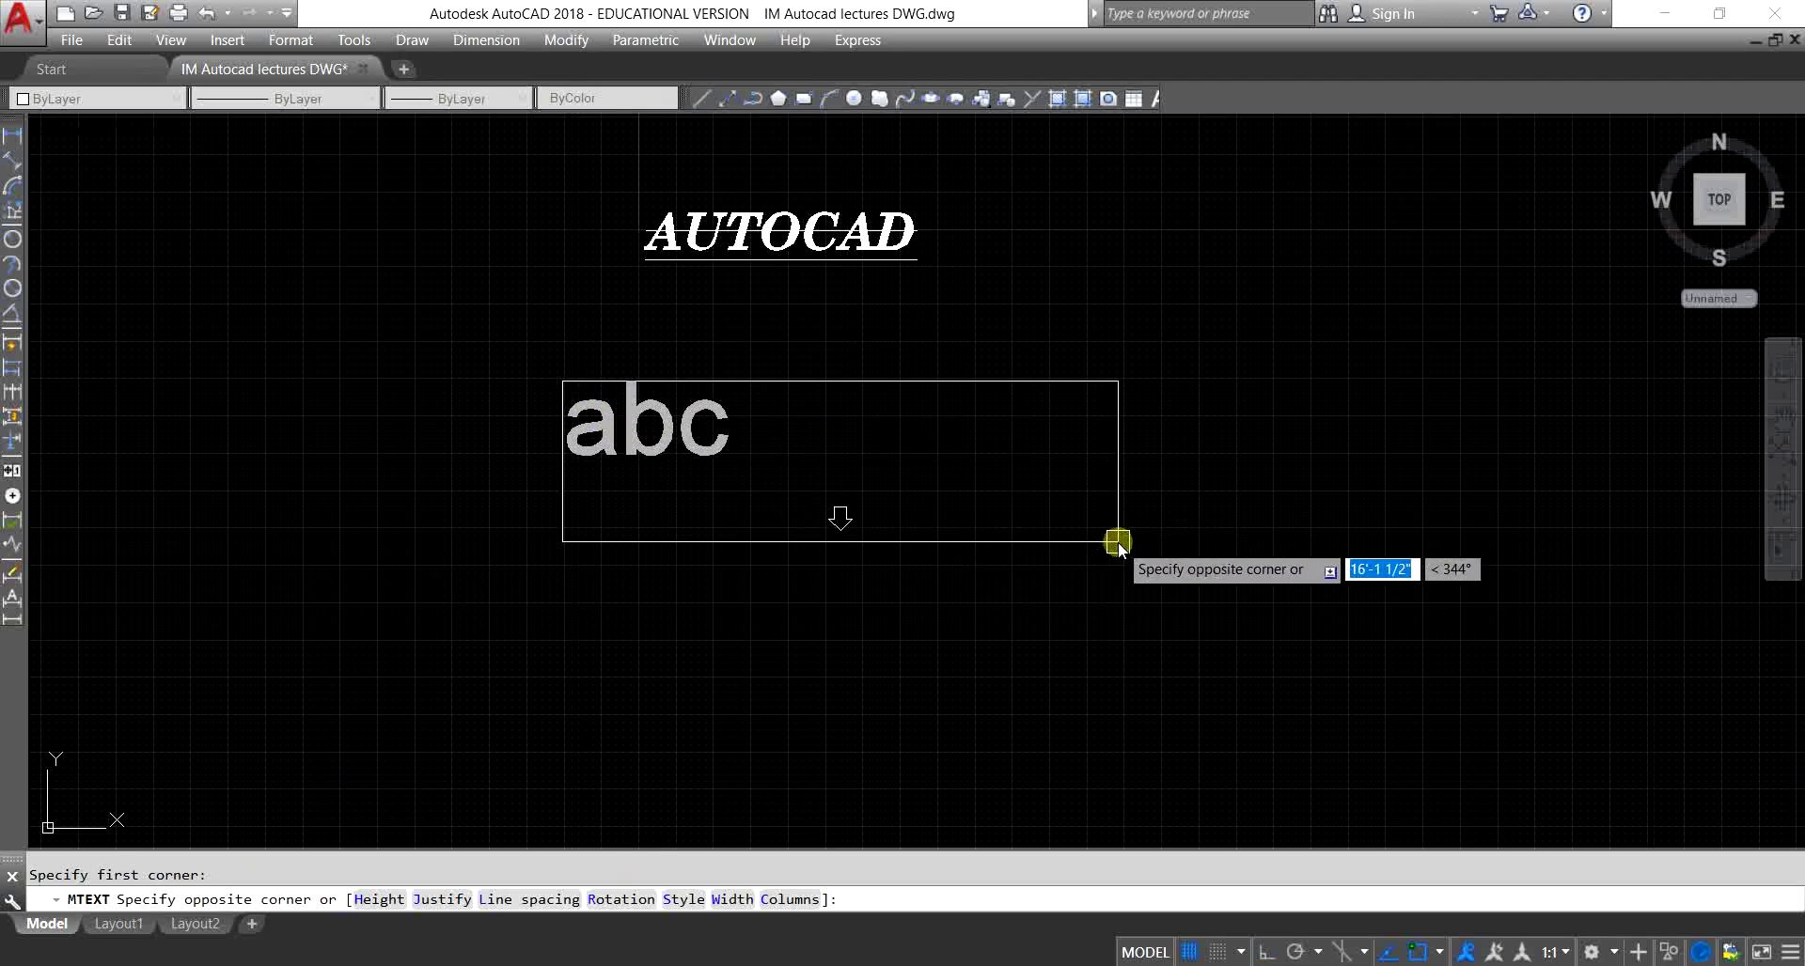
left_click(1119, 544)
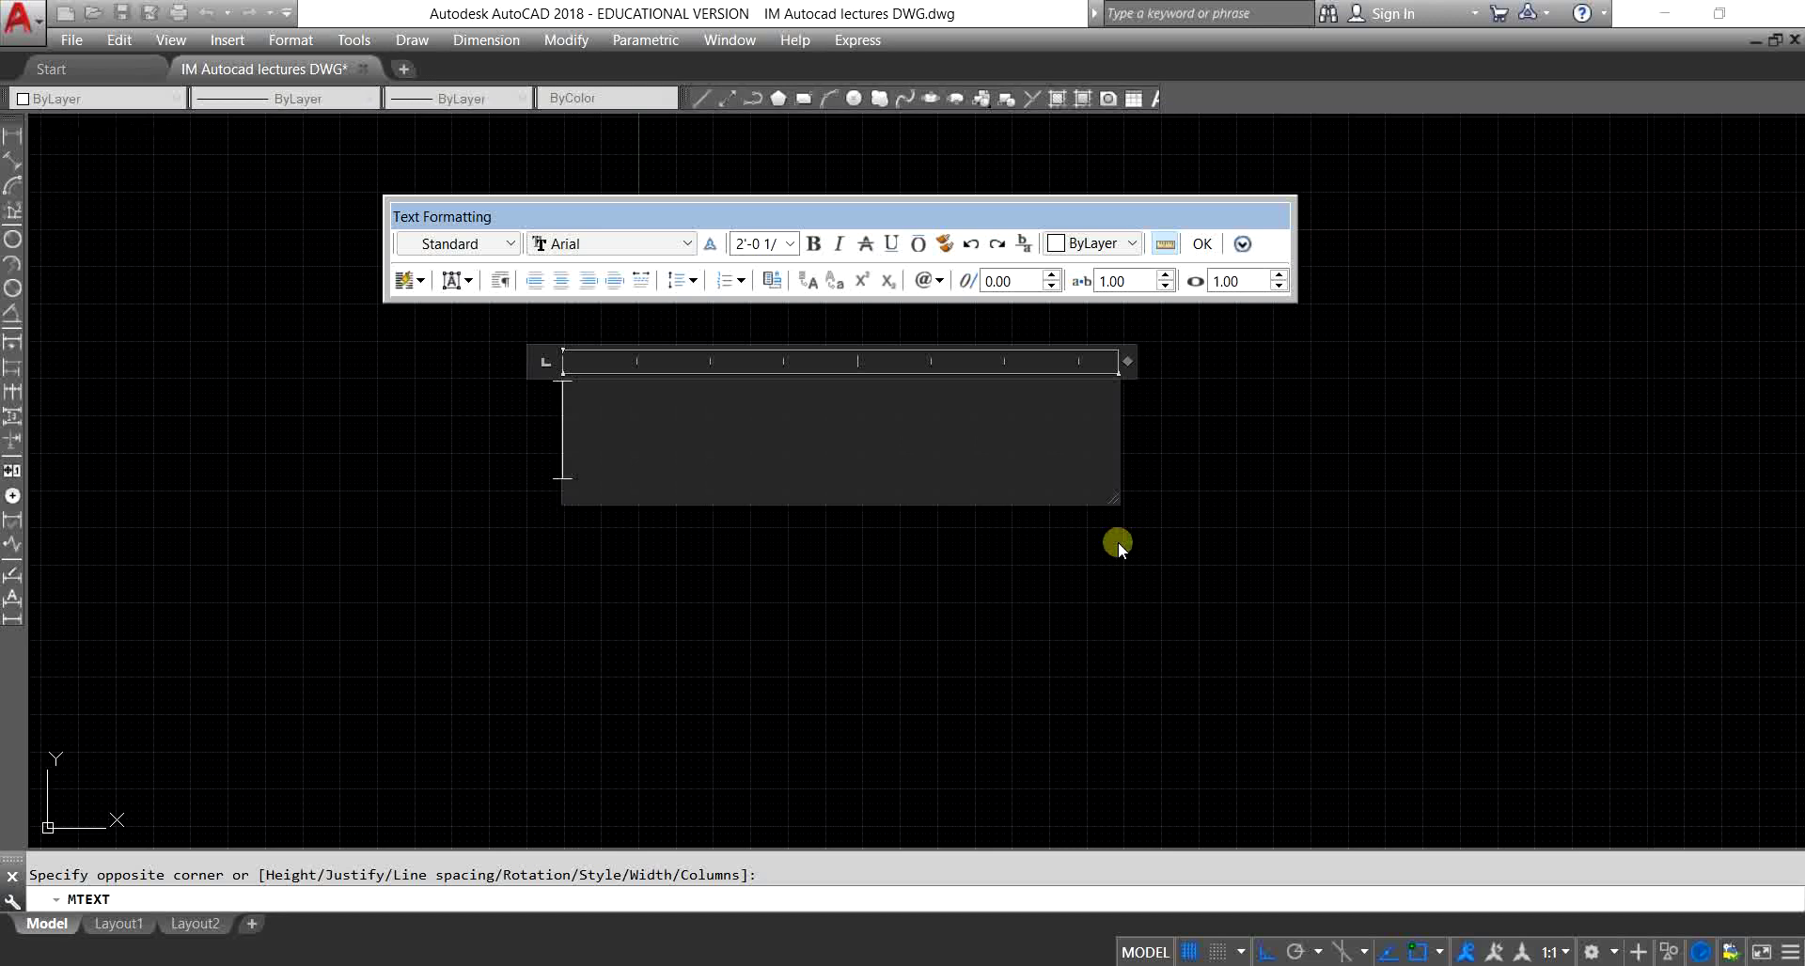
type("IM-")
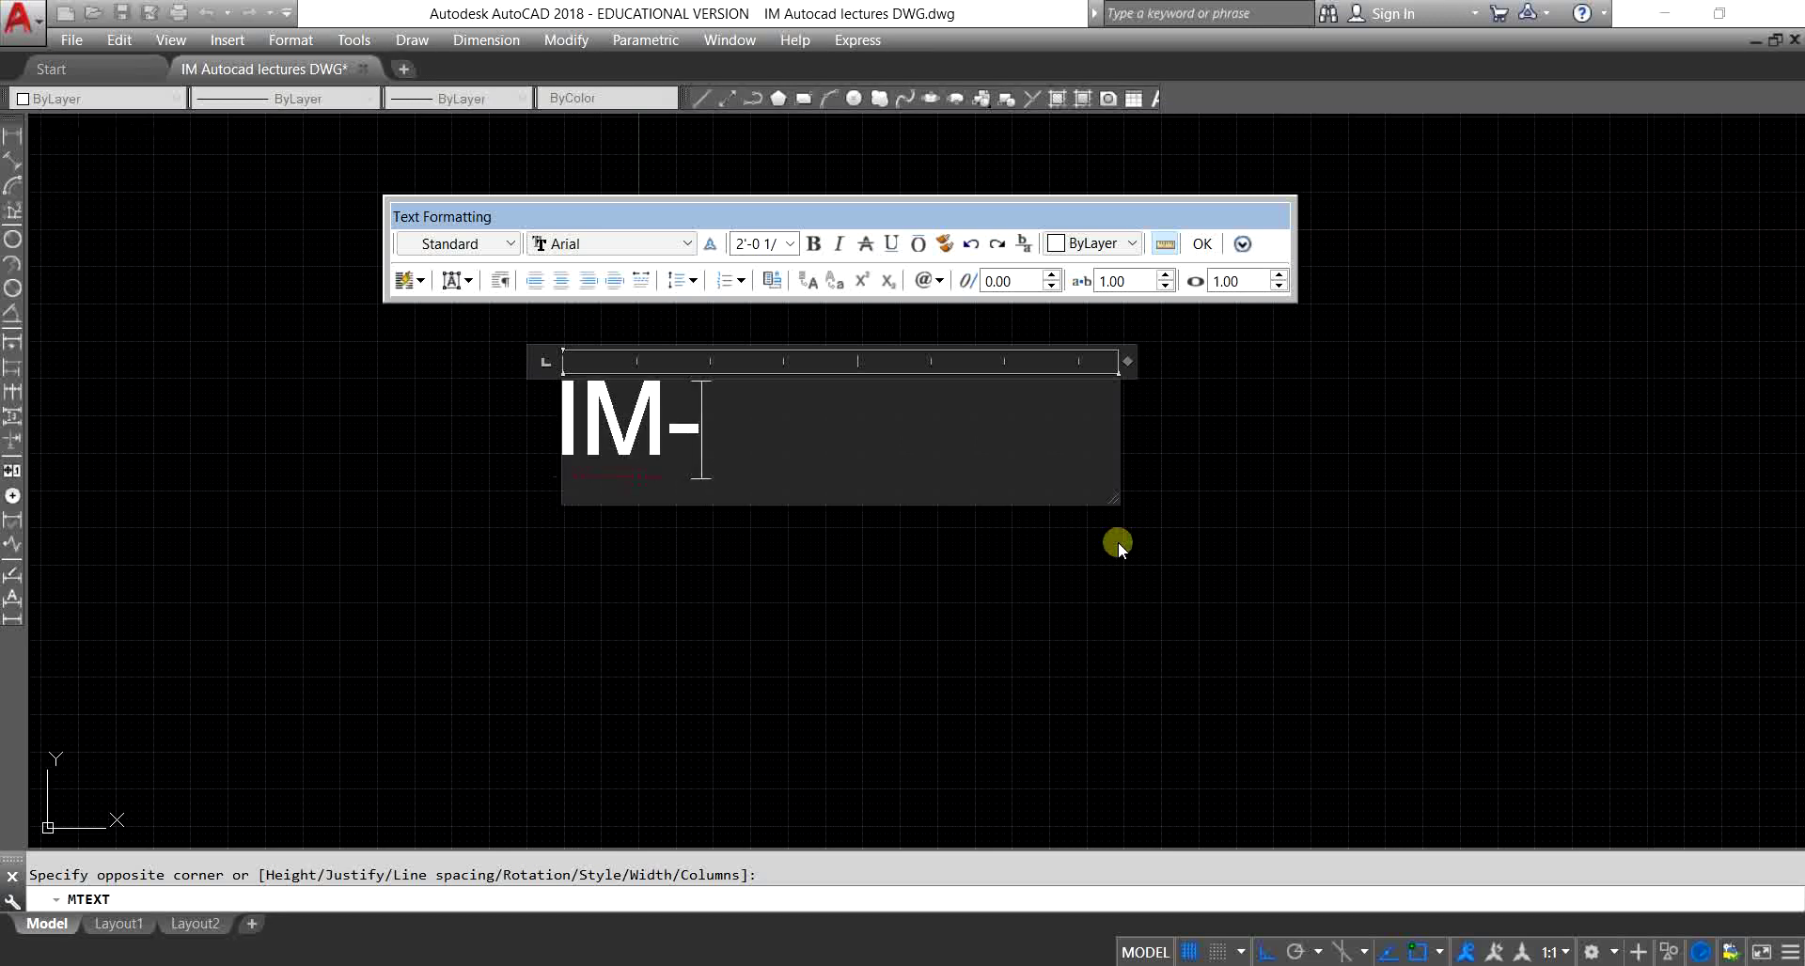
type("AUTOC")
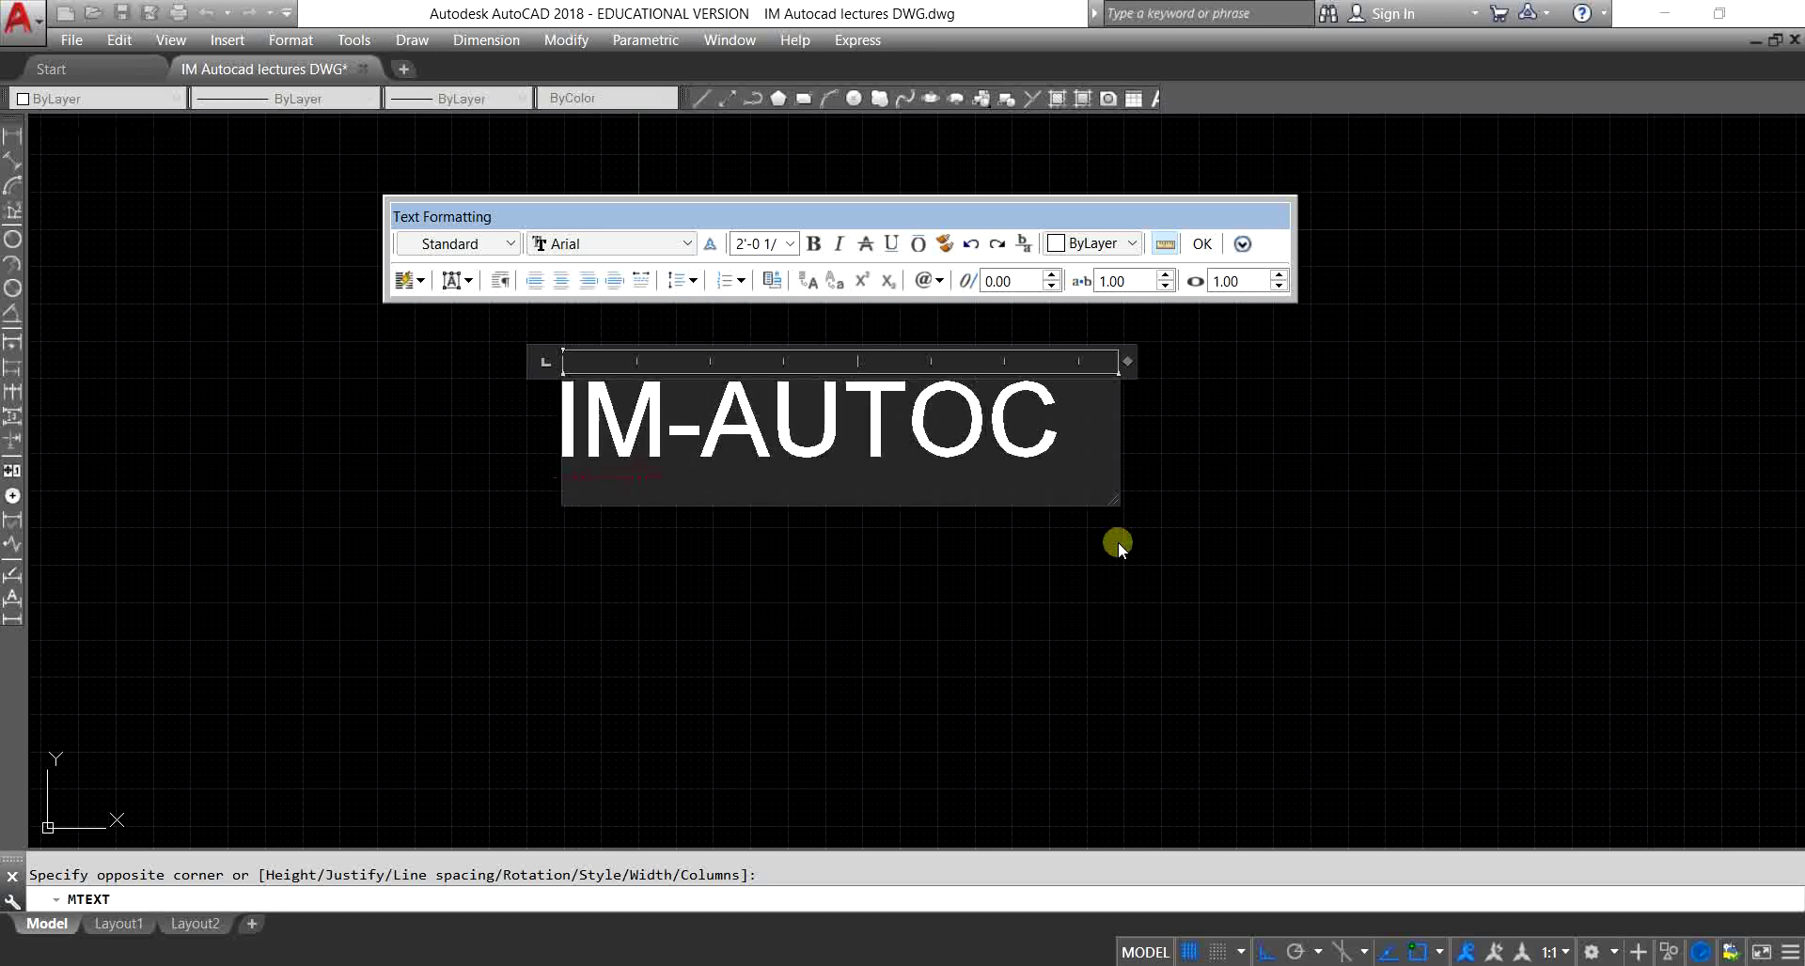
type("AD")
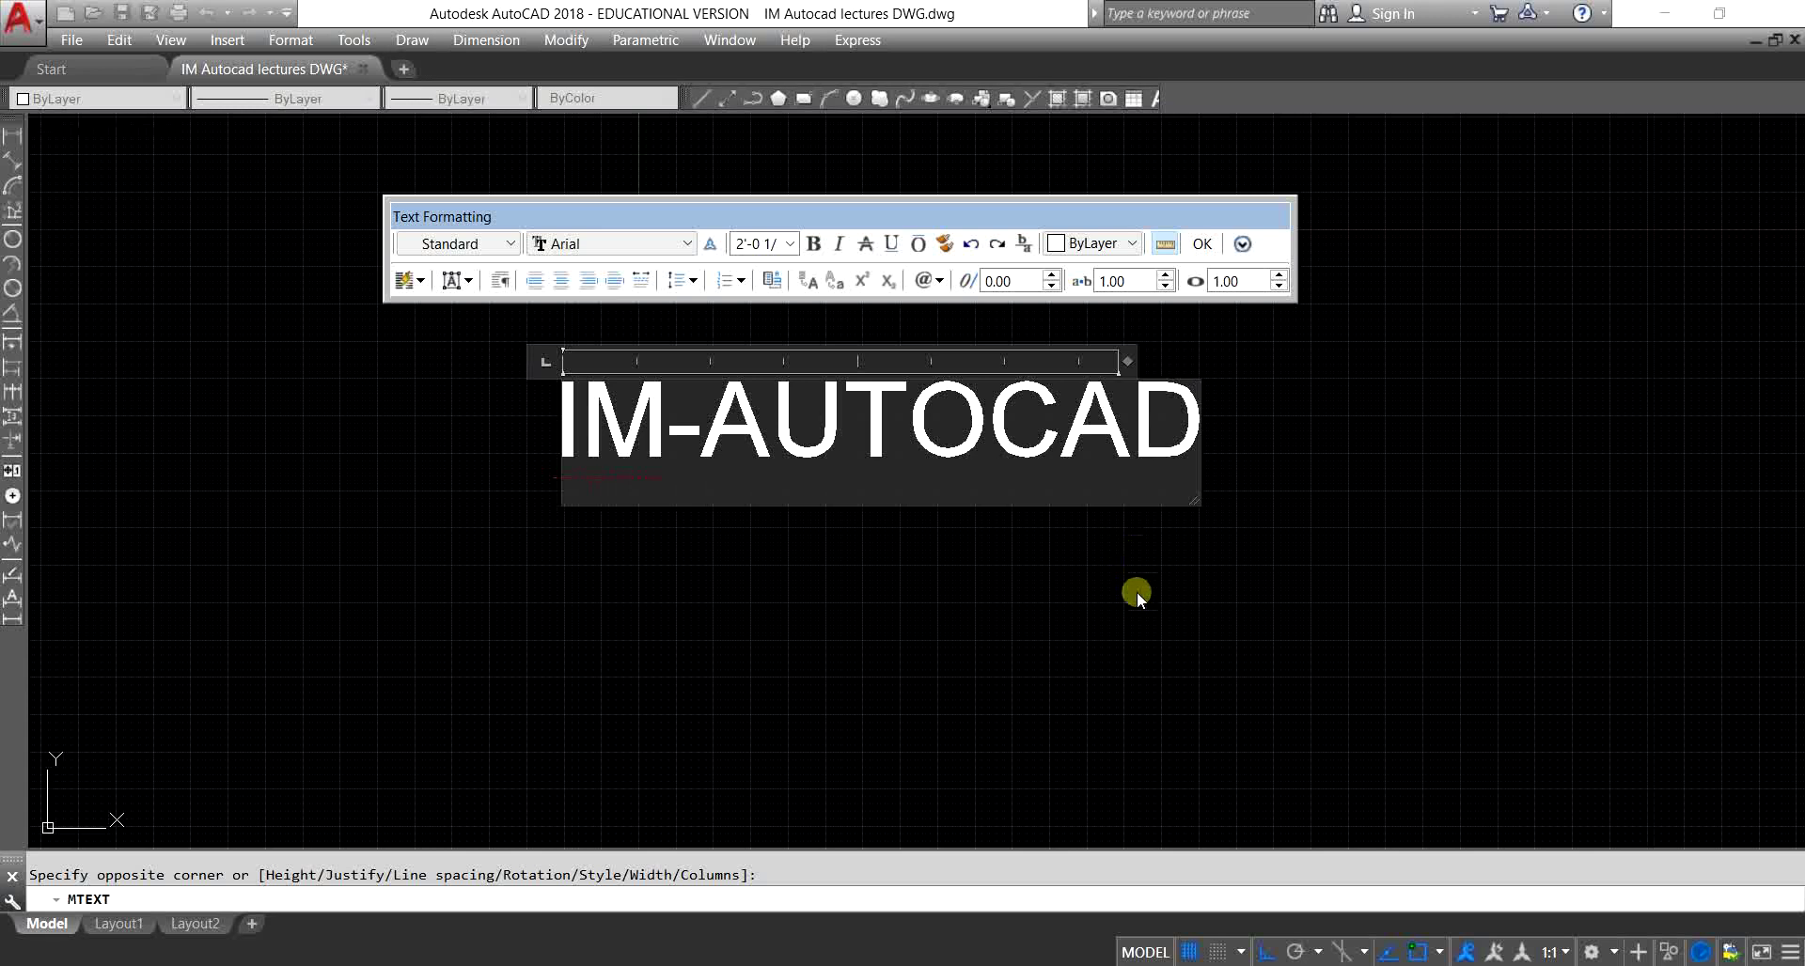
left_click(1118, 651)
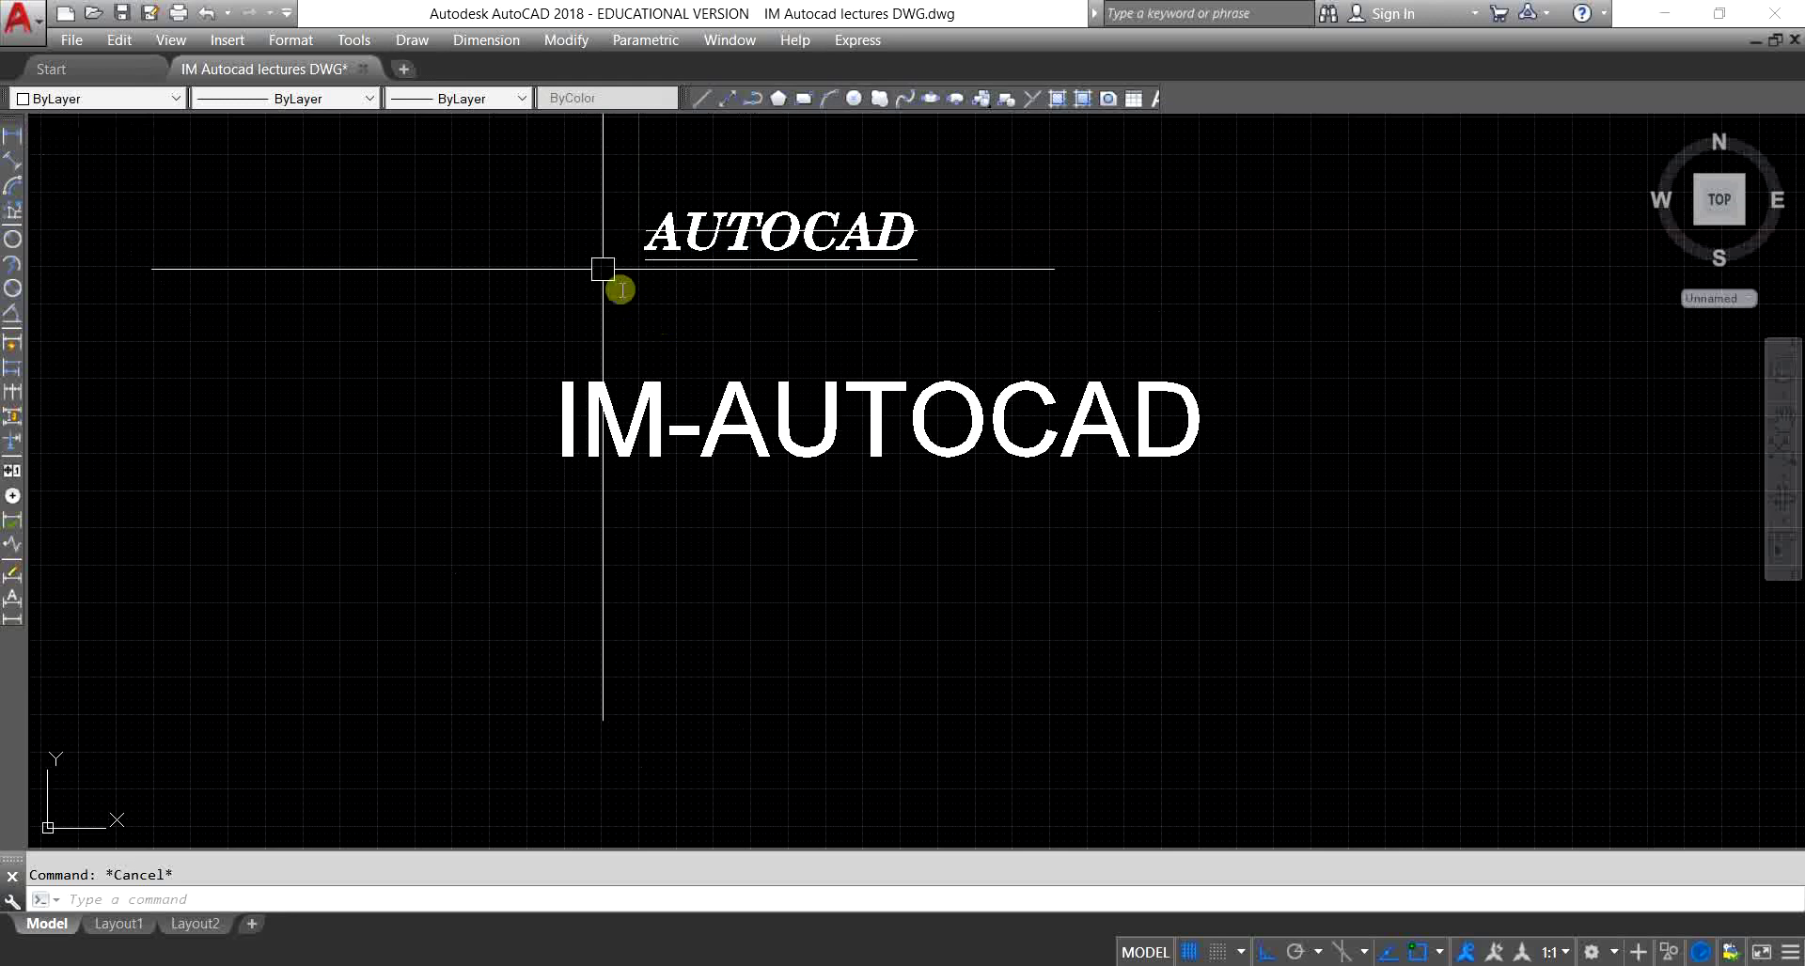
Step: Dismiss the Hatch and Gradient dialog unused, then bring up the Draw > Text options
left_click(412, 40)
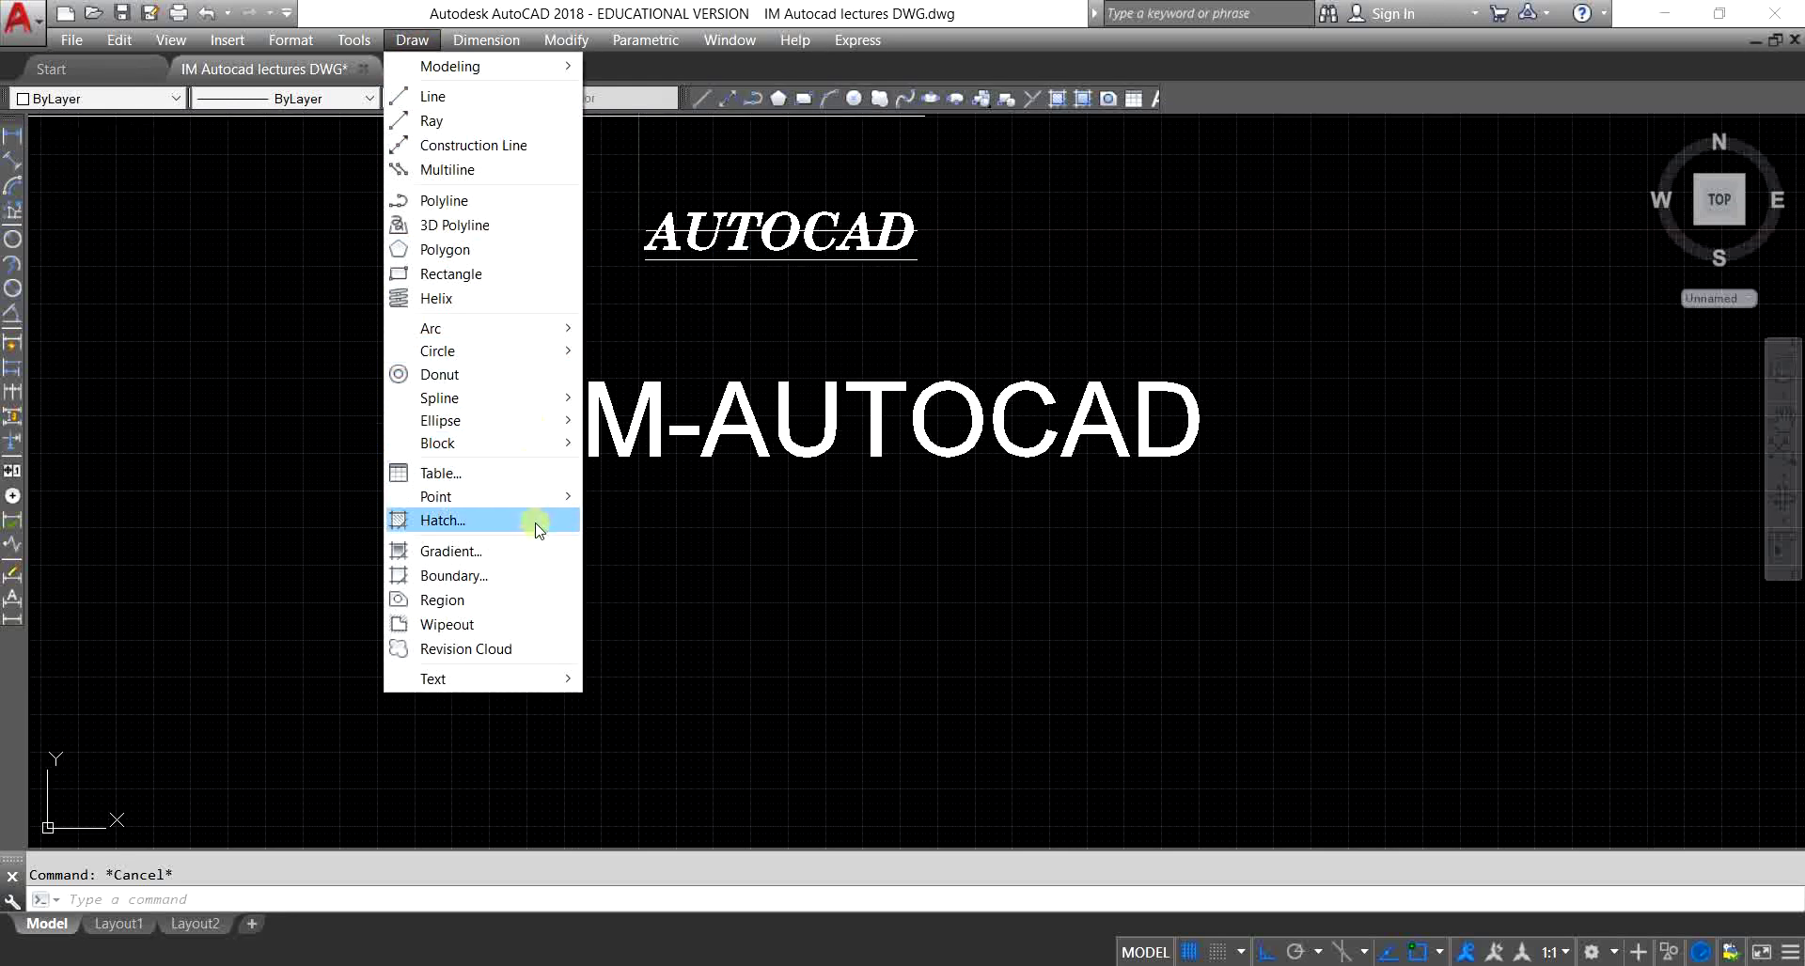
left_click(484, 524)
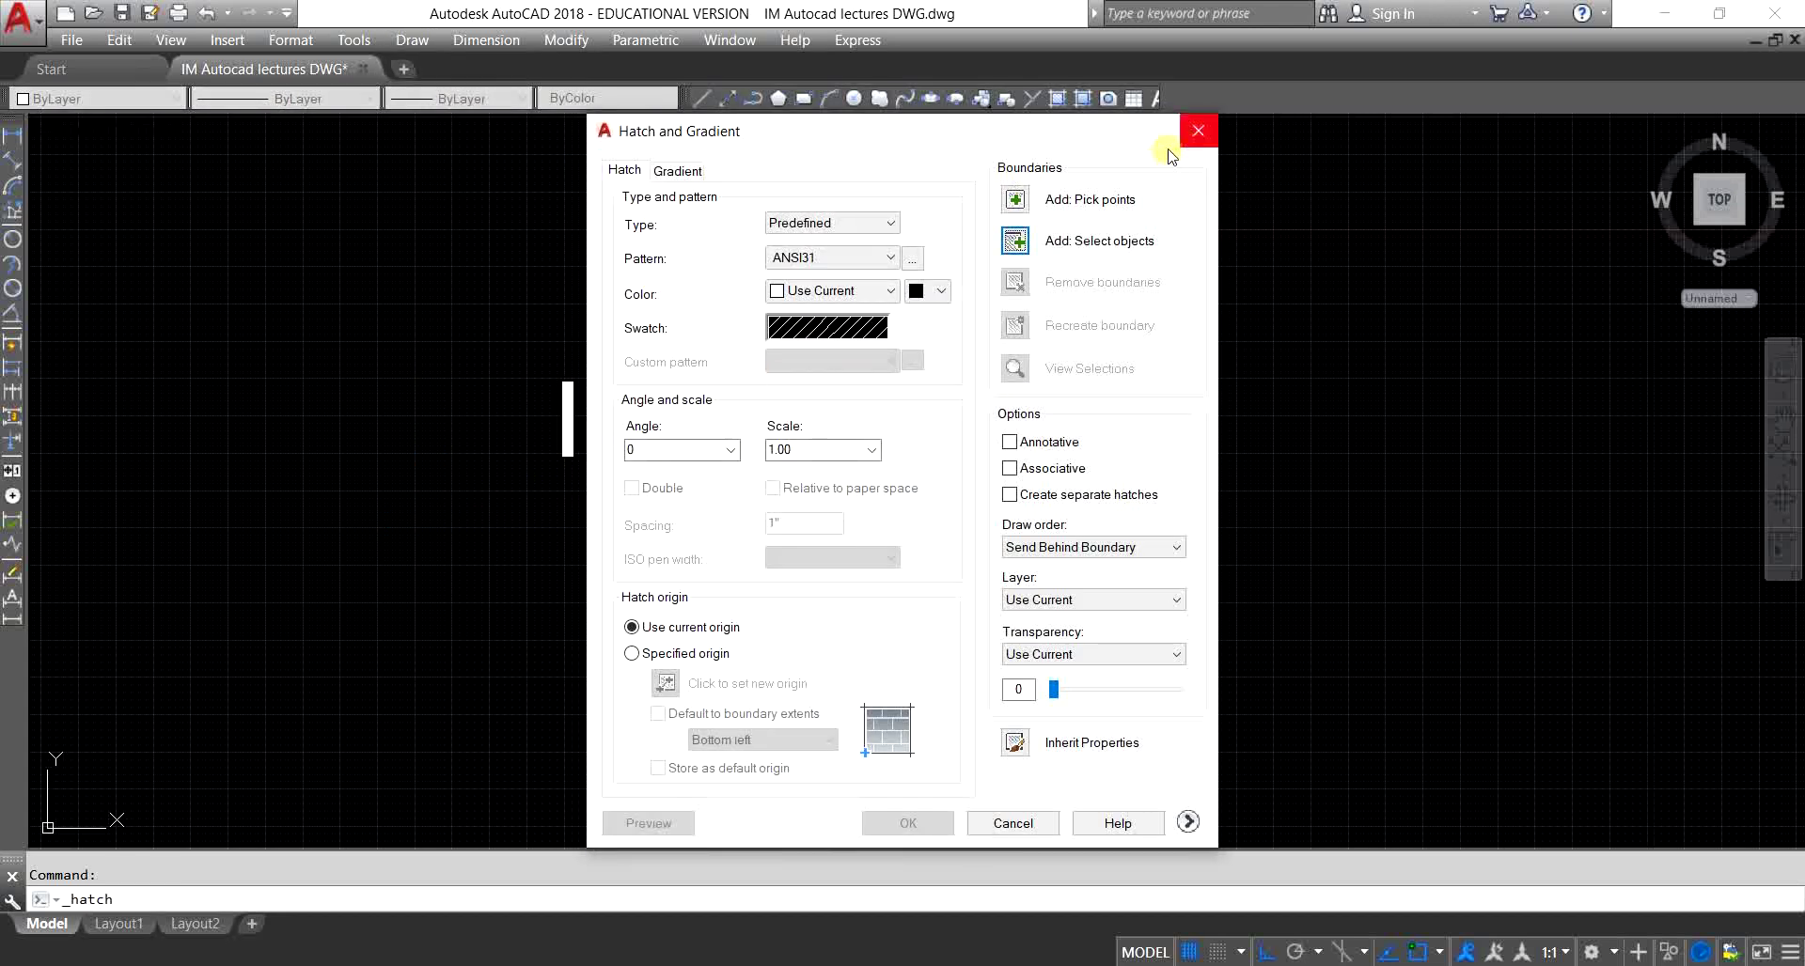
left_click(1197, 131)
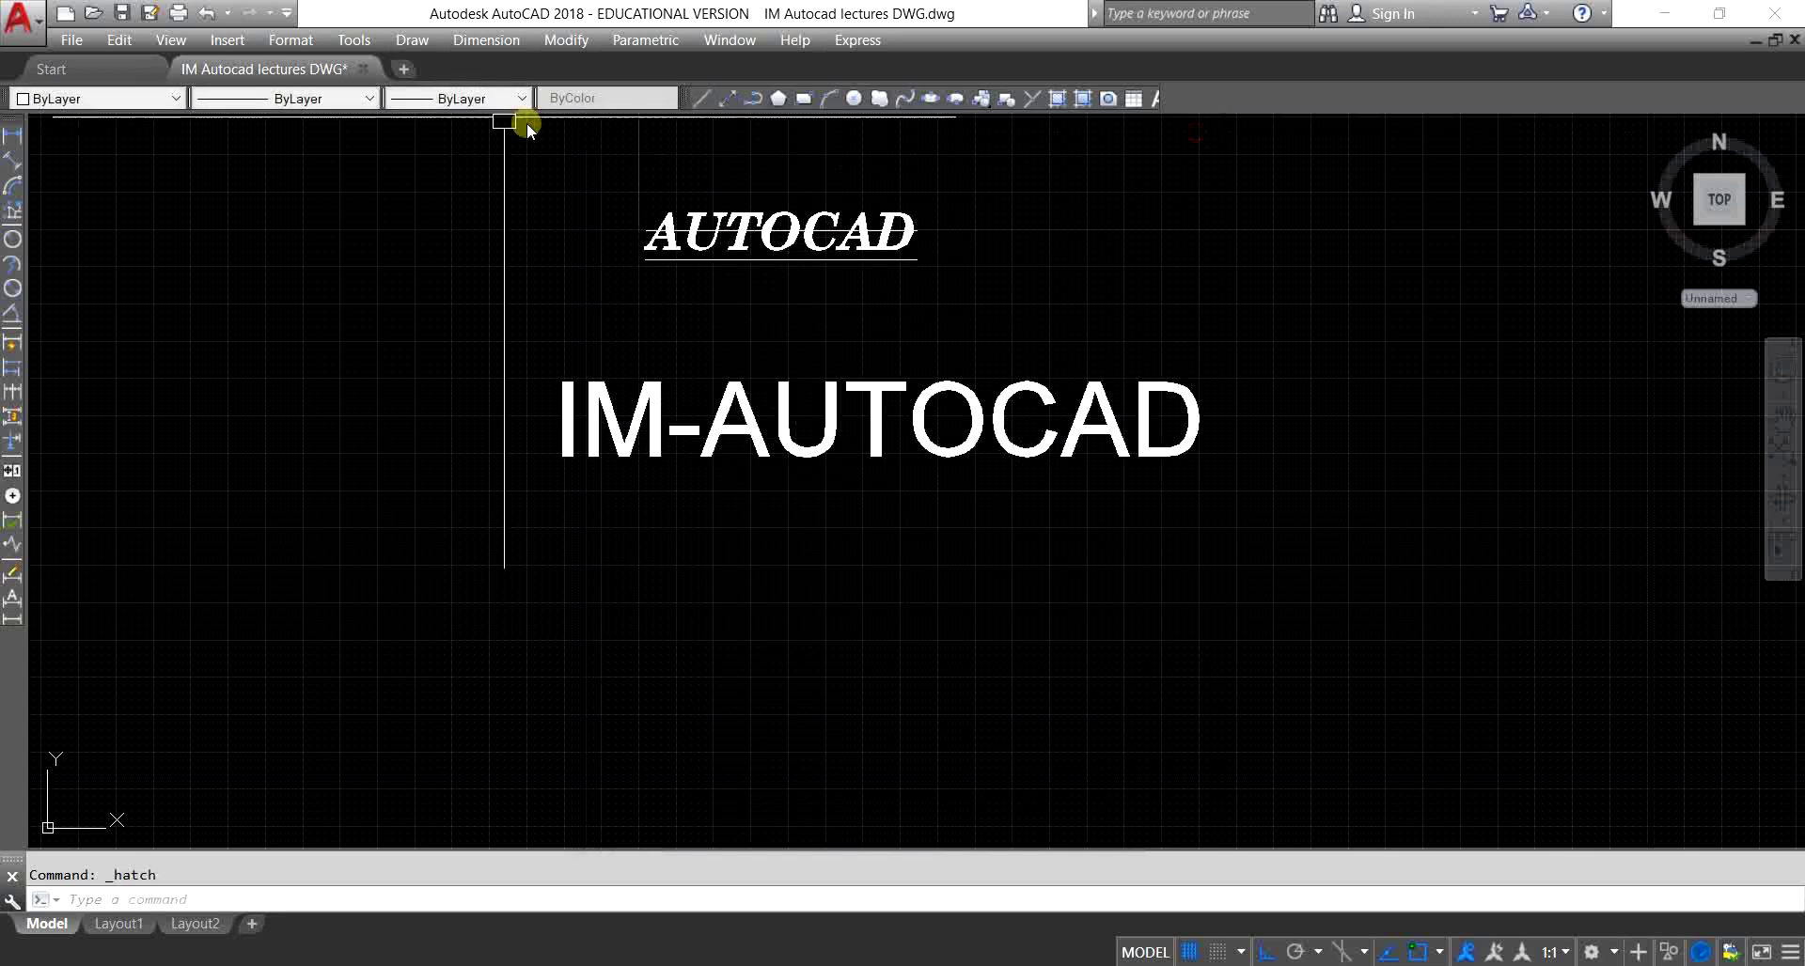
left_click(408, 47)
left_click(486, 404)
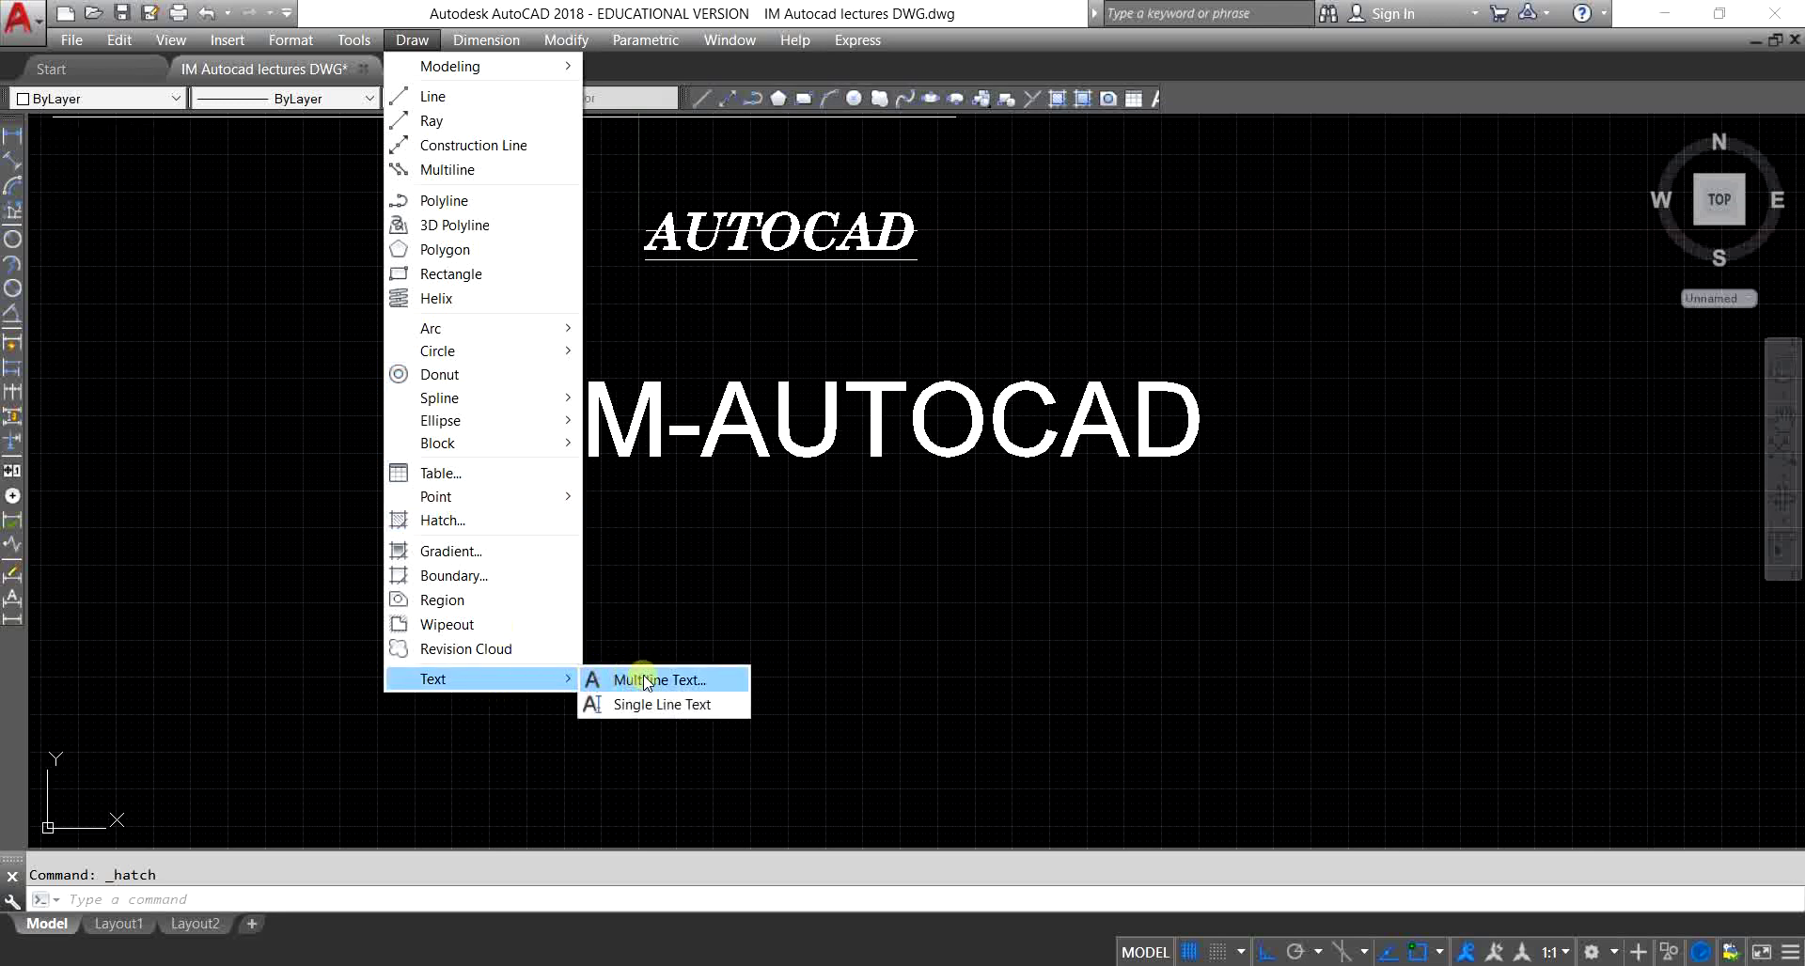
Step: Create a large single-line text reading AUTOCAD with a picked start point and height
left_click(690, 711)
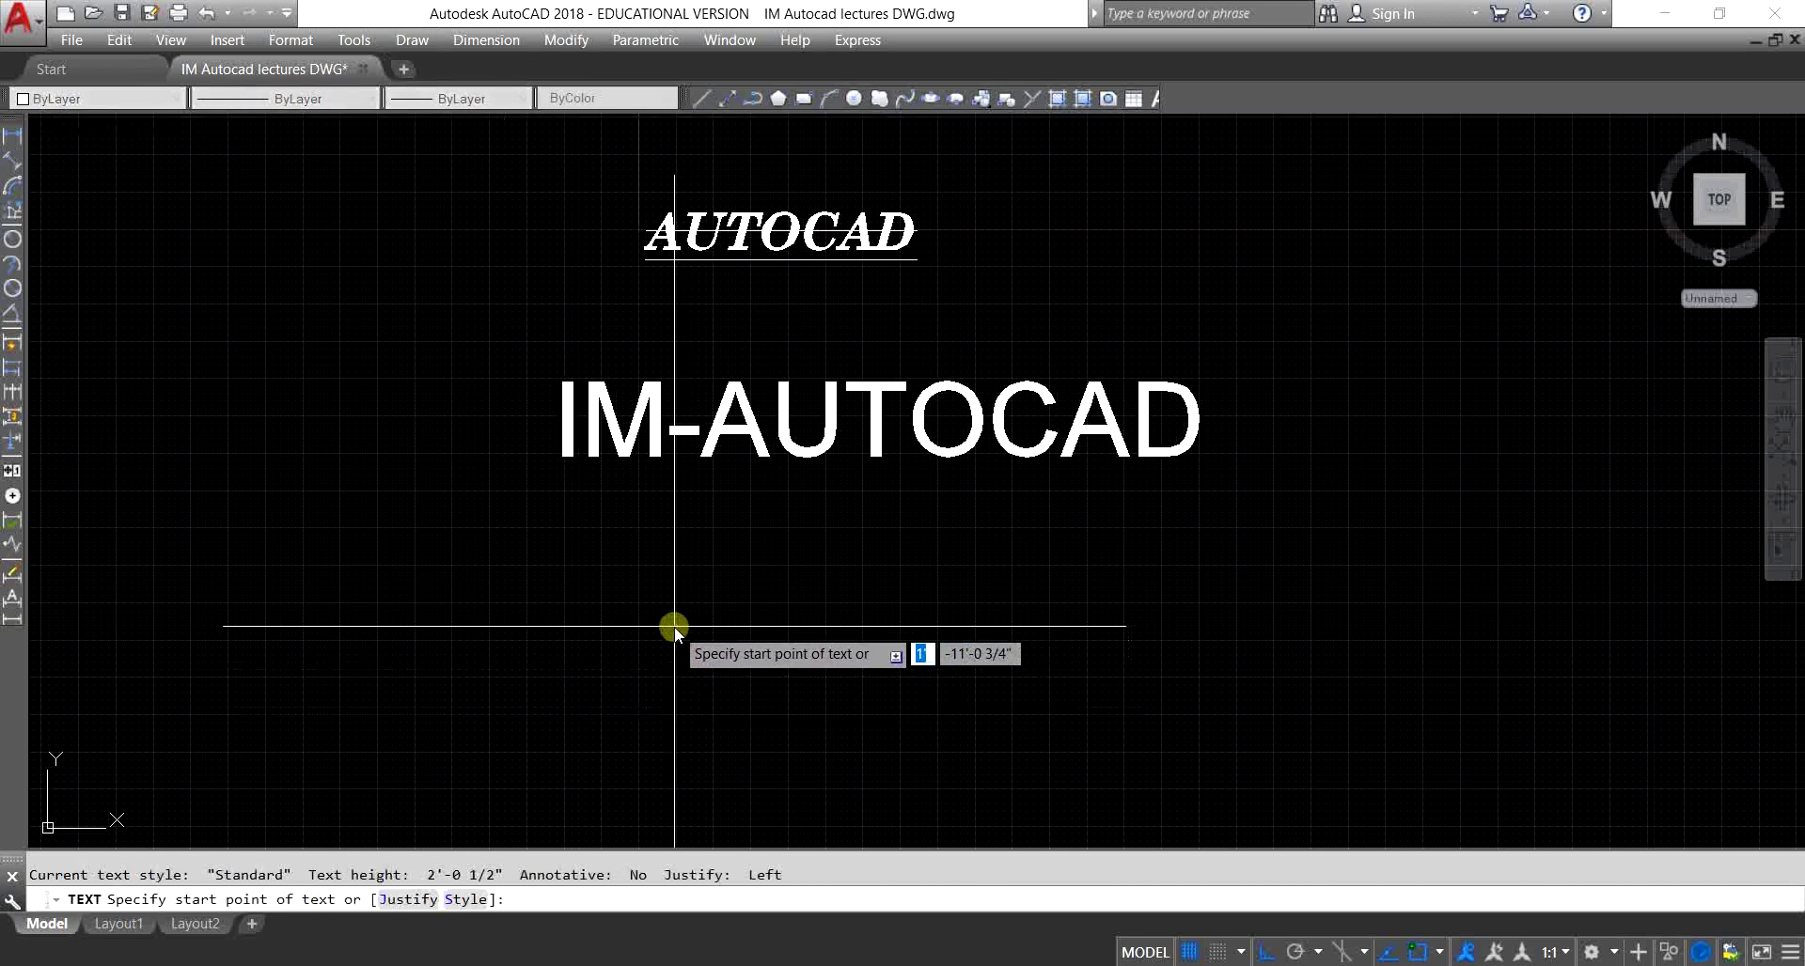
left_click(517, 547)
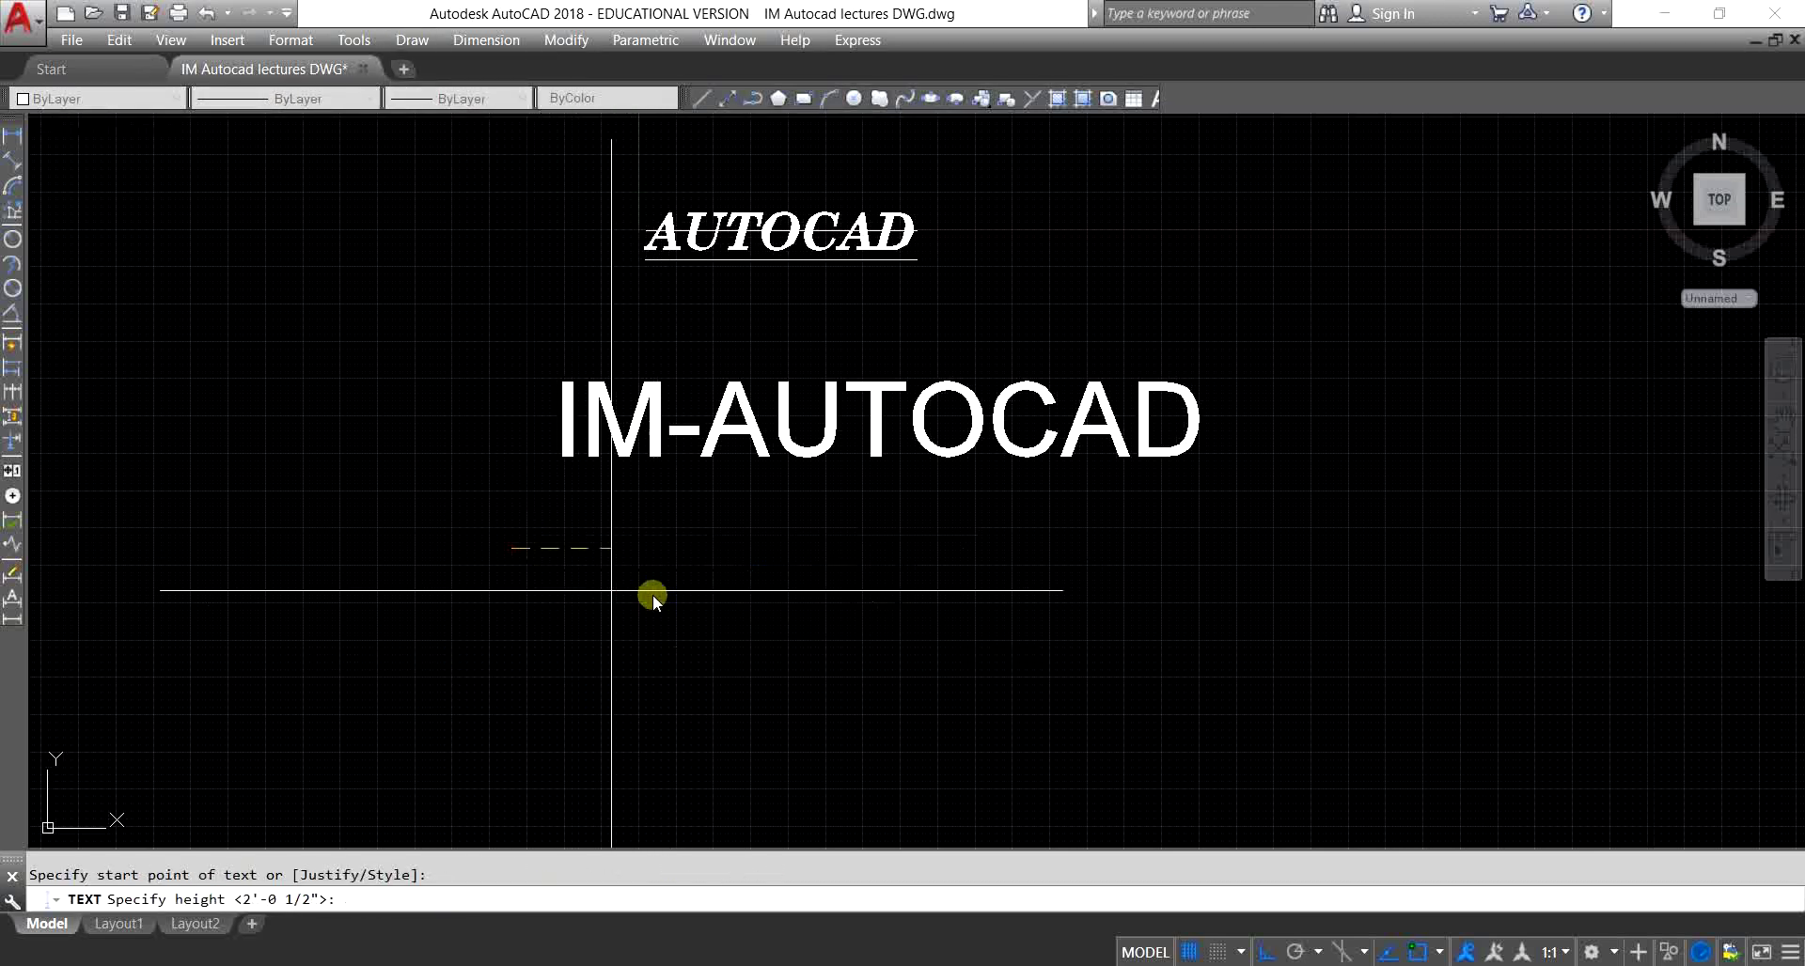
left_click(1102, 602)
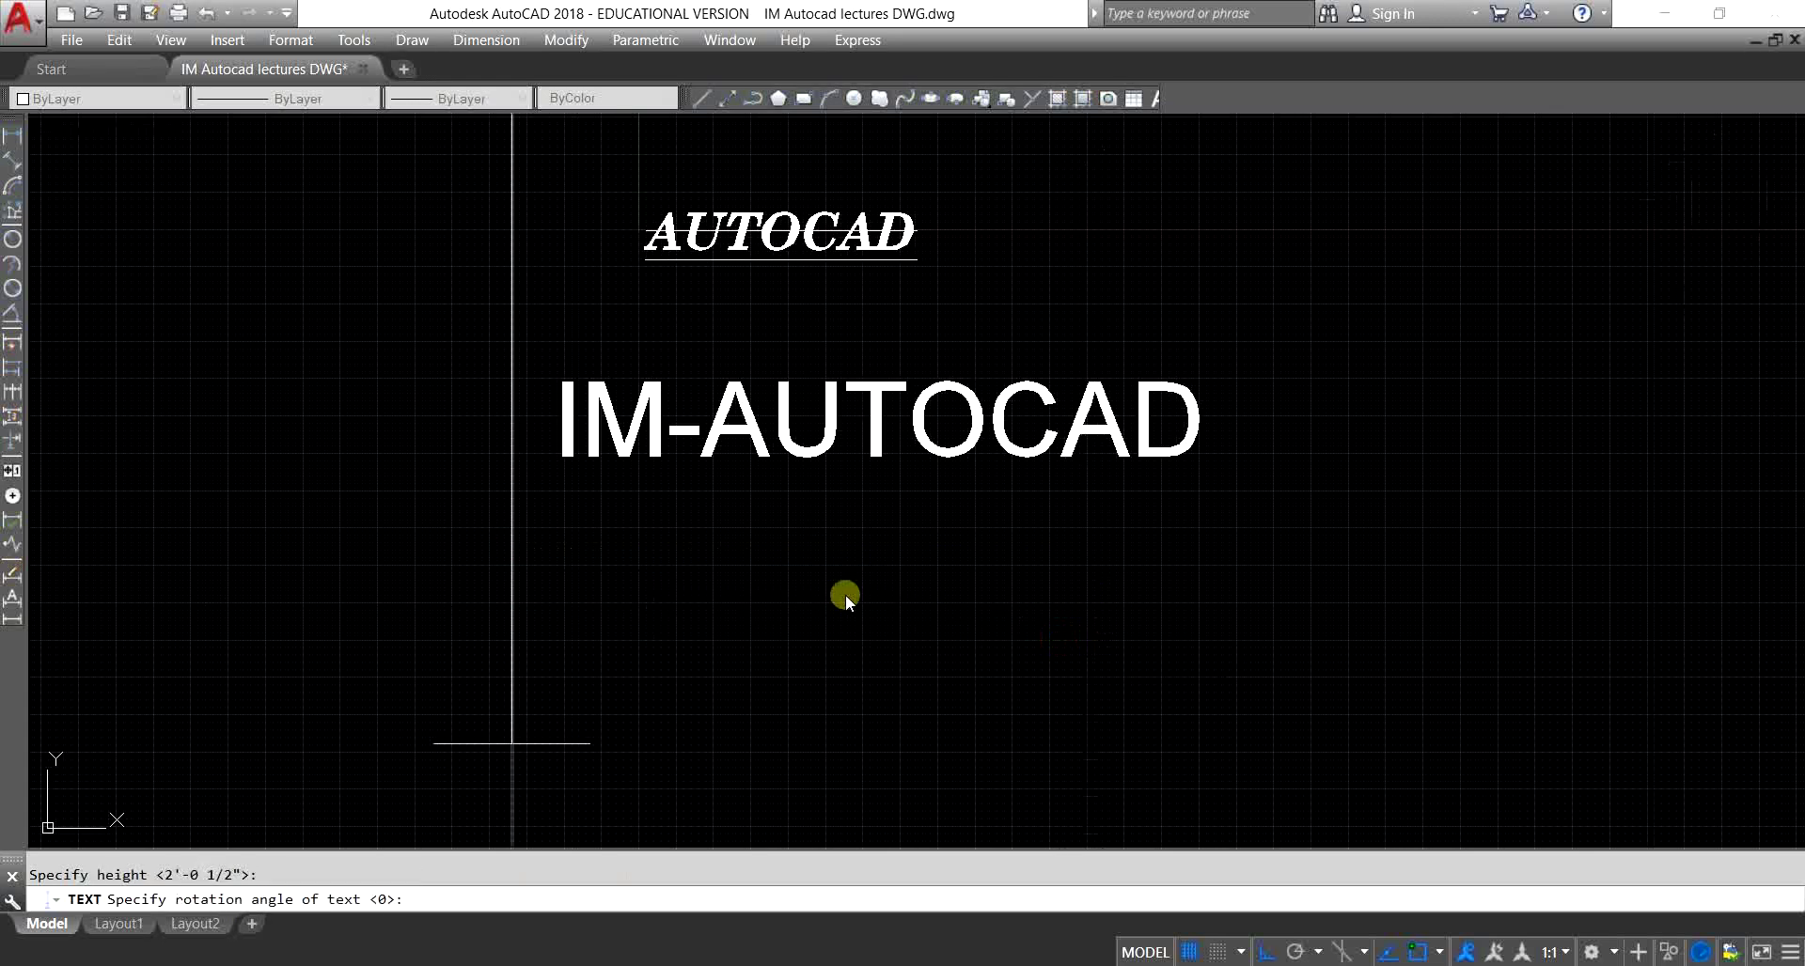
scroll(844, 594, "down", 8)
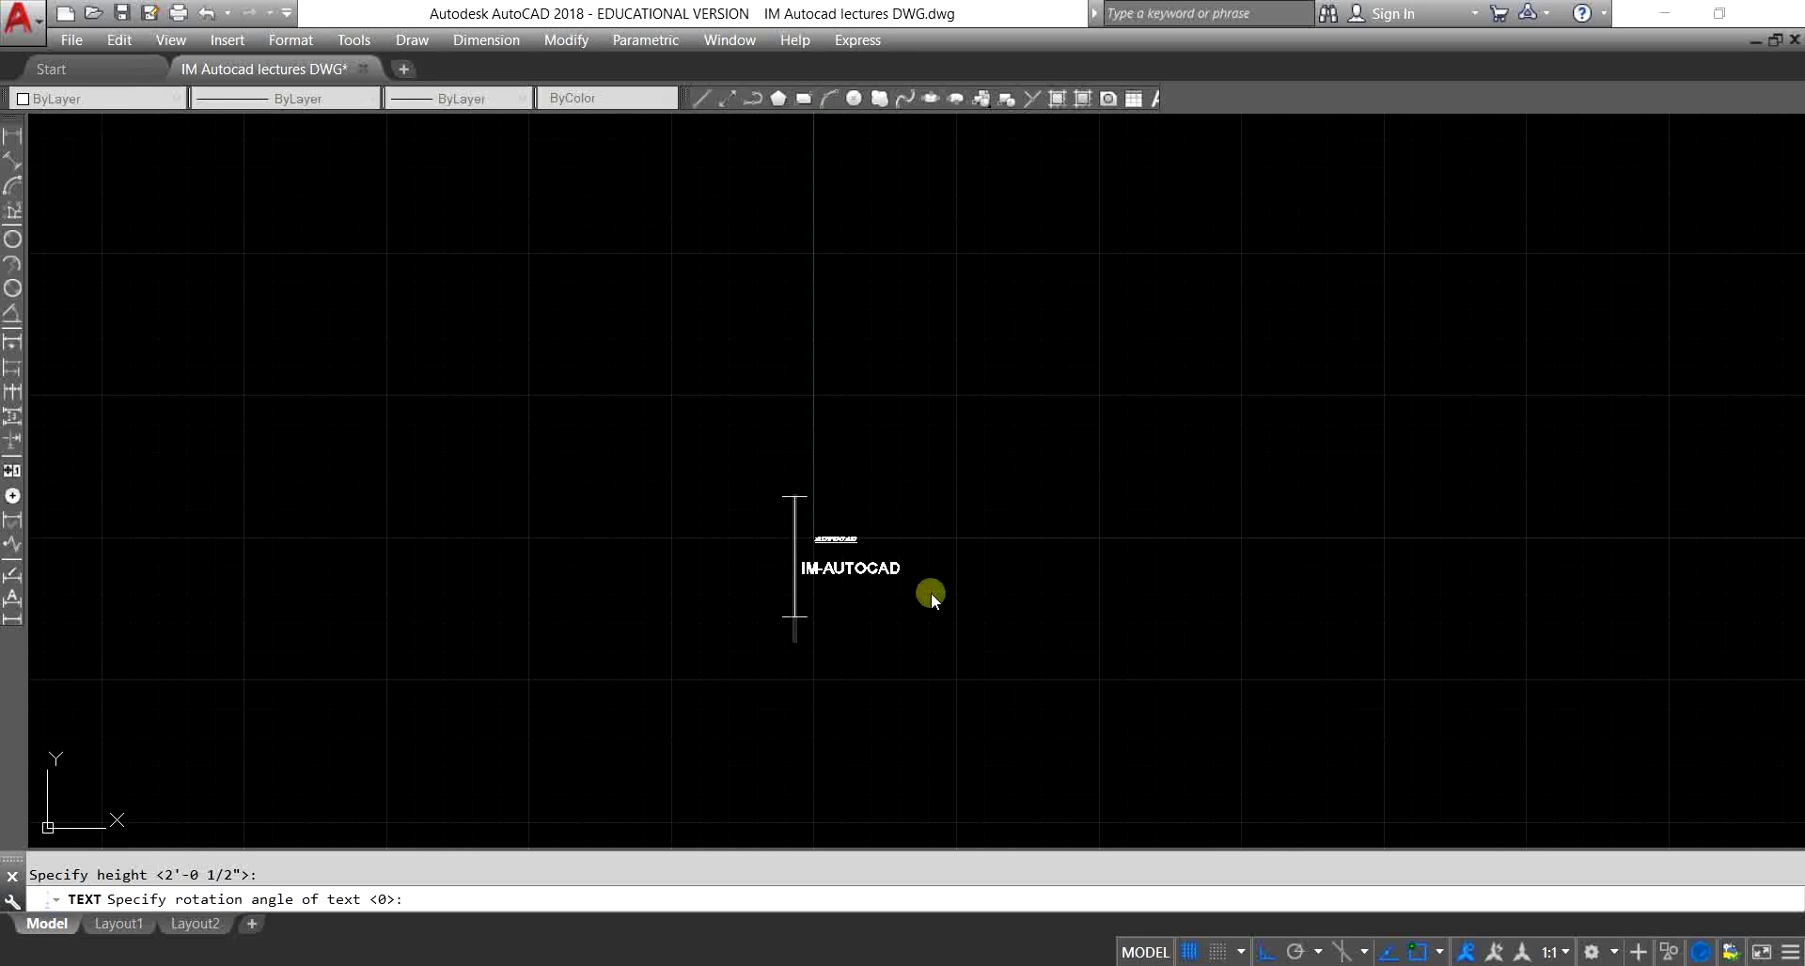
type("AUTO")
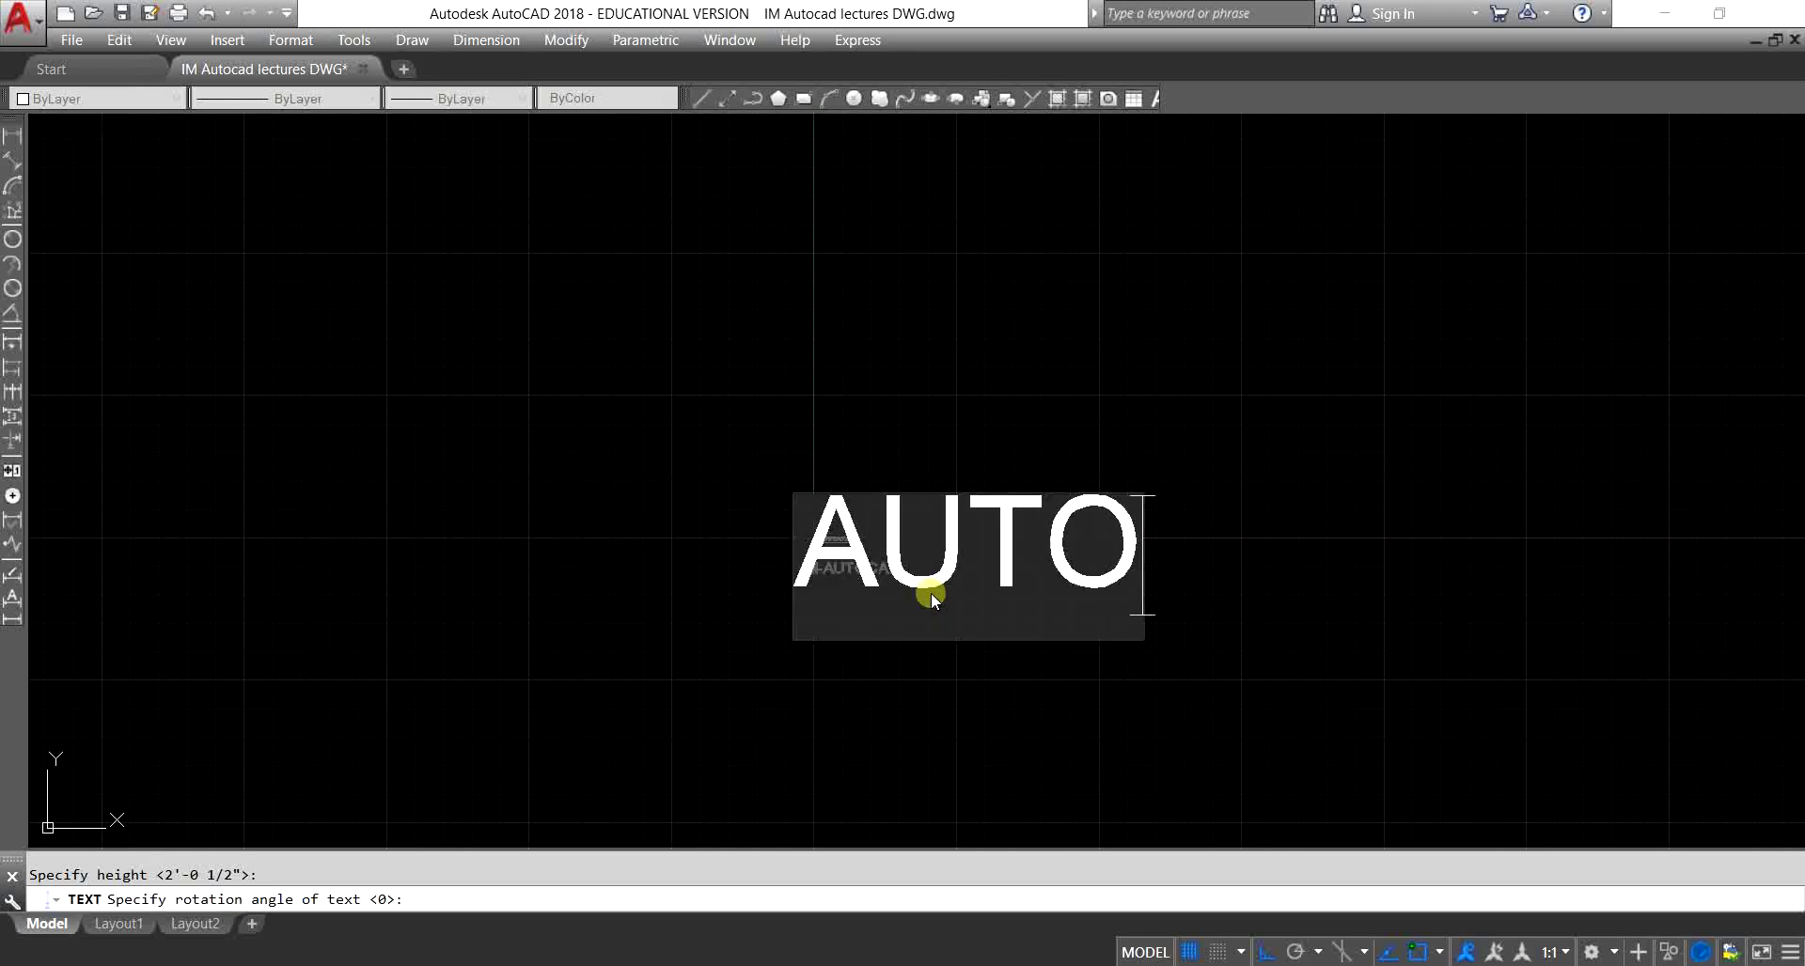
type("CAD")
left_click(961, 773)
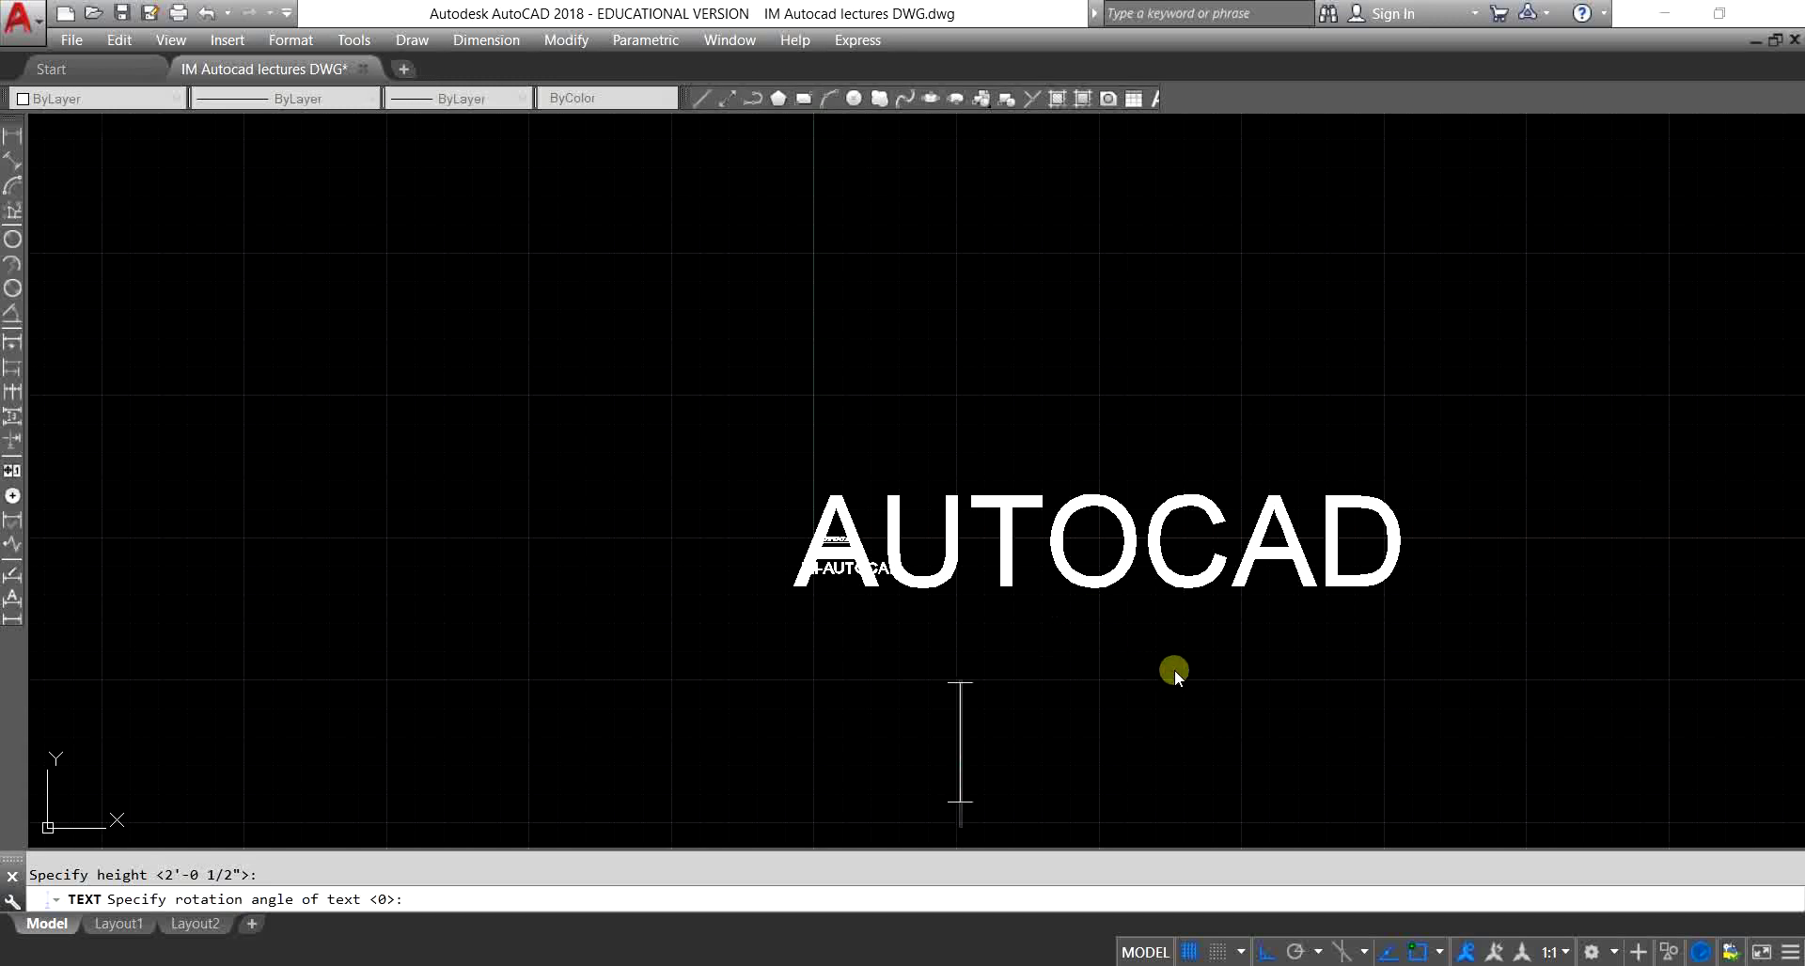
key("Escape")
Step: Move the single-line AUTOCAD text up above the IM-AUTOCAD label
left_click(1129, 576)
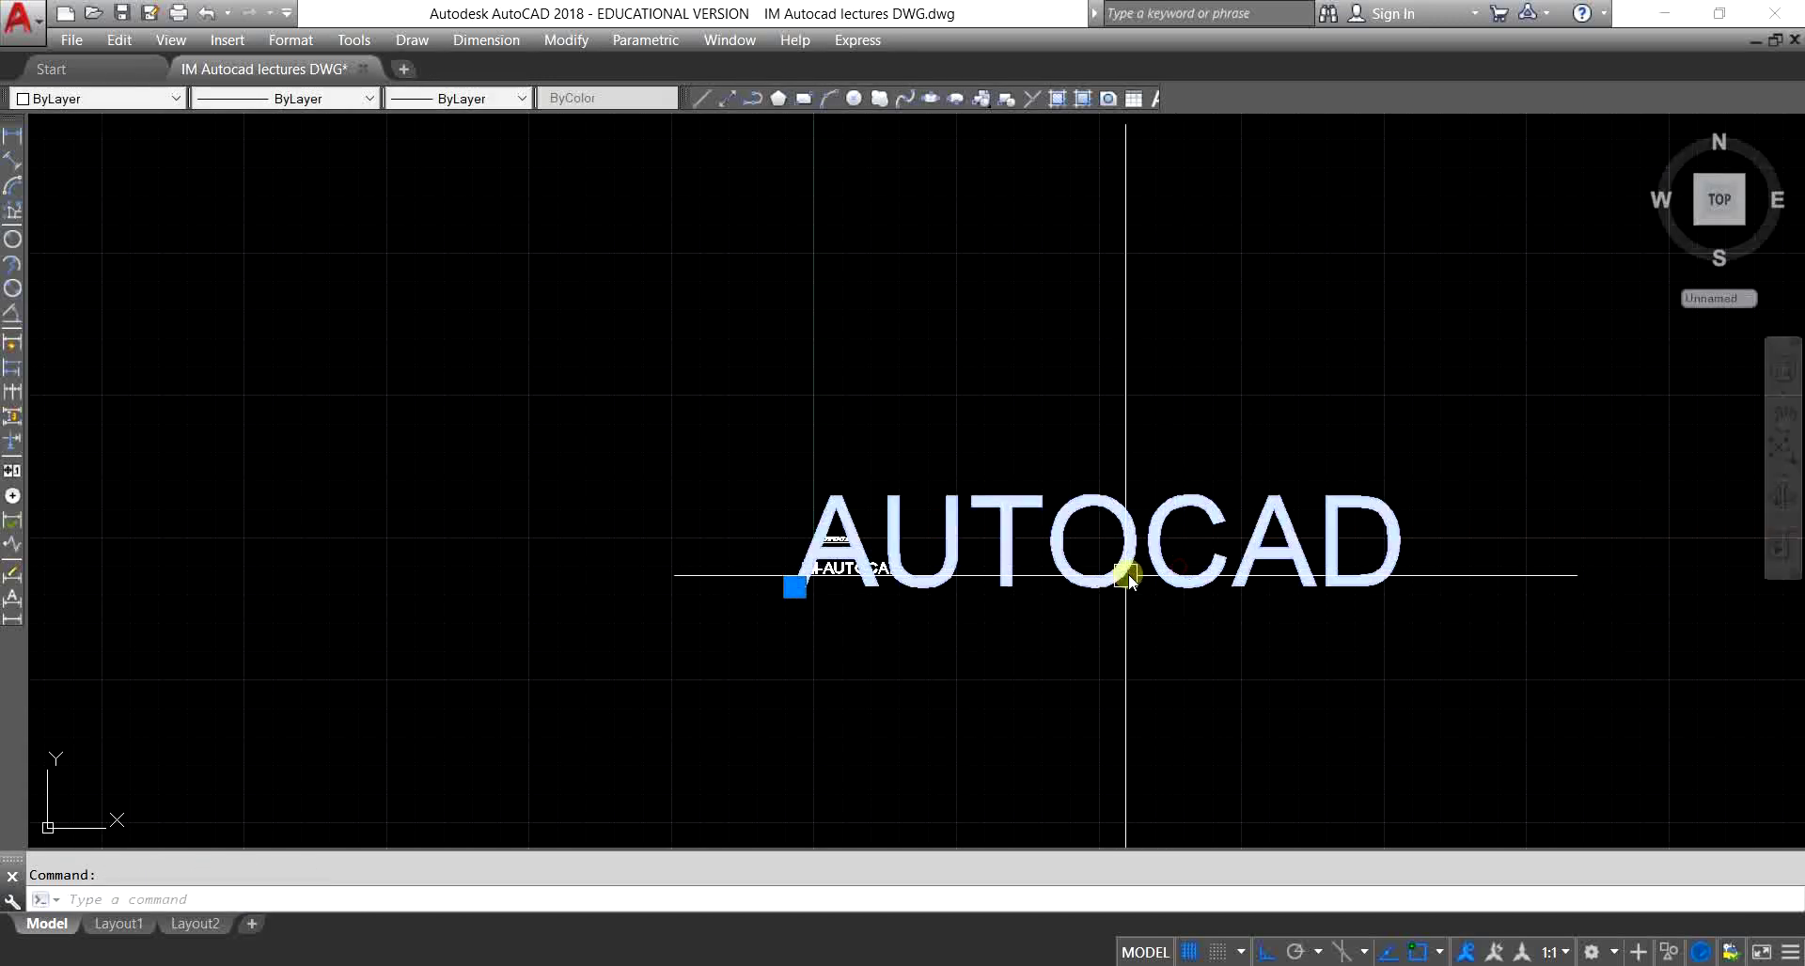
type("m")
key("Return")
left_click(1109, 720)
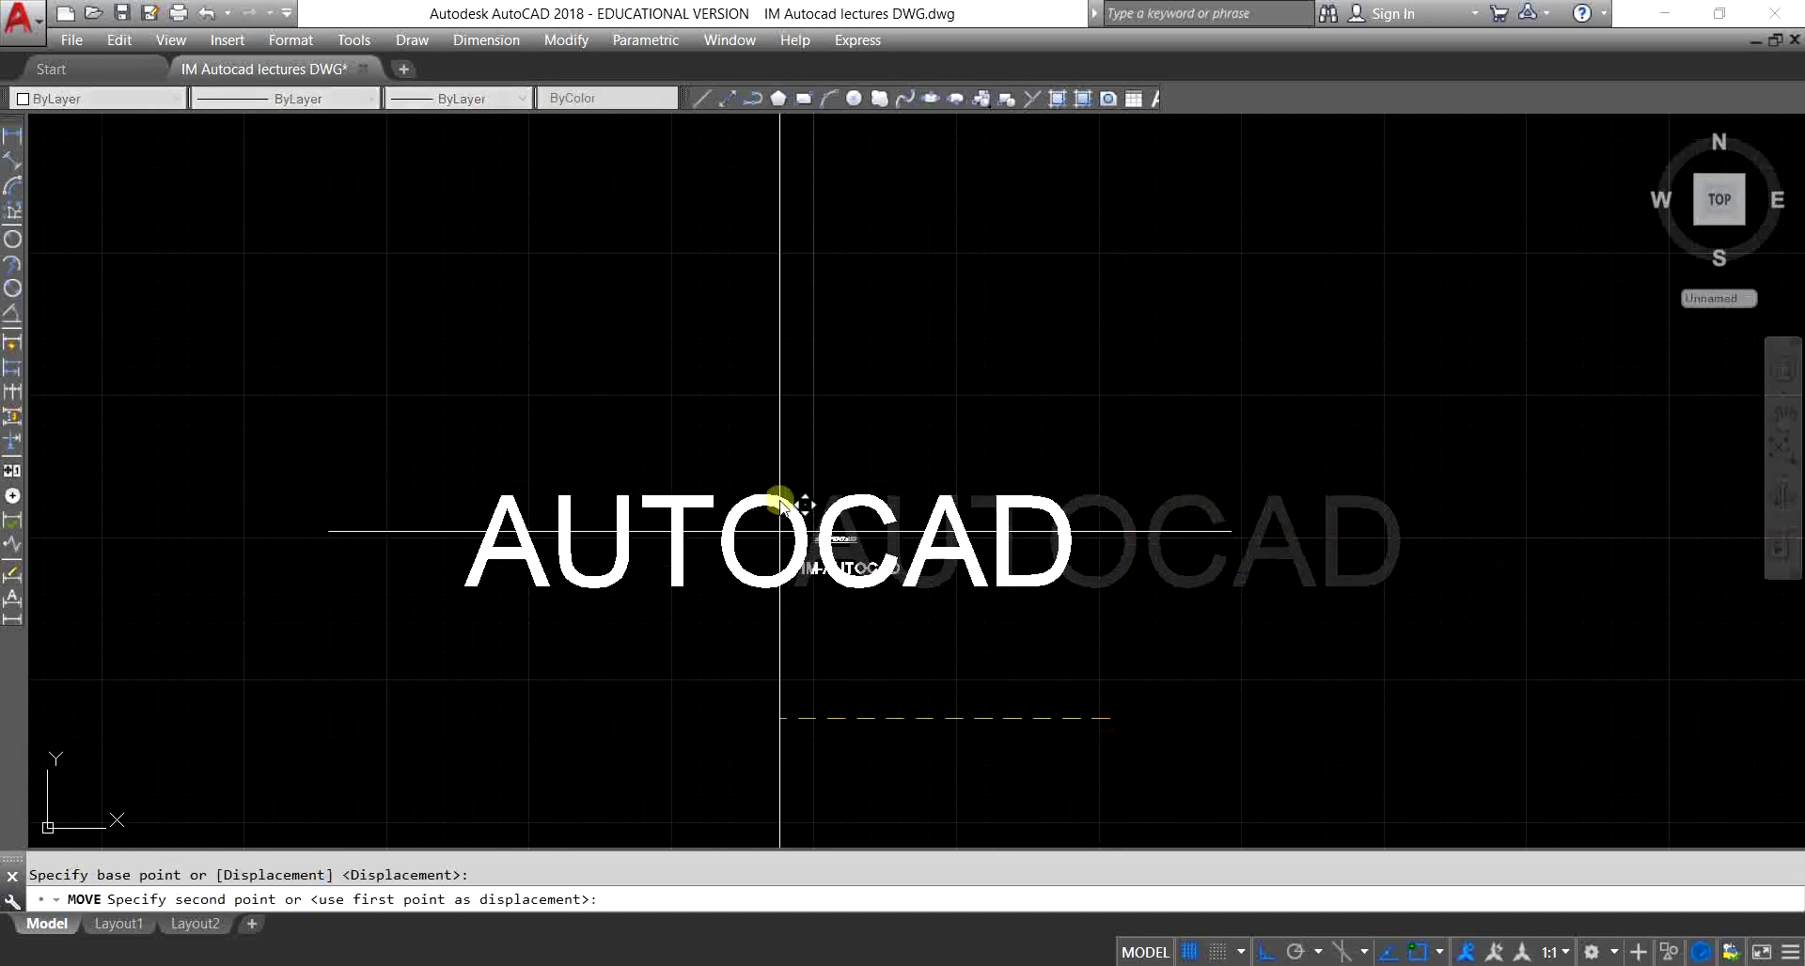
left_click(841, 416)
middle_click_drag(1082, 329, 902, 491)
Step: Replace the word AUTOCAD in the large single-line text with IM-Autocad
left_click(953, 402)
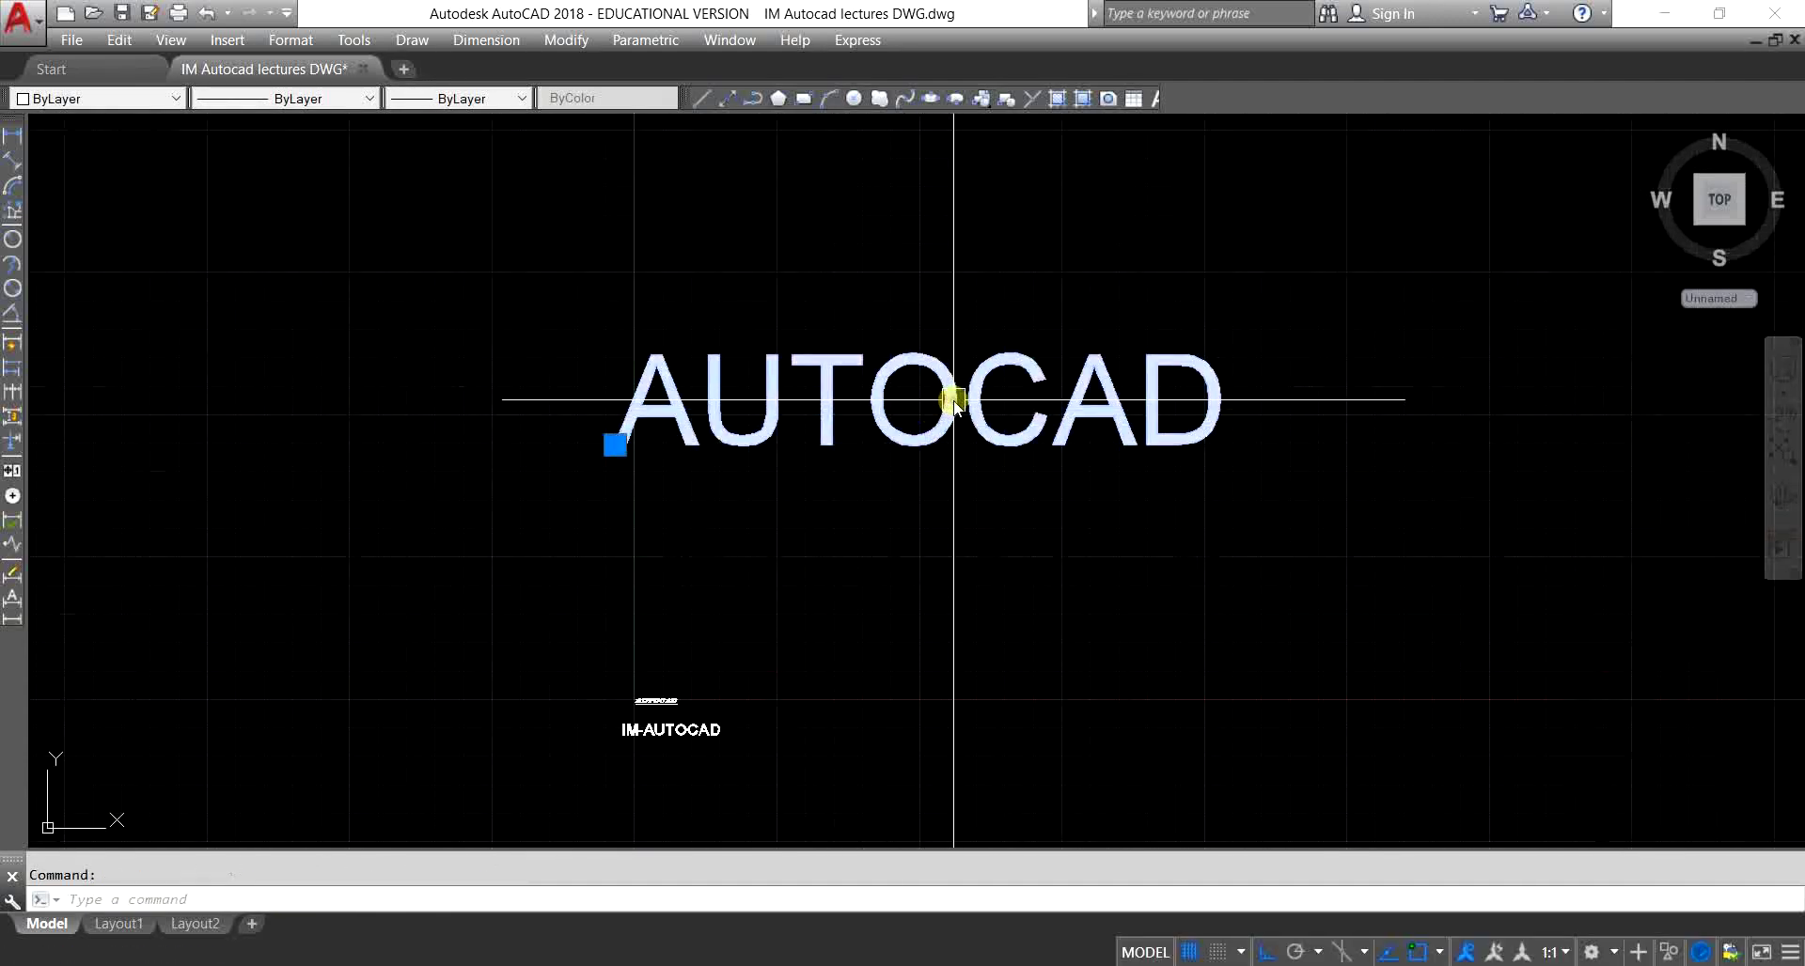
double_click(945, 402)
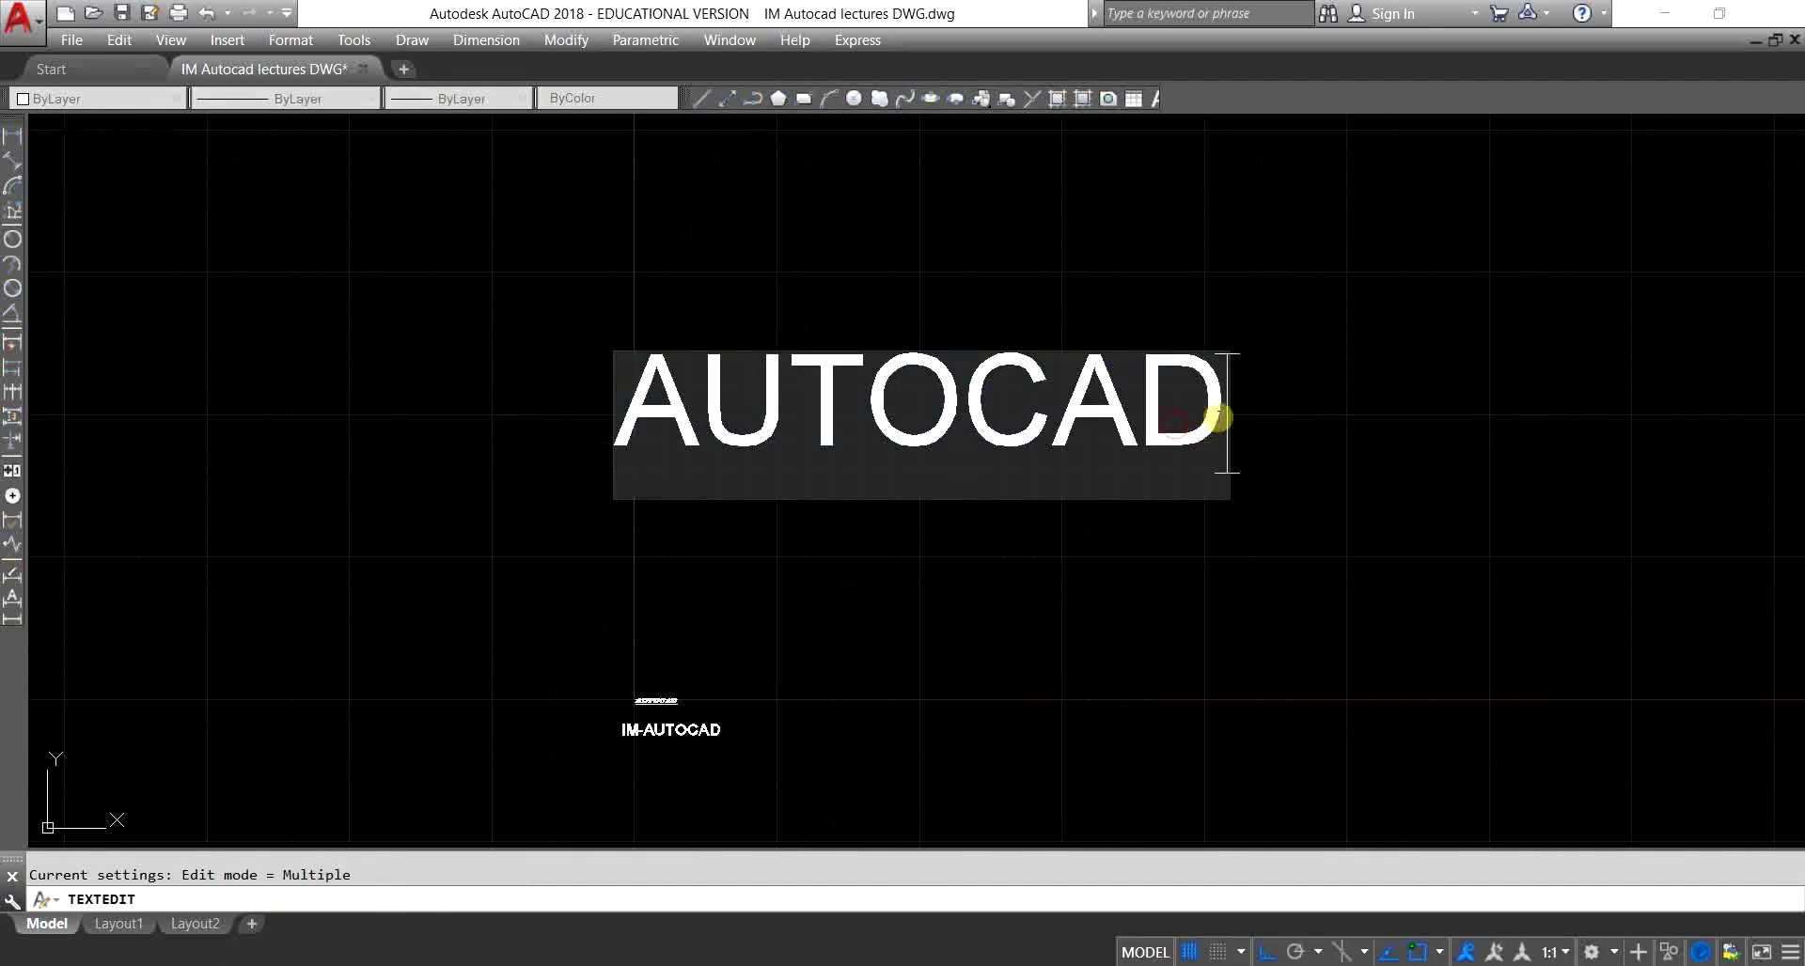
left_click_drag(1217, 417, 656, 400)
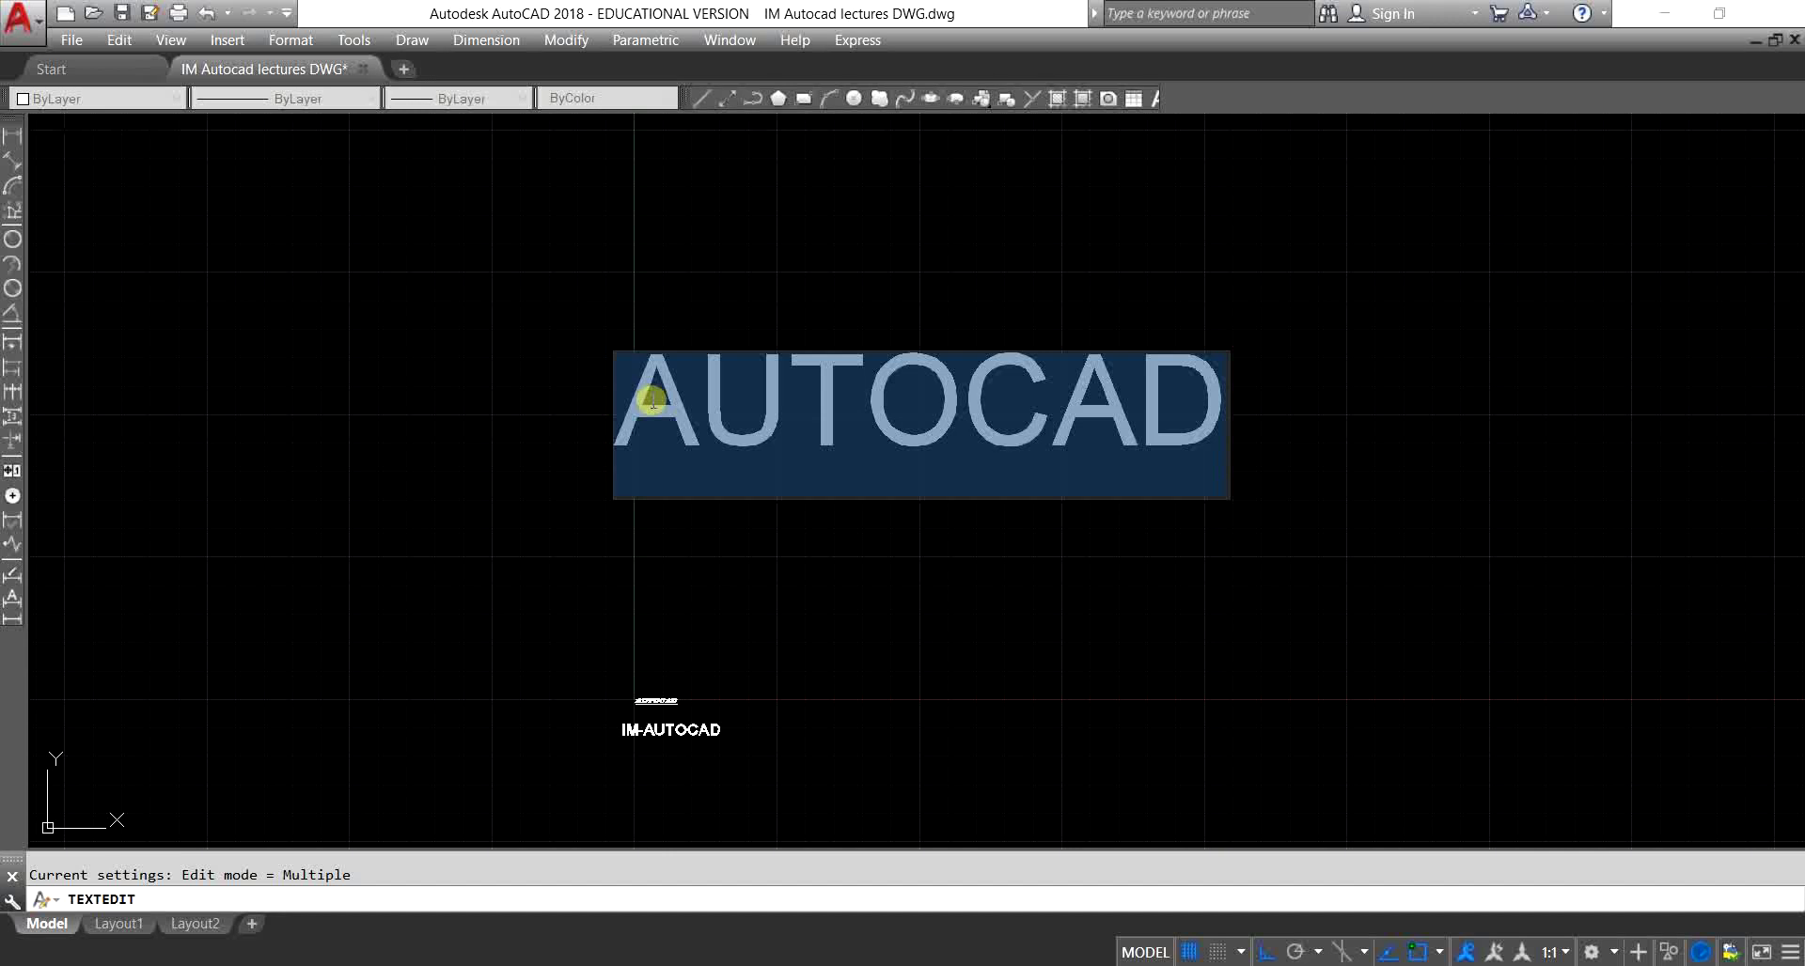
type("im")
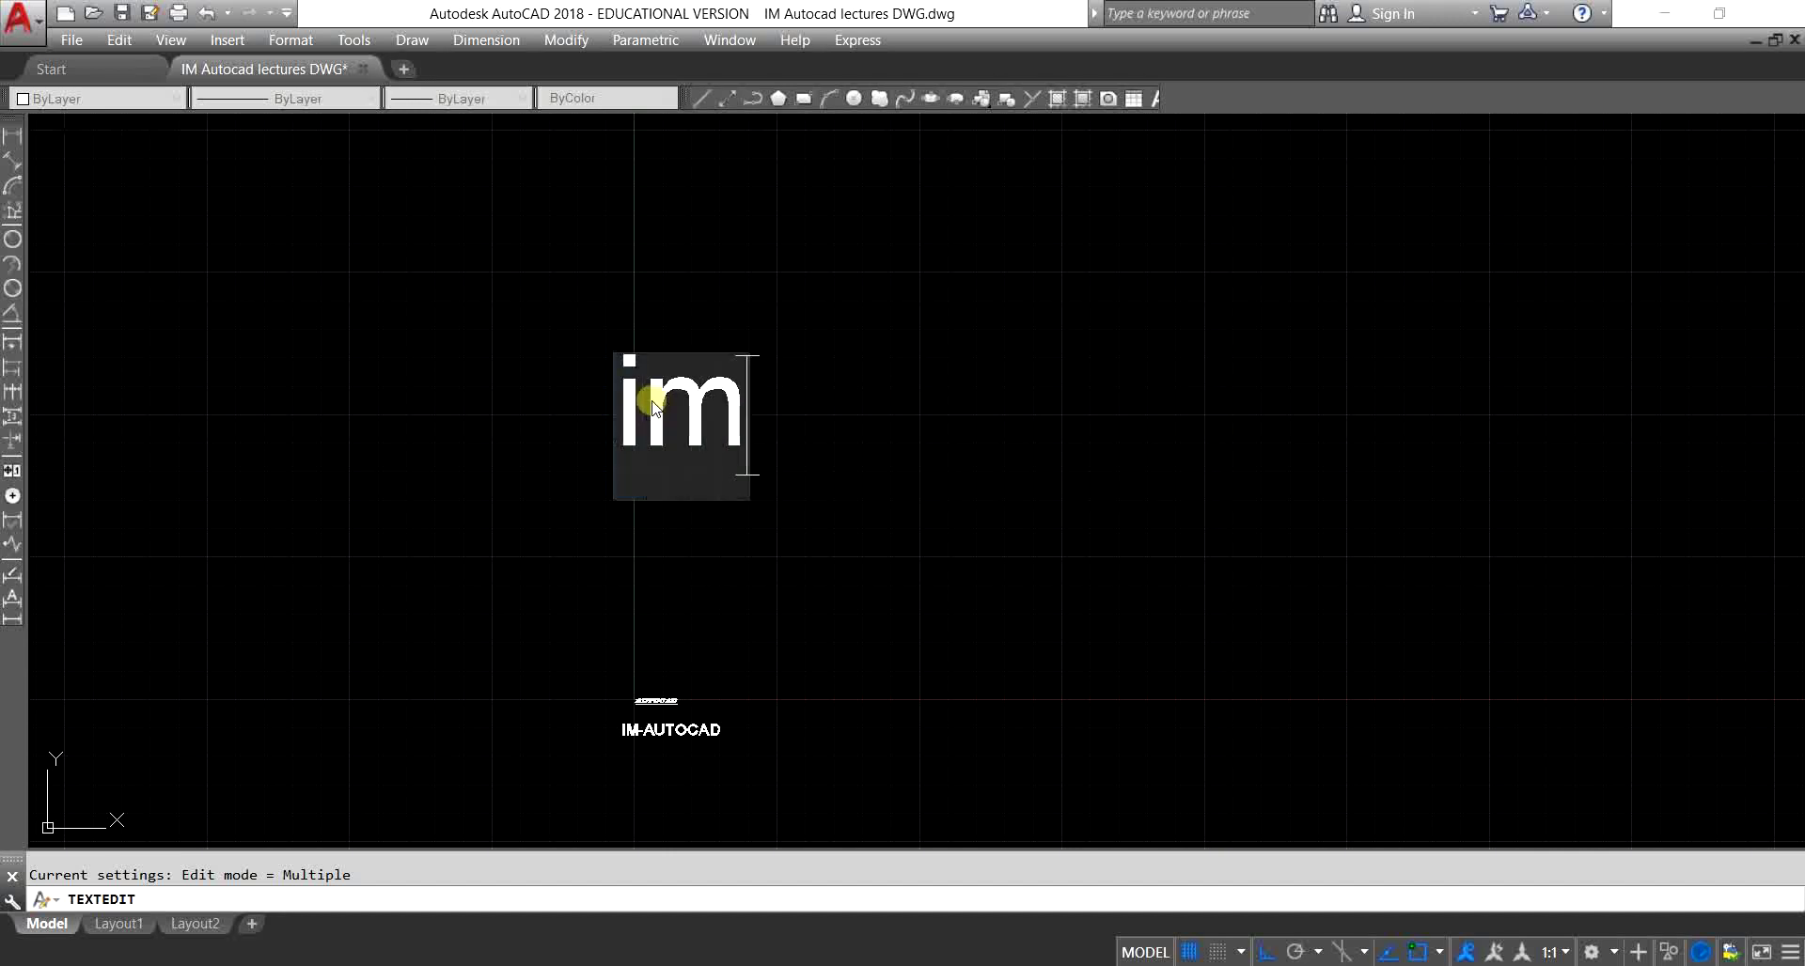
key("BackSpace")
key("BackSpace")
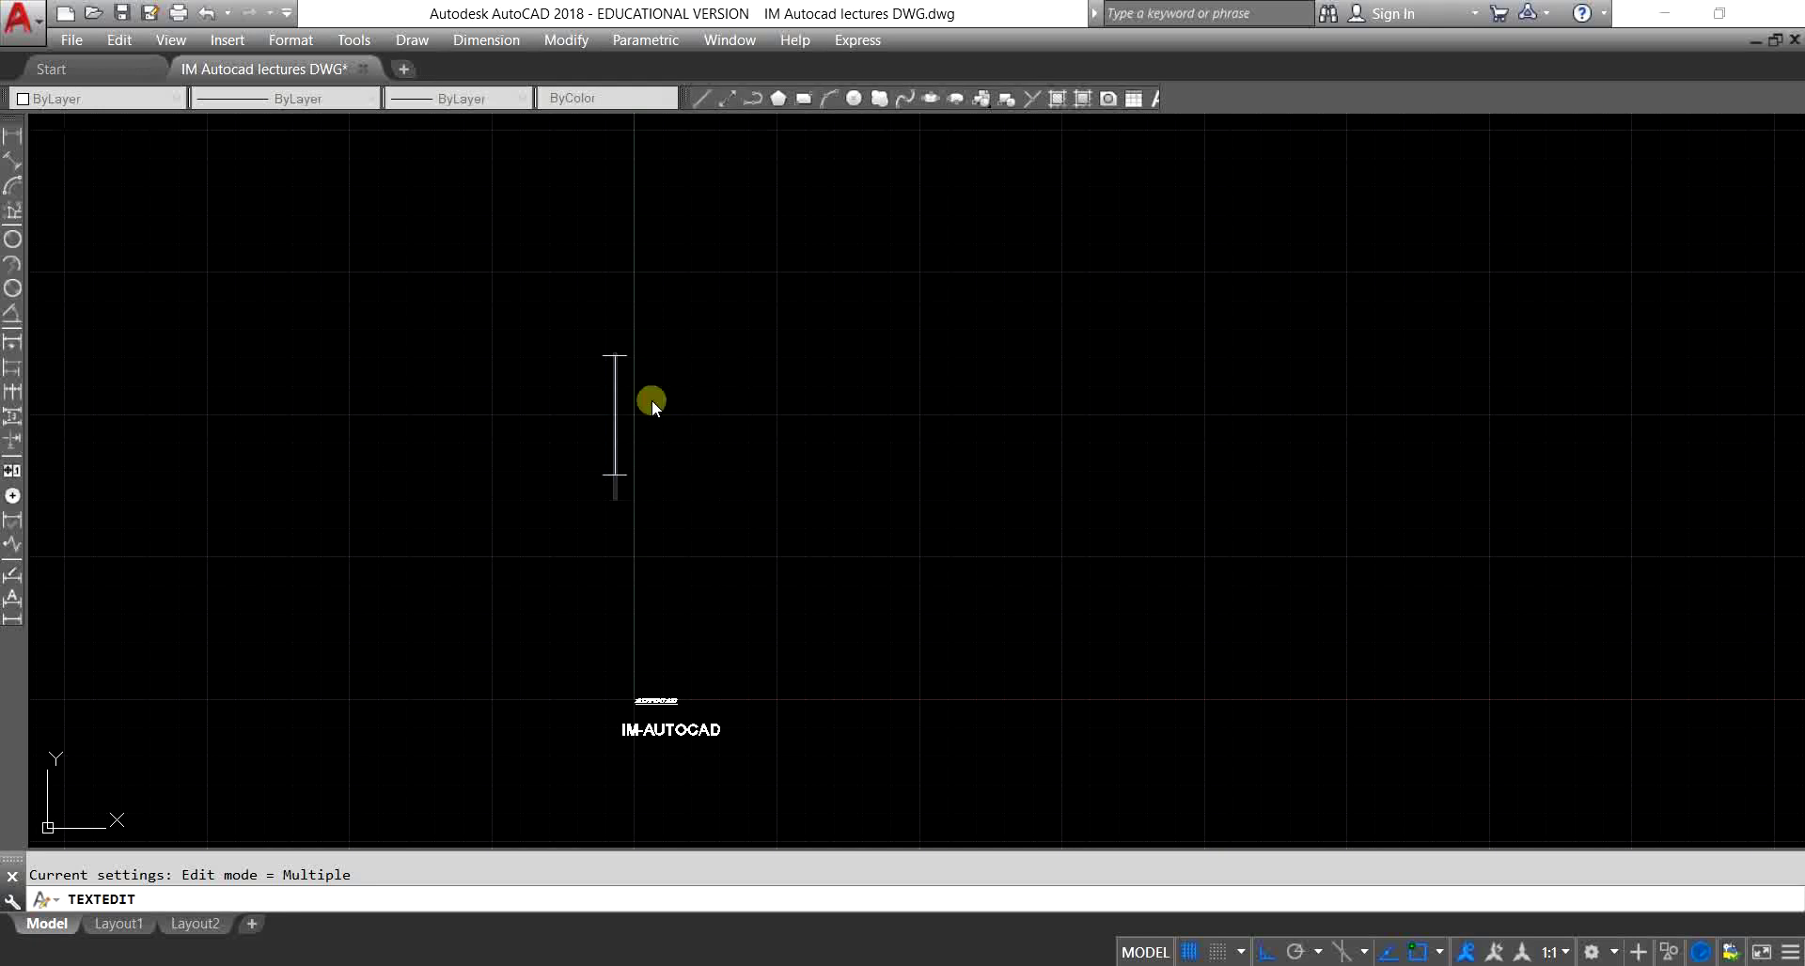
type("IM")
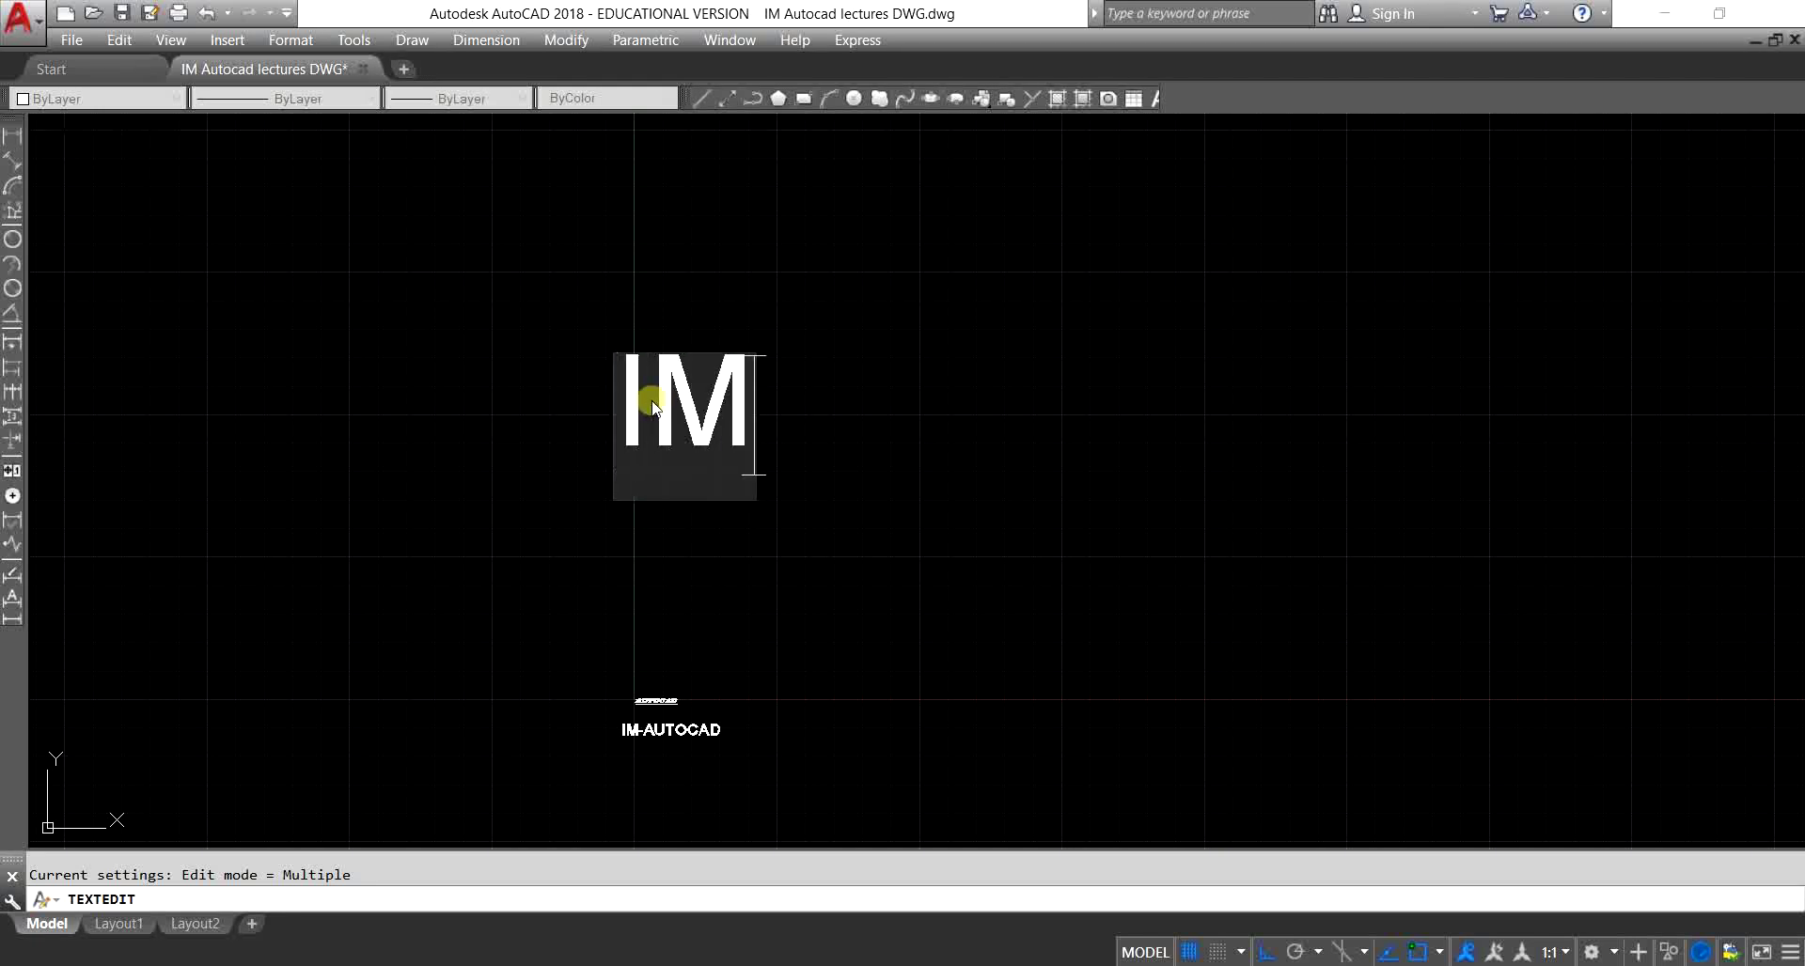
type("-Auto")
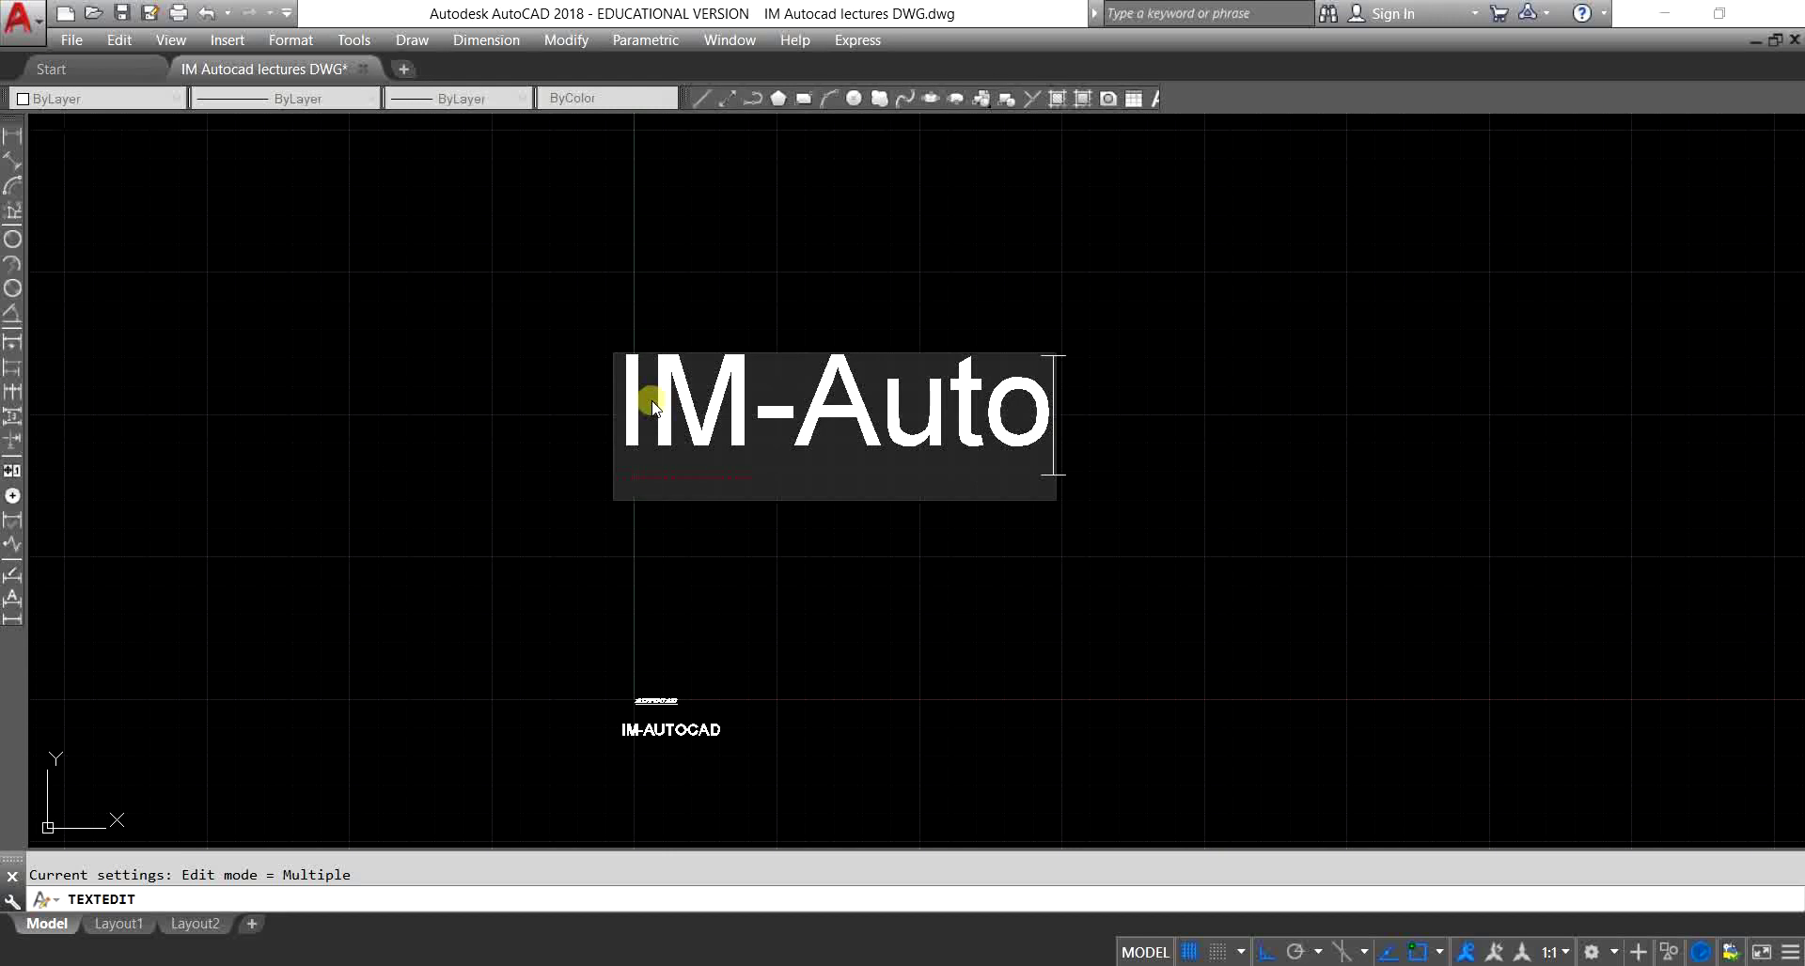
type("cad")
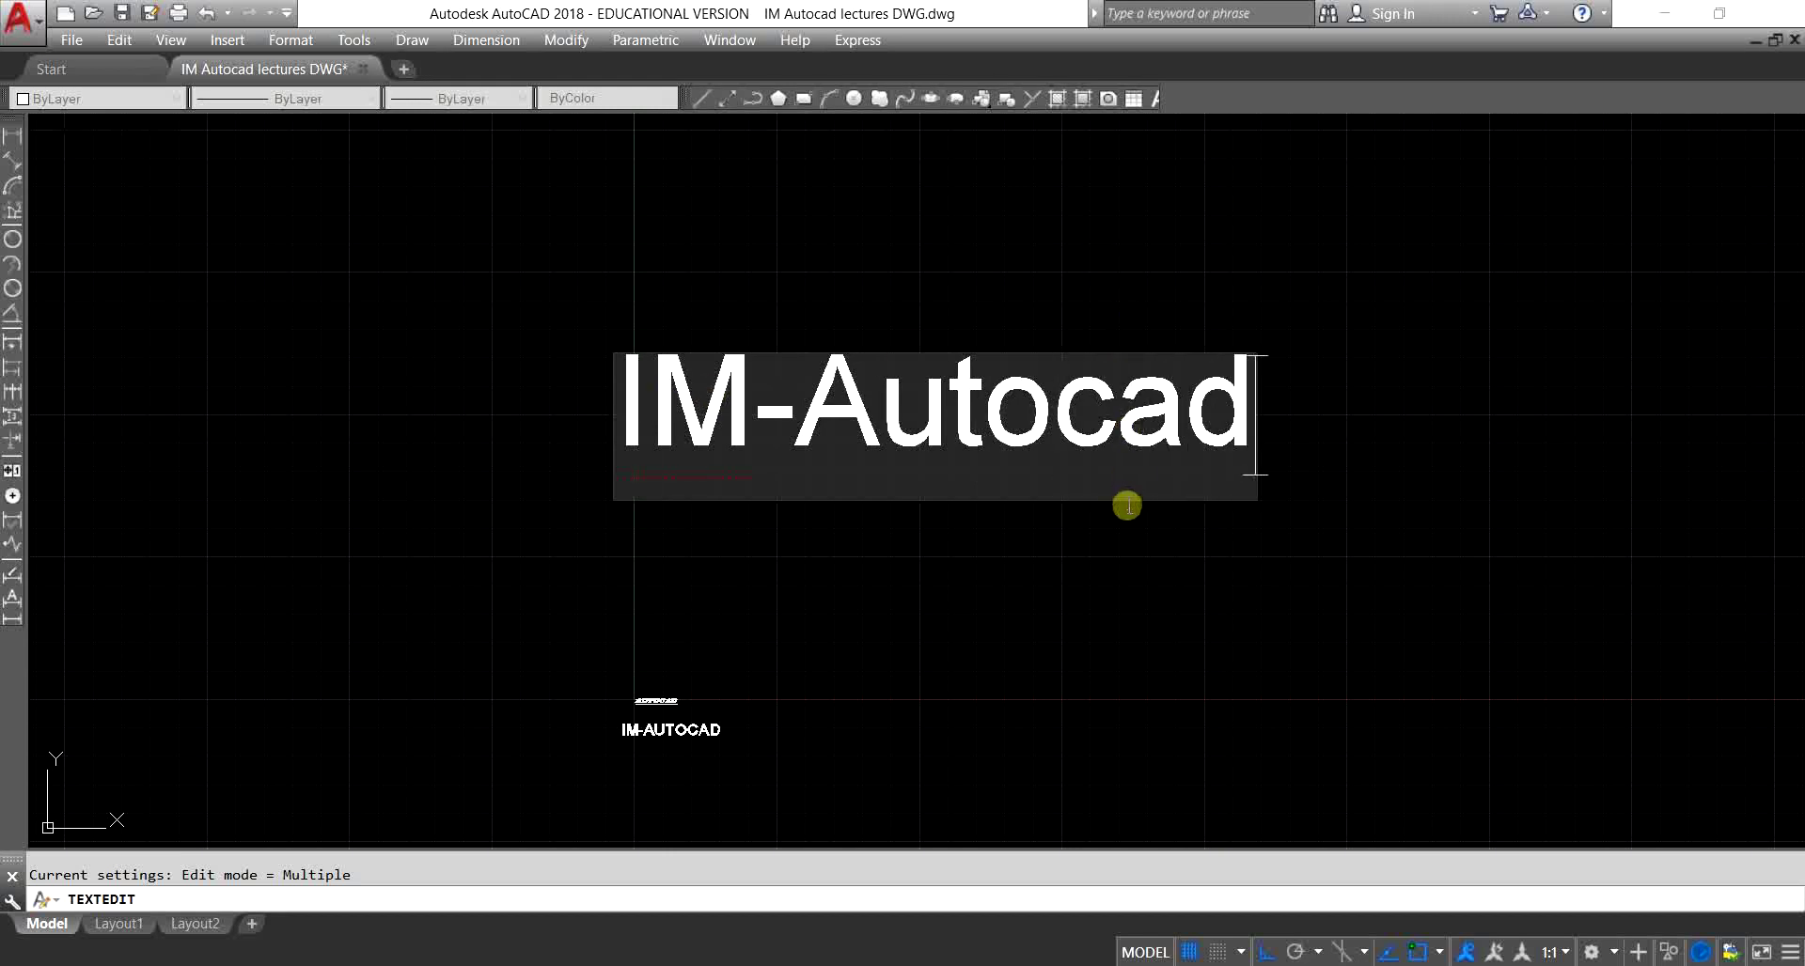
left_click(1127, 508)
key("Escape")
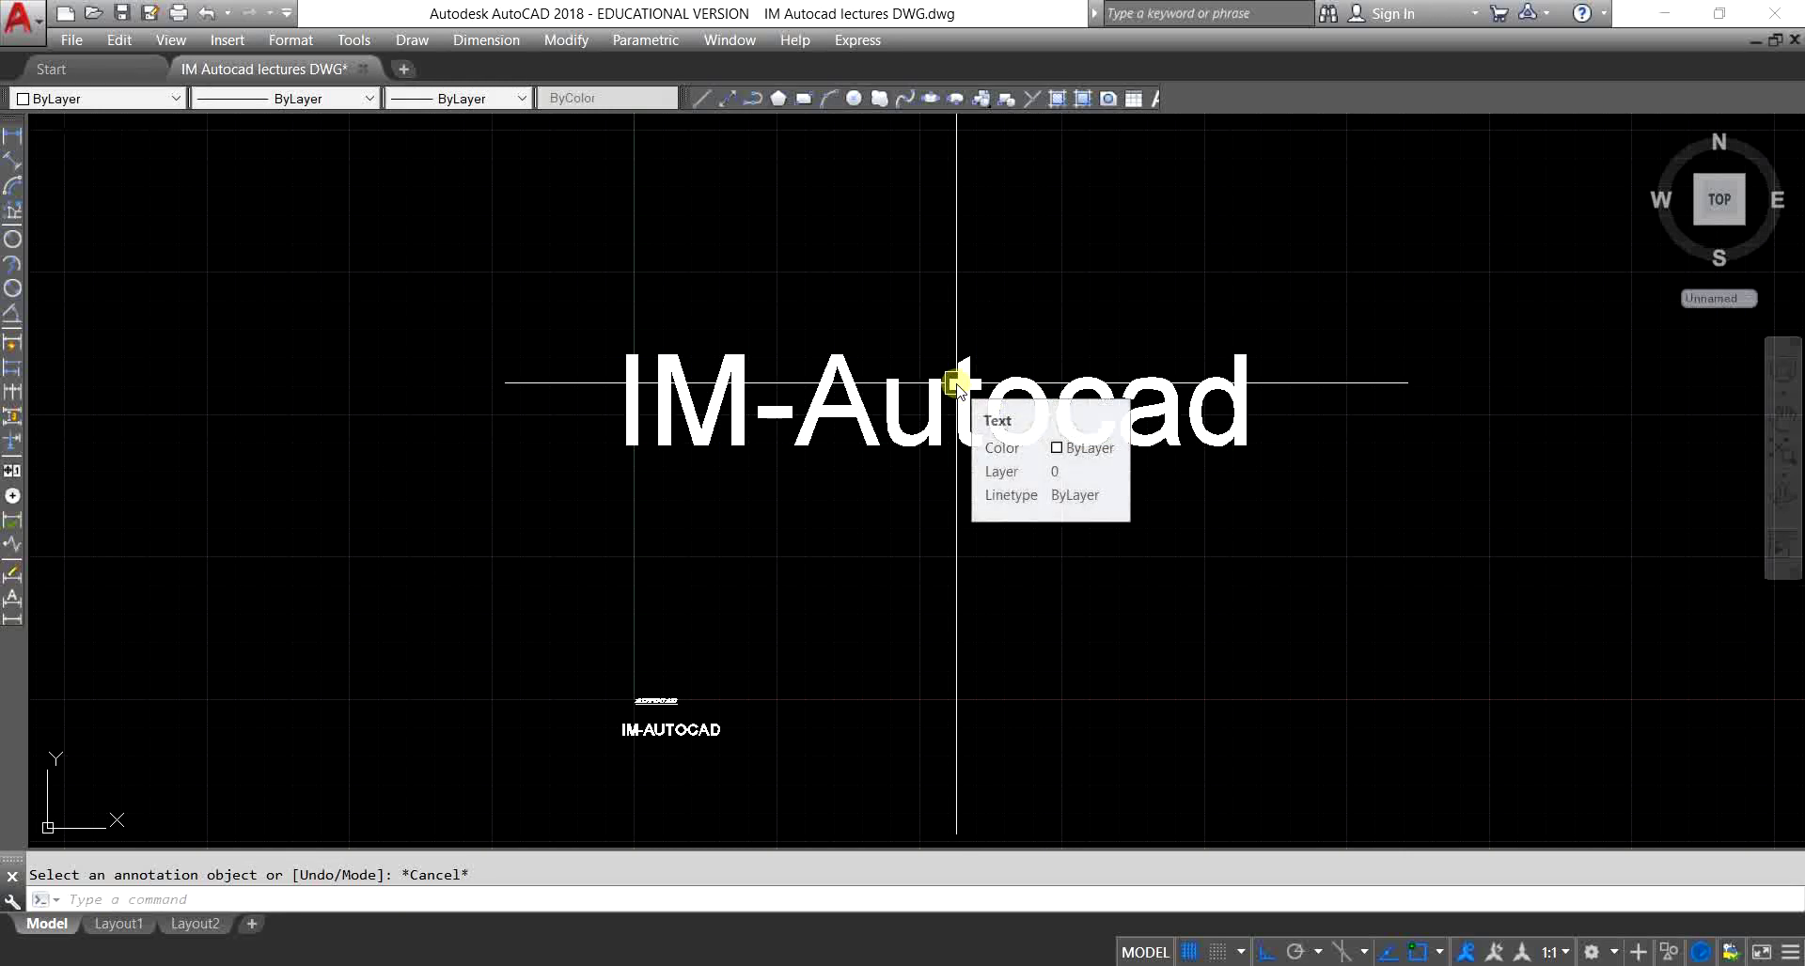
Step: Pan the view and draw a new multiline text box below the IM-Autocad heading
middle_click_drag(921, 525, 705, 383)
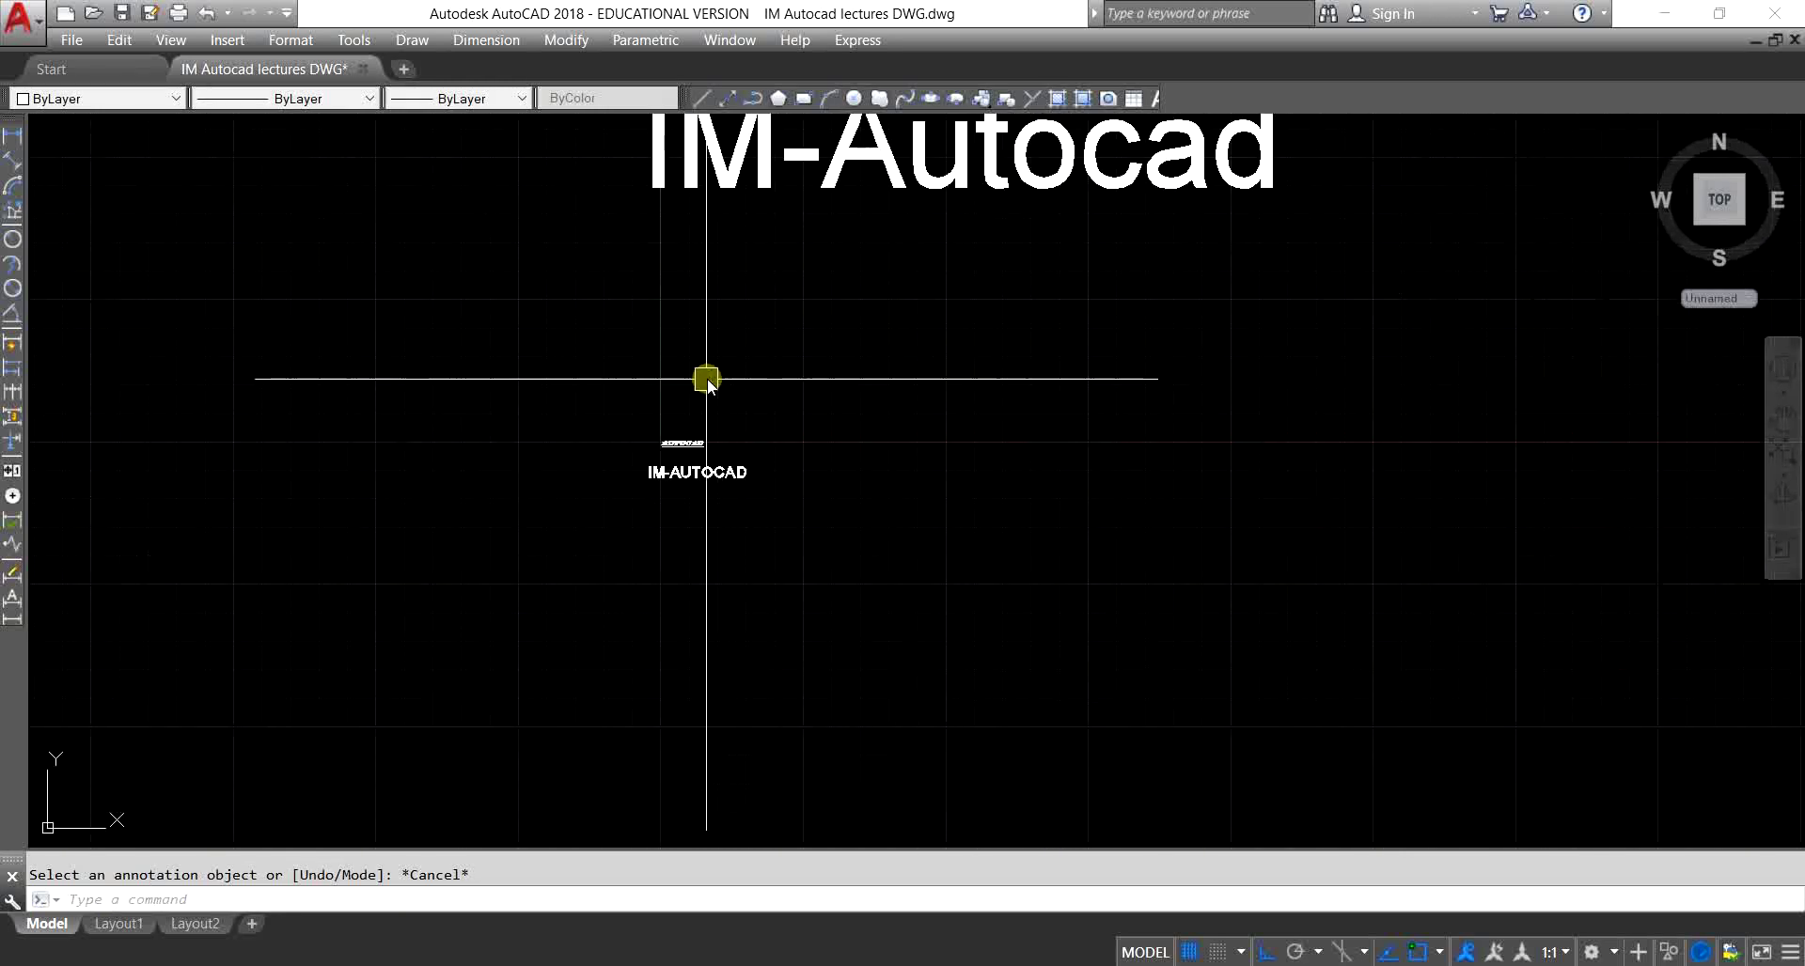
scroll(752, 421, "up", 3)
scroll(761, 463, "down", 2)
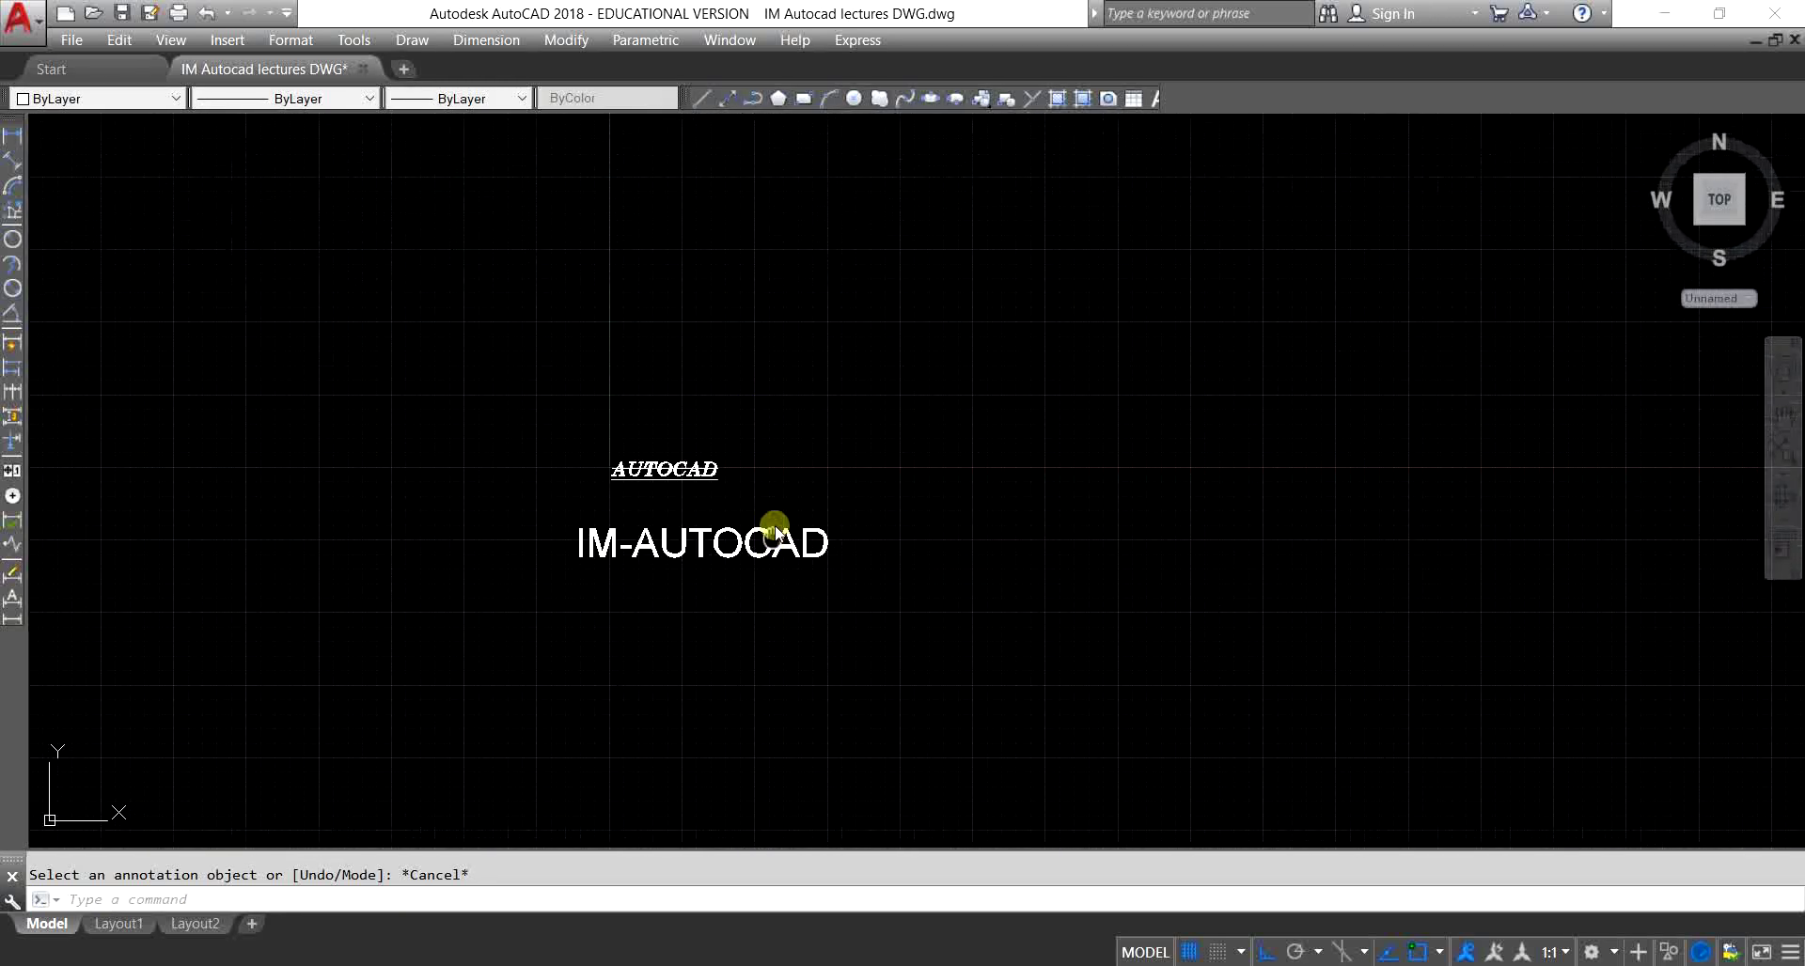
middle_click_drag(775, 540, 787, 456)
type("T")
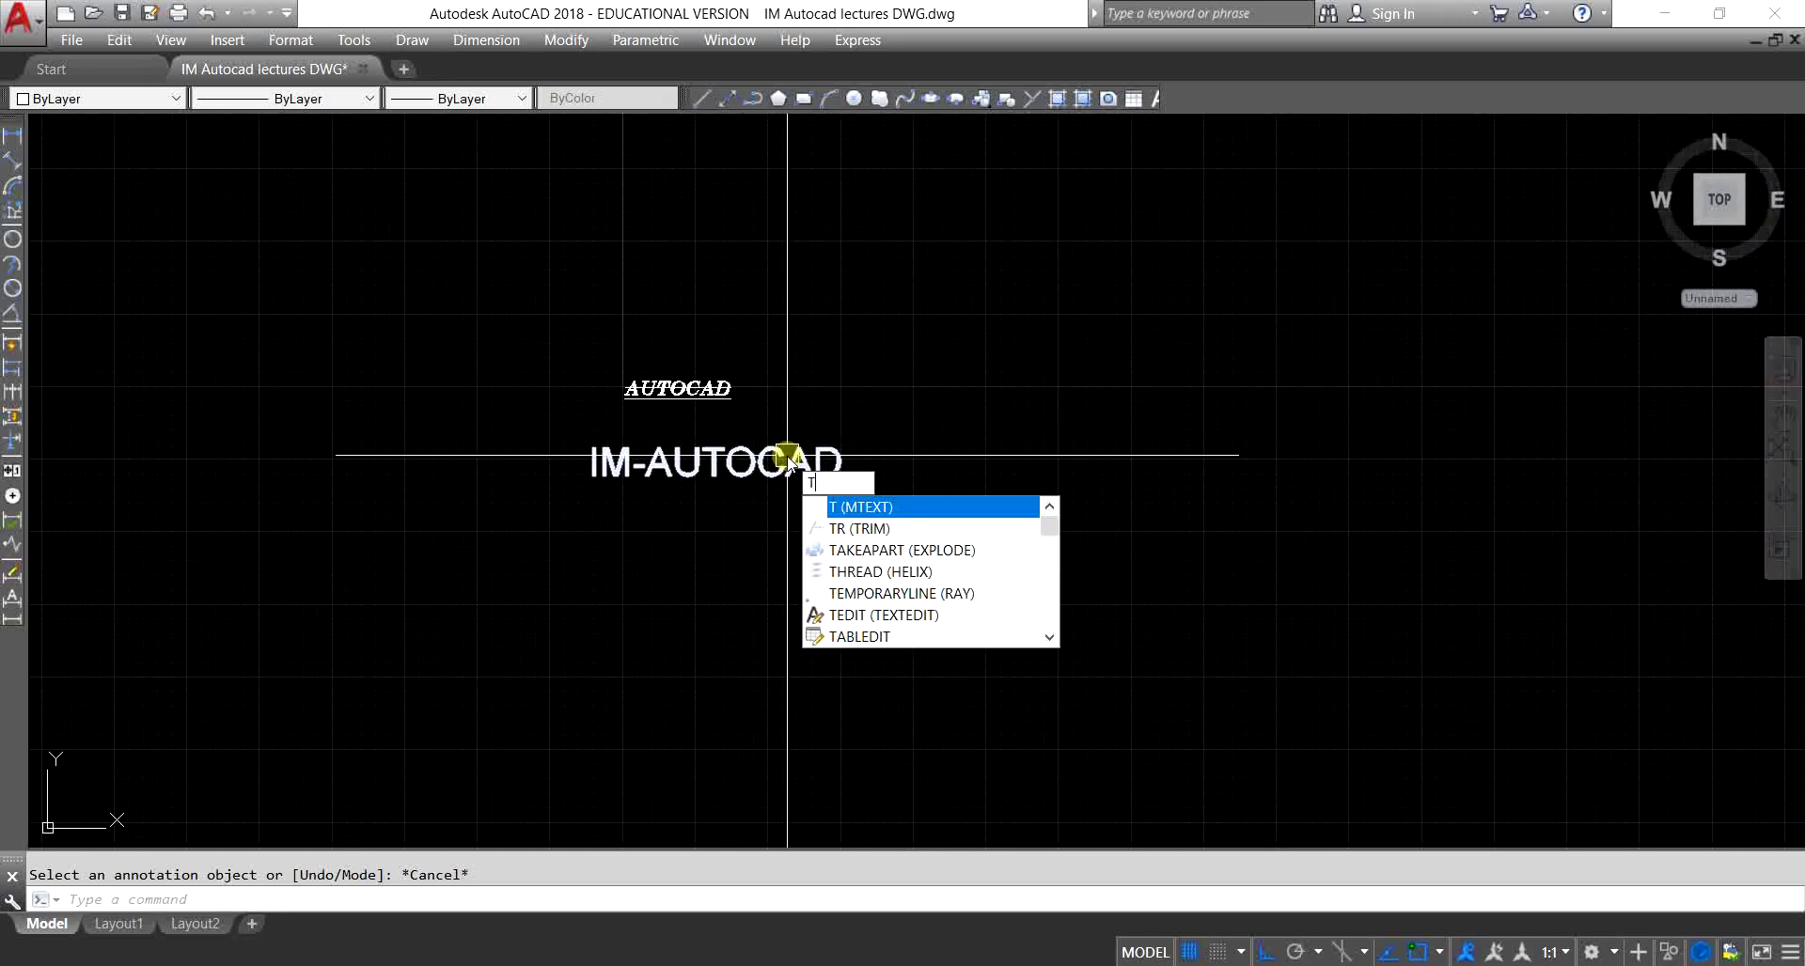
key("Return")
left_click(778, 475)
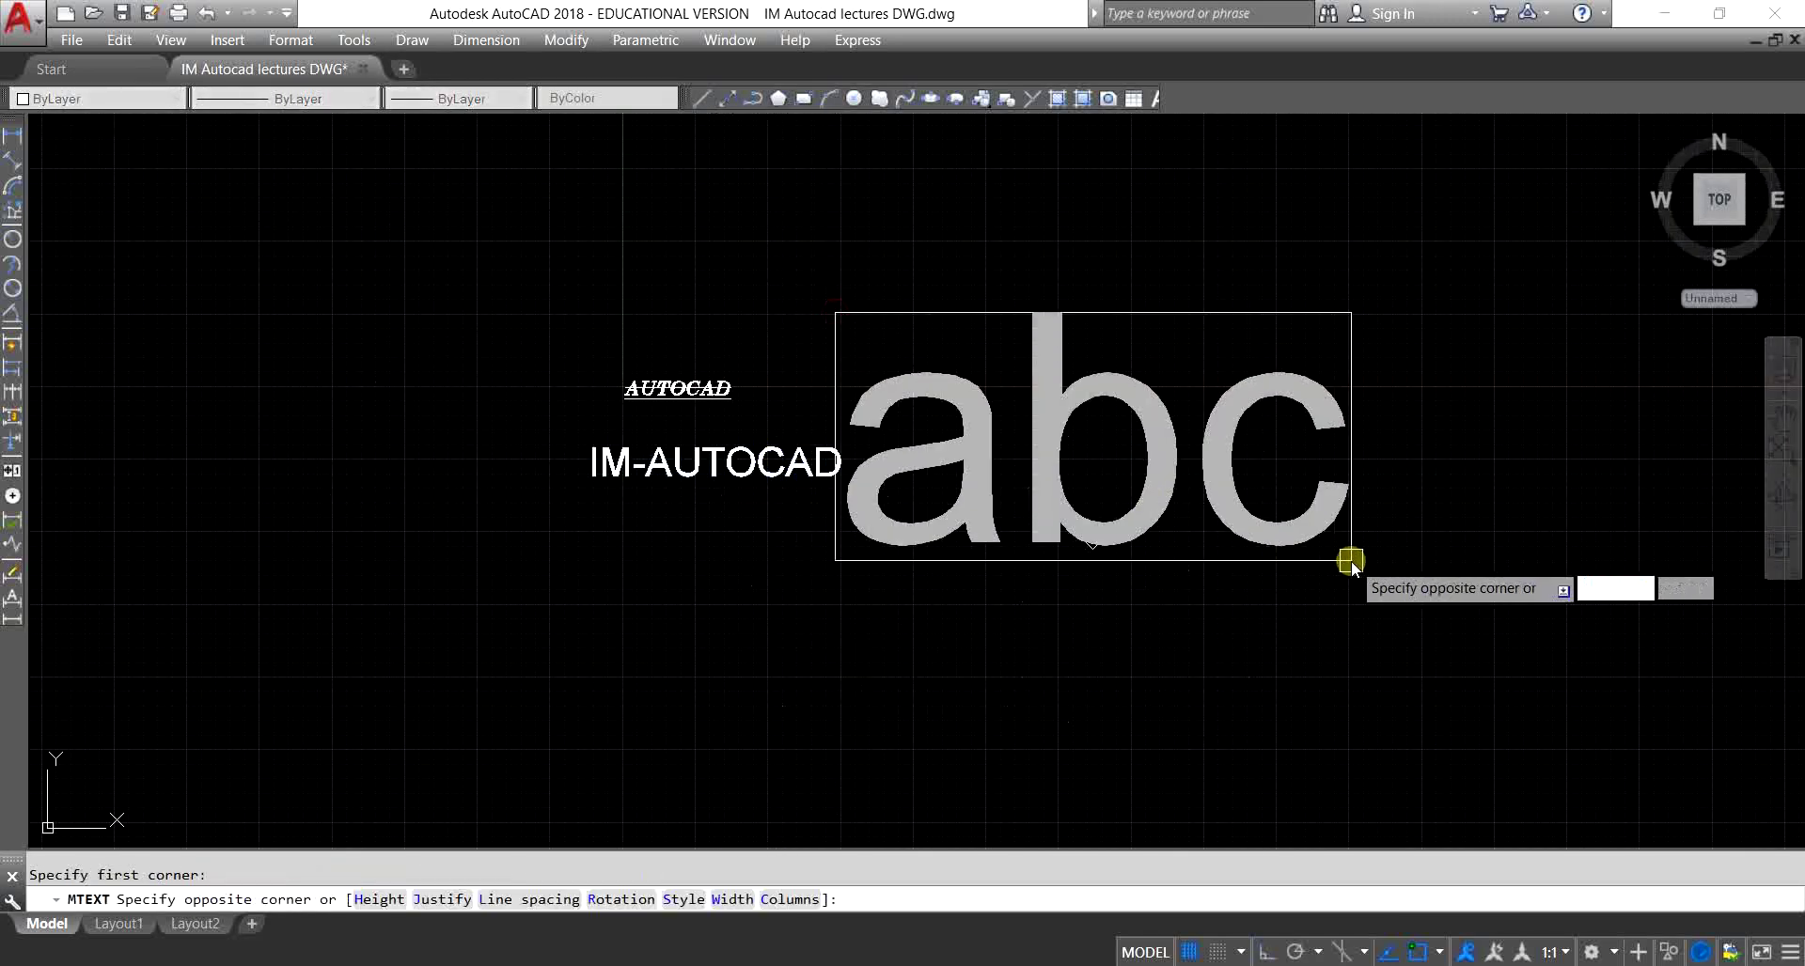
left_click(1553, 529)
Step: Enter placeholder lines (wfdeaf, sdfsd…) in the box, commit, and select the block
type("wfdeaf")
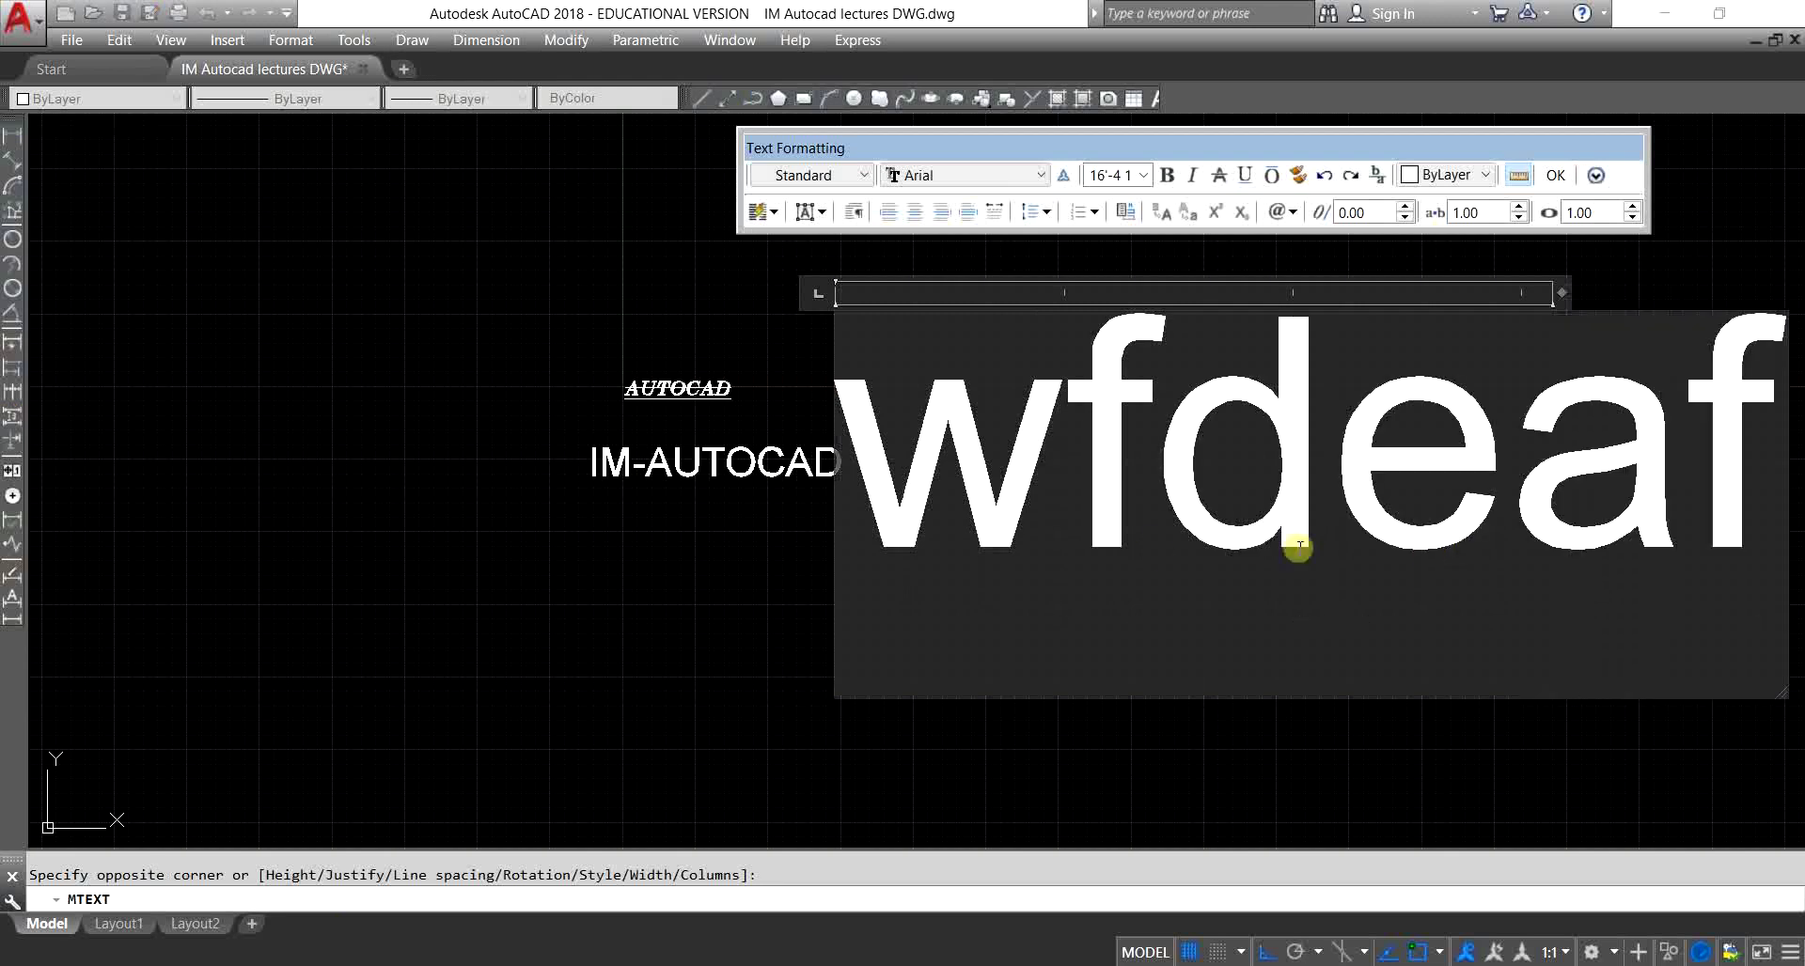
scroll(717, 588, "down", 2)
key("Return")
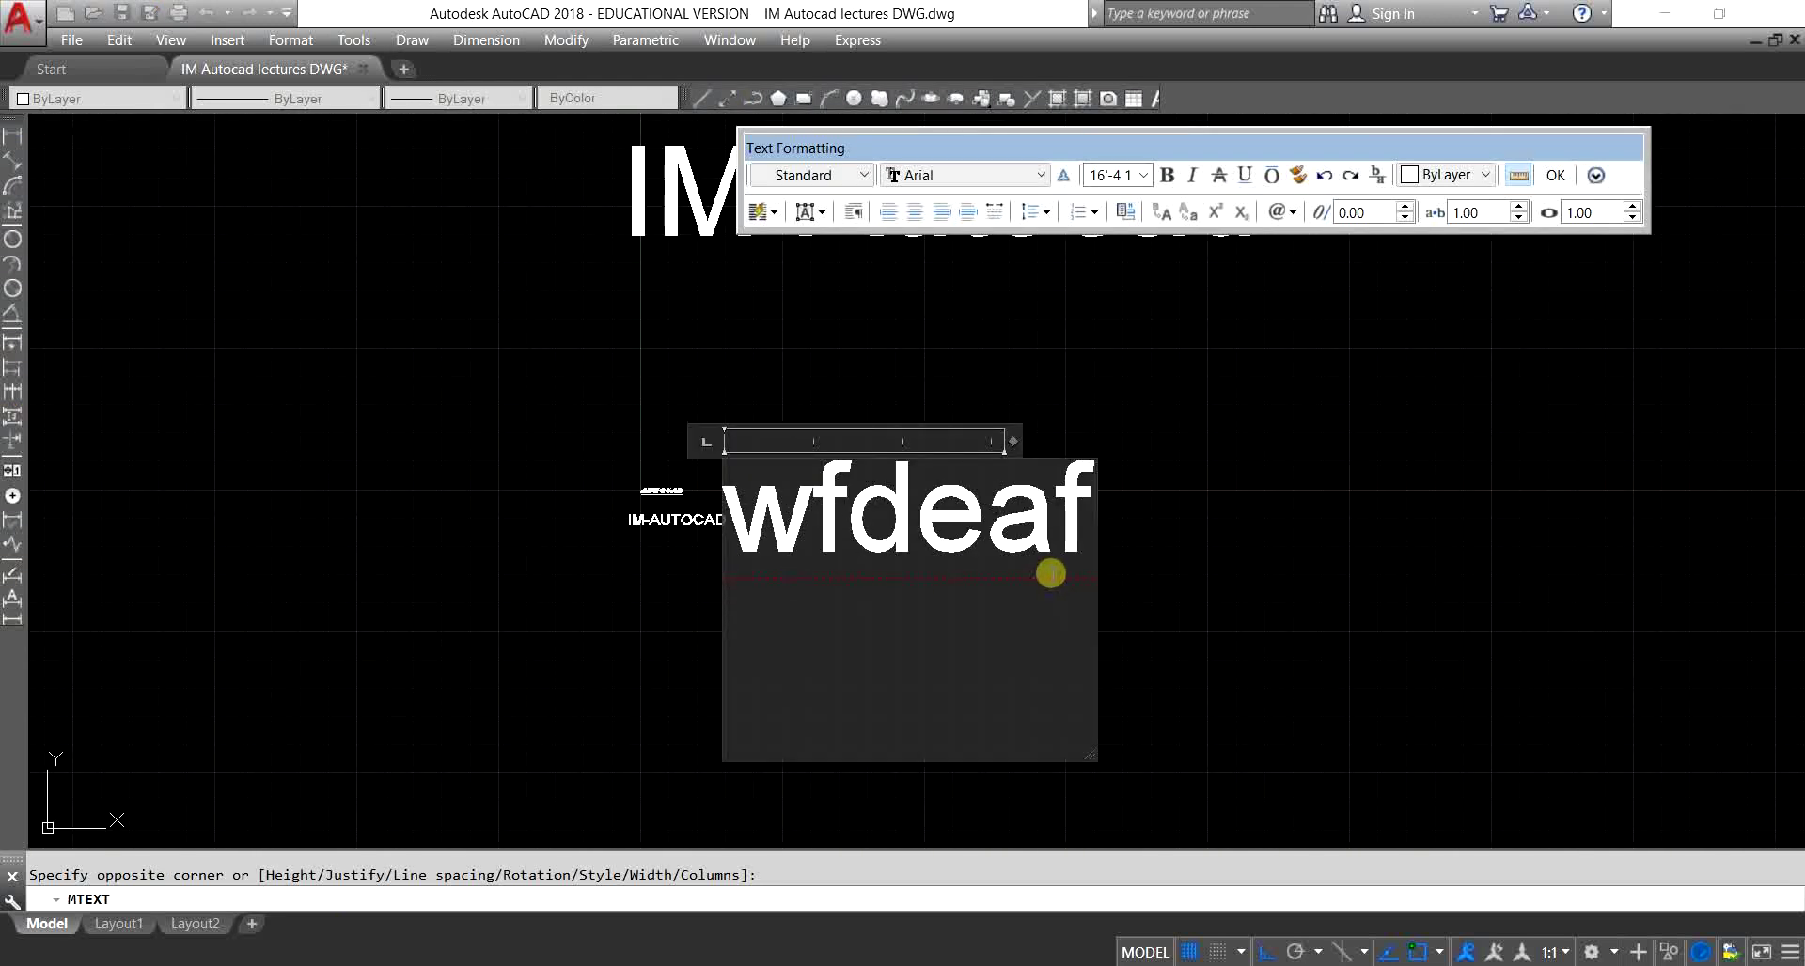
type("sdfsd")
key("Return")
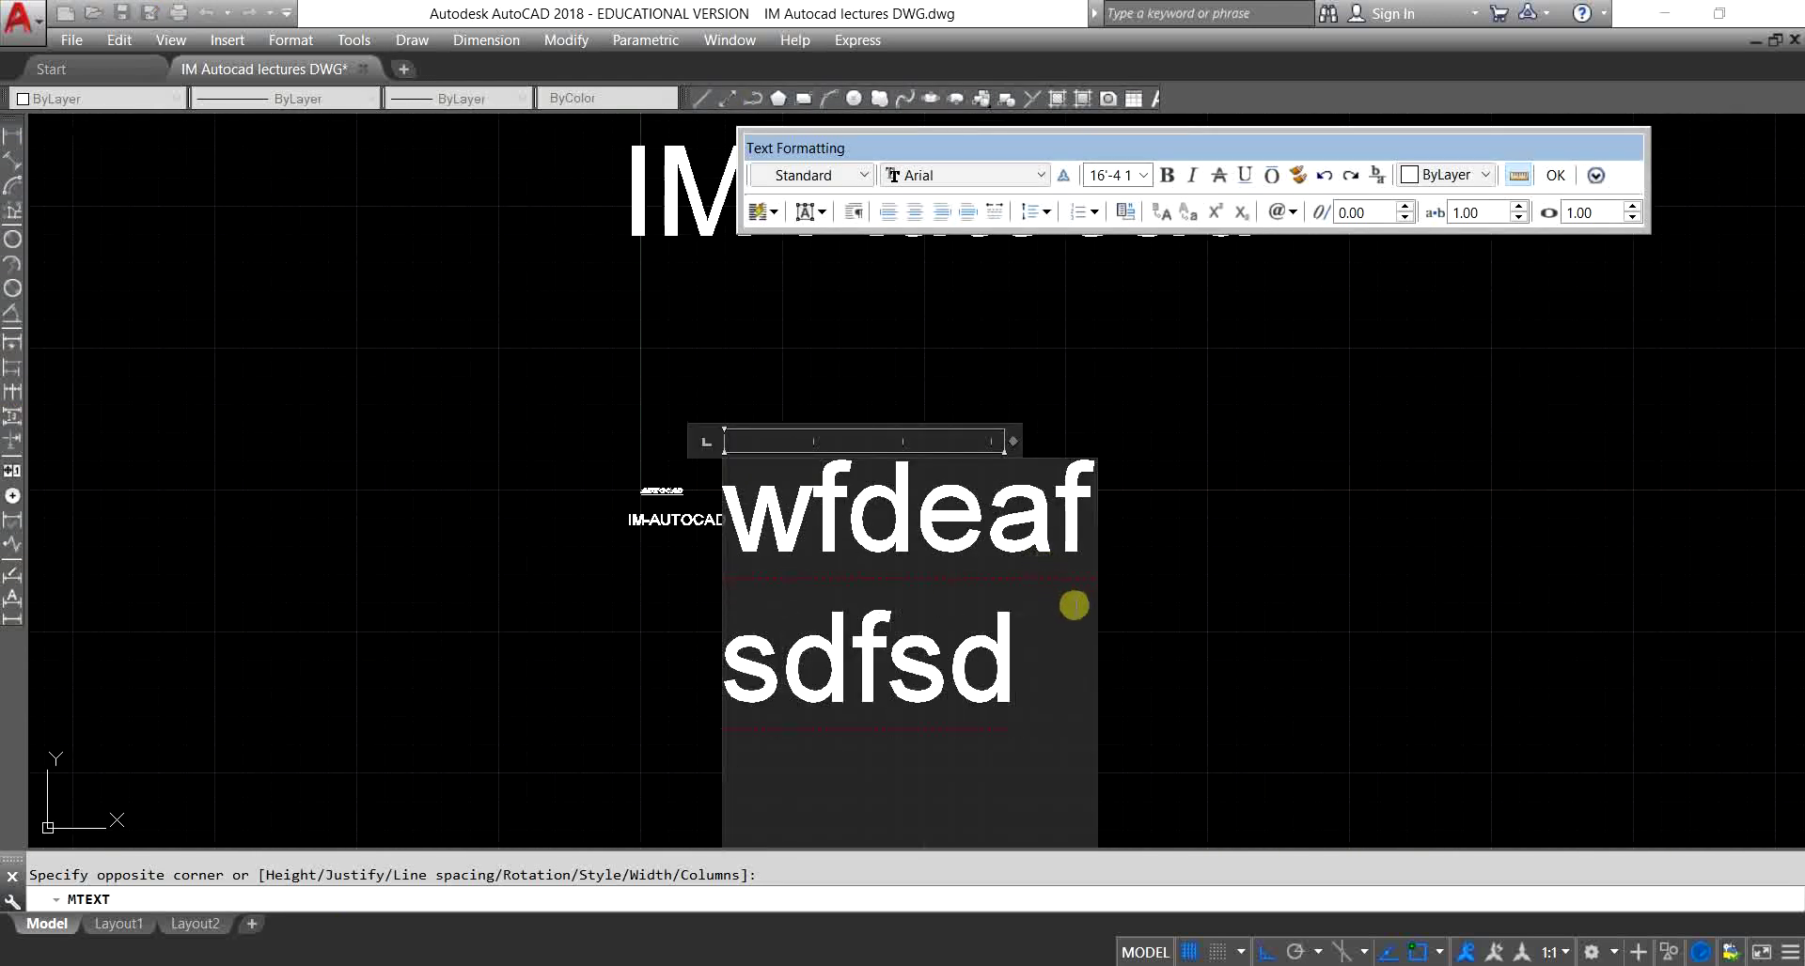
type("dads")
left_click(1294, 594)
scroll(1301, 530, "down", 2)
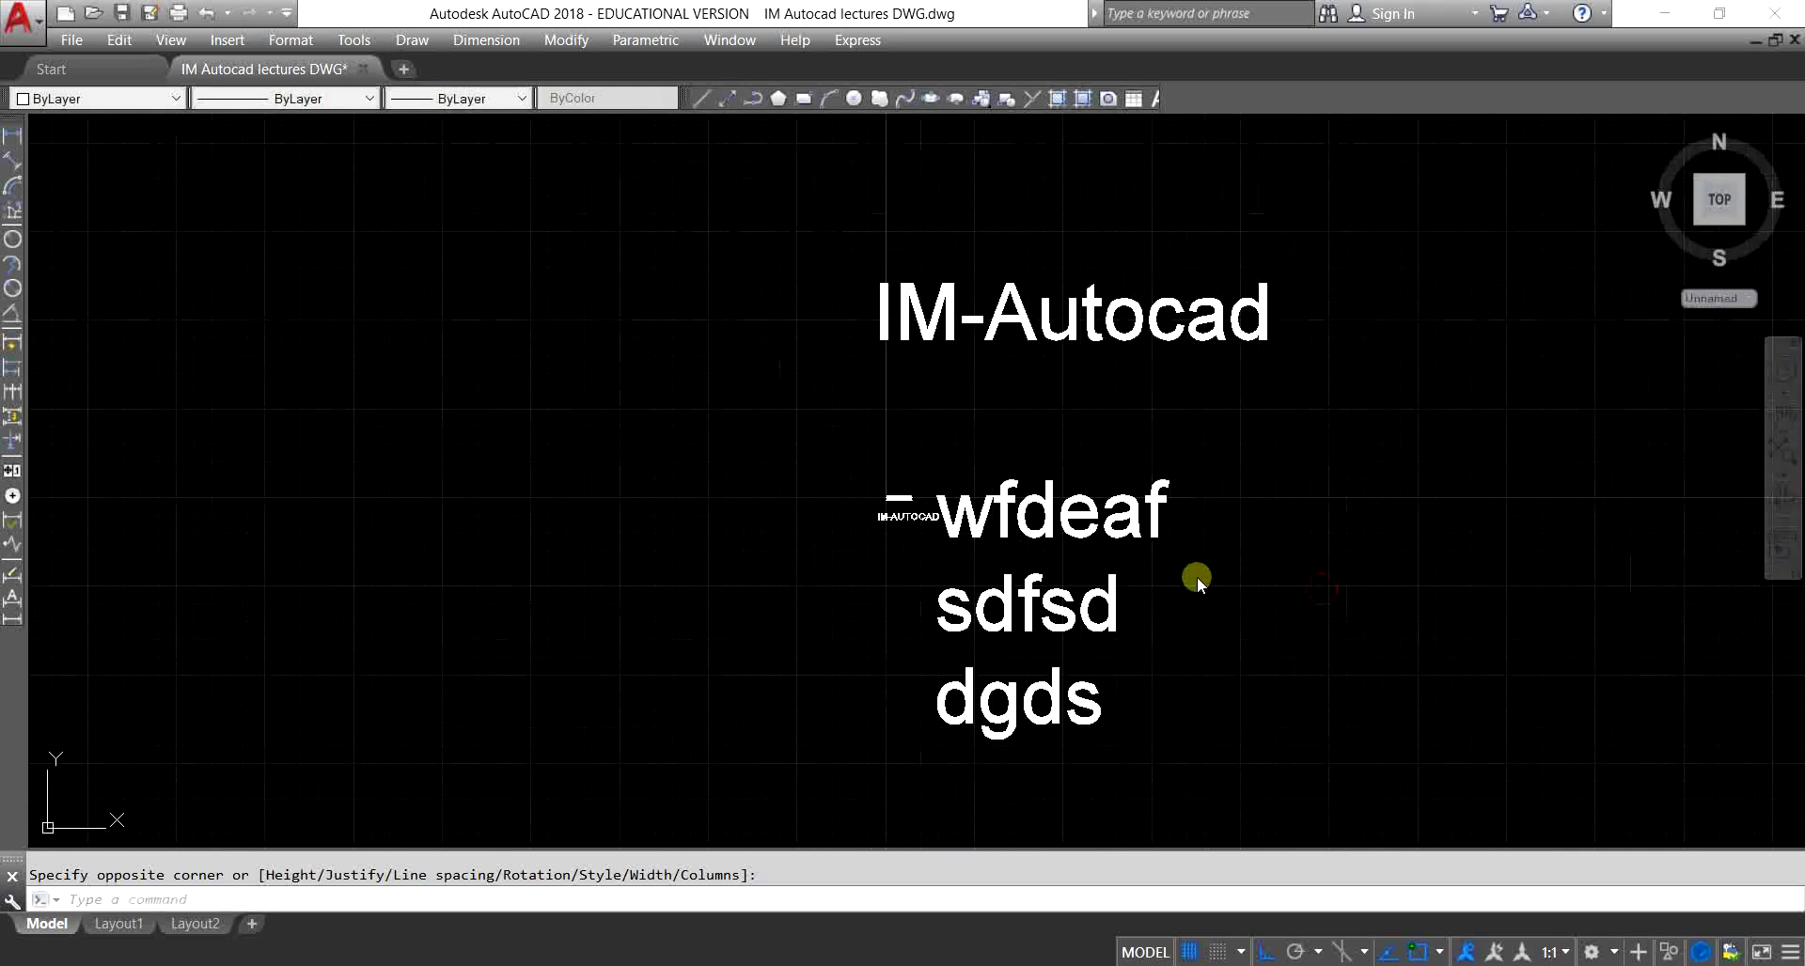
left_click(1162, 570)
Step: Erase the placeholder multiline text and add a single-line text from Draw > Text
type("e")
key("Return")
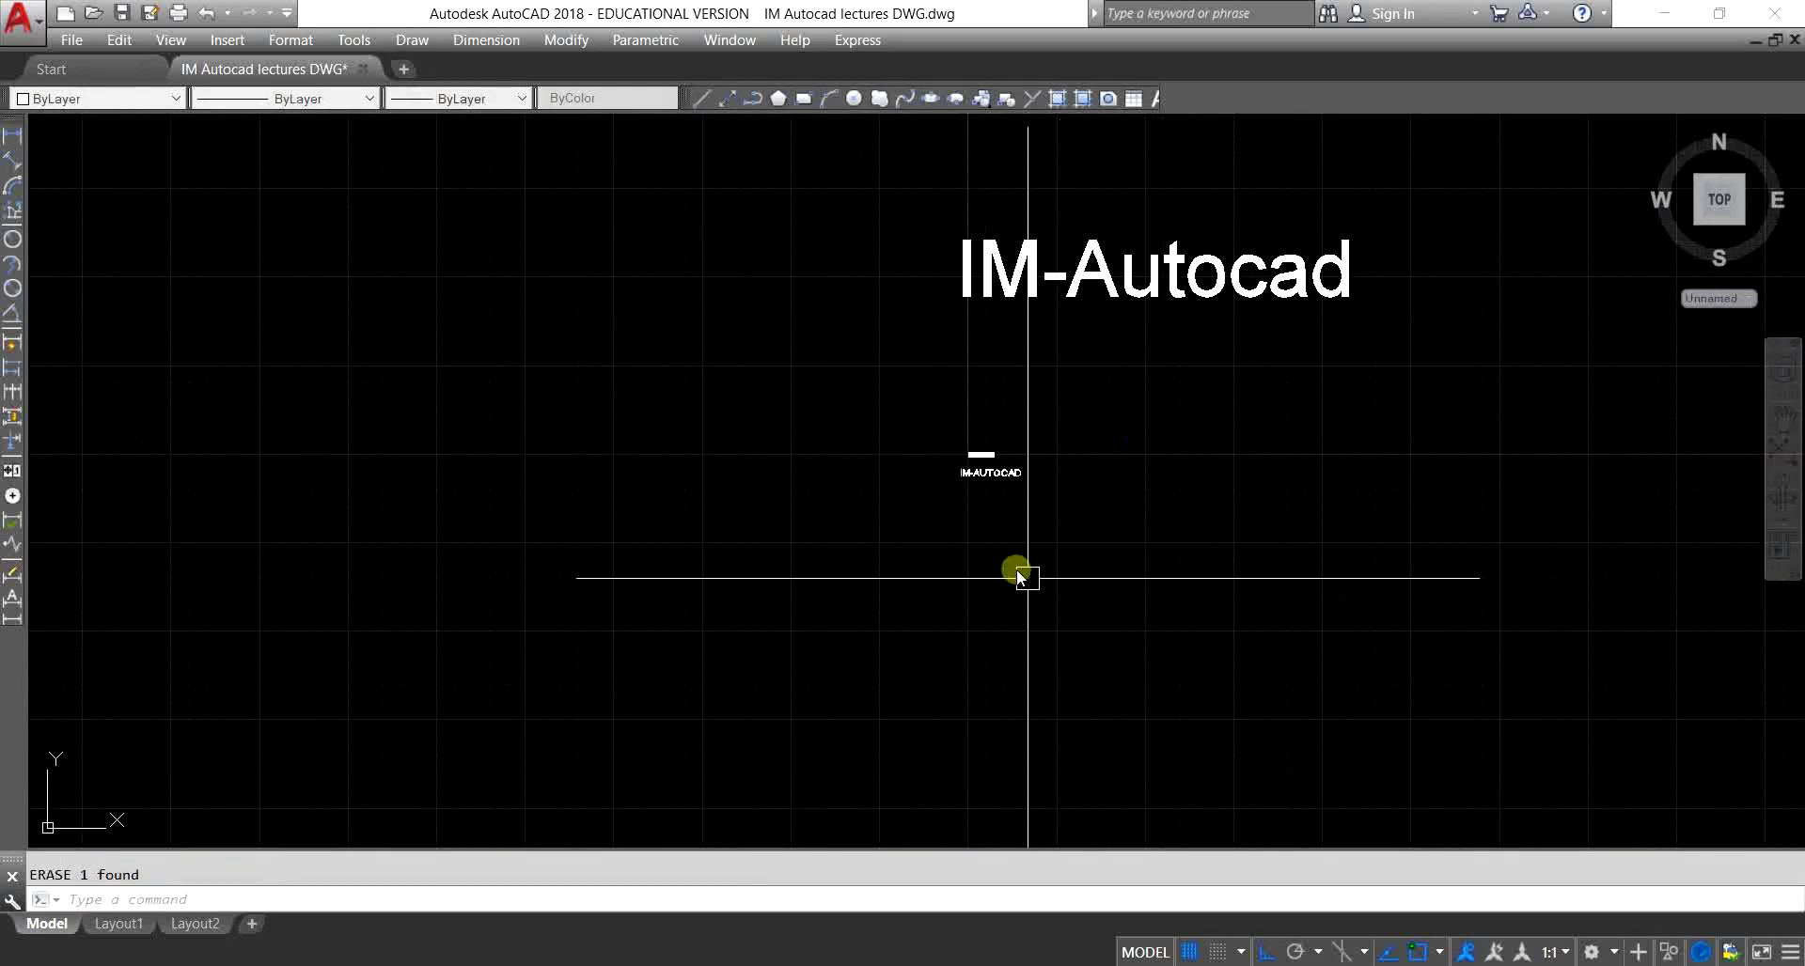
left_click(395, 42)
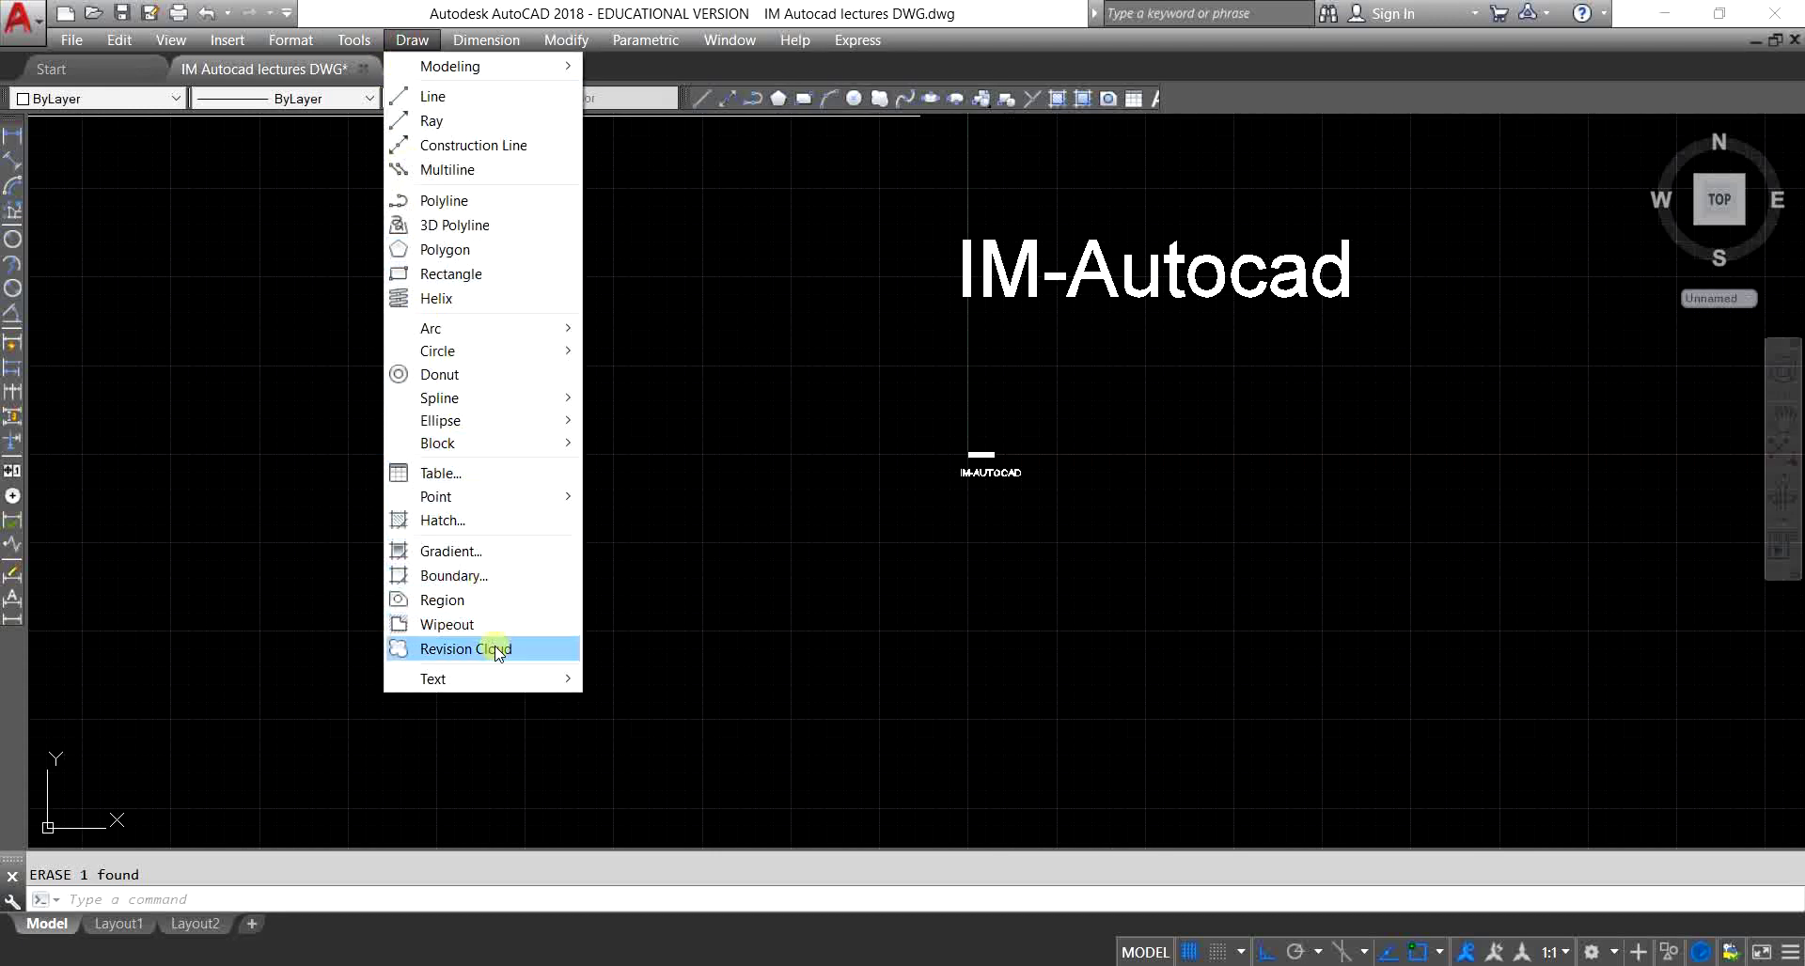
left_click(648, 705)
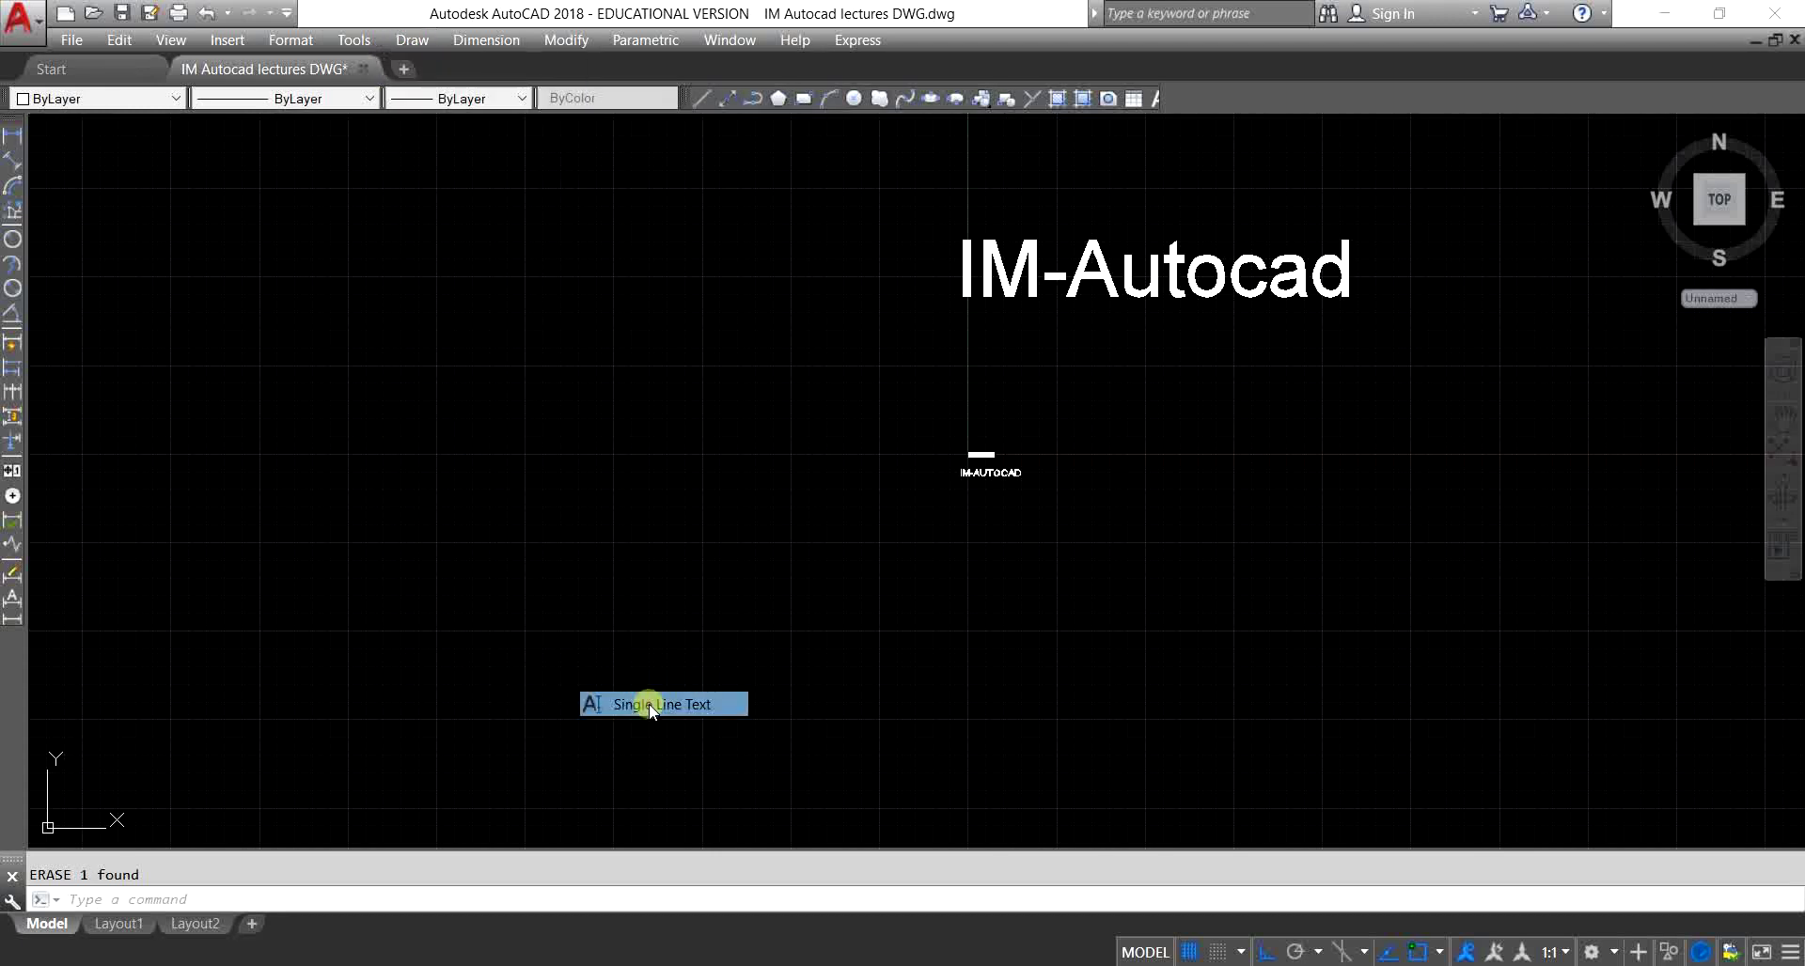
left_click(613, 491)
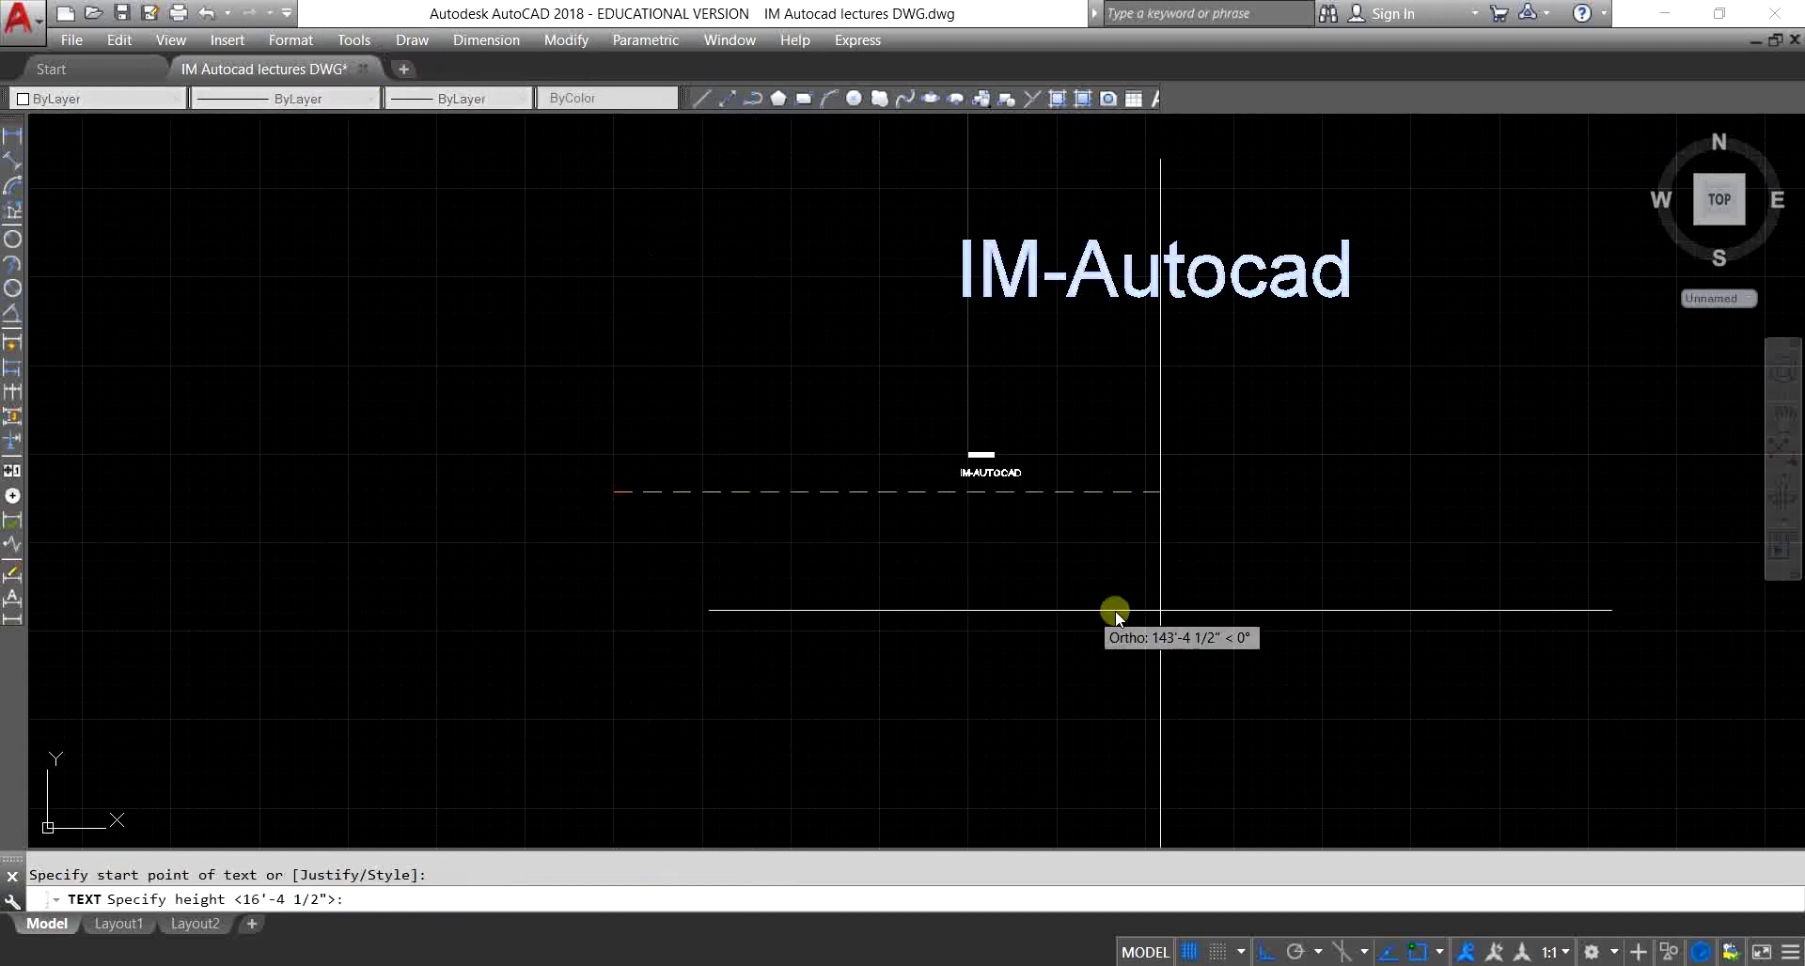
left_click(1301, 540)
left_click(1352, 527)
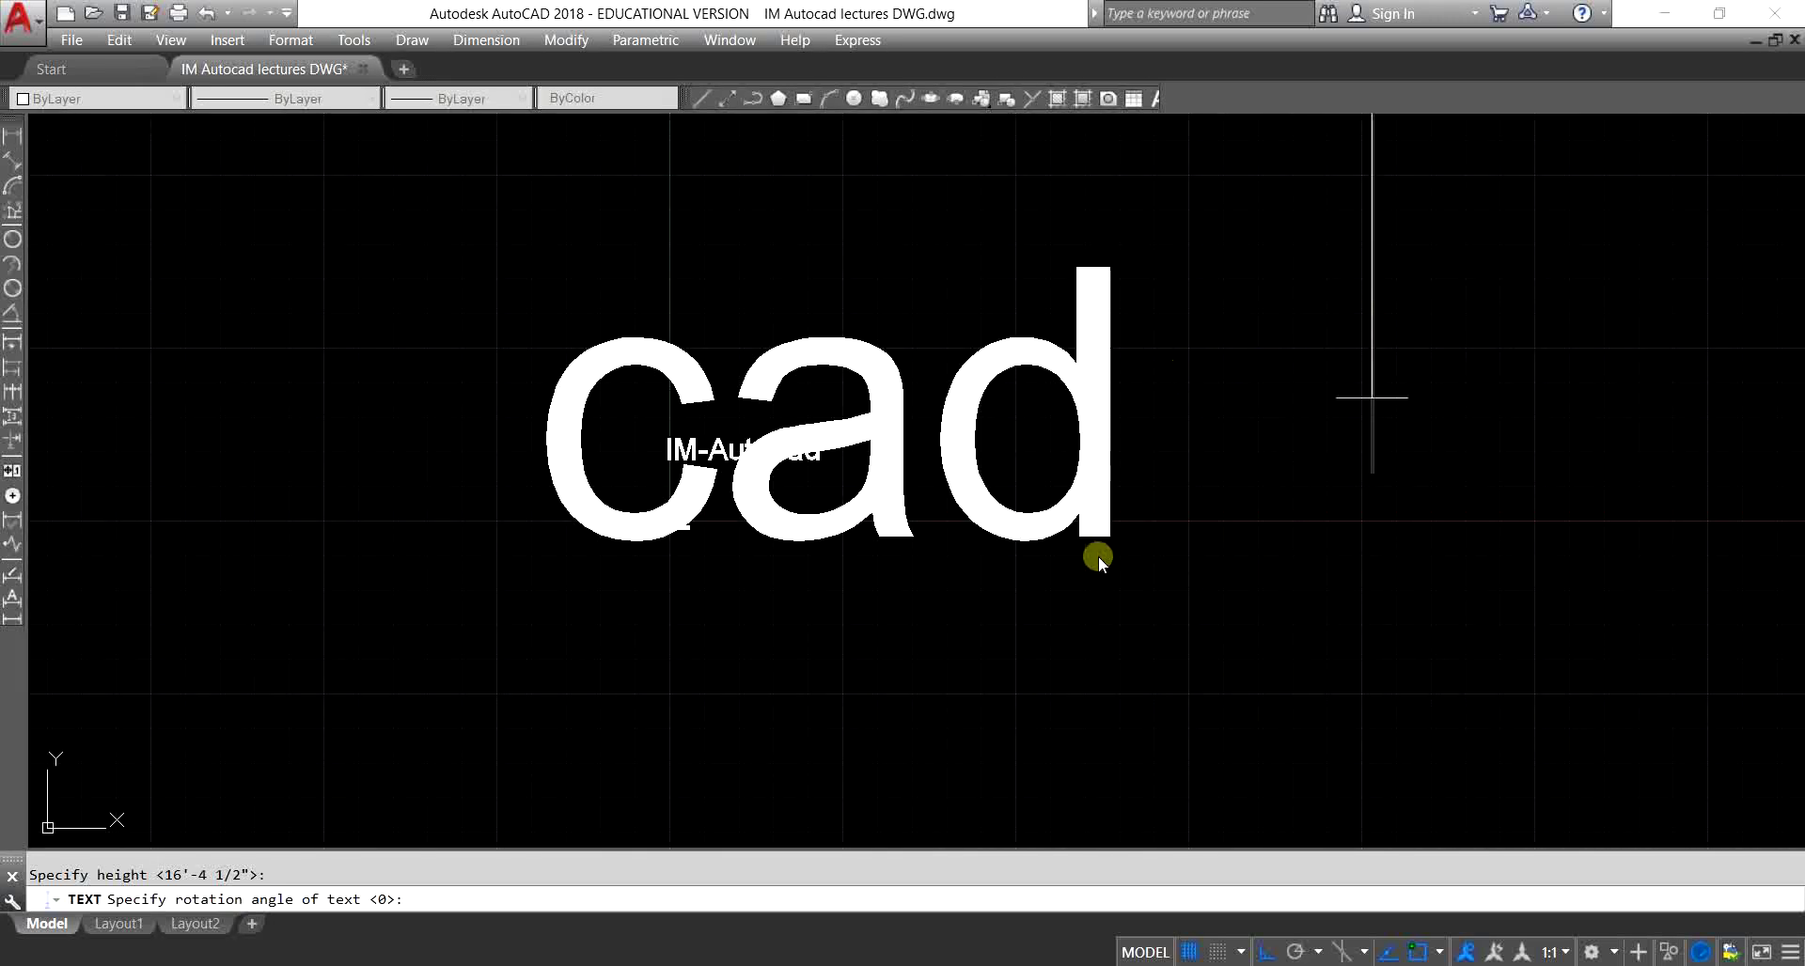
key("Return")
key("Return")
Step: Erase the remaining text objects with a crossing window, leaving model space empty
scroll(1034, 661, "down", 2)
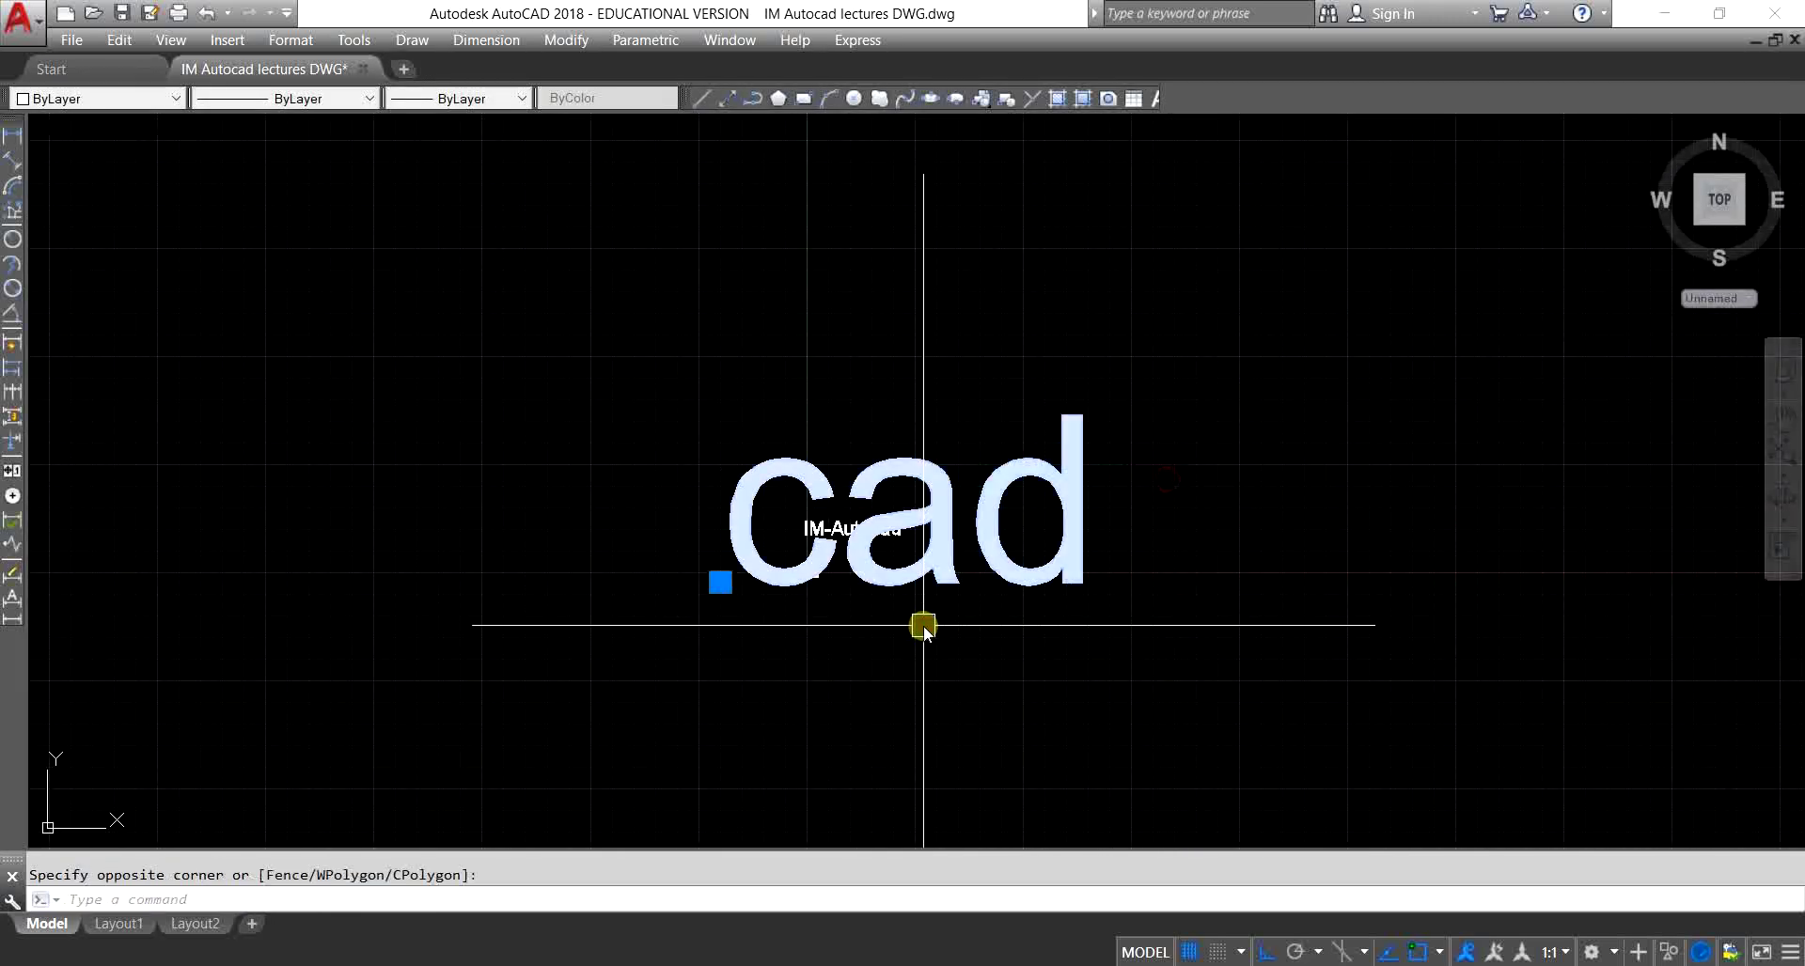
left_click(1023, 401)
left_click(726, 657)
key("Return")
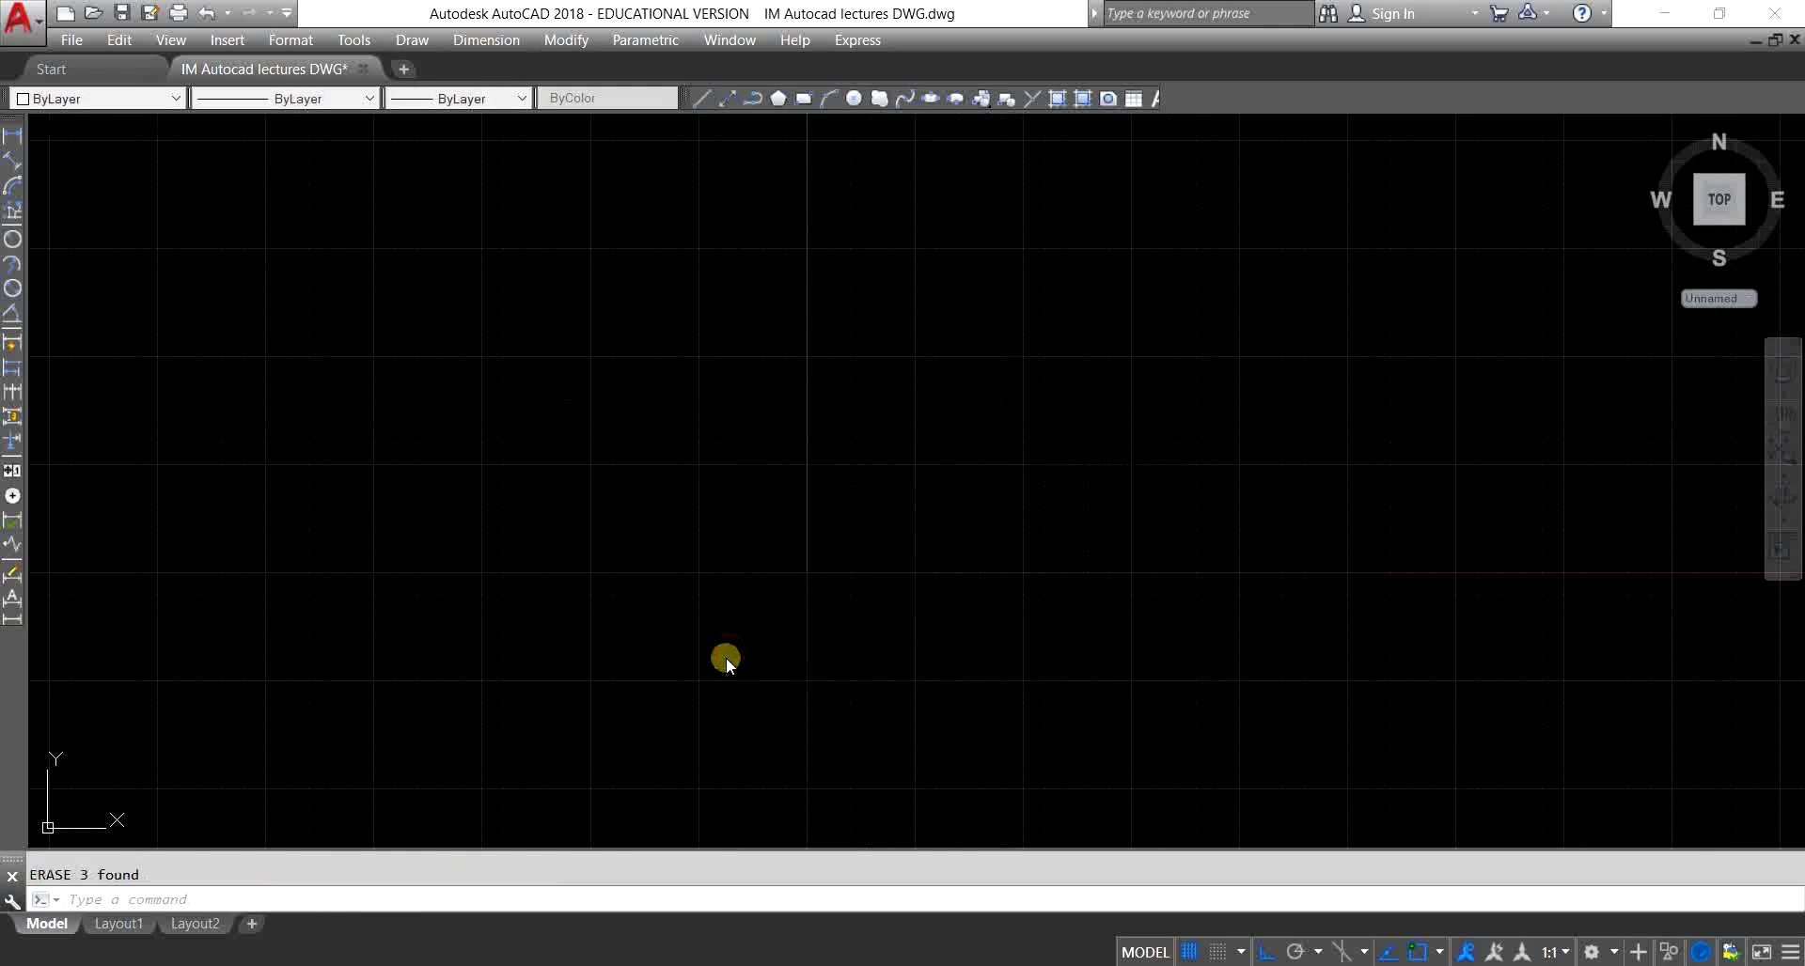
key("Escape")
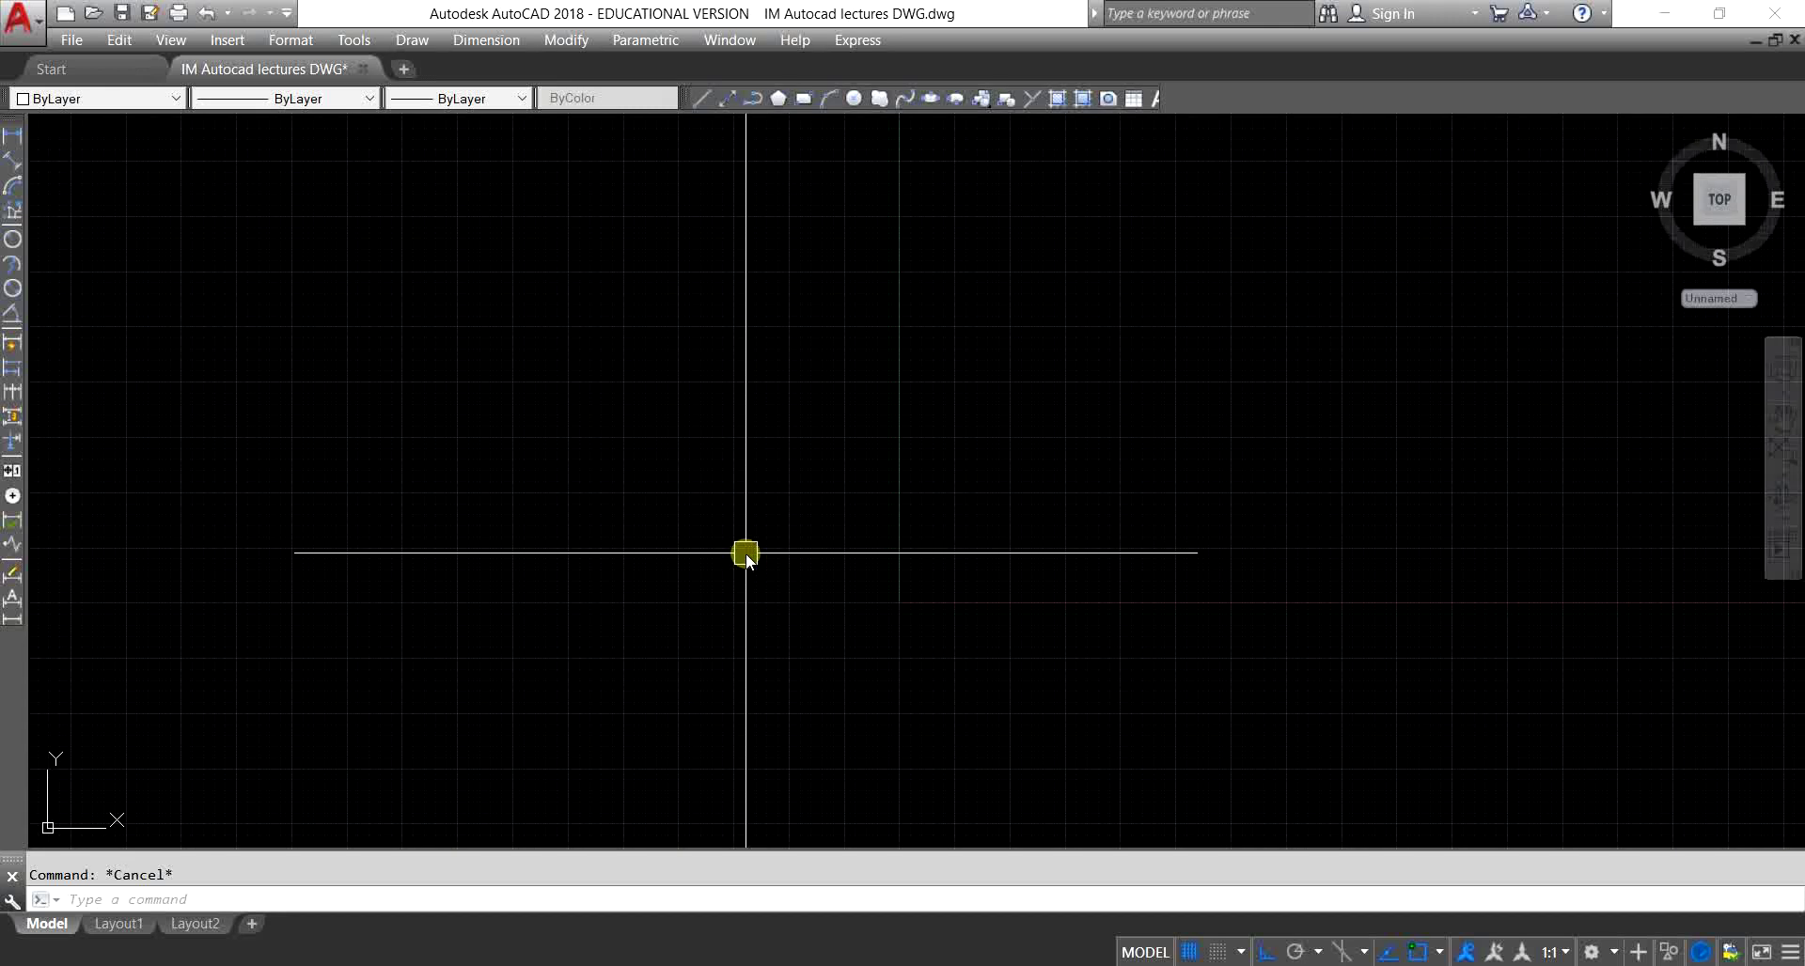
Step: Draw a three-point arc using the ARC command
type("arc")
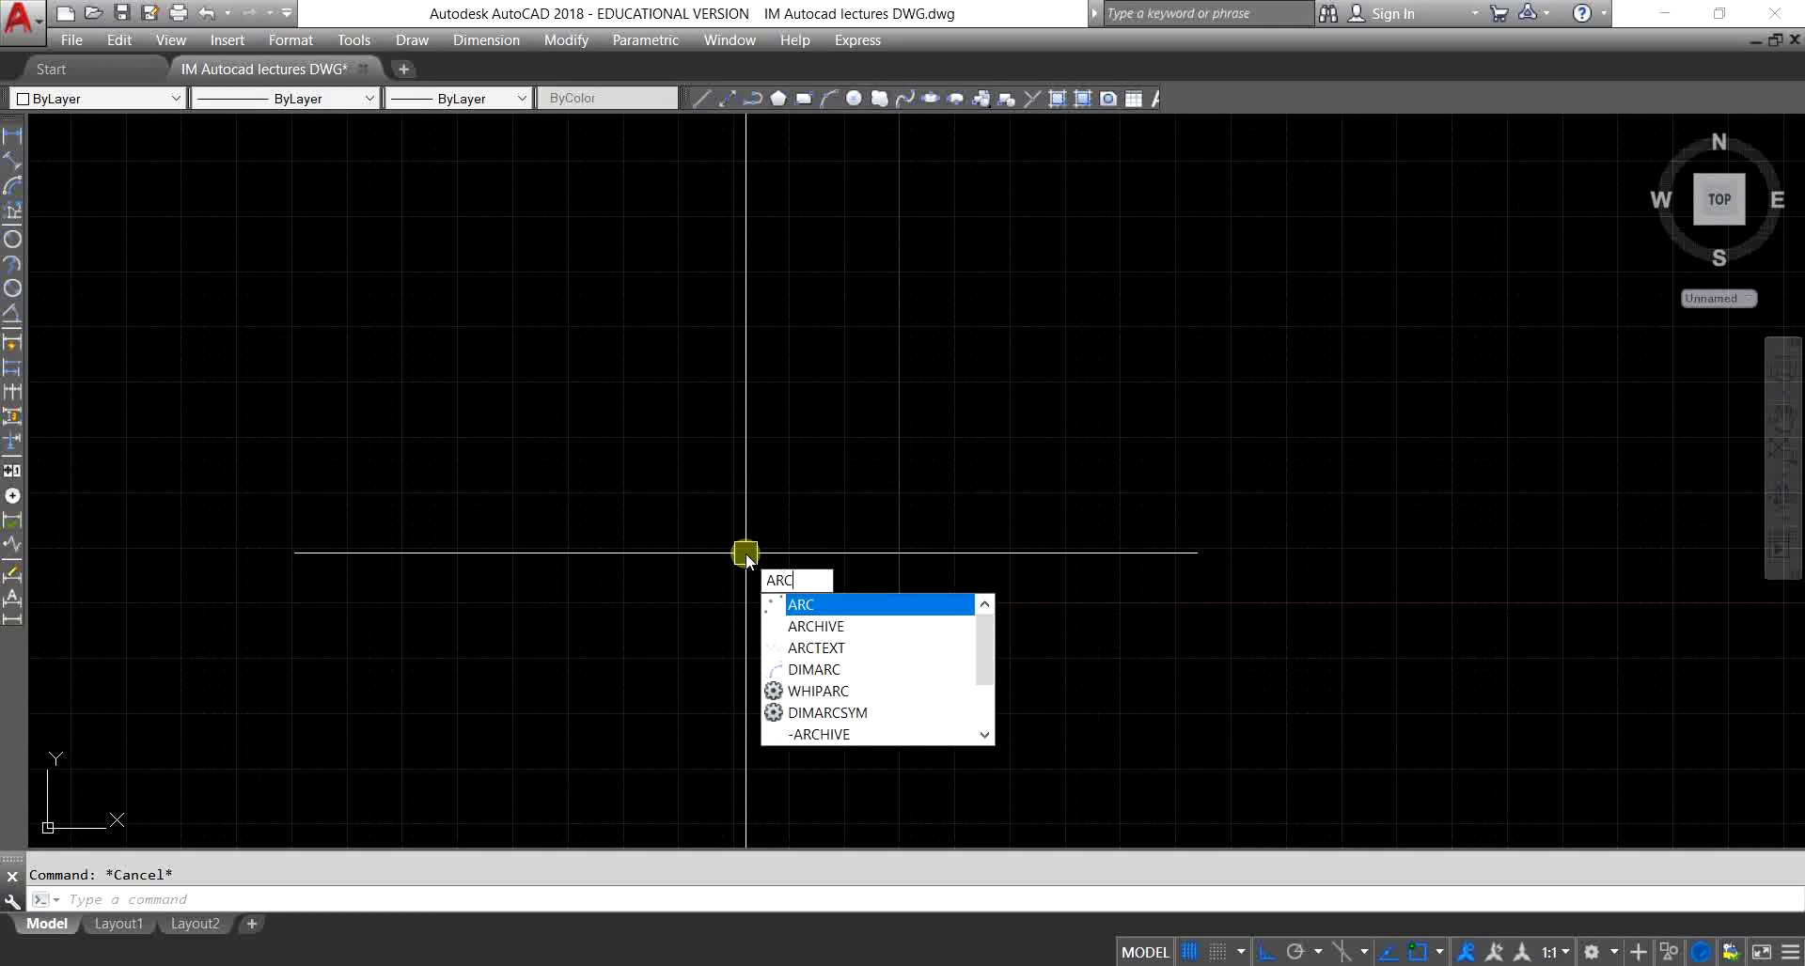
key("Return")
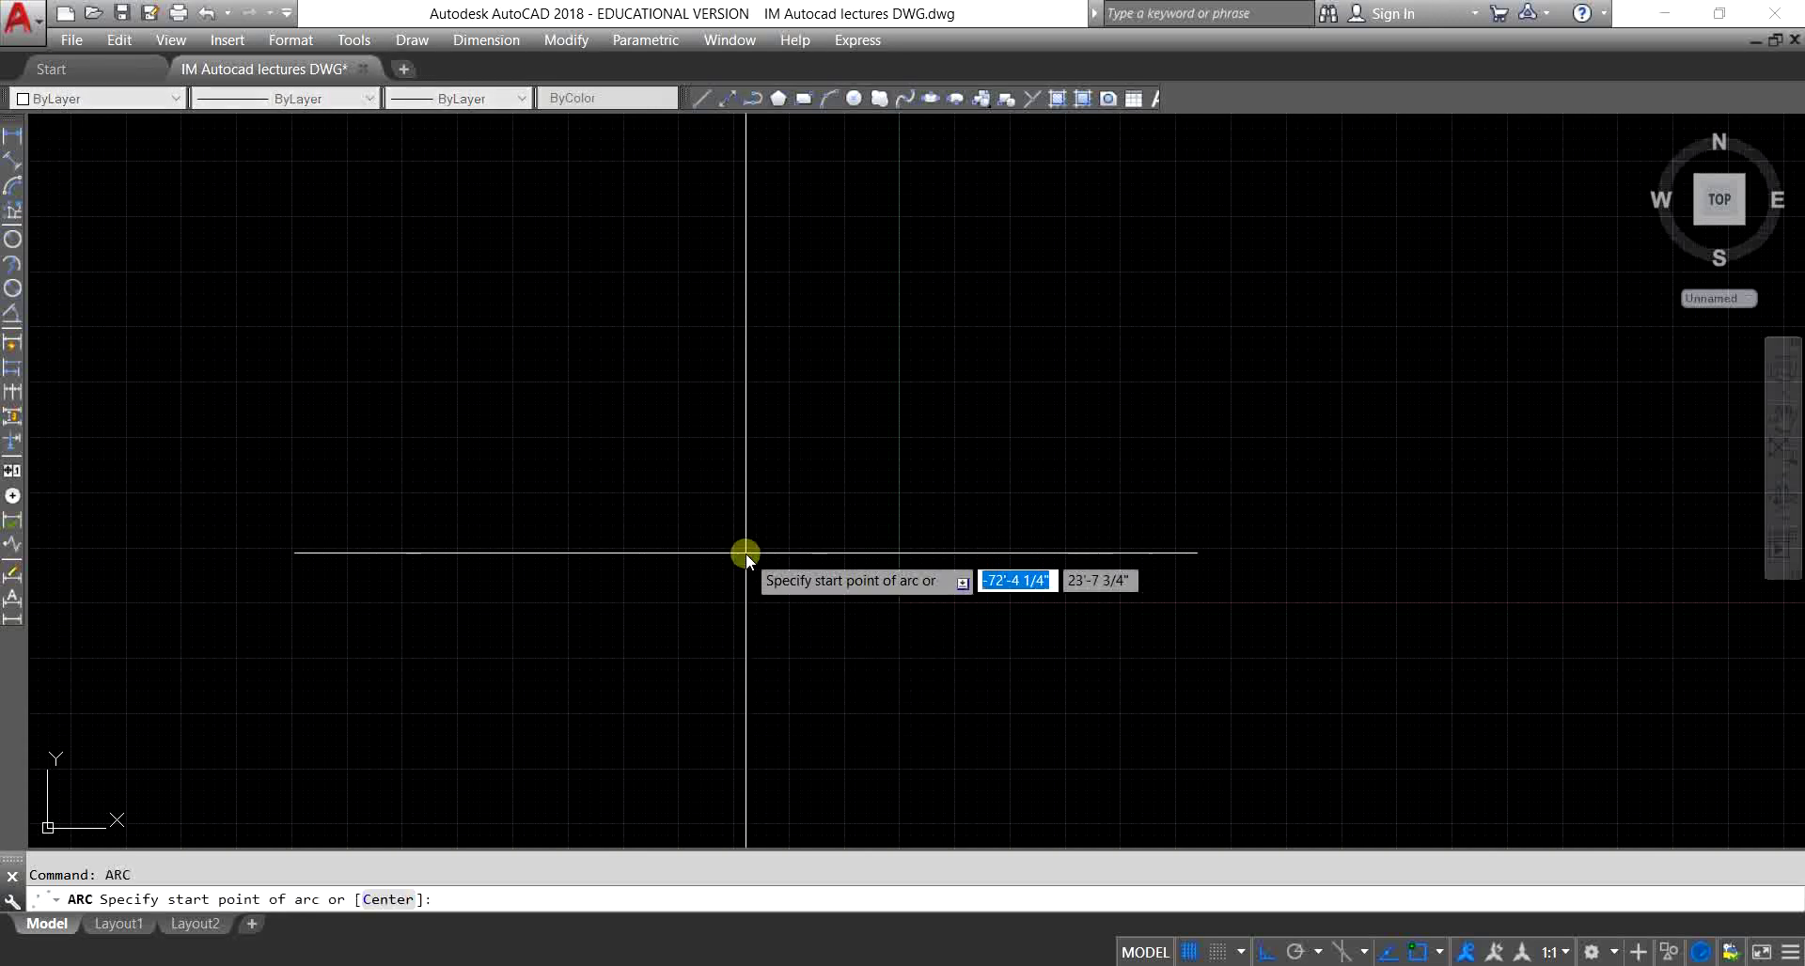
left_click(622, 370)
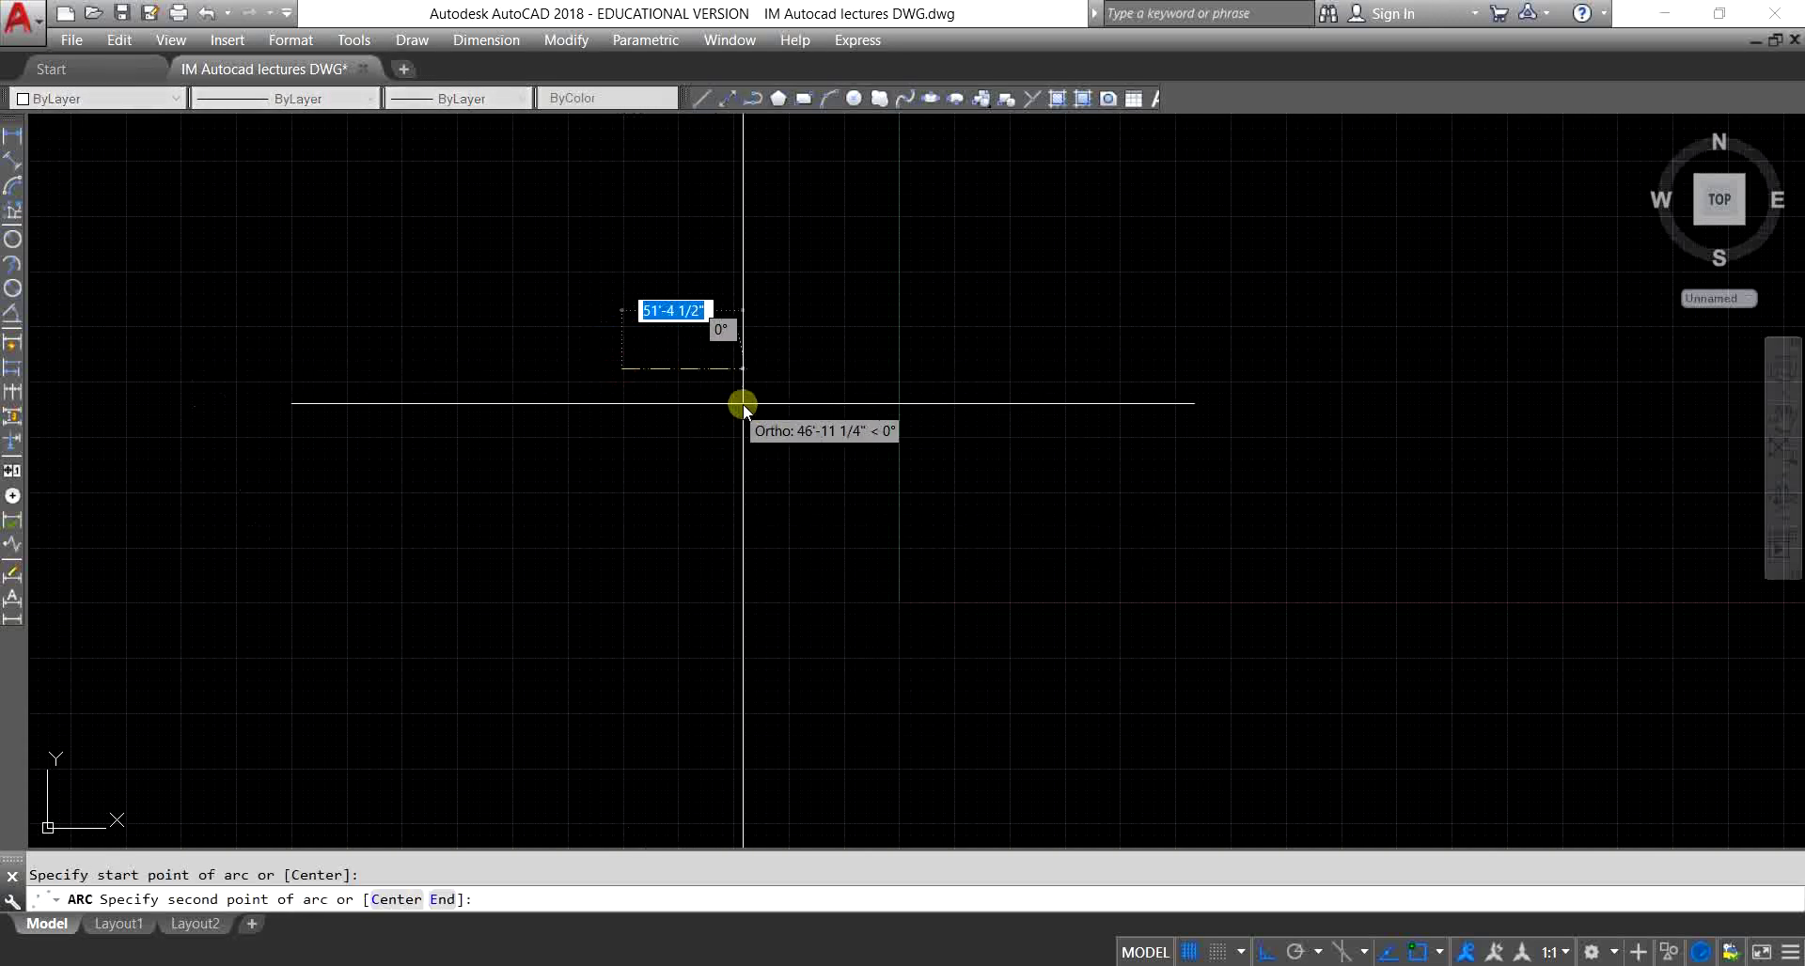
left_click(870, 440)
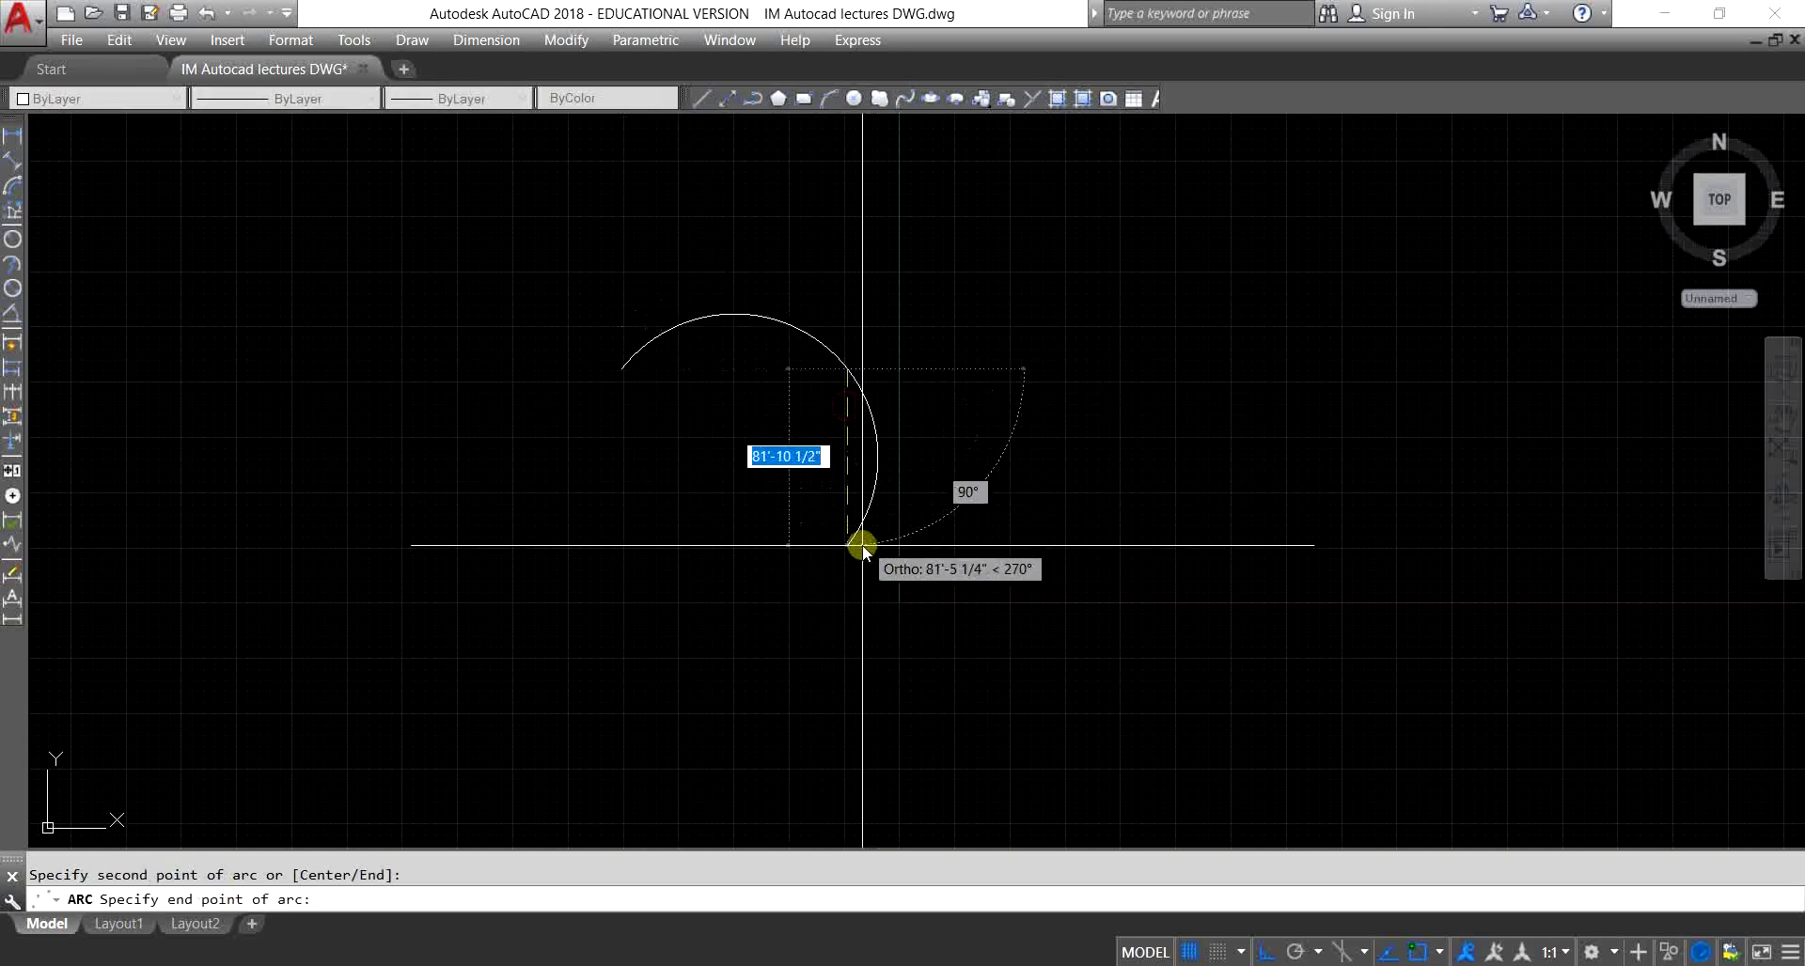
left_click(852, 564)
left_click(882, 460)
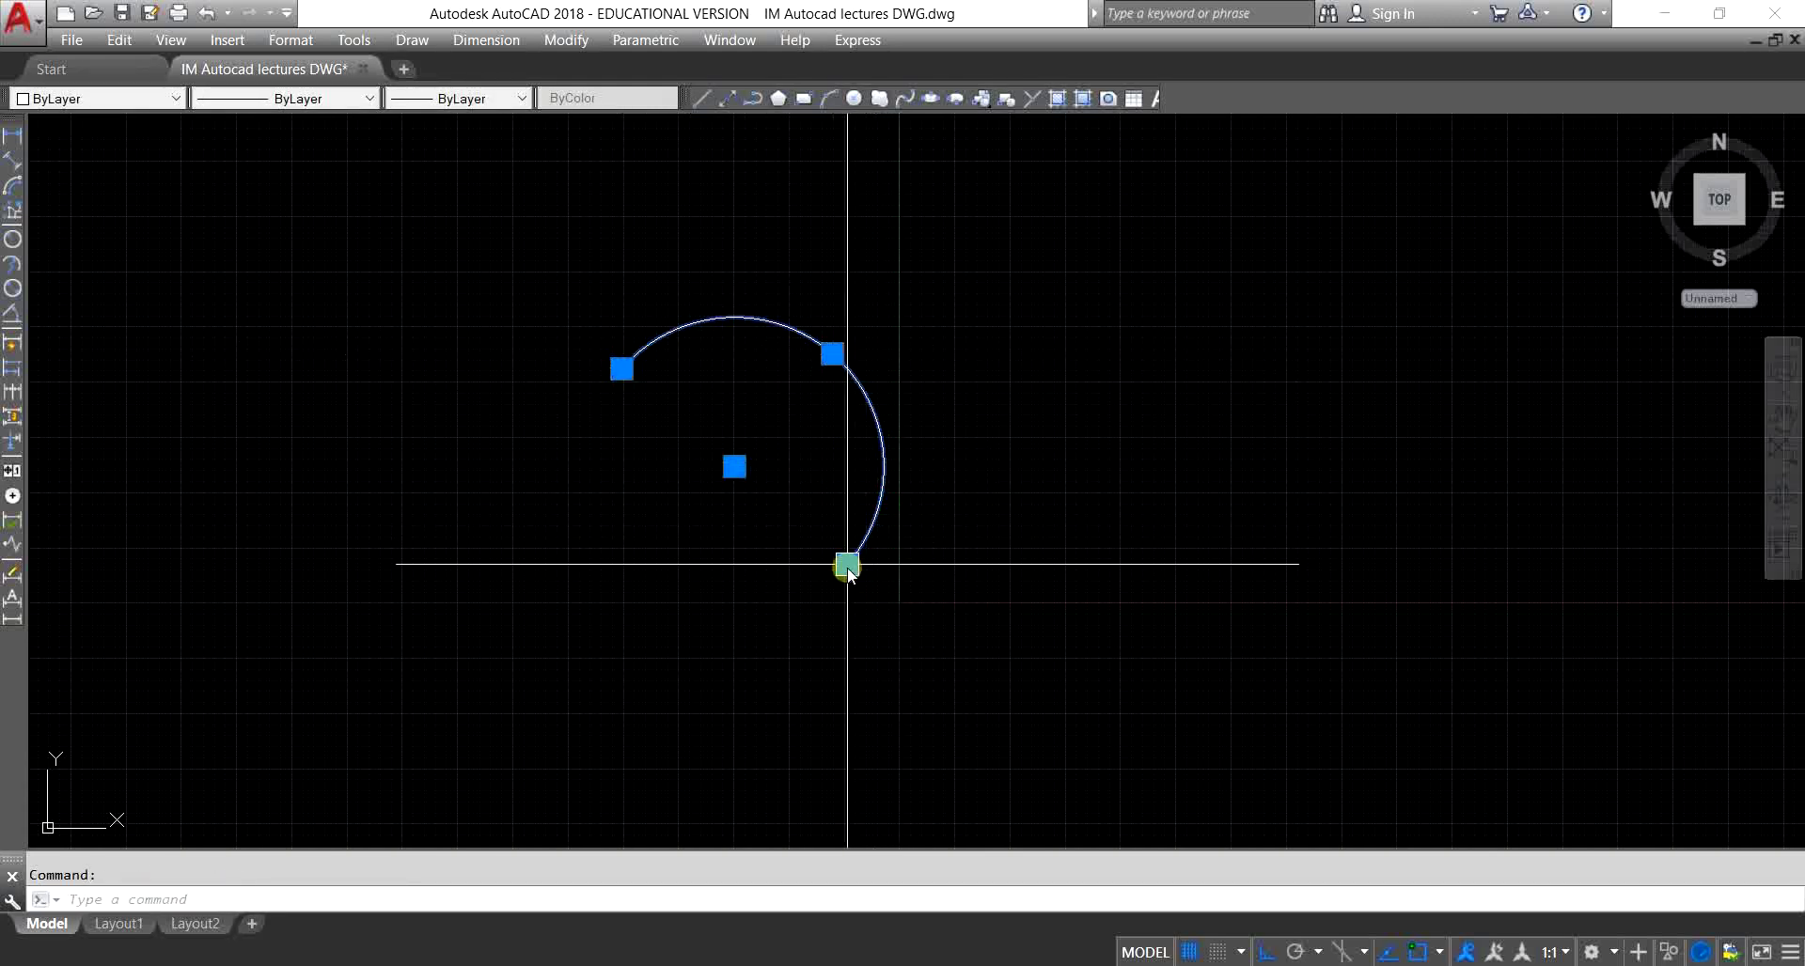
key("Escape")
type("arc")
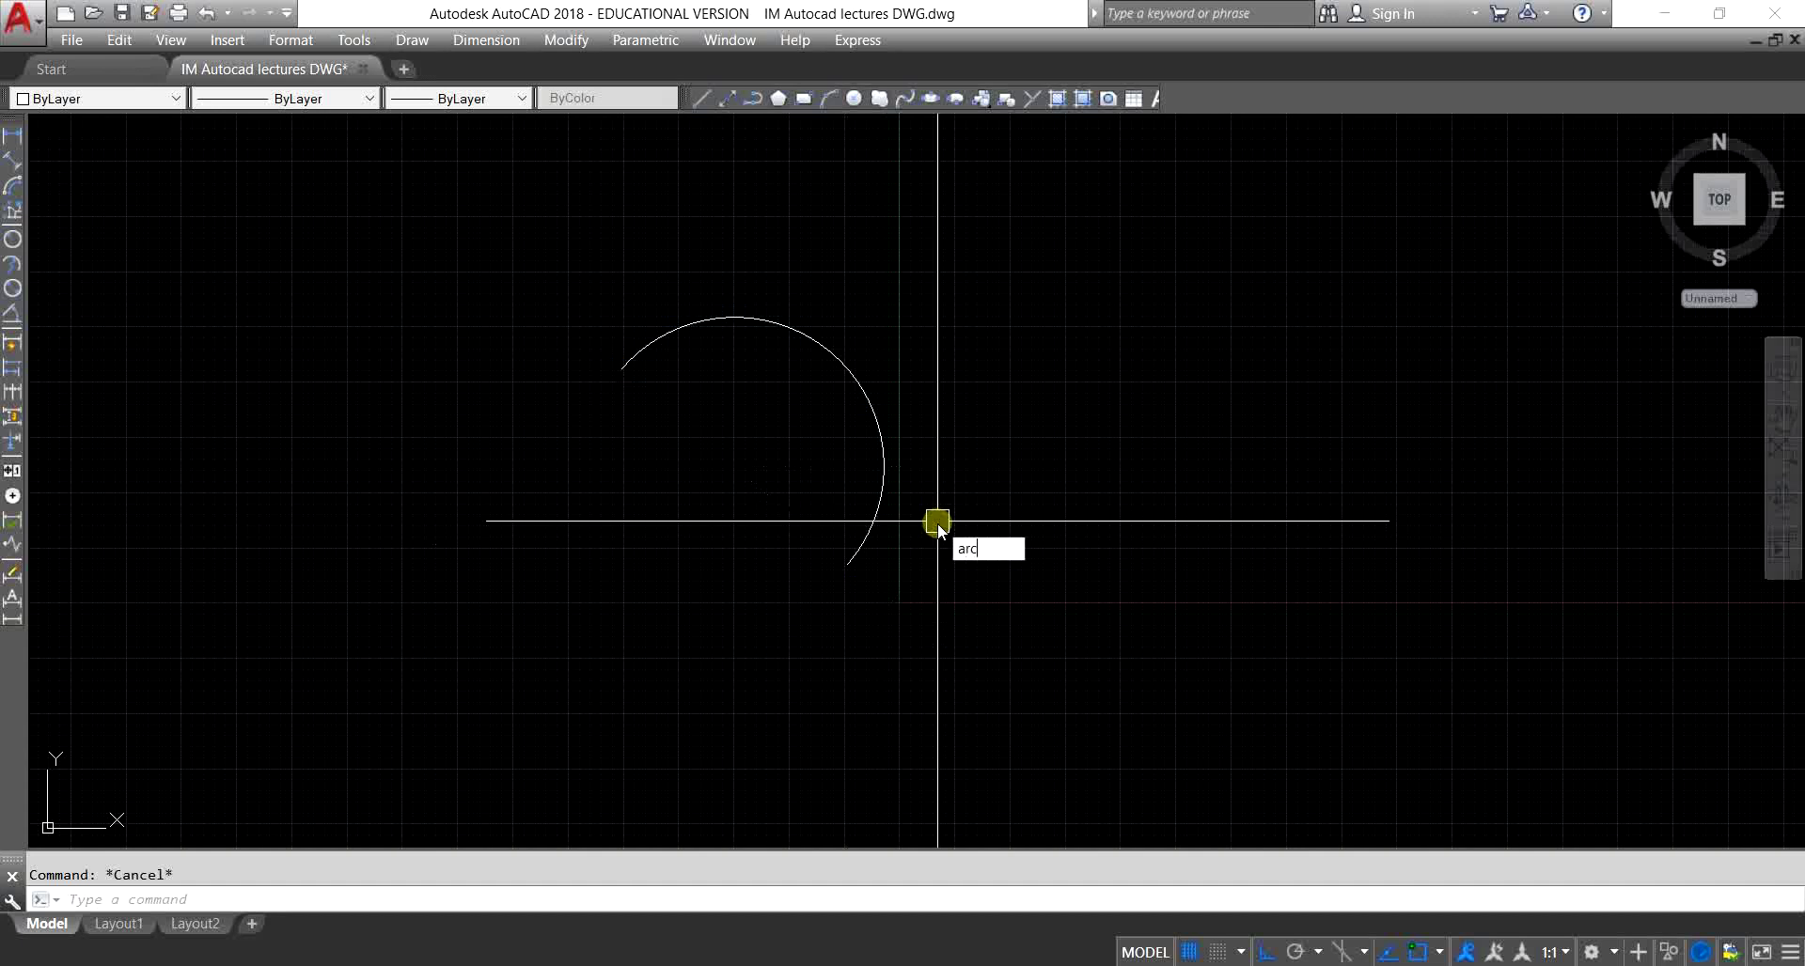
Step: Draw a second three-point arc to the right with ortho turned off
key("Return")
left_click(1046, 459)
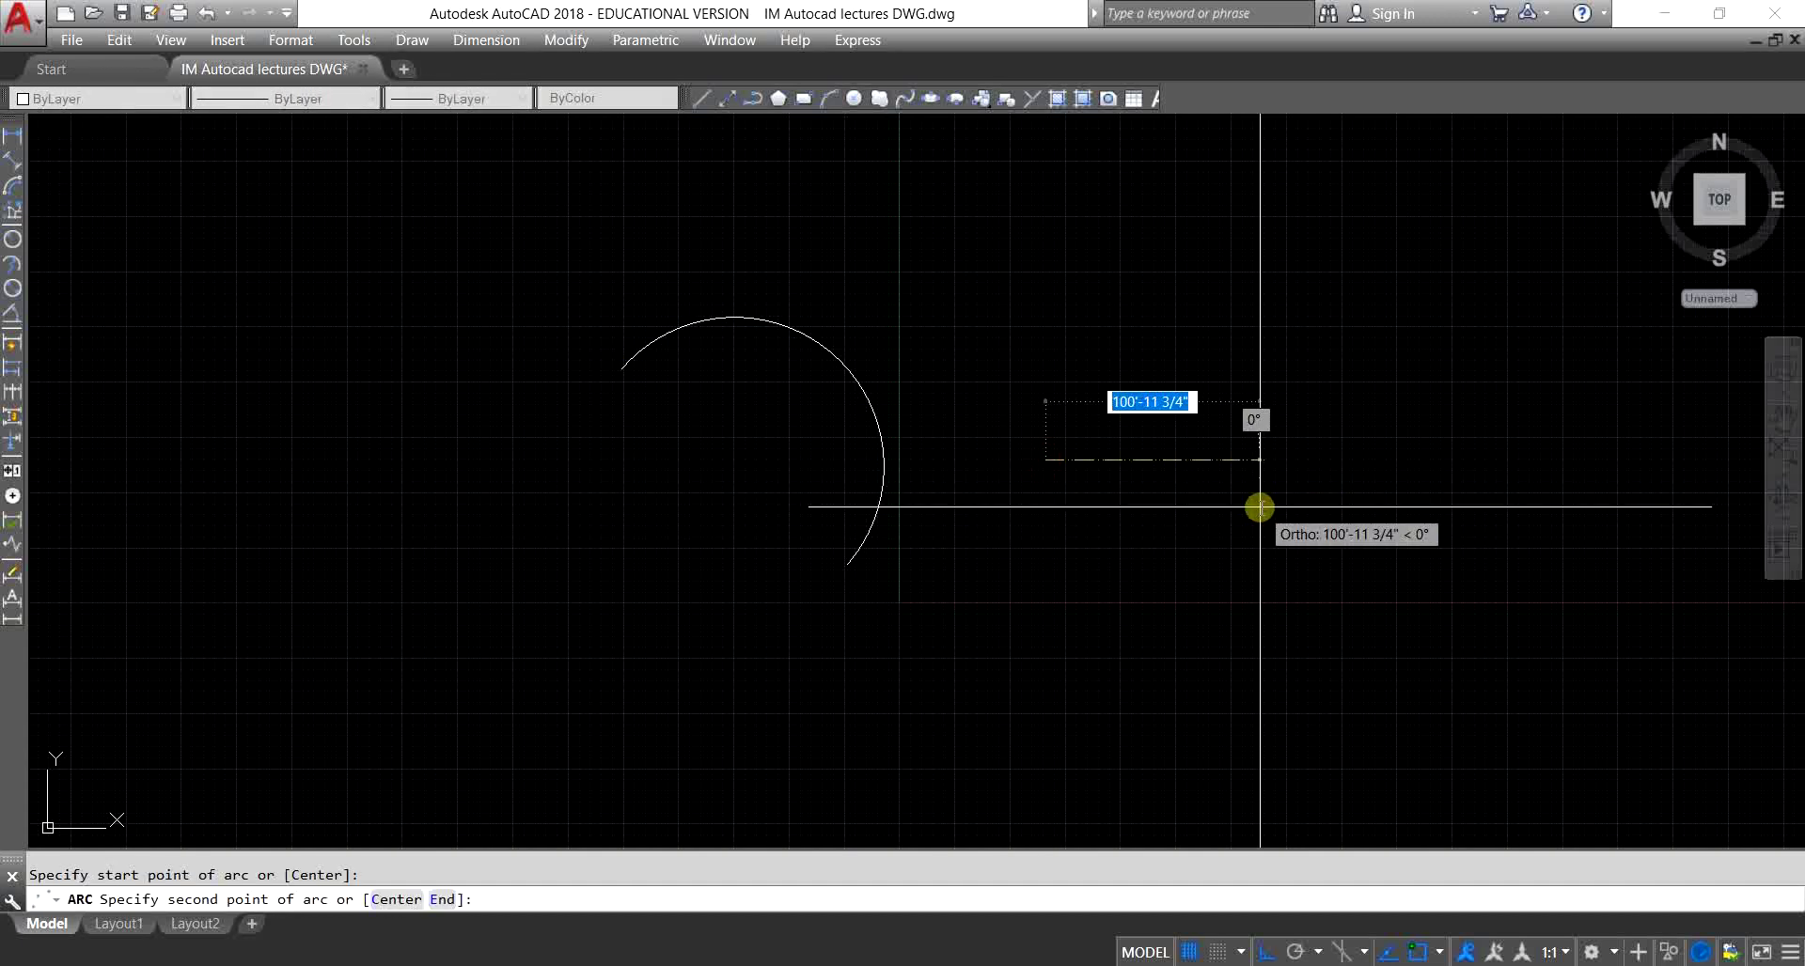
key("F8")
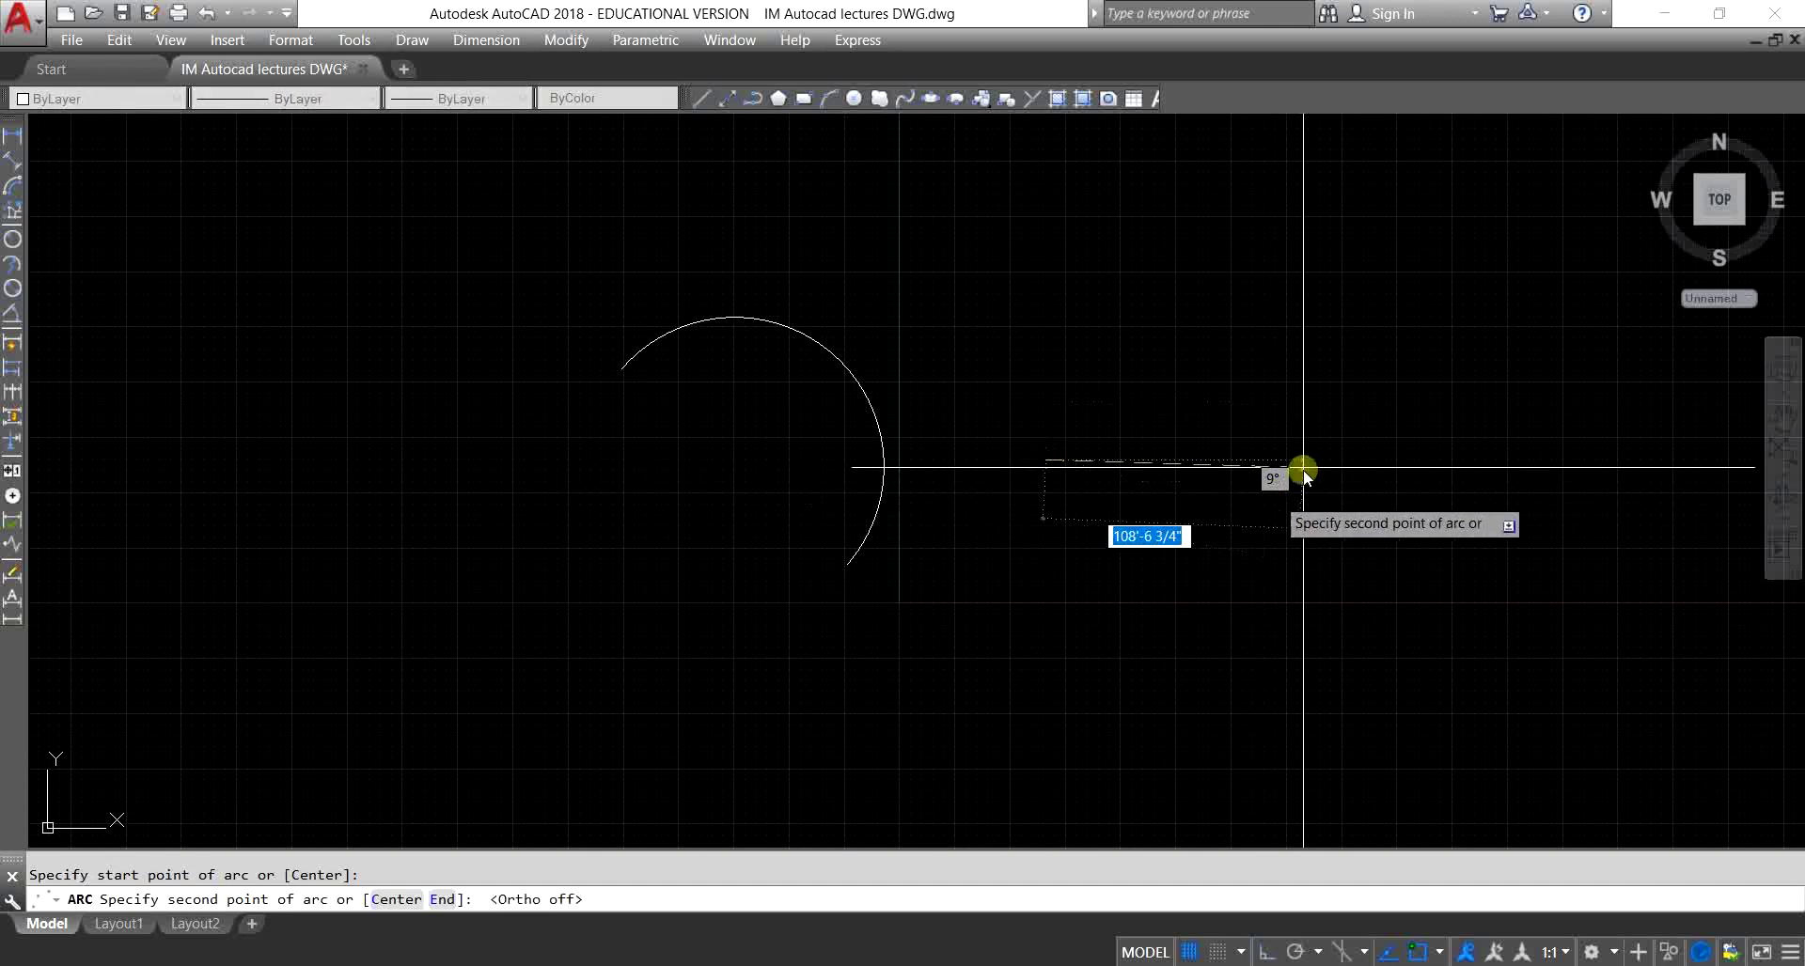
left_click(1142, 366)
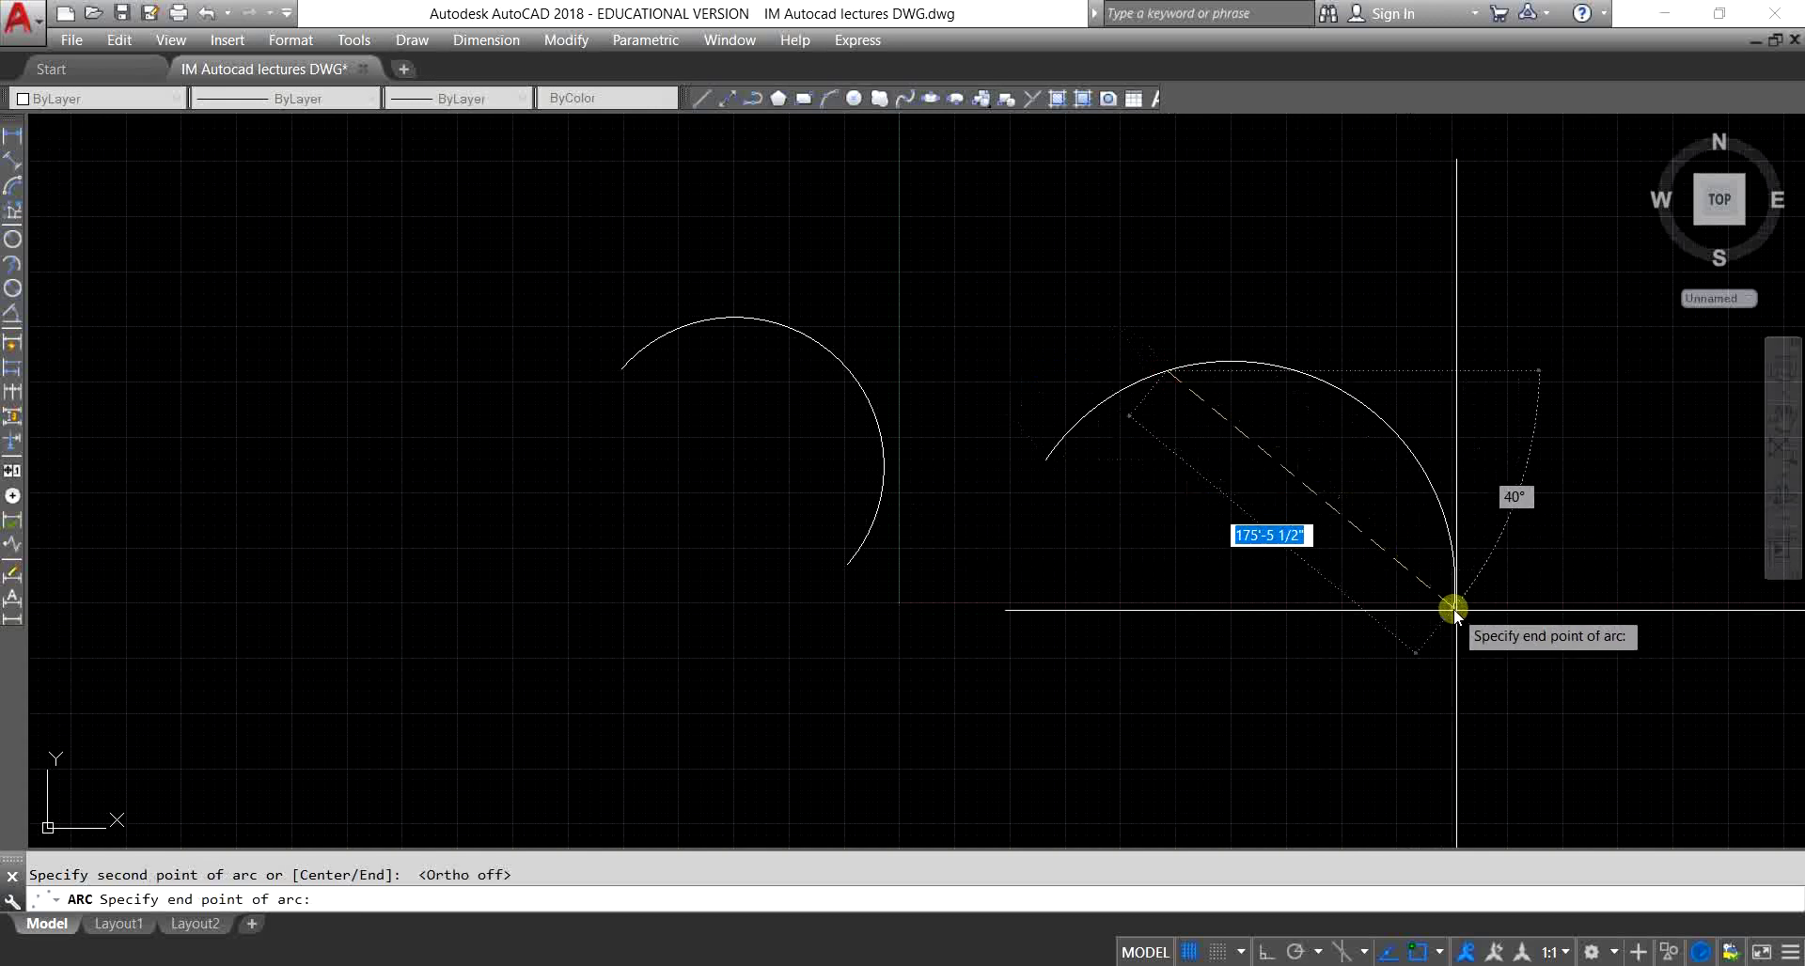
left_click(1413, 604)
scroll(1059, 518, "down", 4)
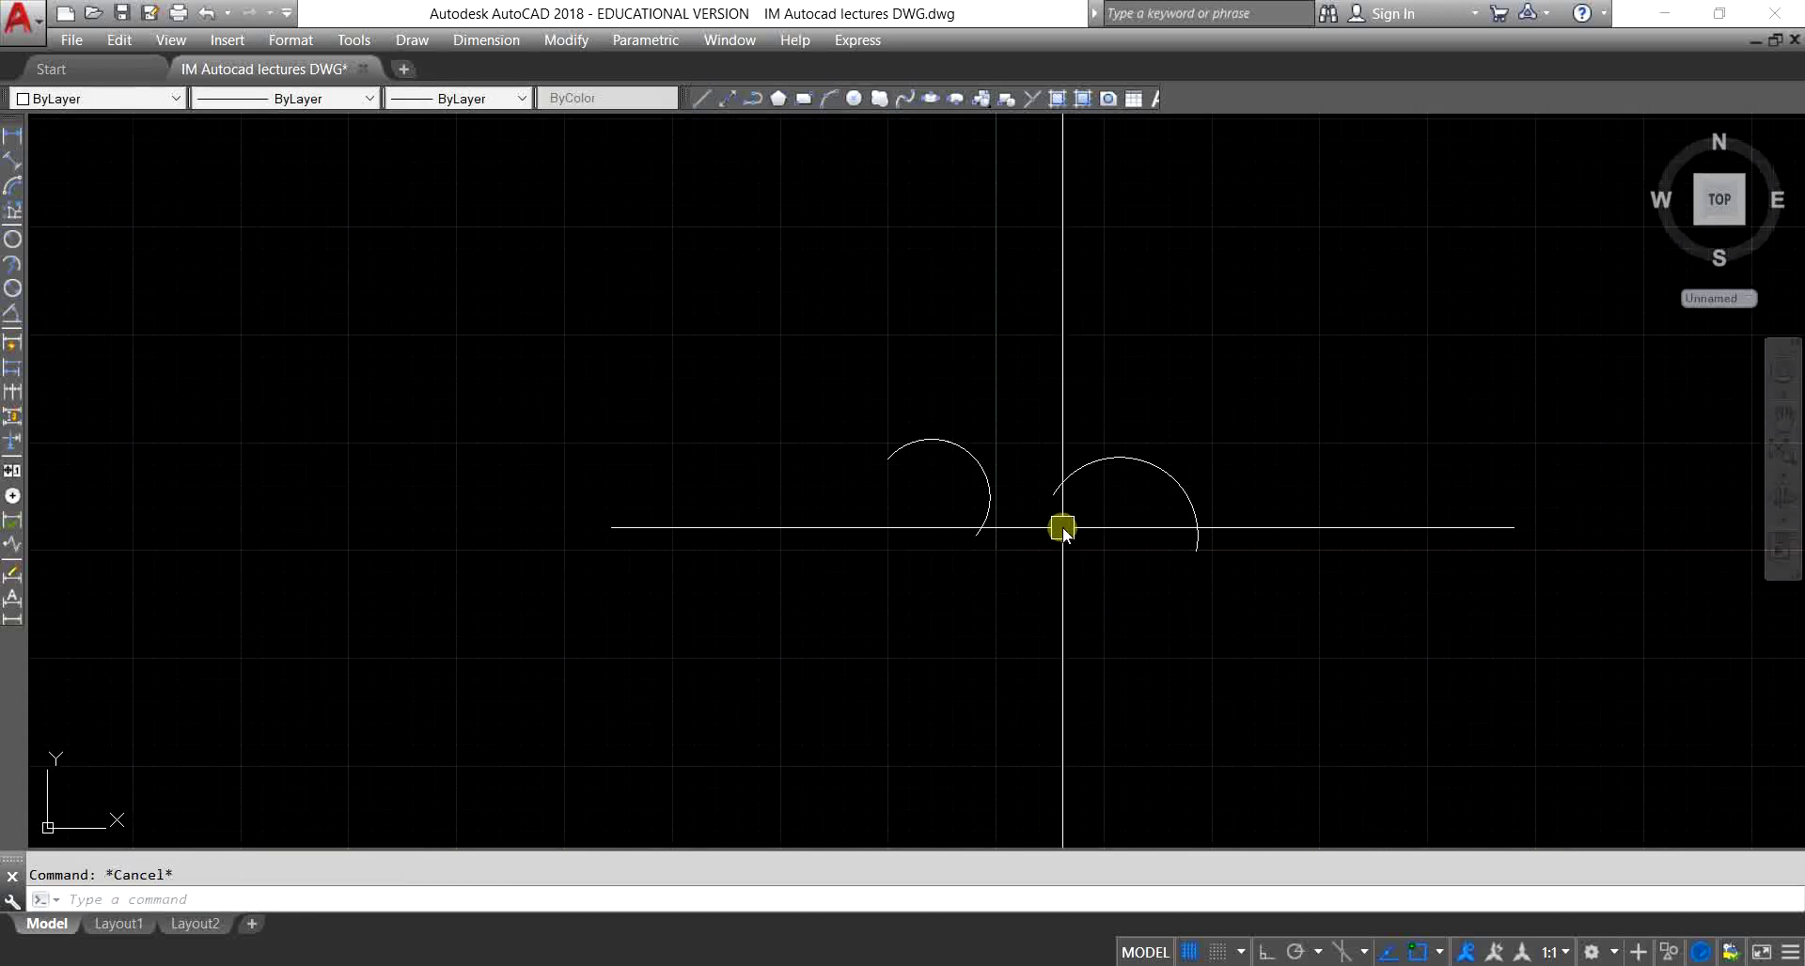
scroll(996, 502, "up", 4)
Step: Stretch the left arc's midpoint grip so it bulges out further
left_click(966, 458)
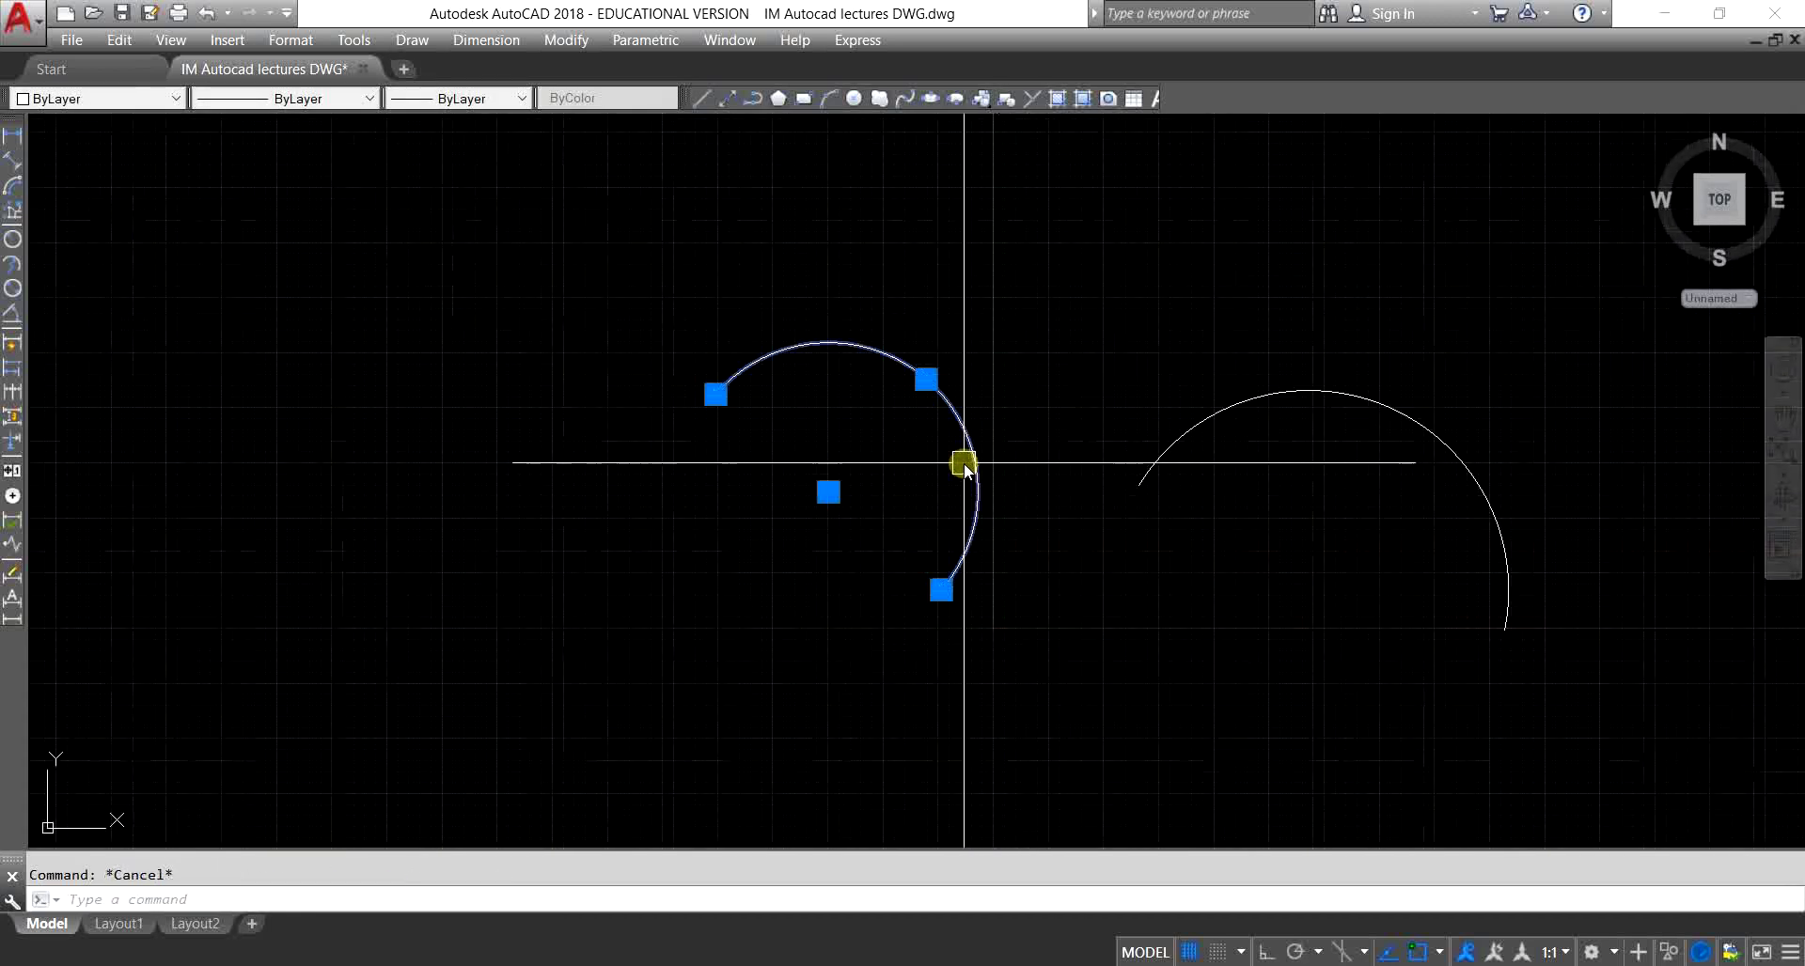
left_click(927, 379)
left_click(987, 312)
key("Escape")
scroll(973, 423, "down", 2)
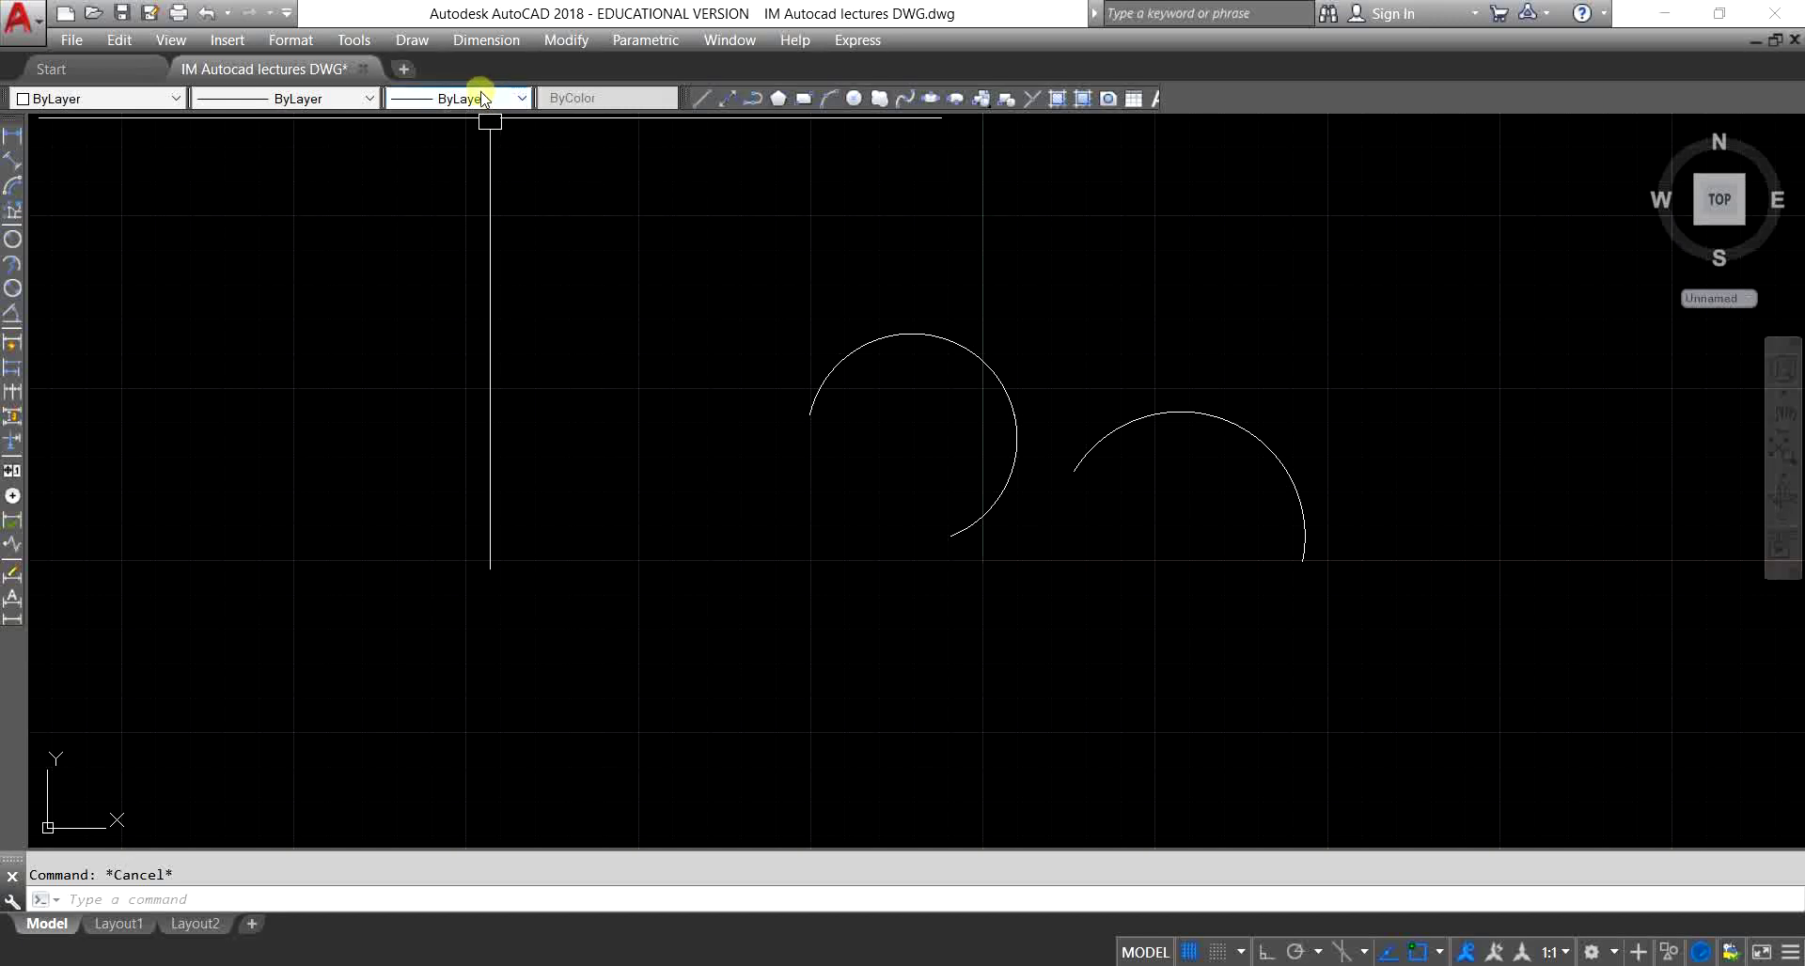
Step: Draw another three-point arc on the left from Draw > Arc > 3 Points
left_click(412, 41)
mouse_move(431, 329)
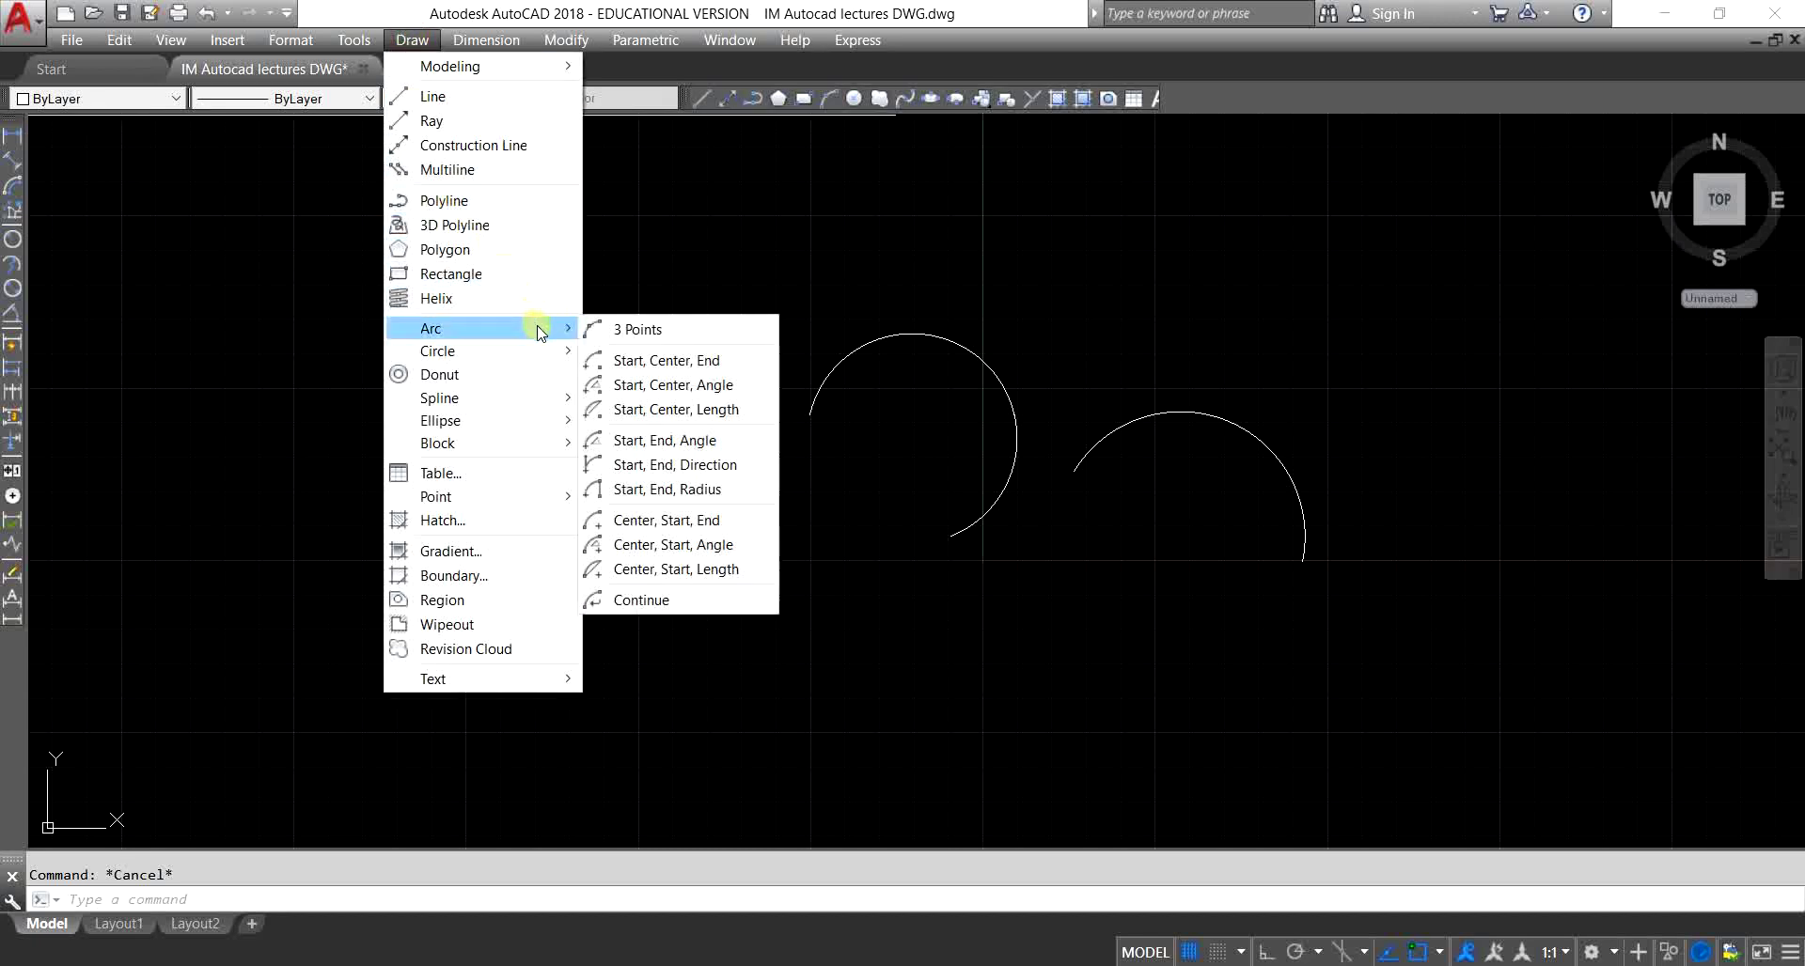
left_click(677, 331)
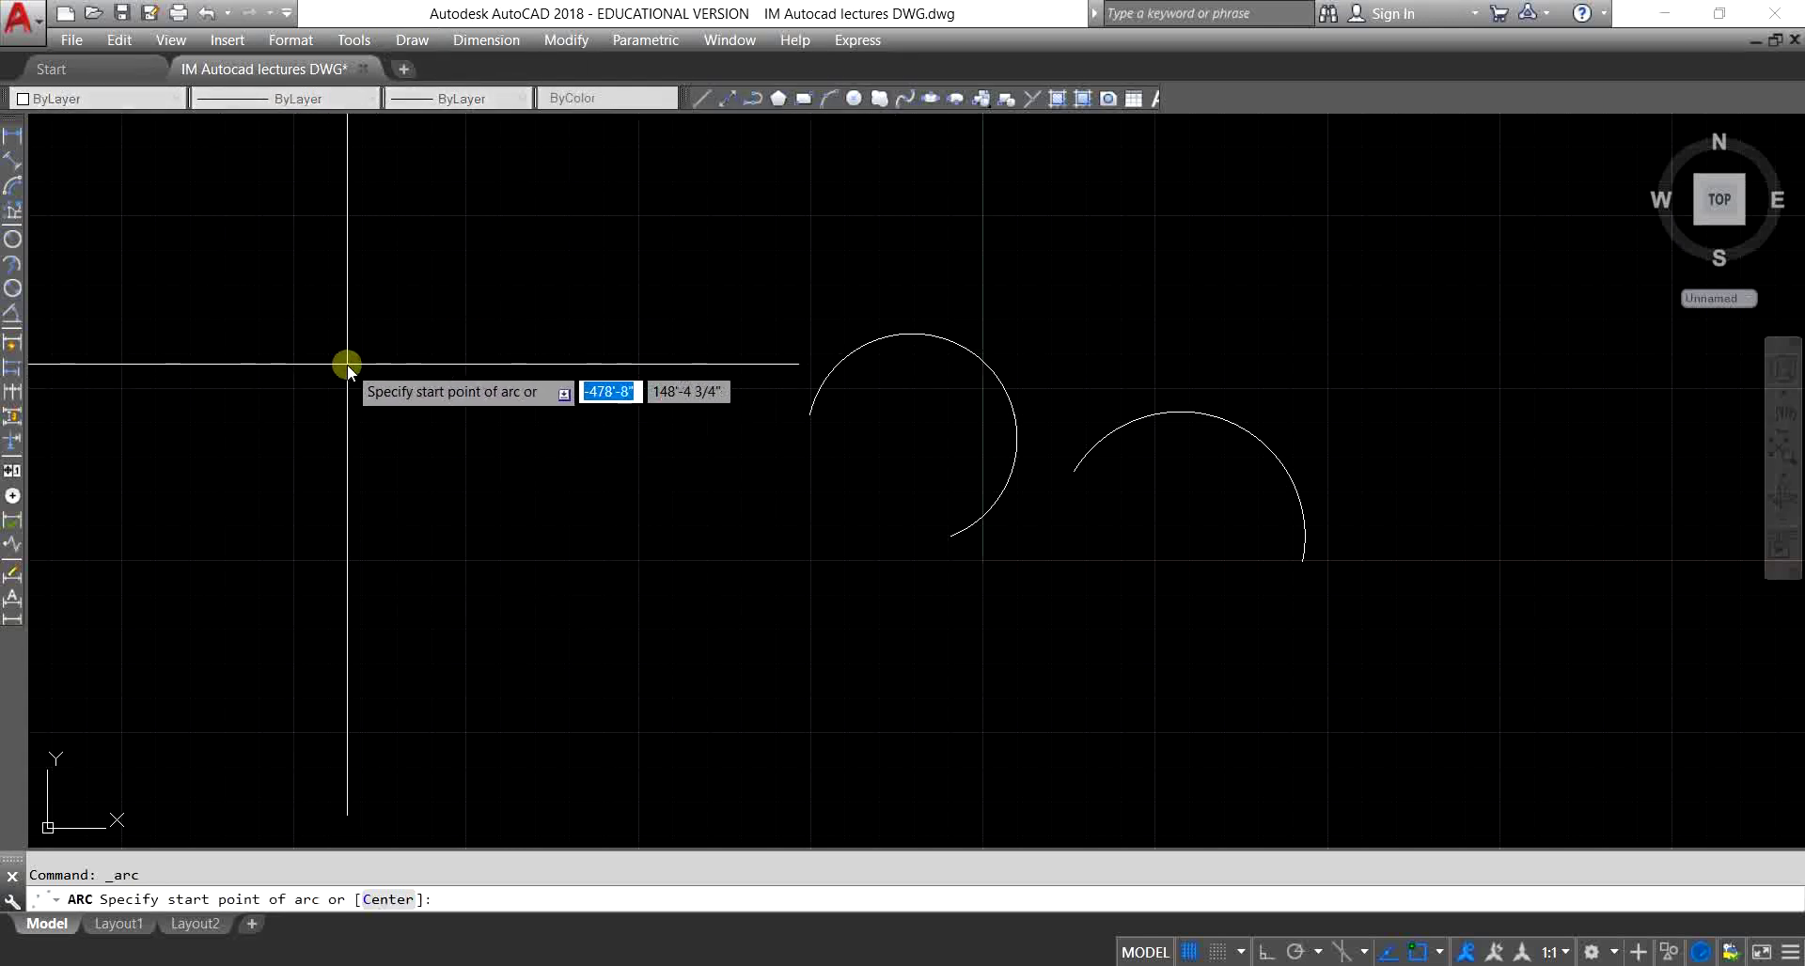
left_click(347, 364)
left_click(585, 365)
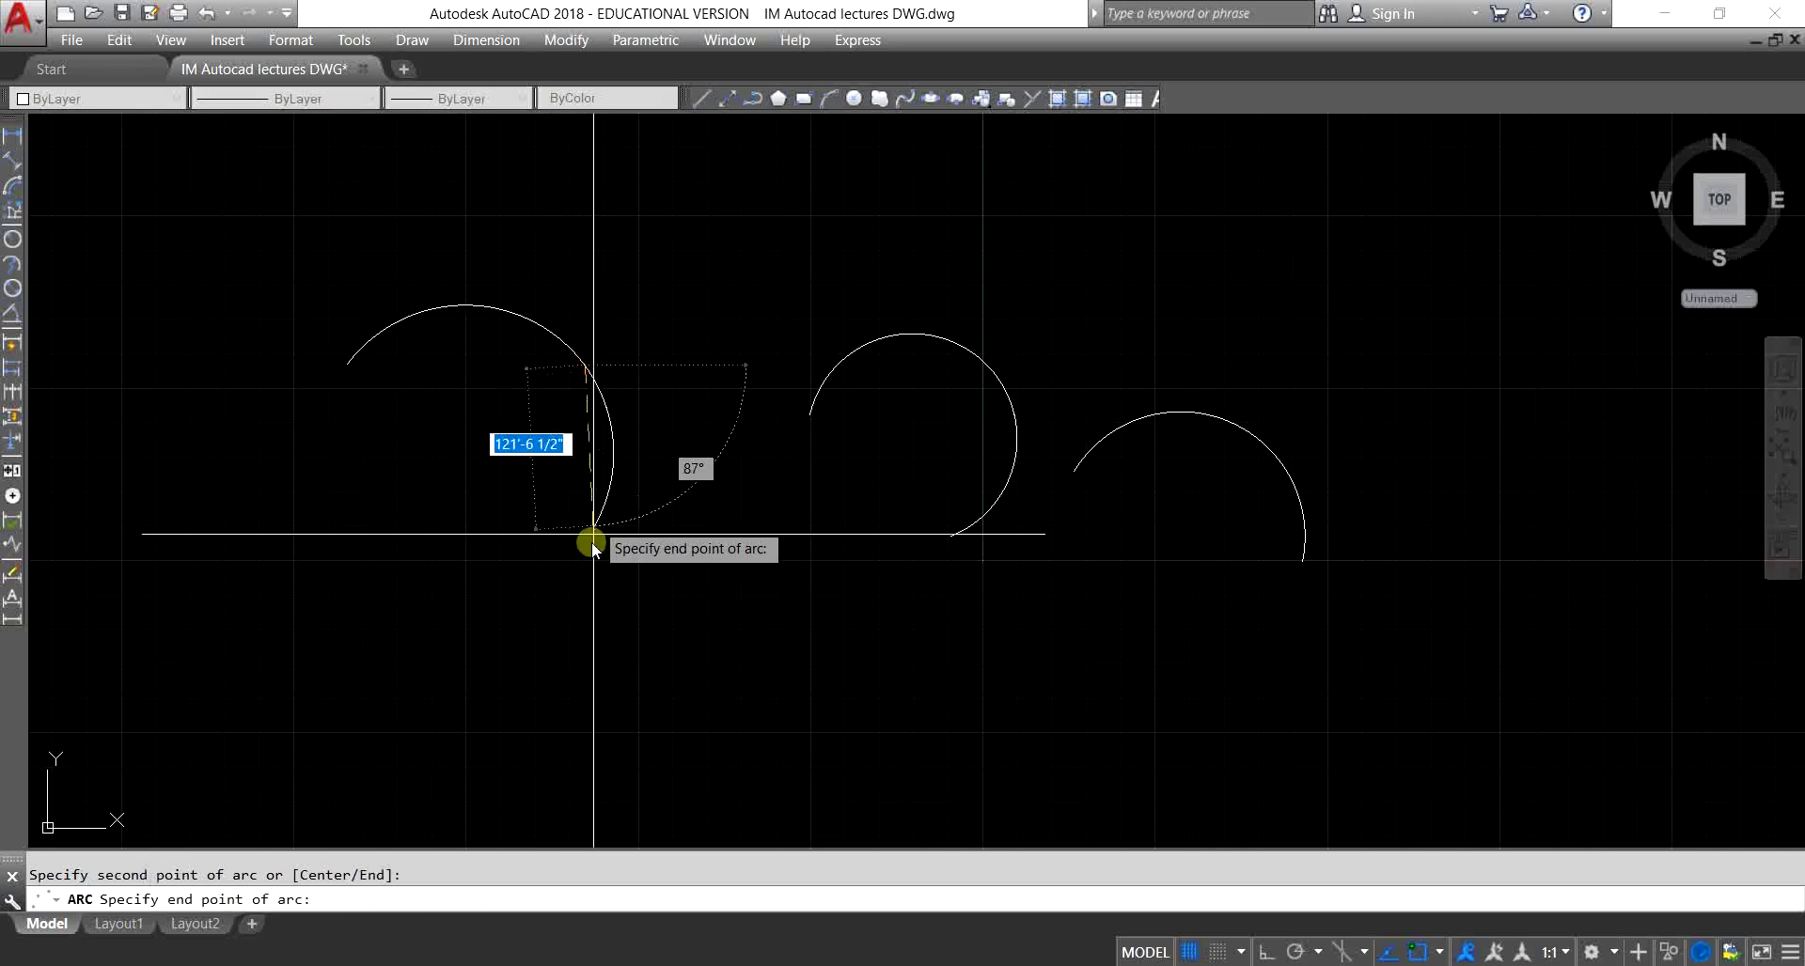
left_click(597, 550)
Step: Draw a large arc on the right by start, centre and end points
left_click(413, 39)
mouse_move(432, 329)
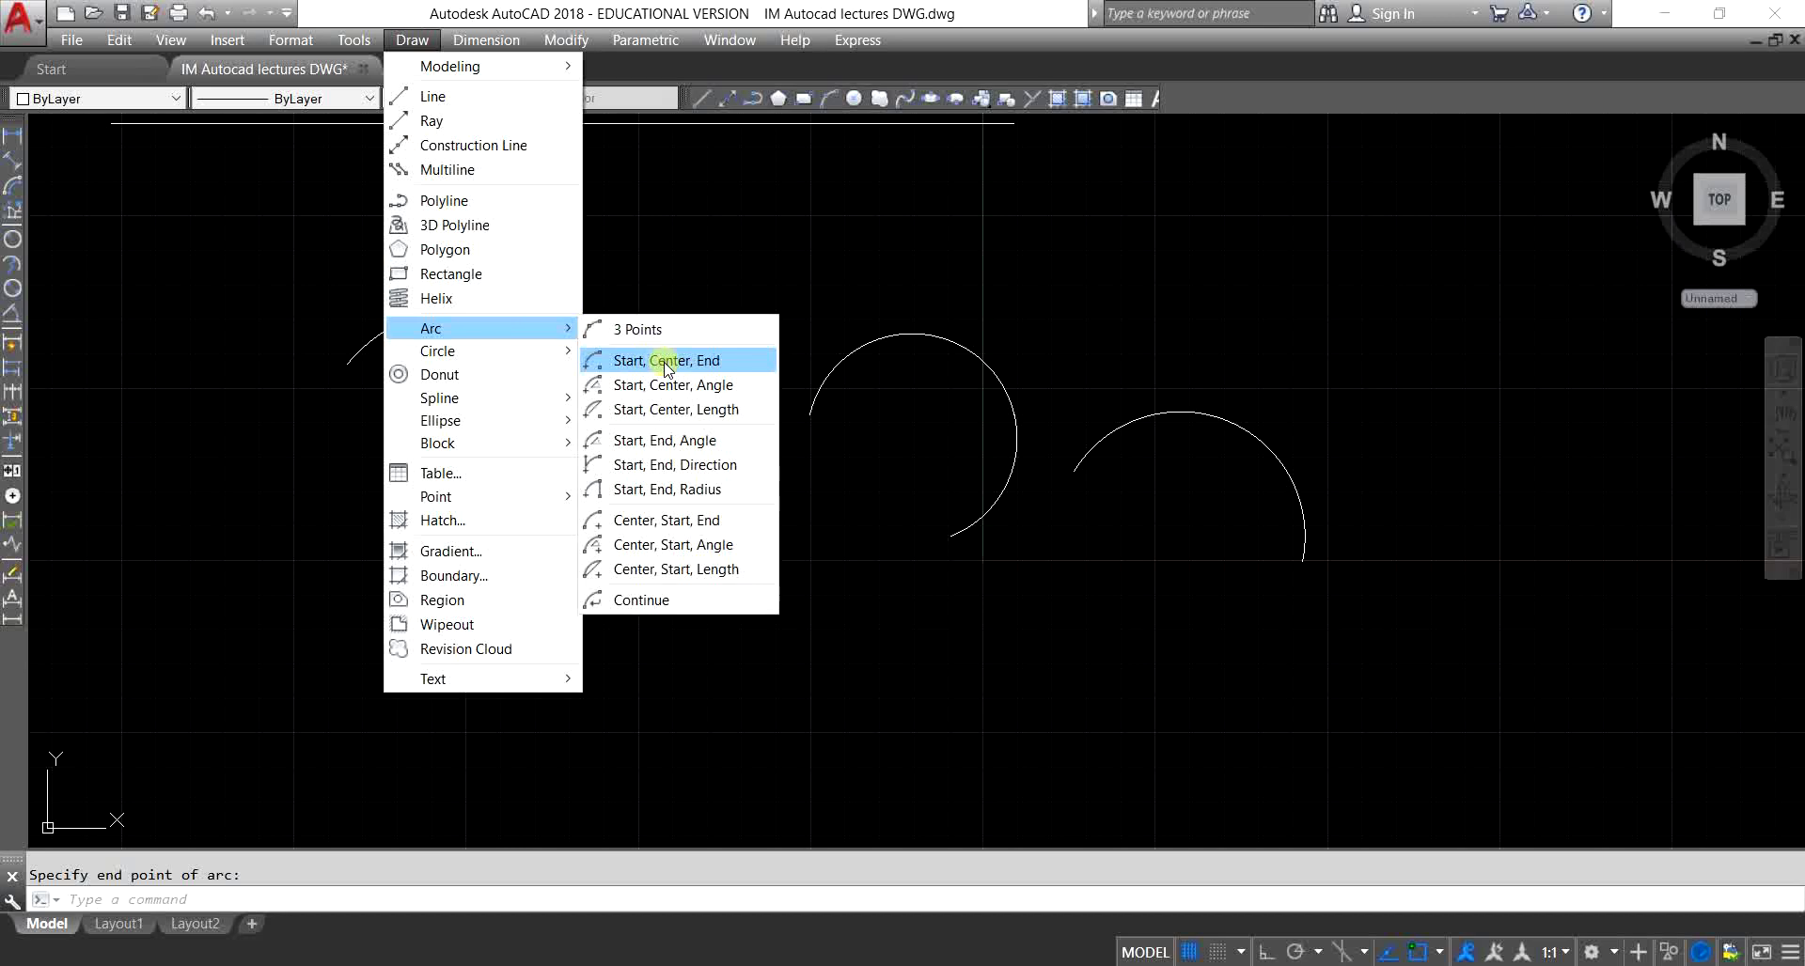
left_click(665, 361)
scroll(415, 426, "down", 2)
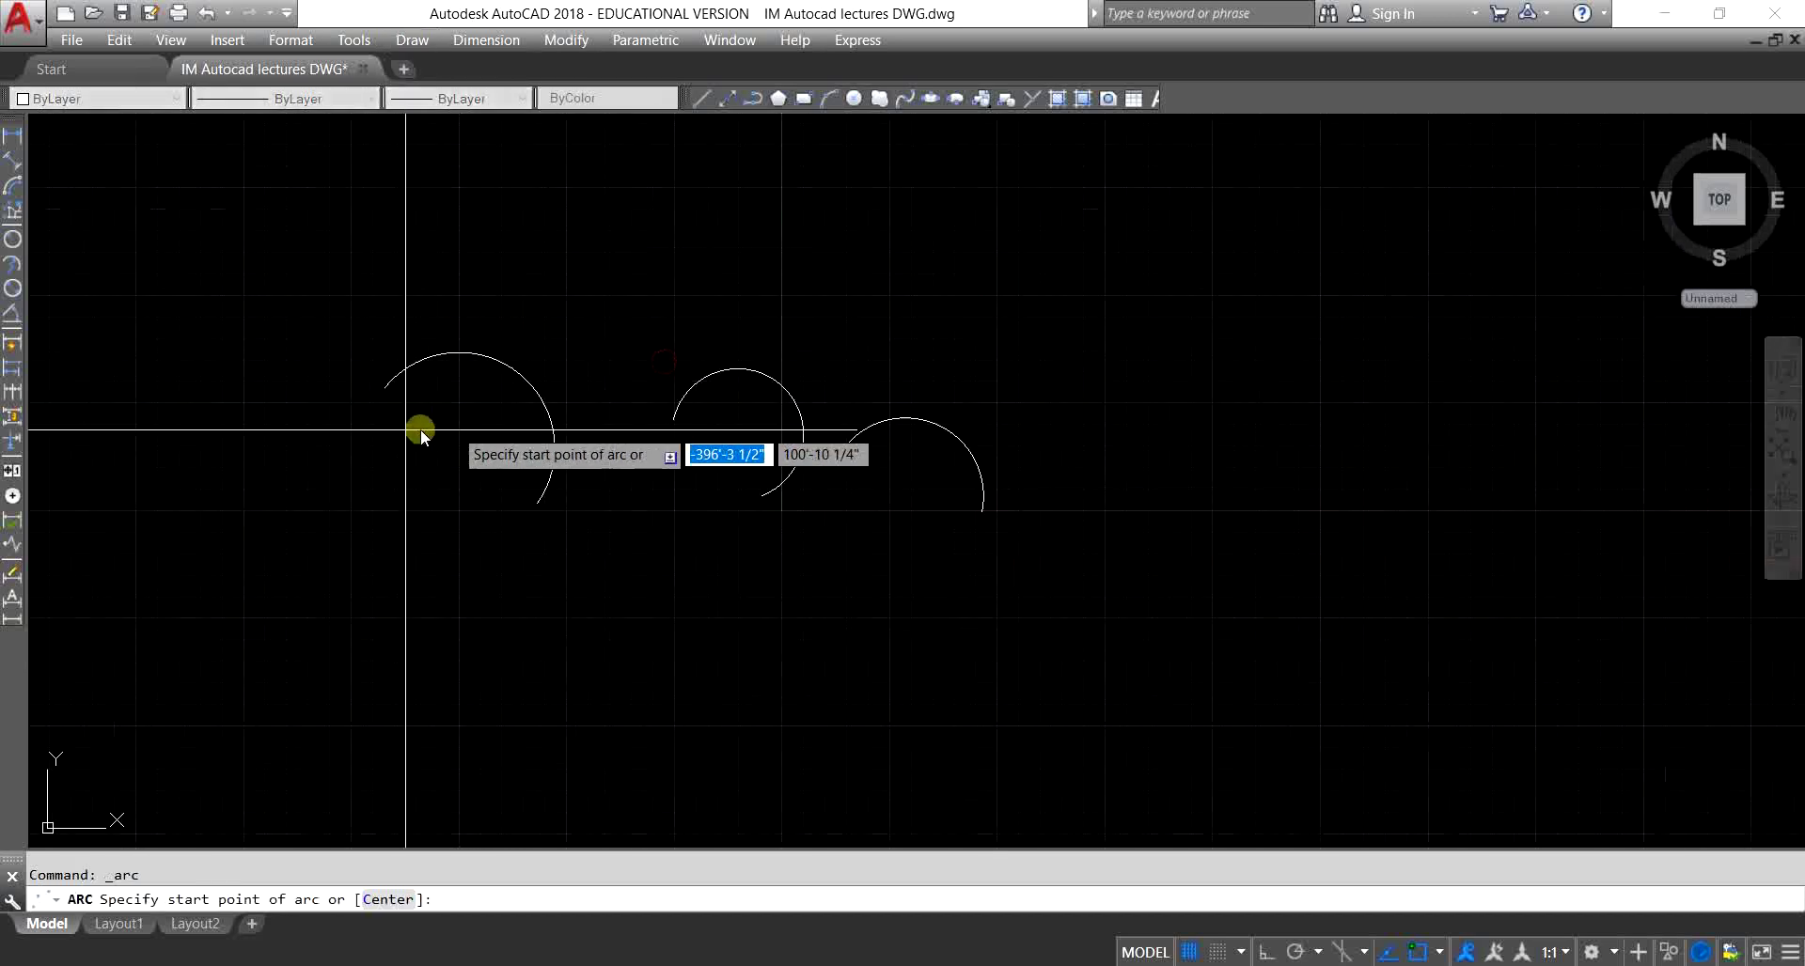
scroll(773, 342, "down", 3)
left_click(838, 310)
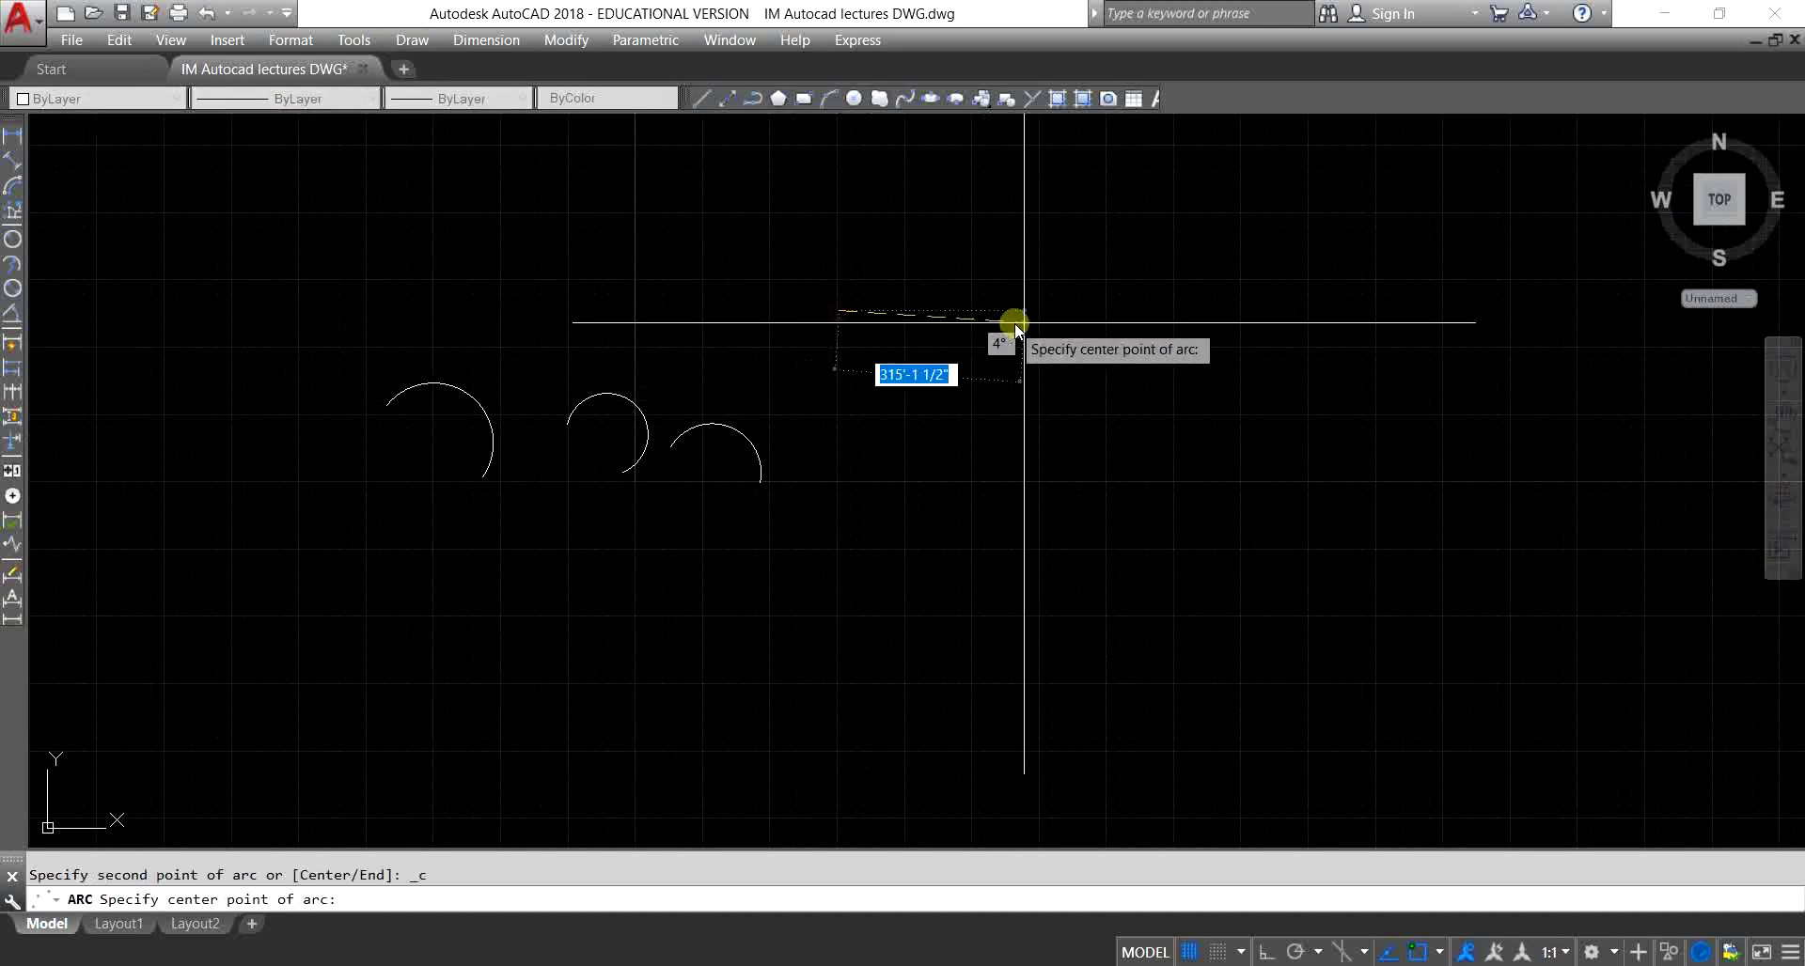
left_click(1170, 362)
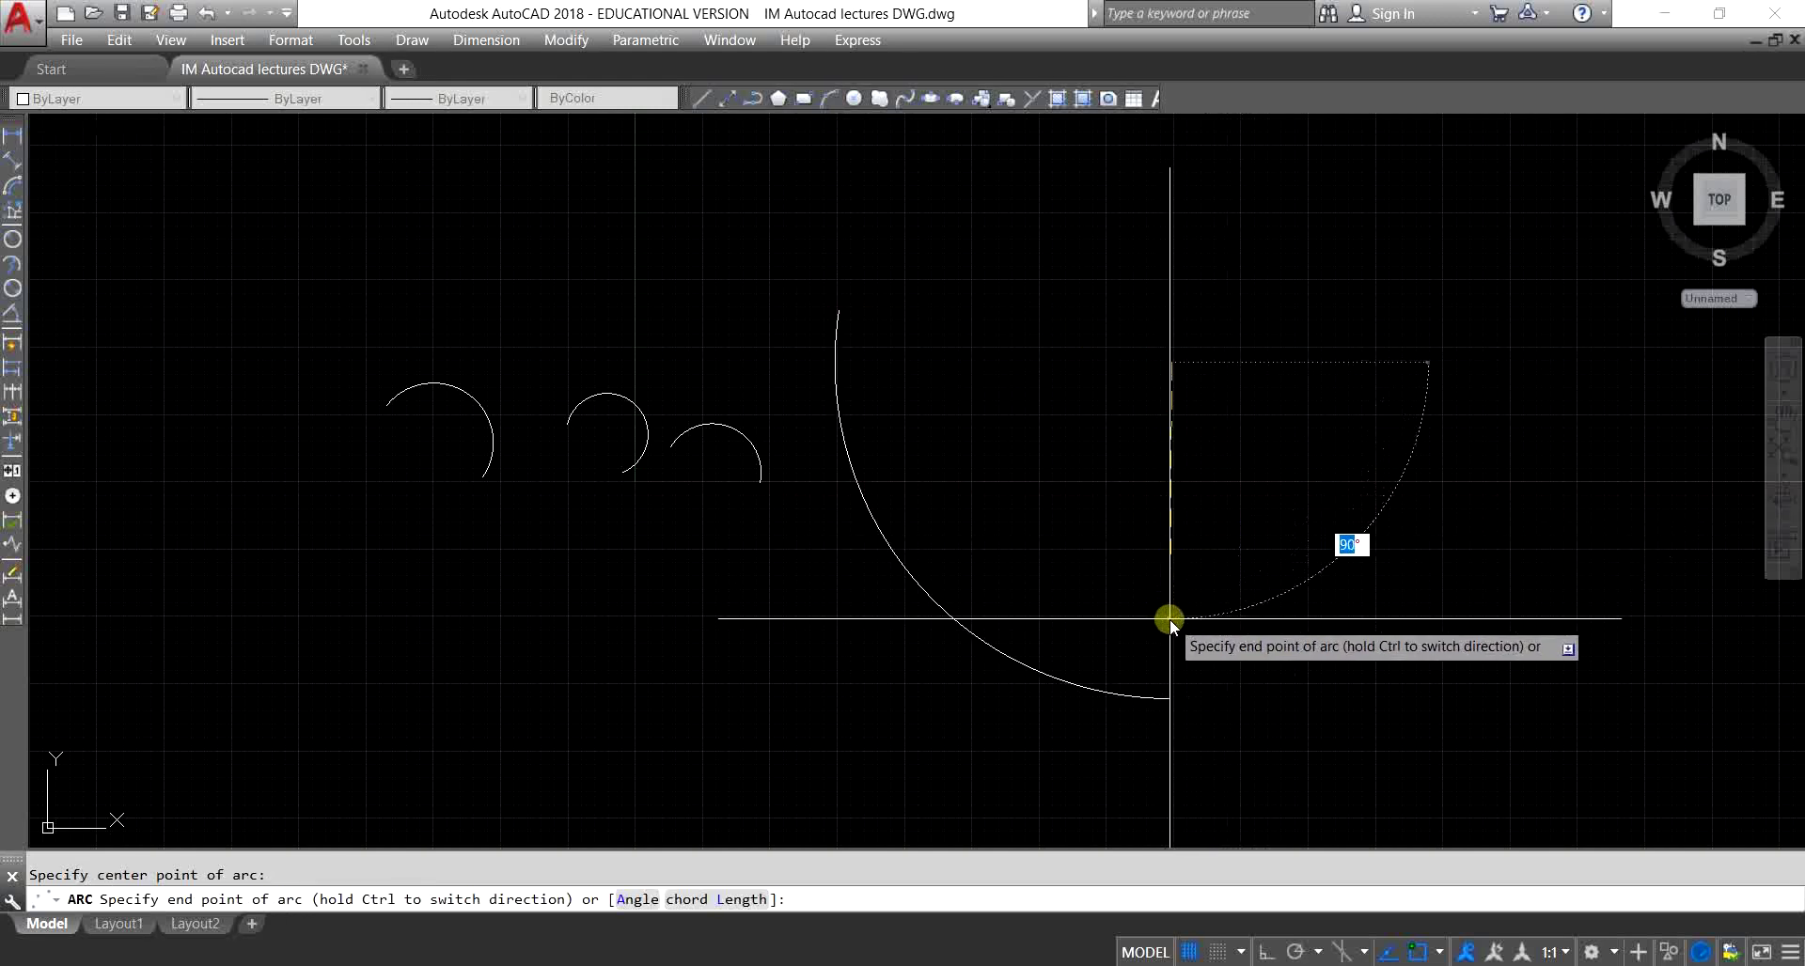
left_click(1171, 620)
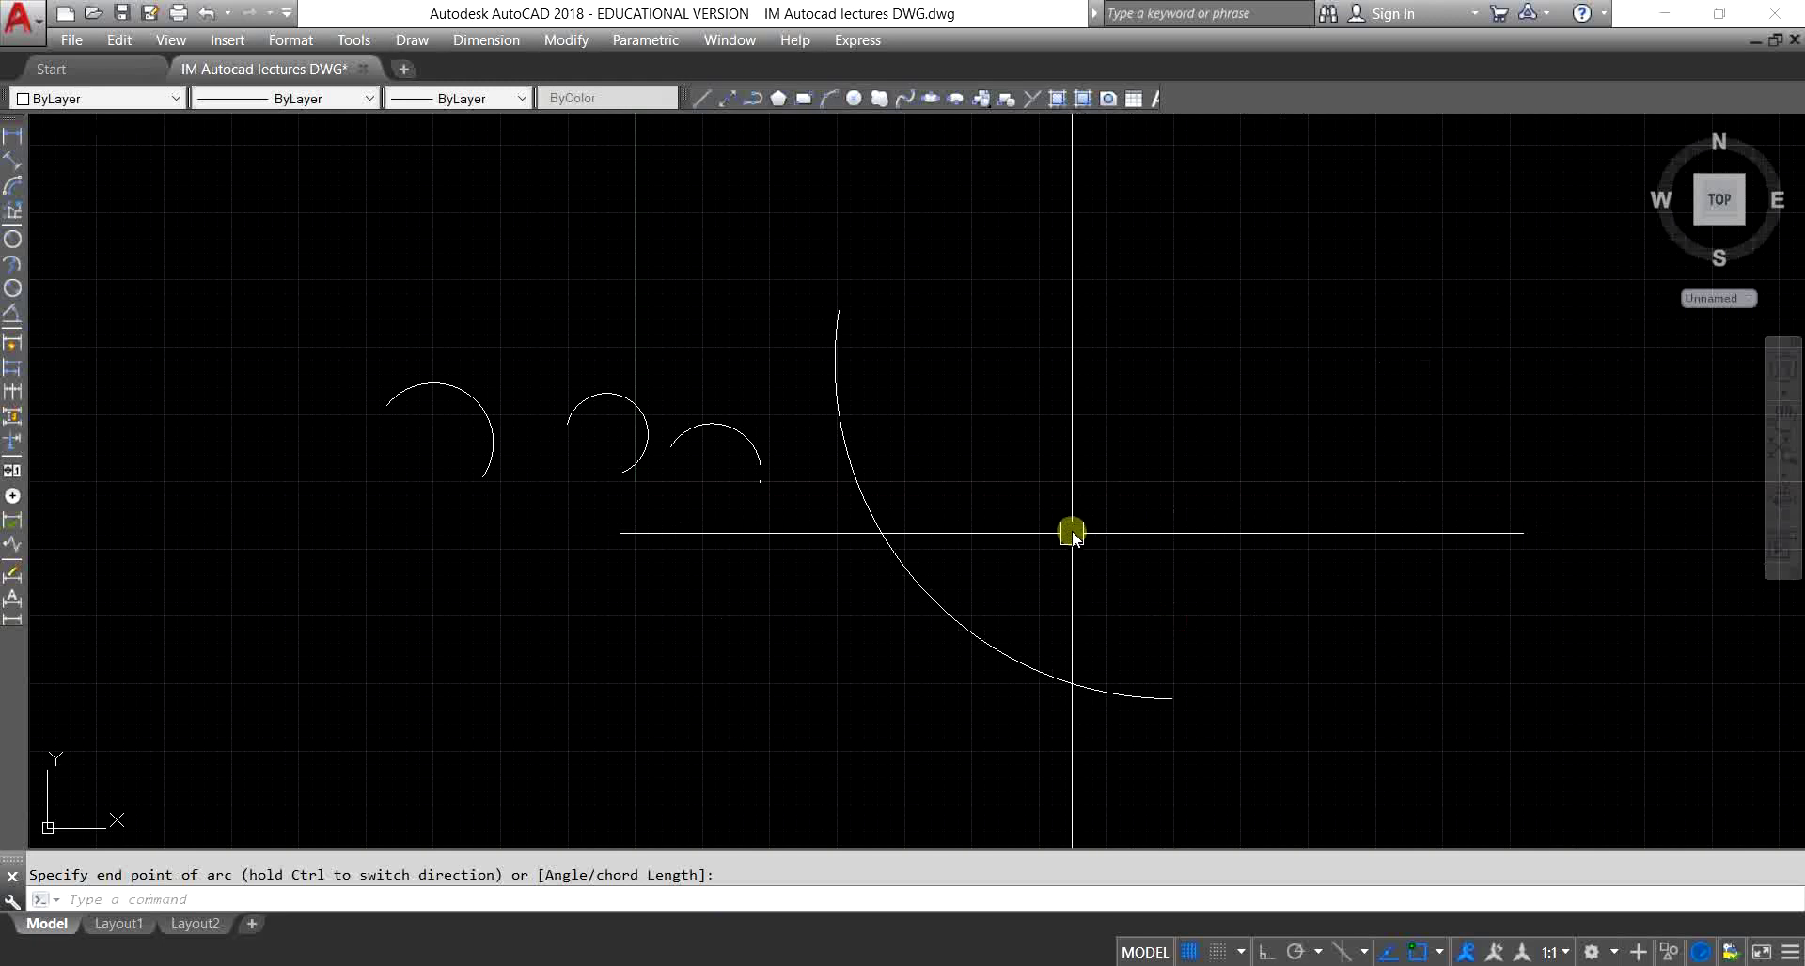
left_click(407, 42)
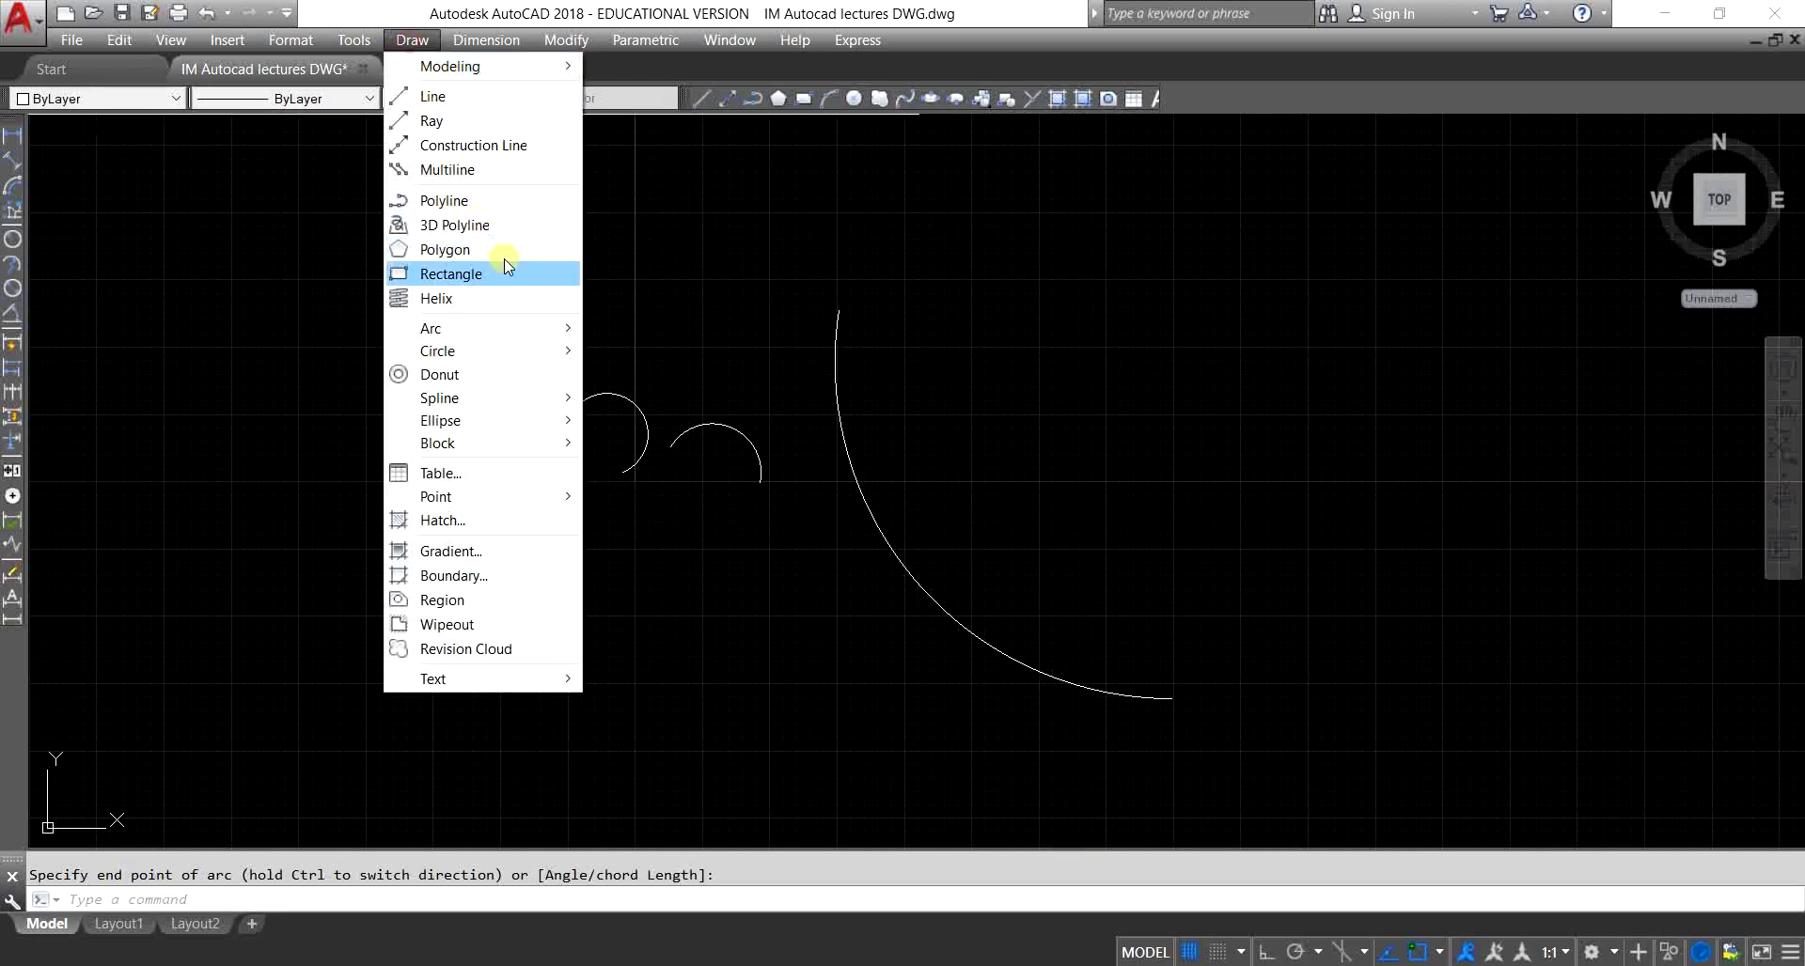
mouse_move(430, 329)
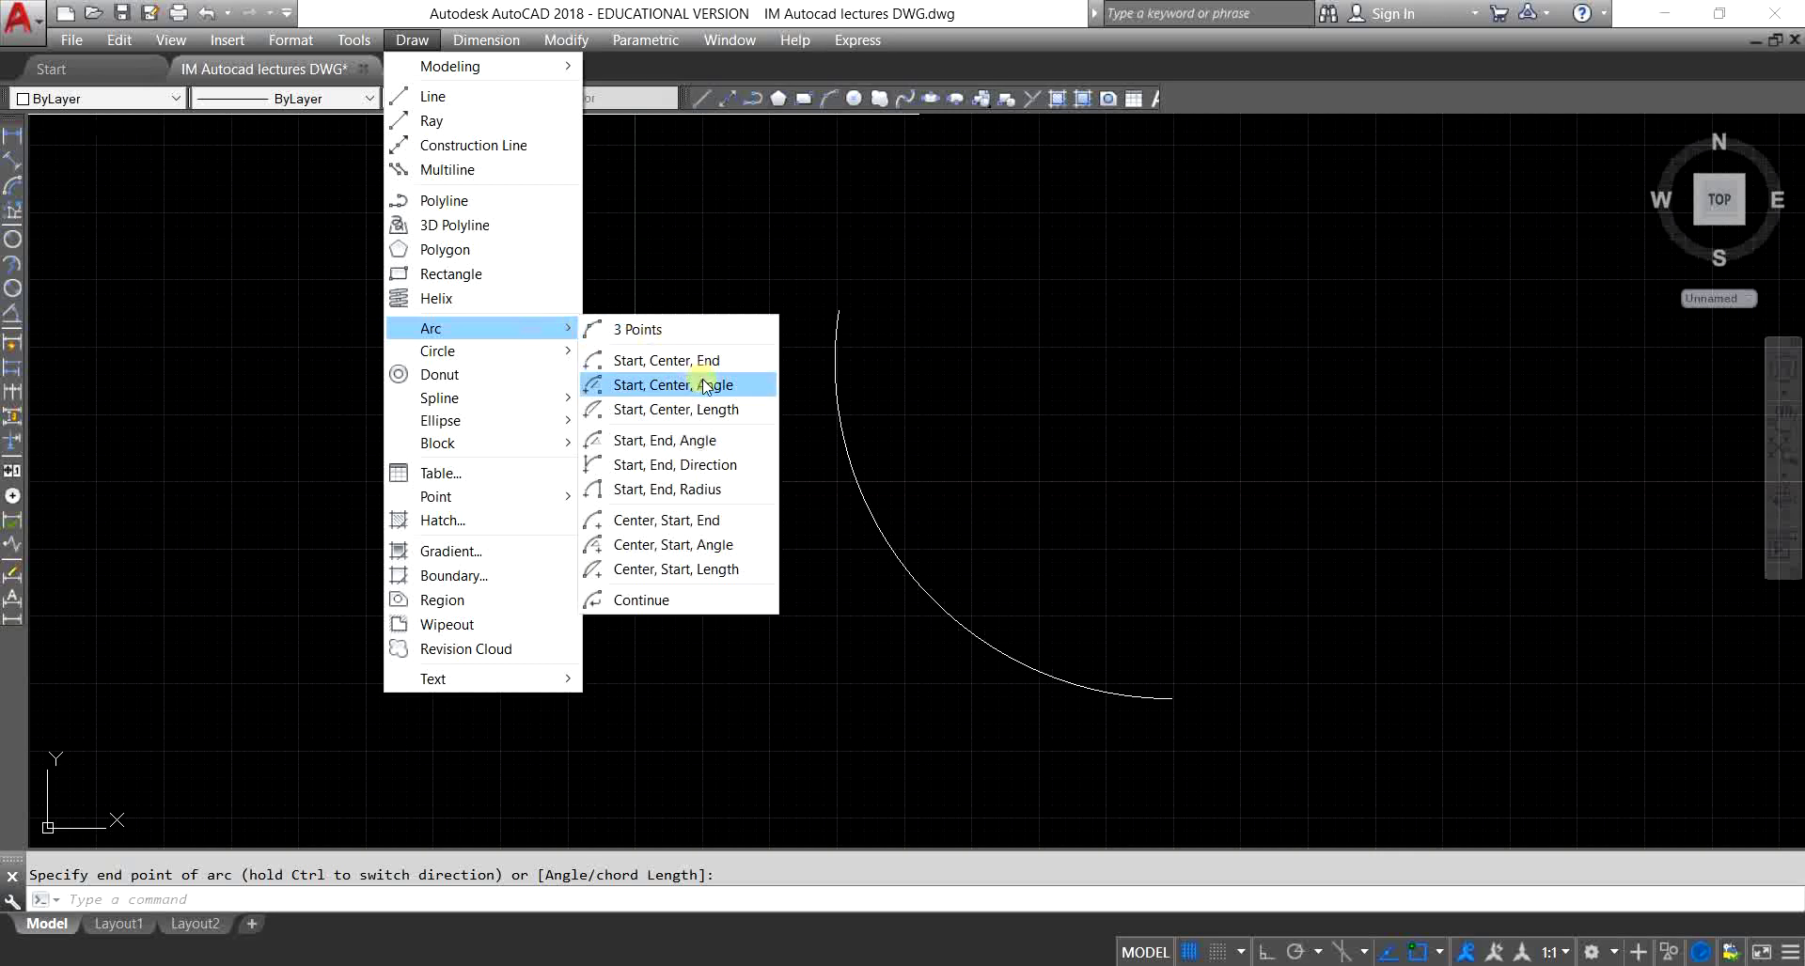
Step: Draw an arc right of the large arc by start point, centre point and a 45° included angle
left_click(707, 389)
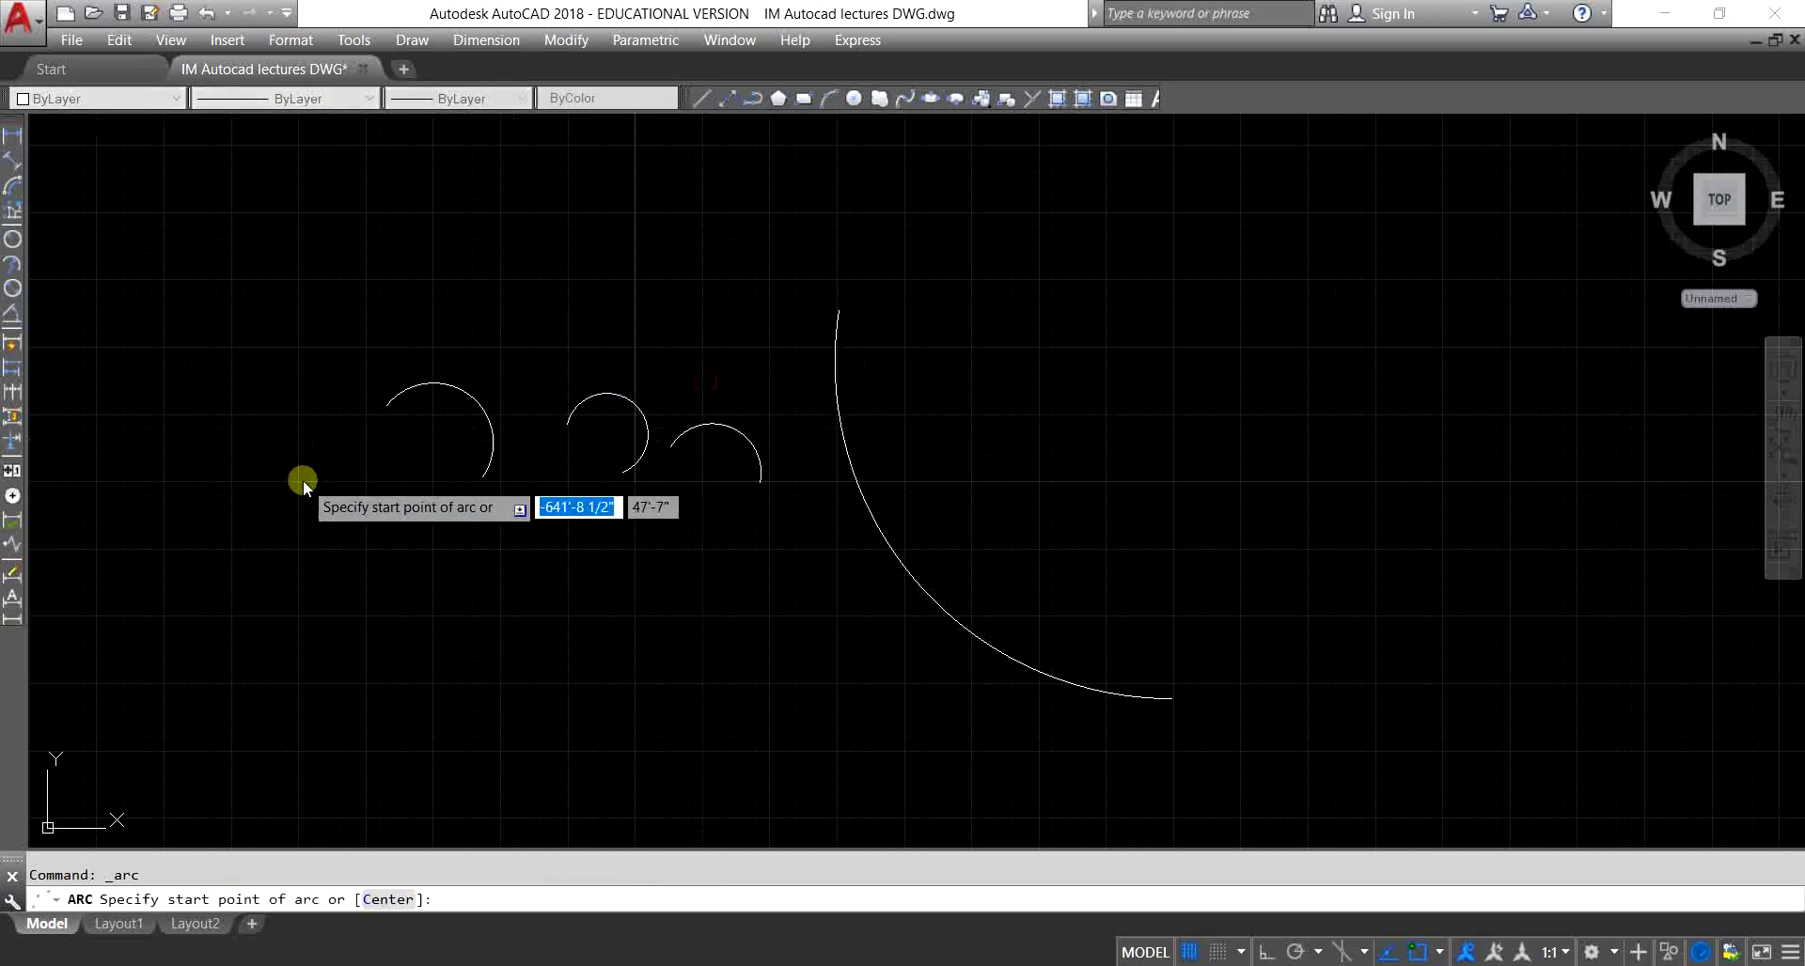
scroll(743, 365, "up", 2)
scroll(463, 519, "down", 2)
left_click(937, 299)
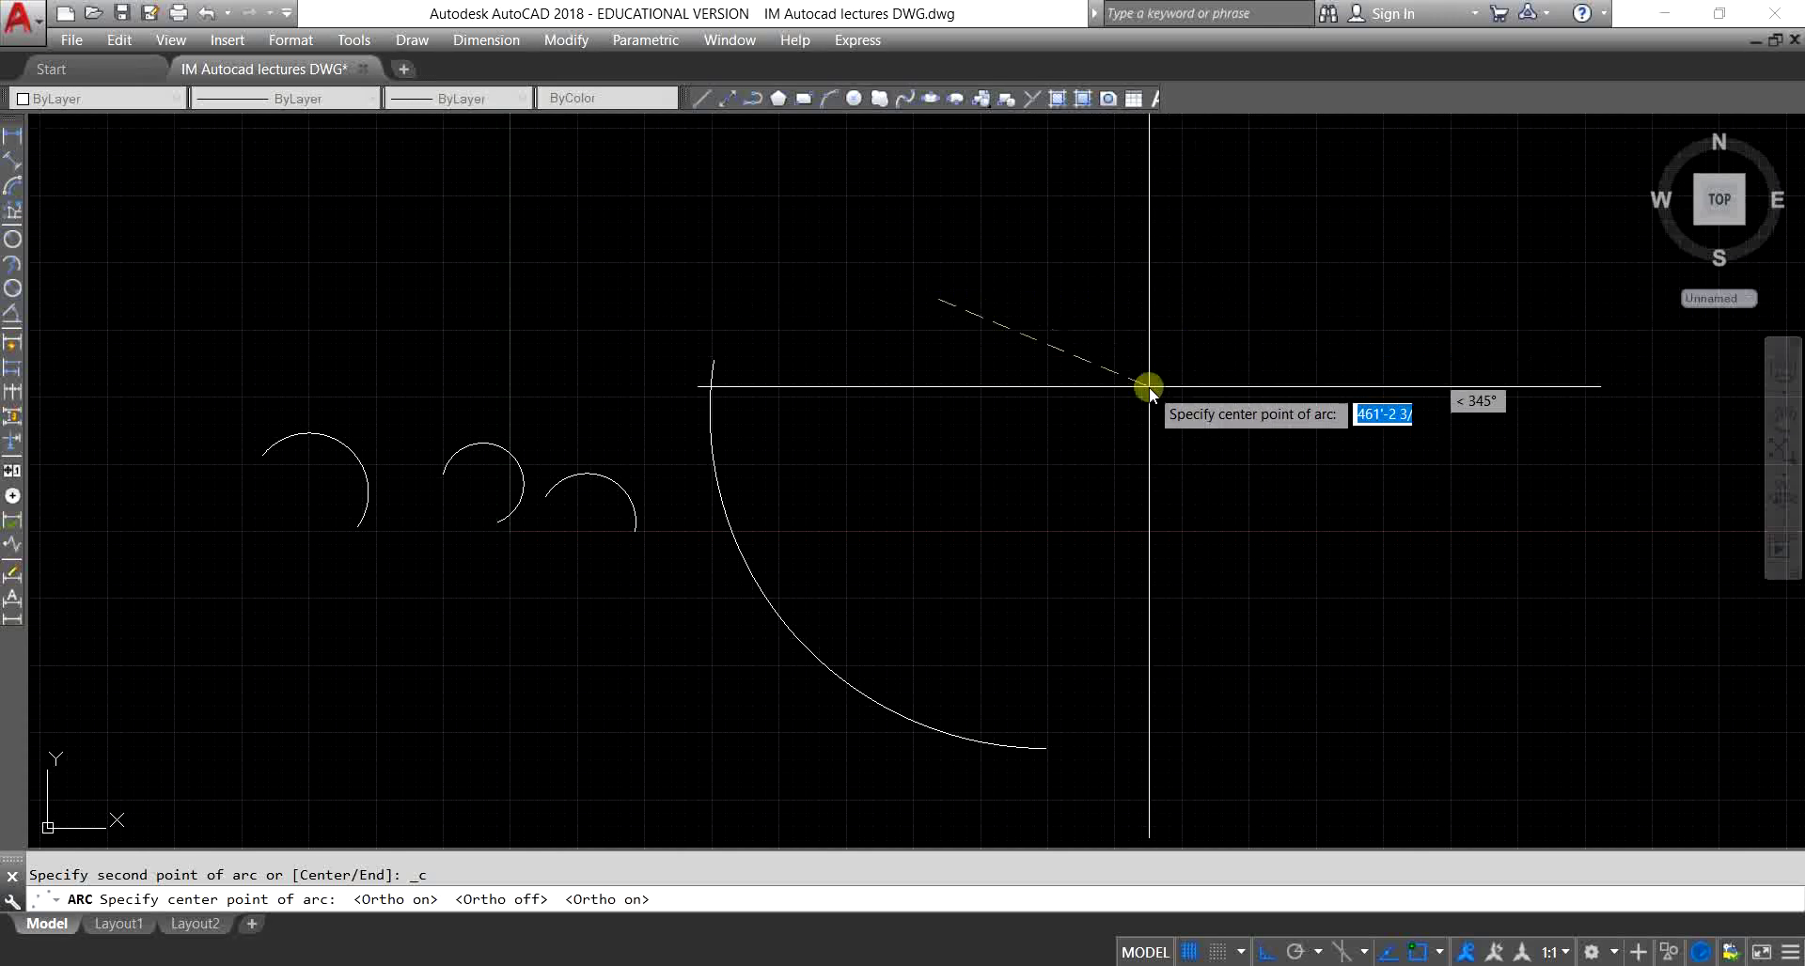
left_click(1284, 300)
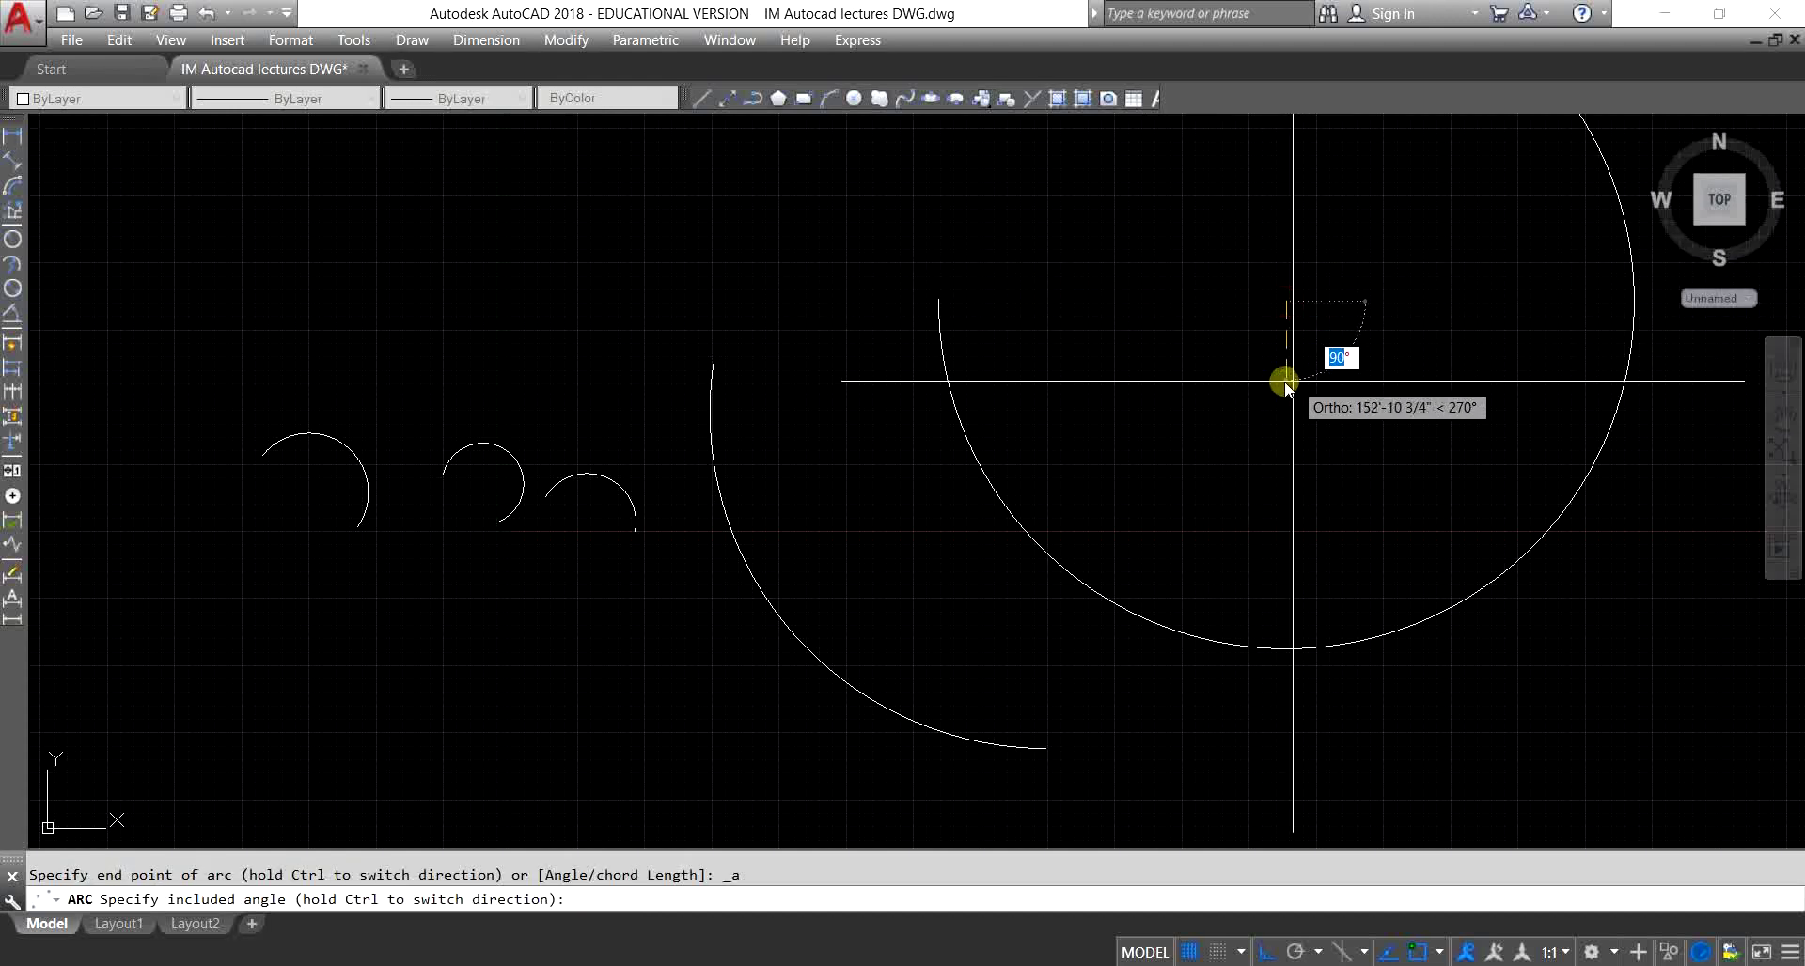
scroll(1284, 381, "up", 2)
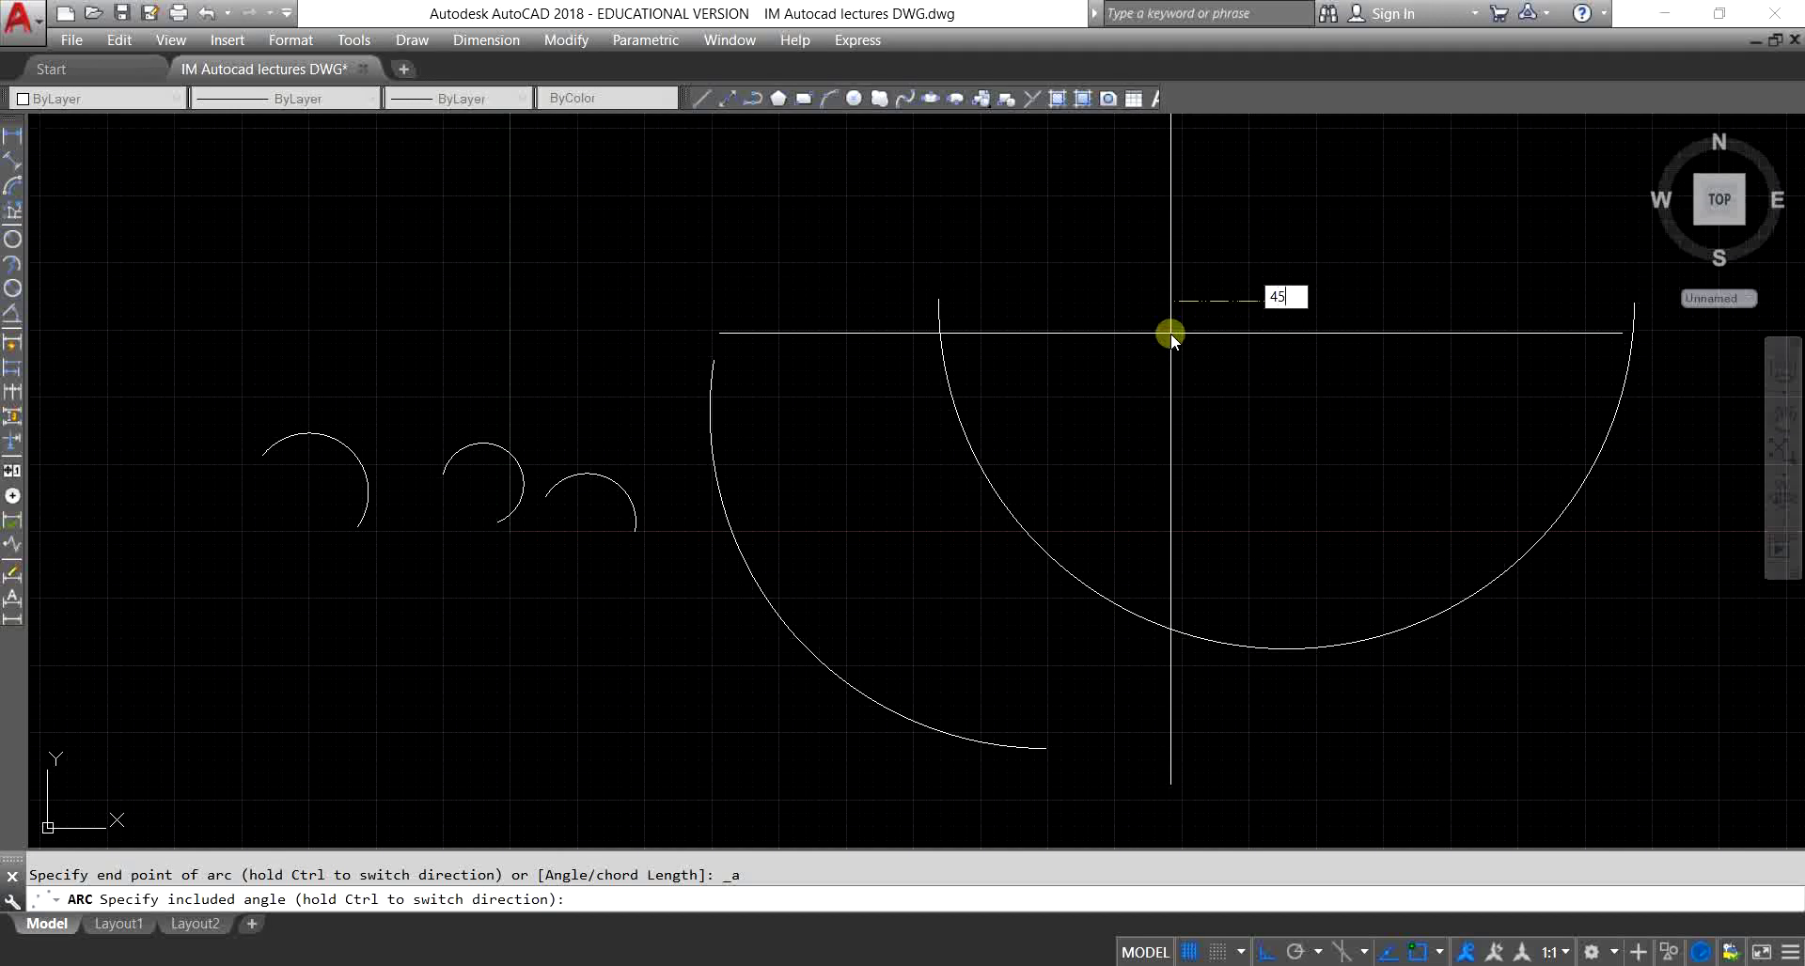
type("45")
key("Return")
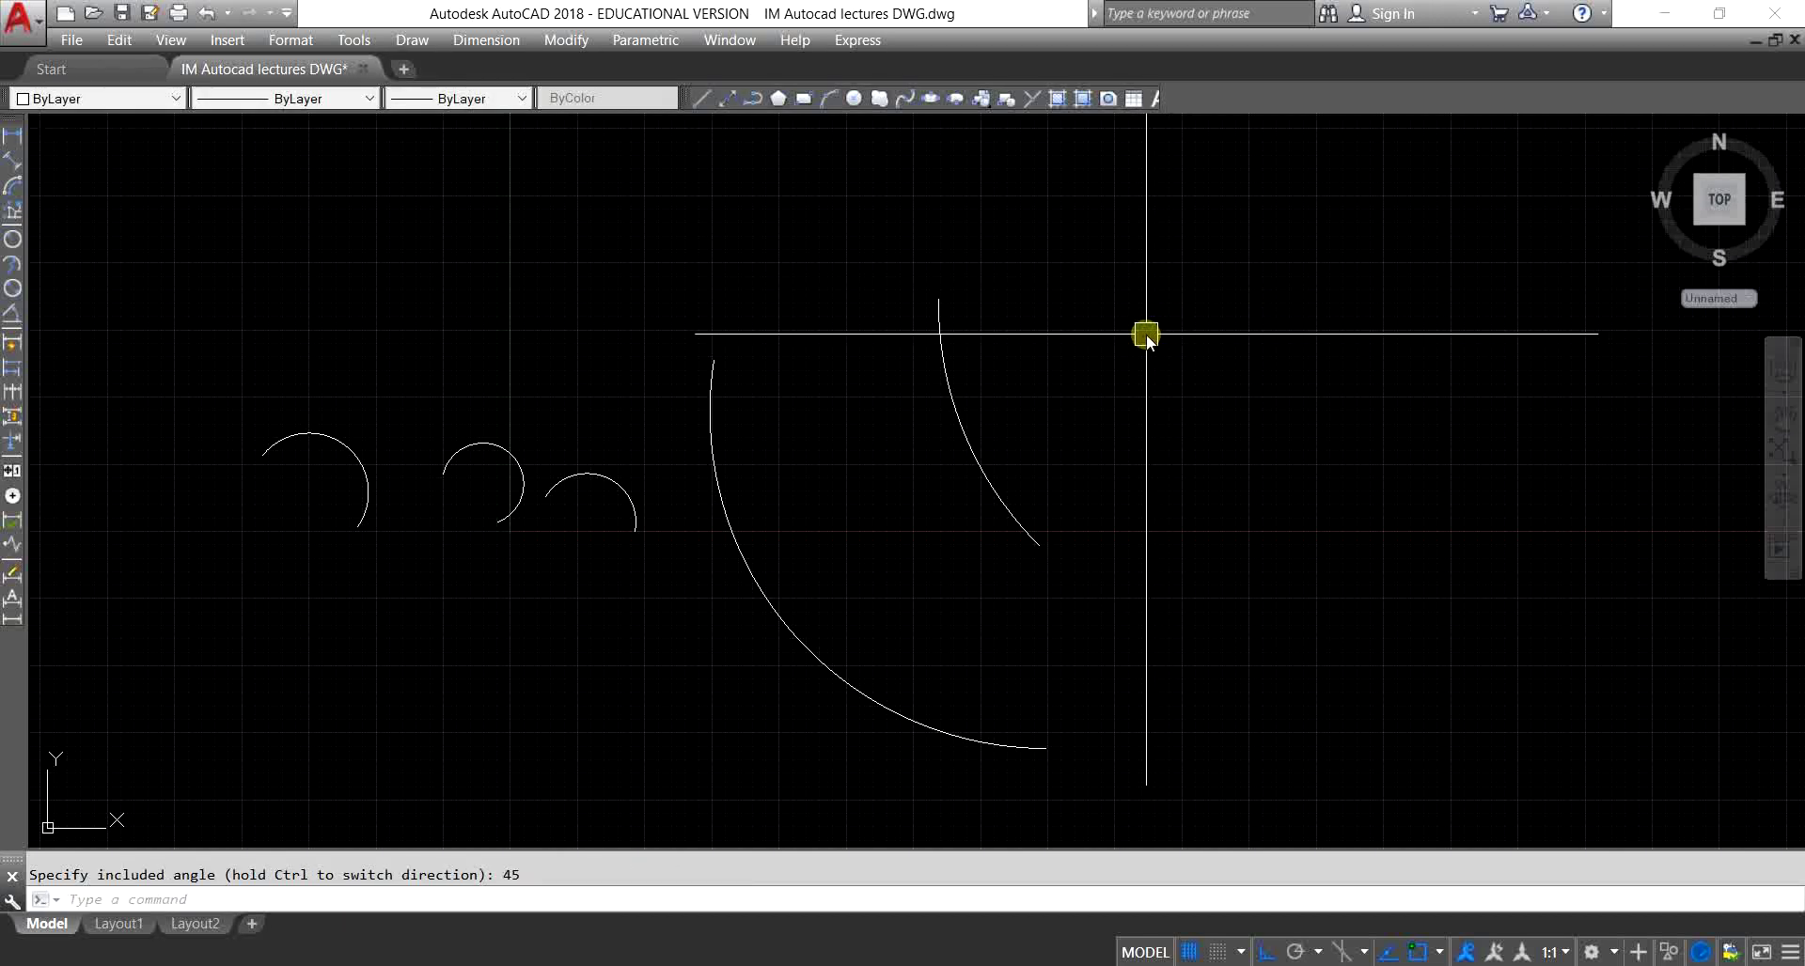
type("l")
key("Return")
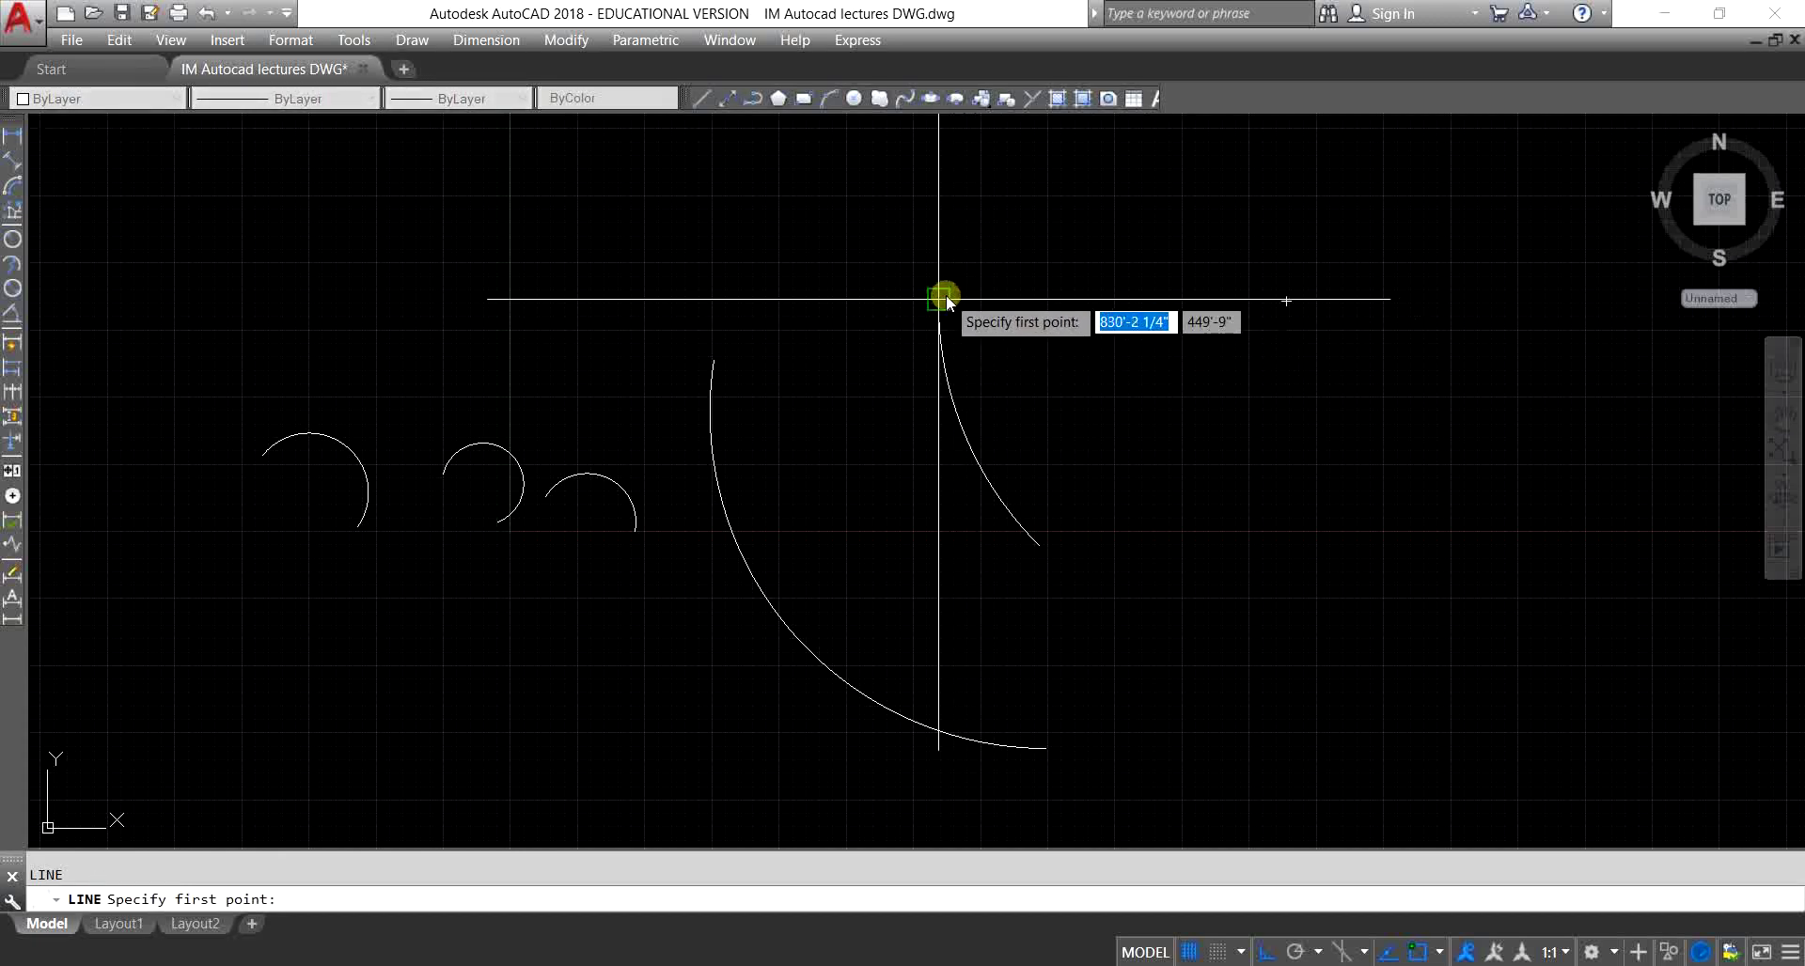
Step: Draw a horizontal line right from the arc's top end and a diagonal line to its lower end
left_click(942, 299)
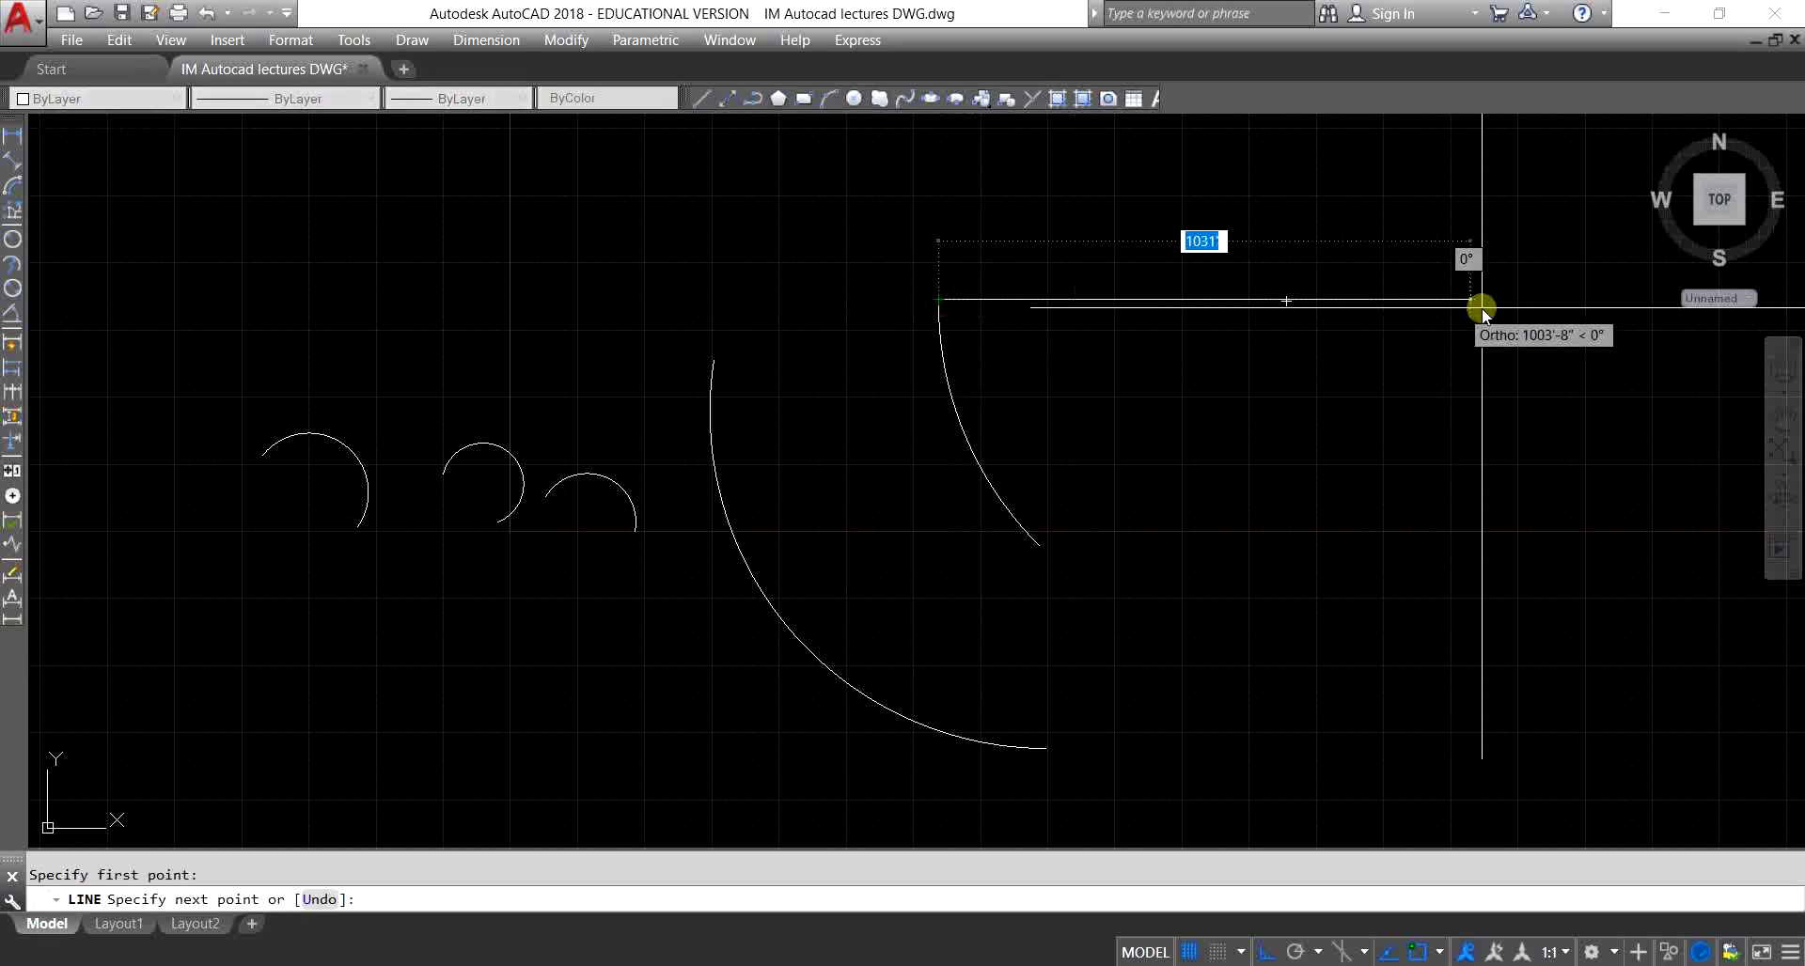
left_click(1481, 299)
key("Escape")
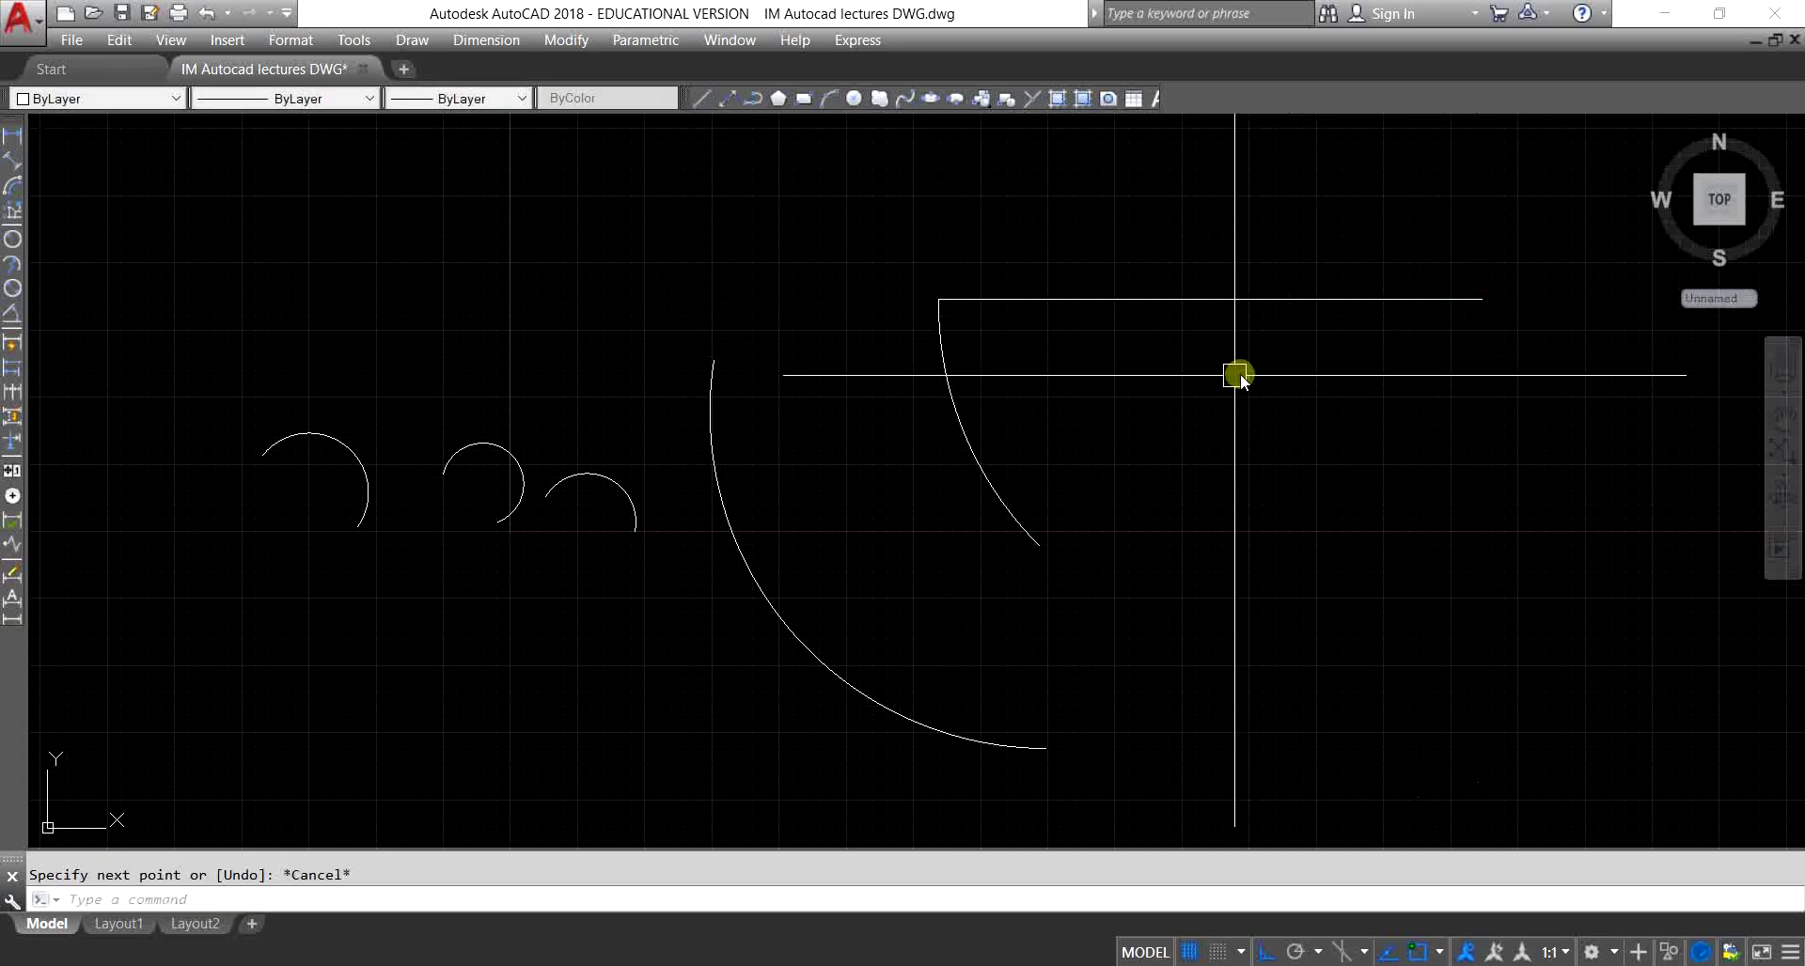
key("Return")
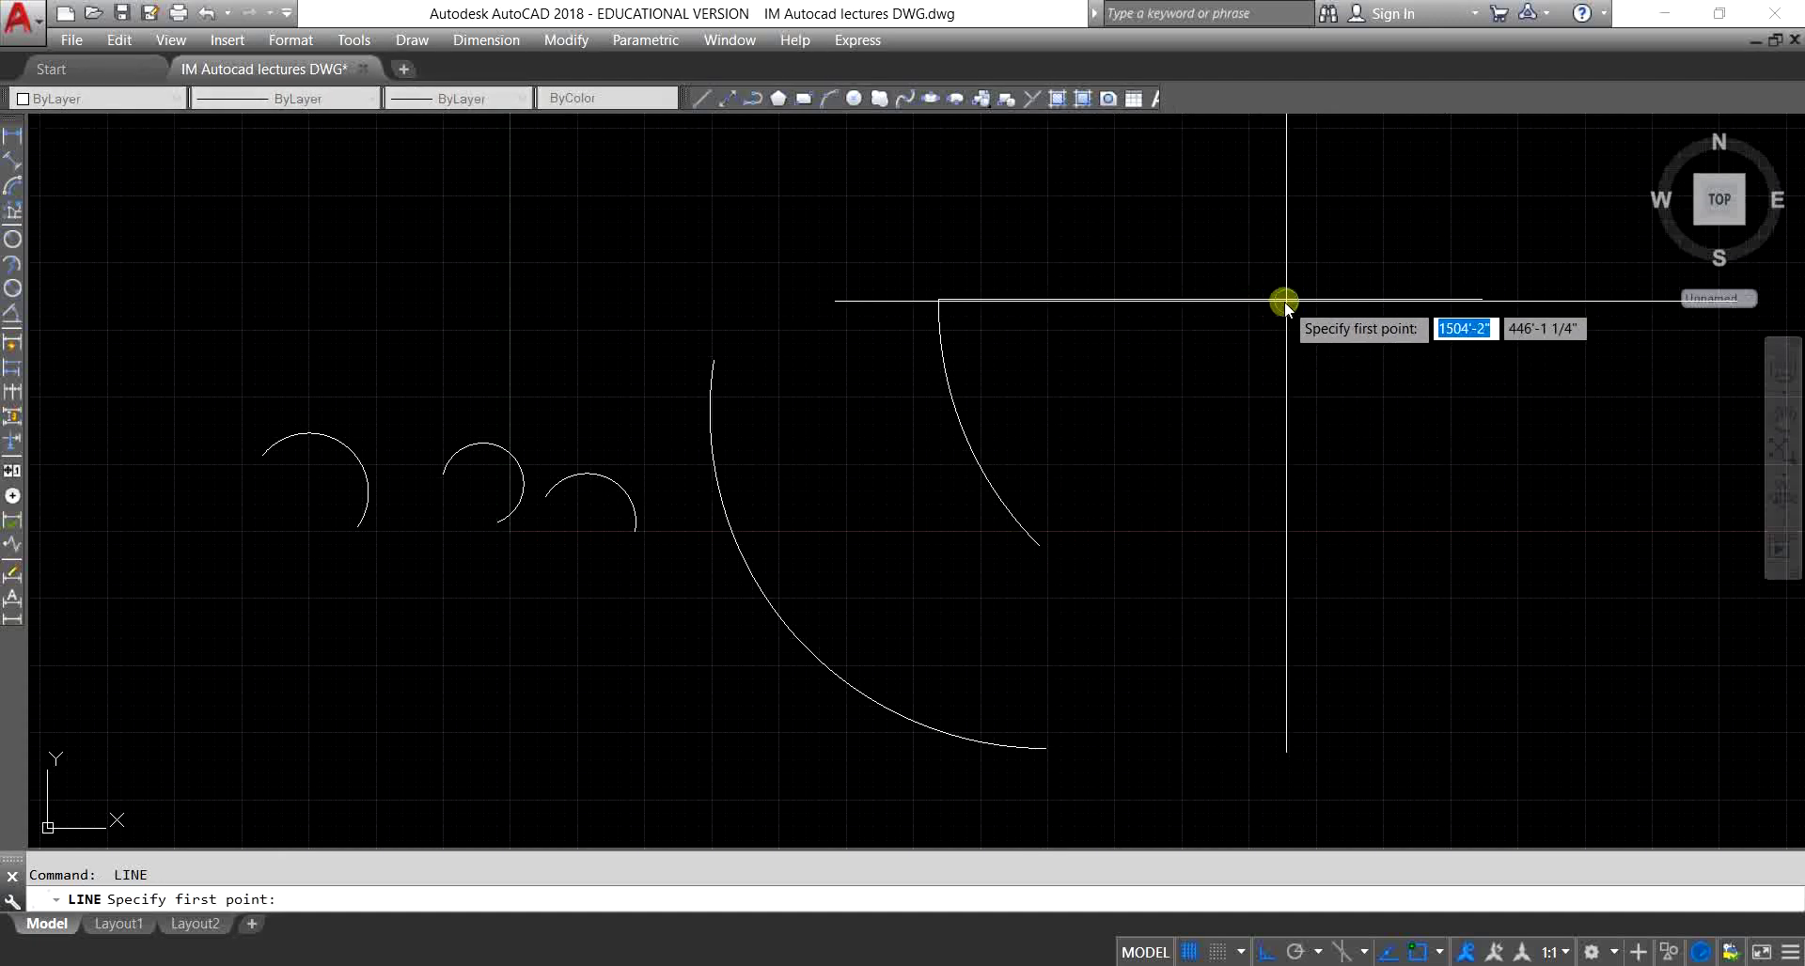
left_click(1286, 300)
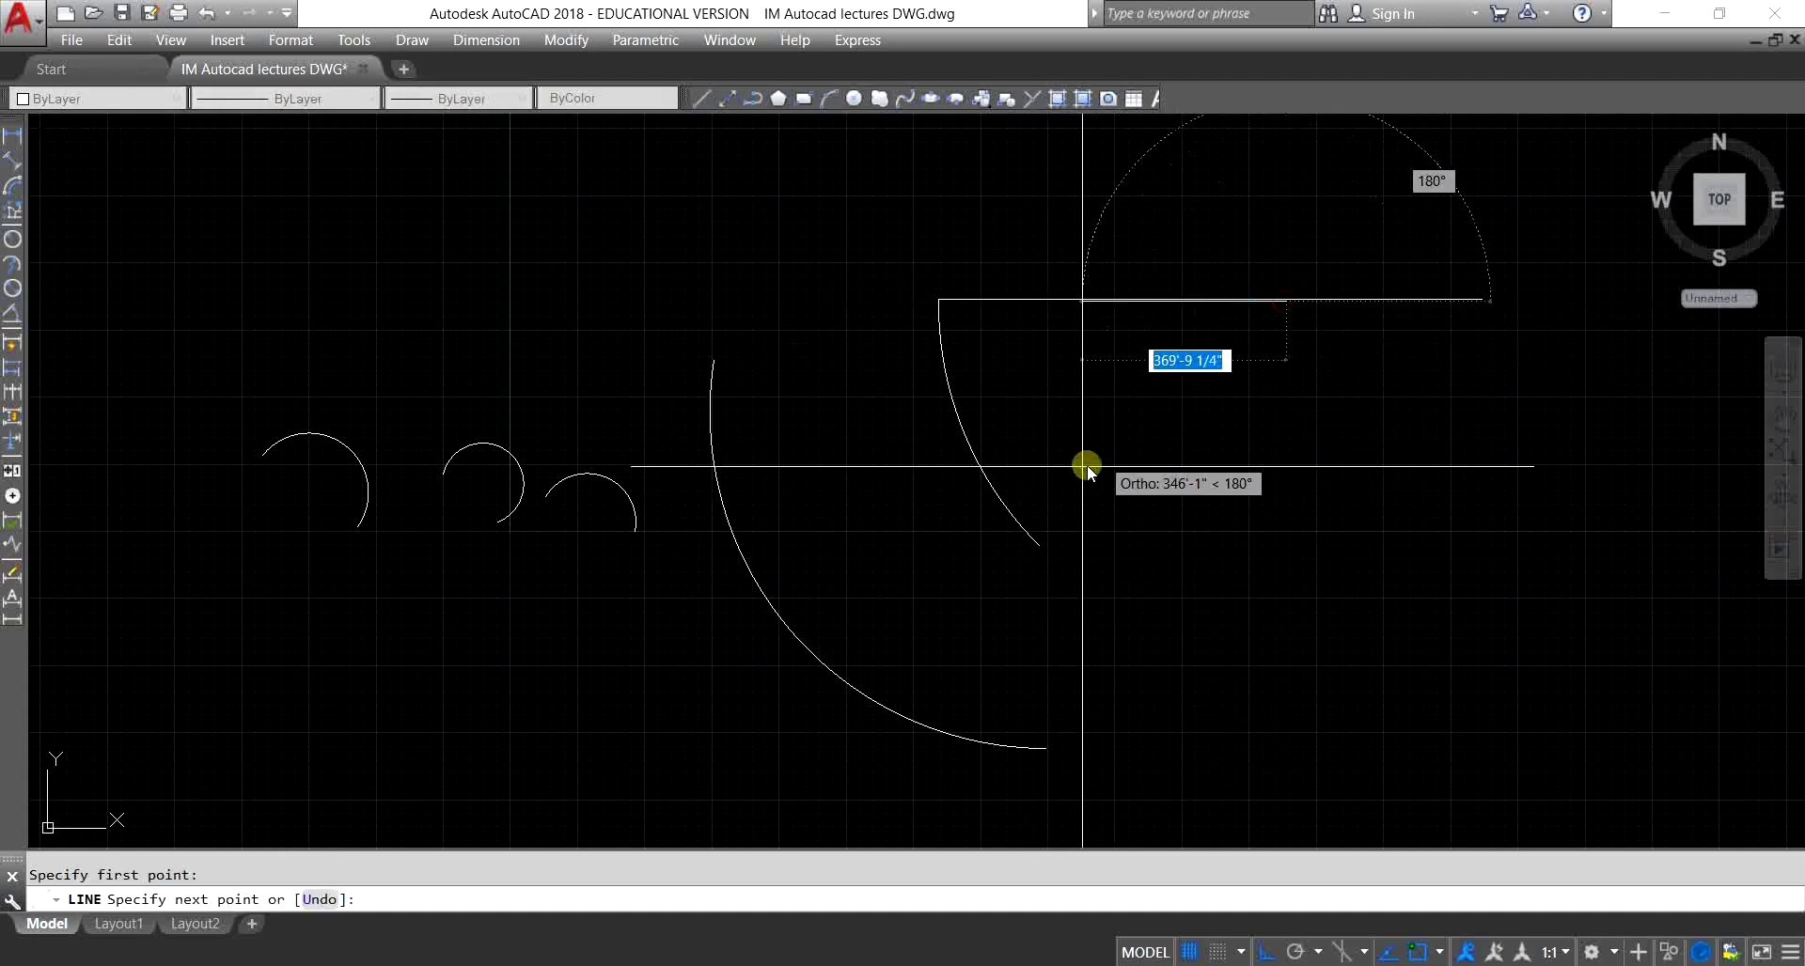
left_click(1038, 544)
key("Escape")
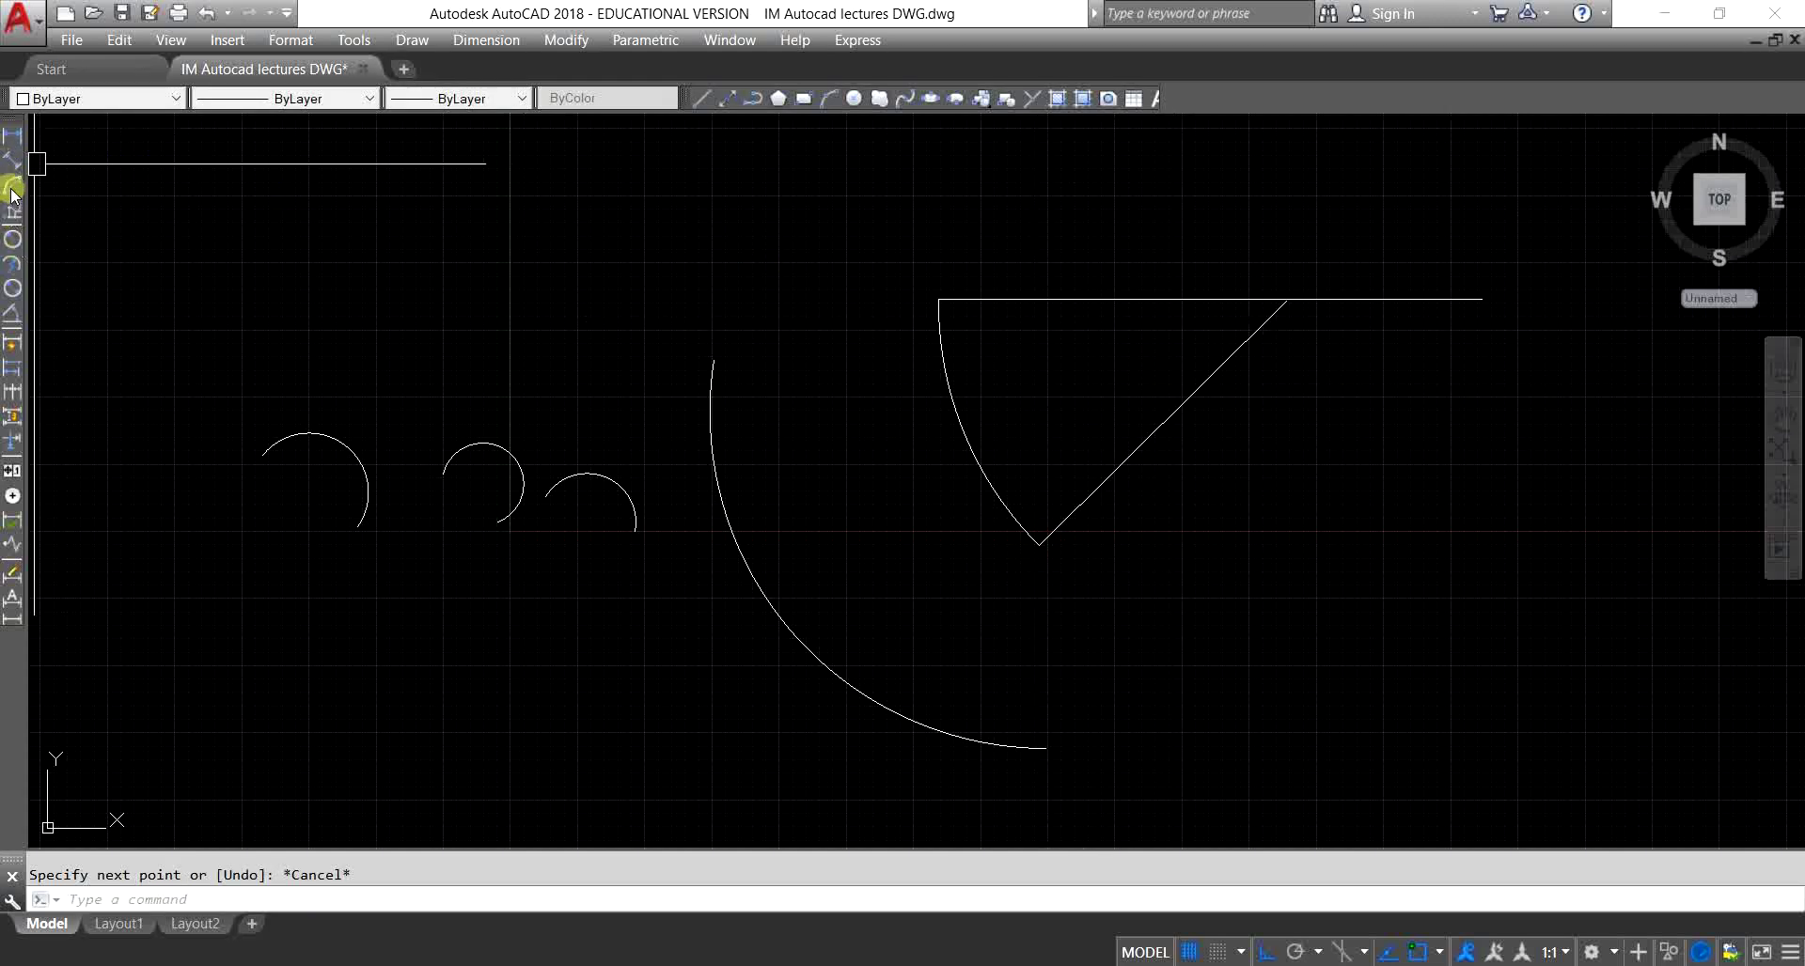
Step: Place a 45° angular dimension between the horizontal line and the diagonal line
left_click(12, 317)
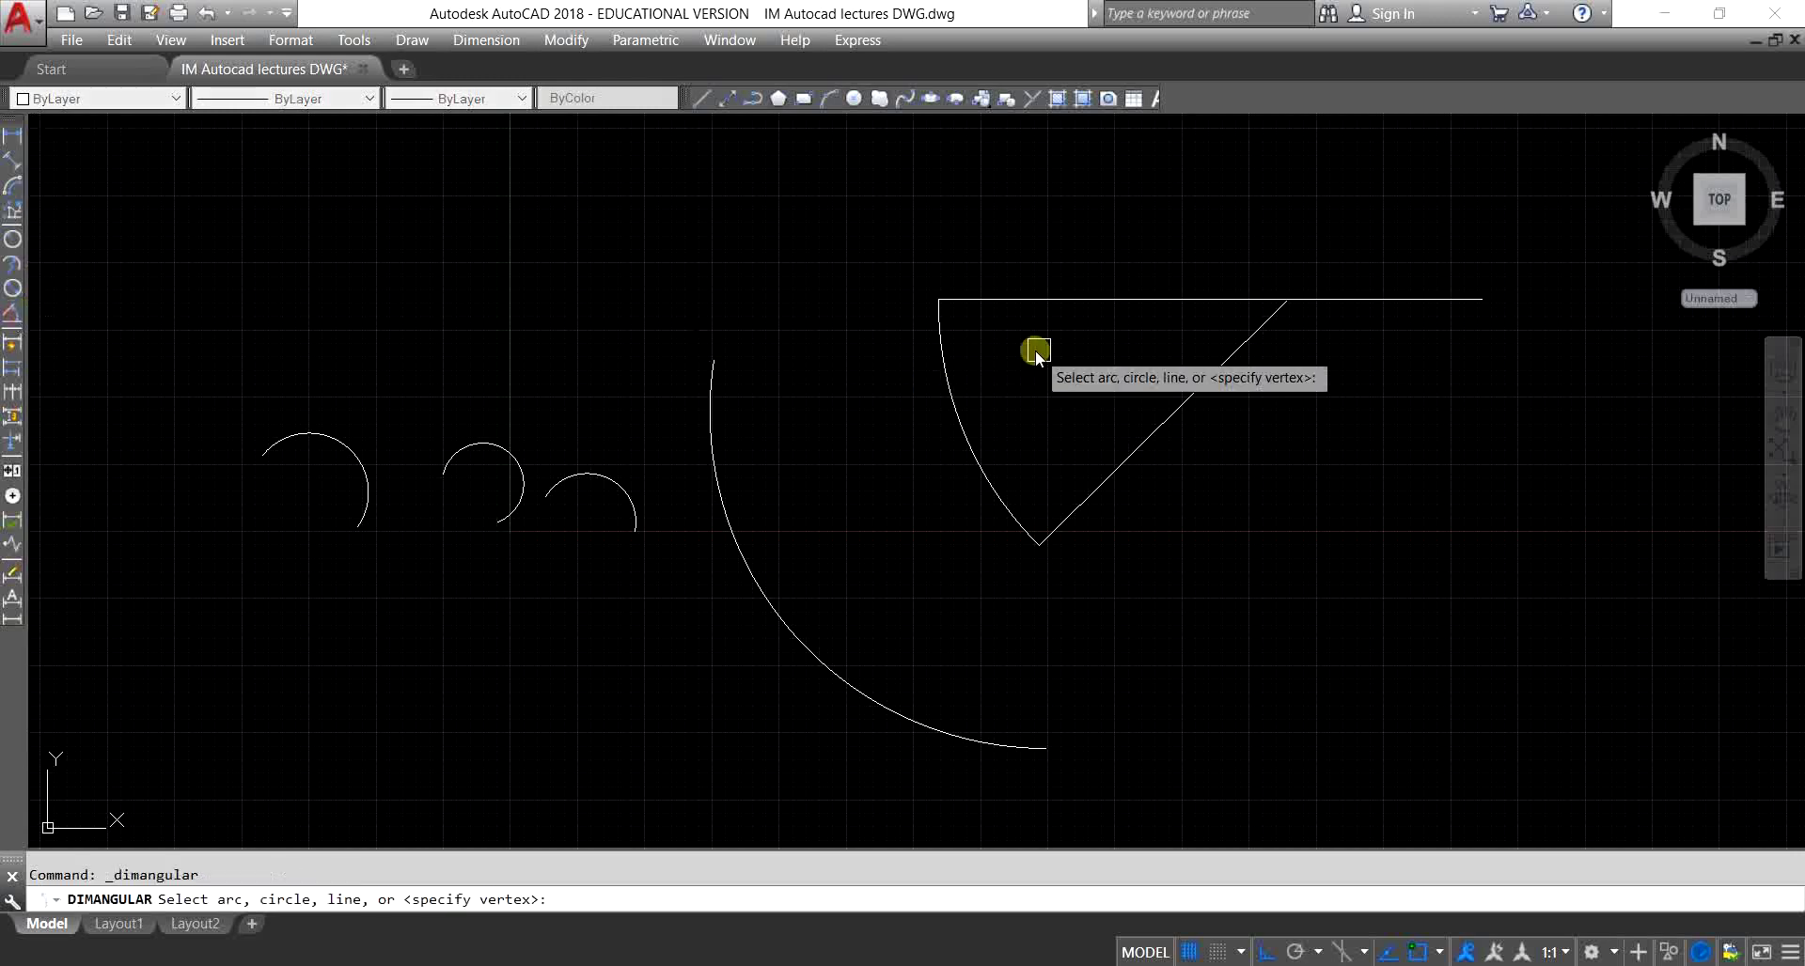
left_click(1107, 300)
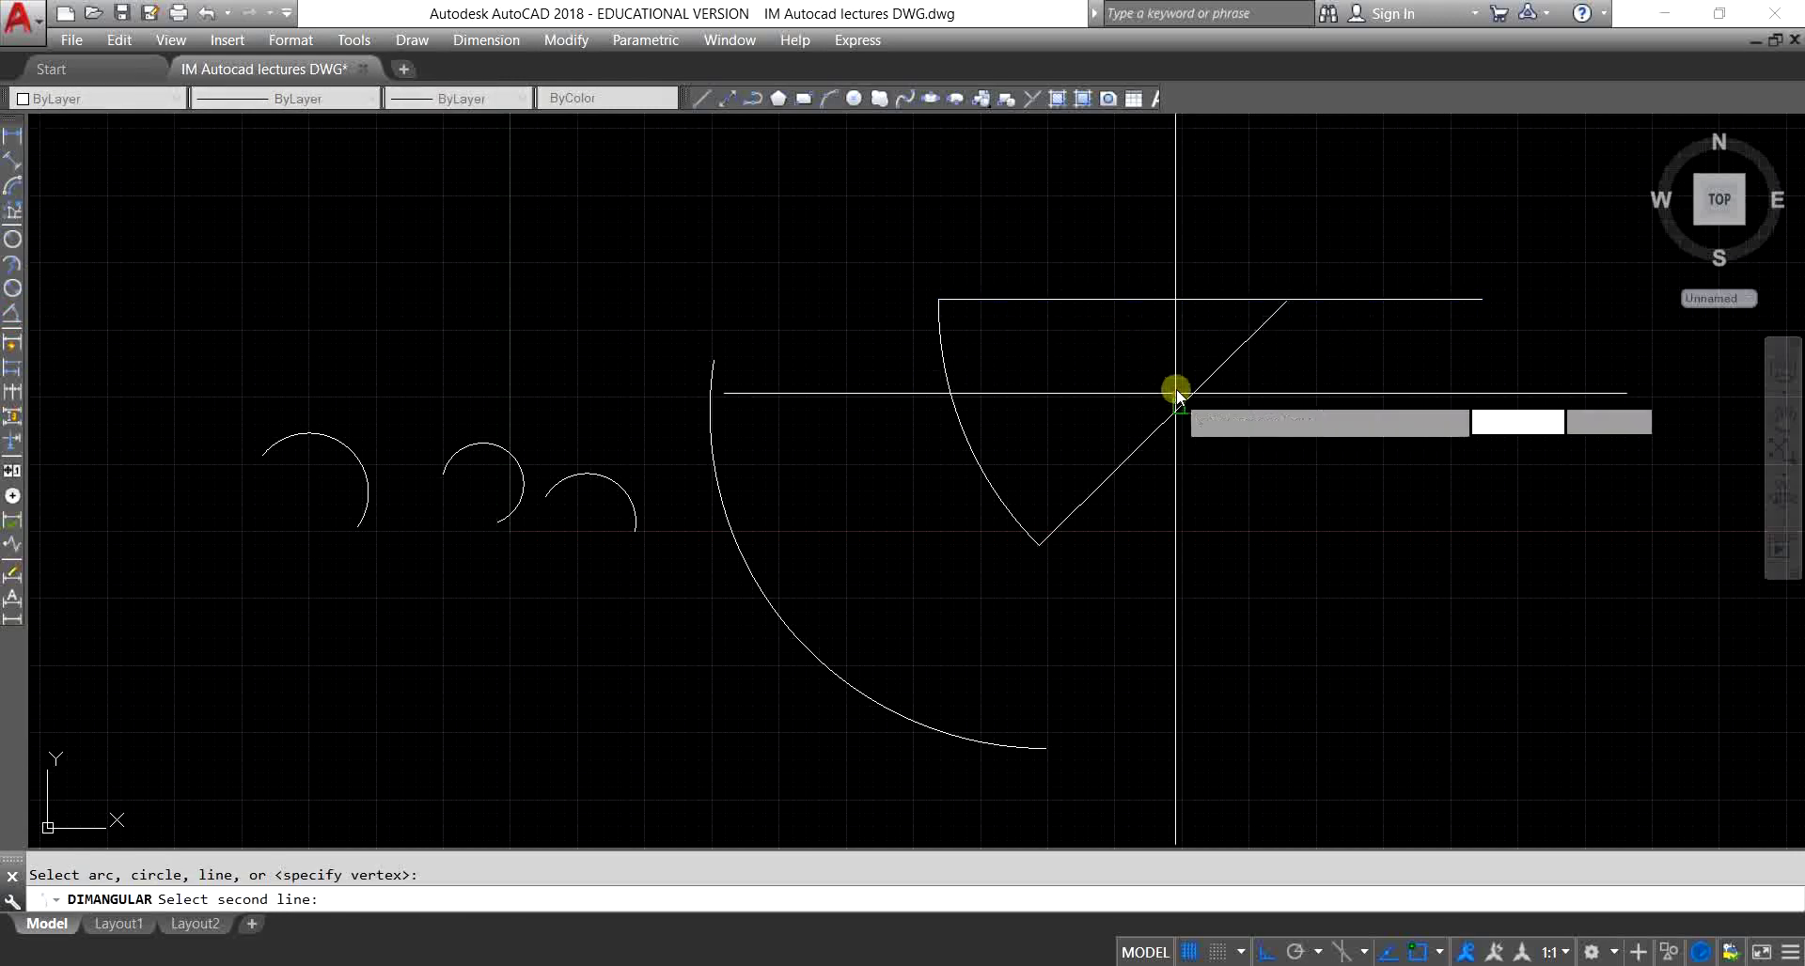
left_click(1173, 393)
scroll(1164, 362, "up", 2)
scroll(1149, 347, "up", 2)
scroll(1081, 314, "up", 2)
scroll(1030, 320, "down", 3)
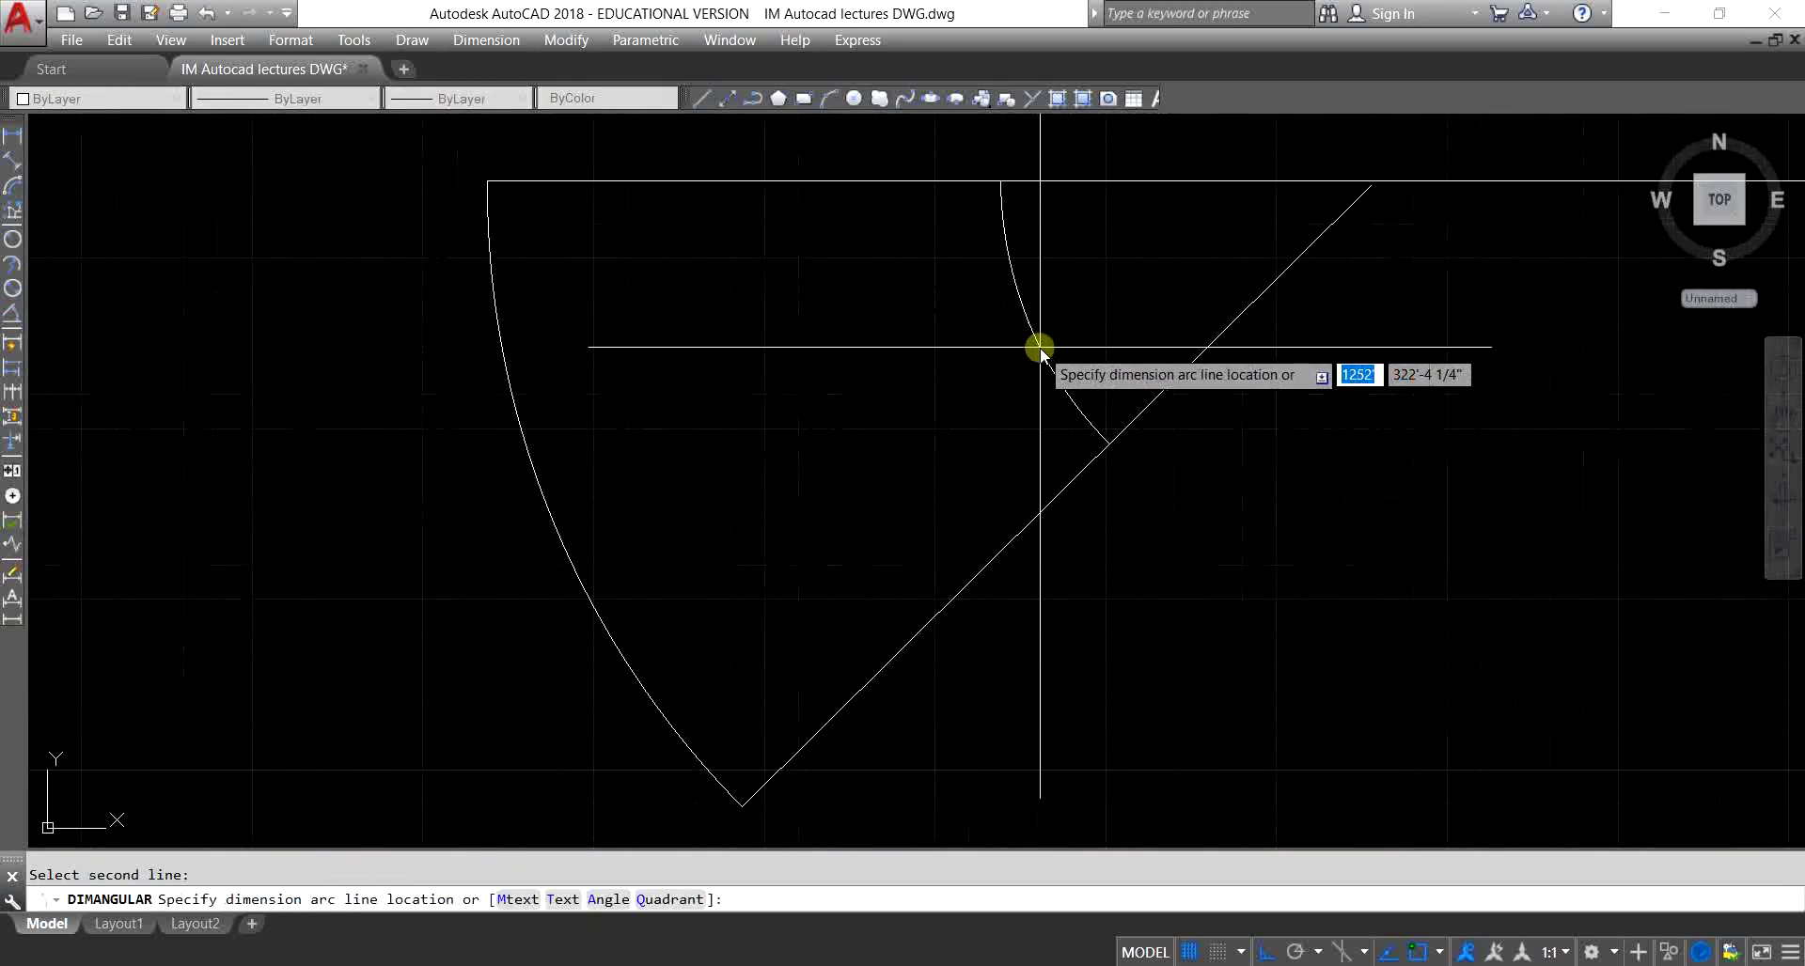
scroll(1039, 346, "up", 3)
left_click(848, 301)
scroll(848, 301, "down", 3)
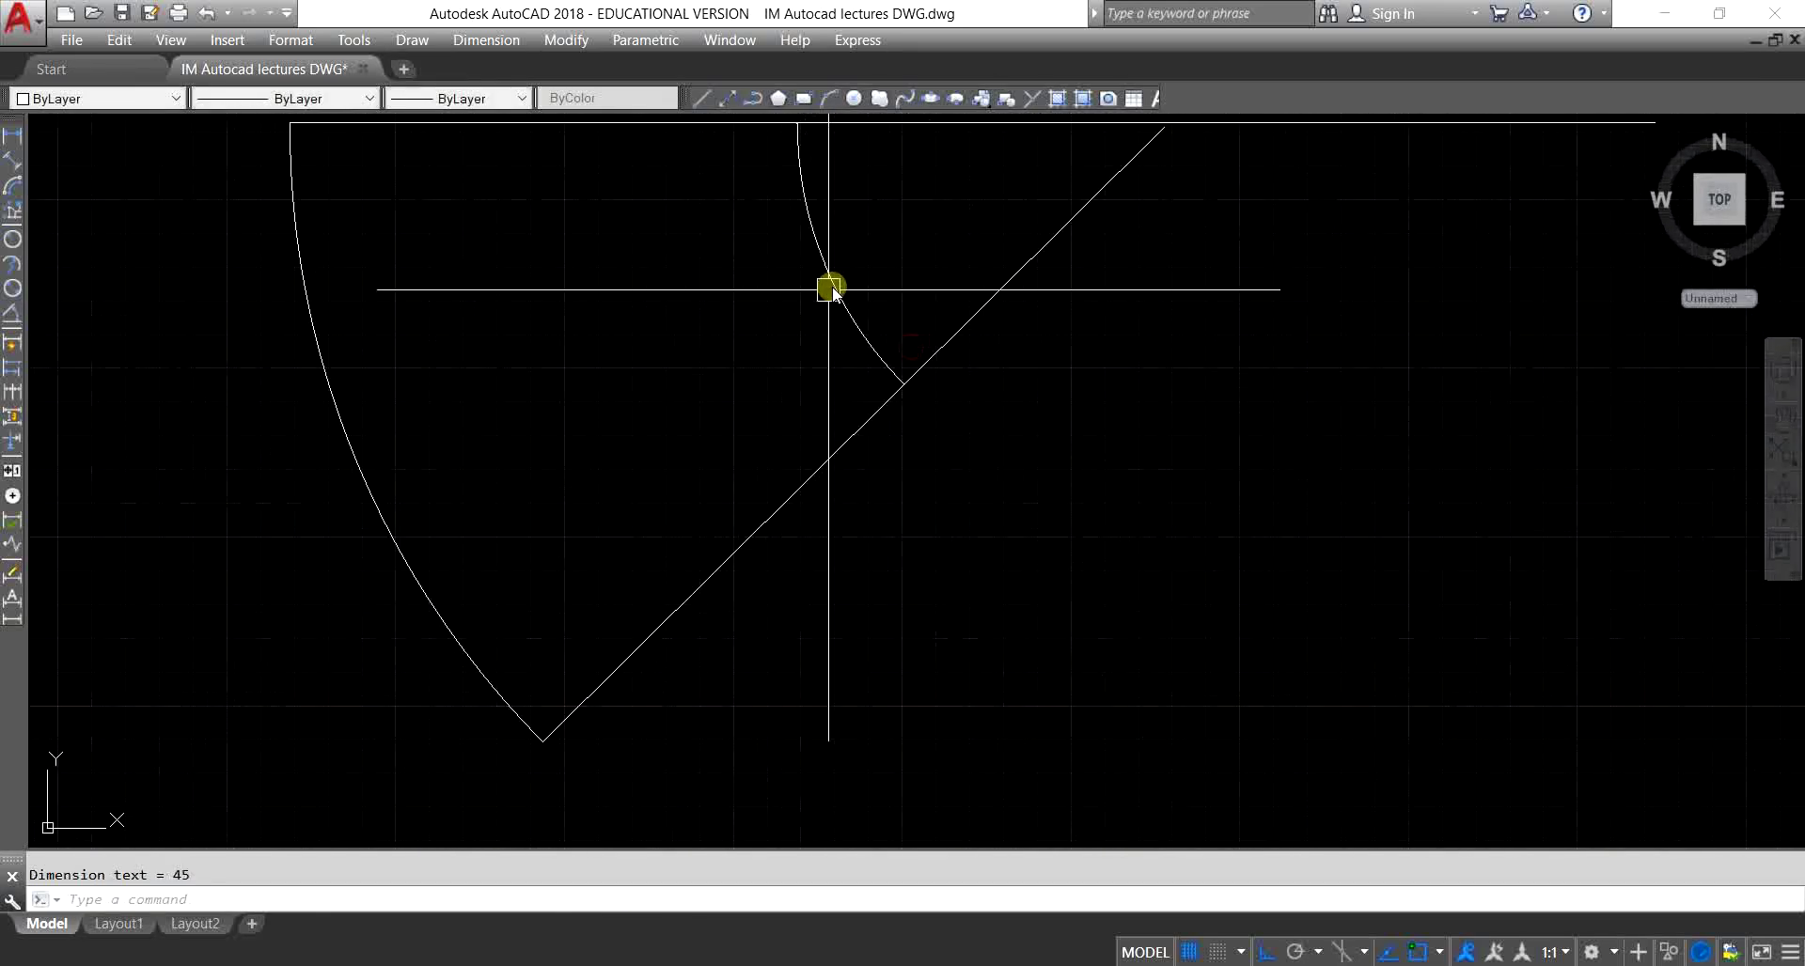
scroll(850, 330, "up", 3)
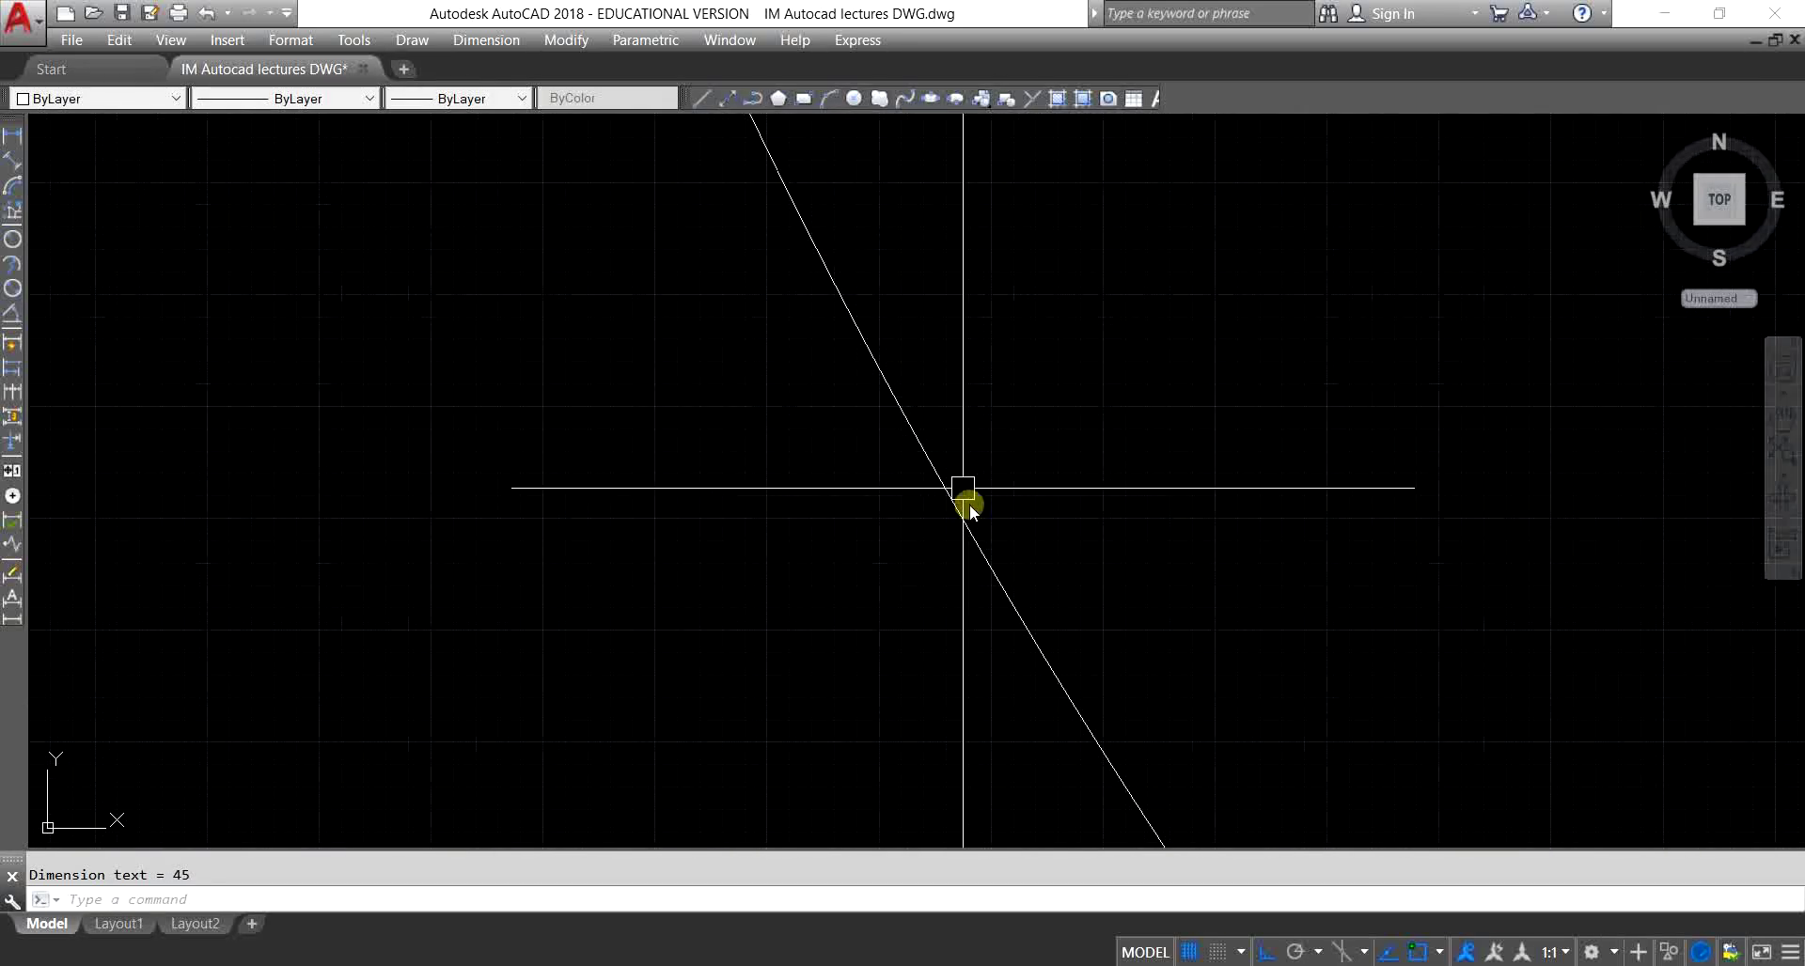
scroll(871, 383, "down", 3)
scroll(805, 230, "up", 3)
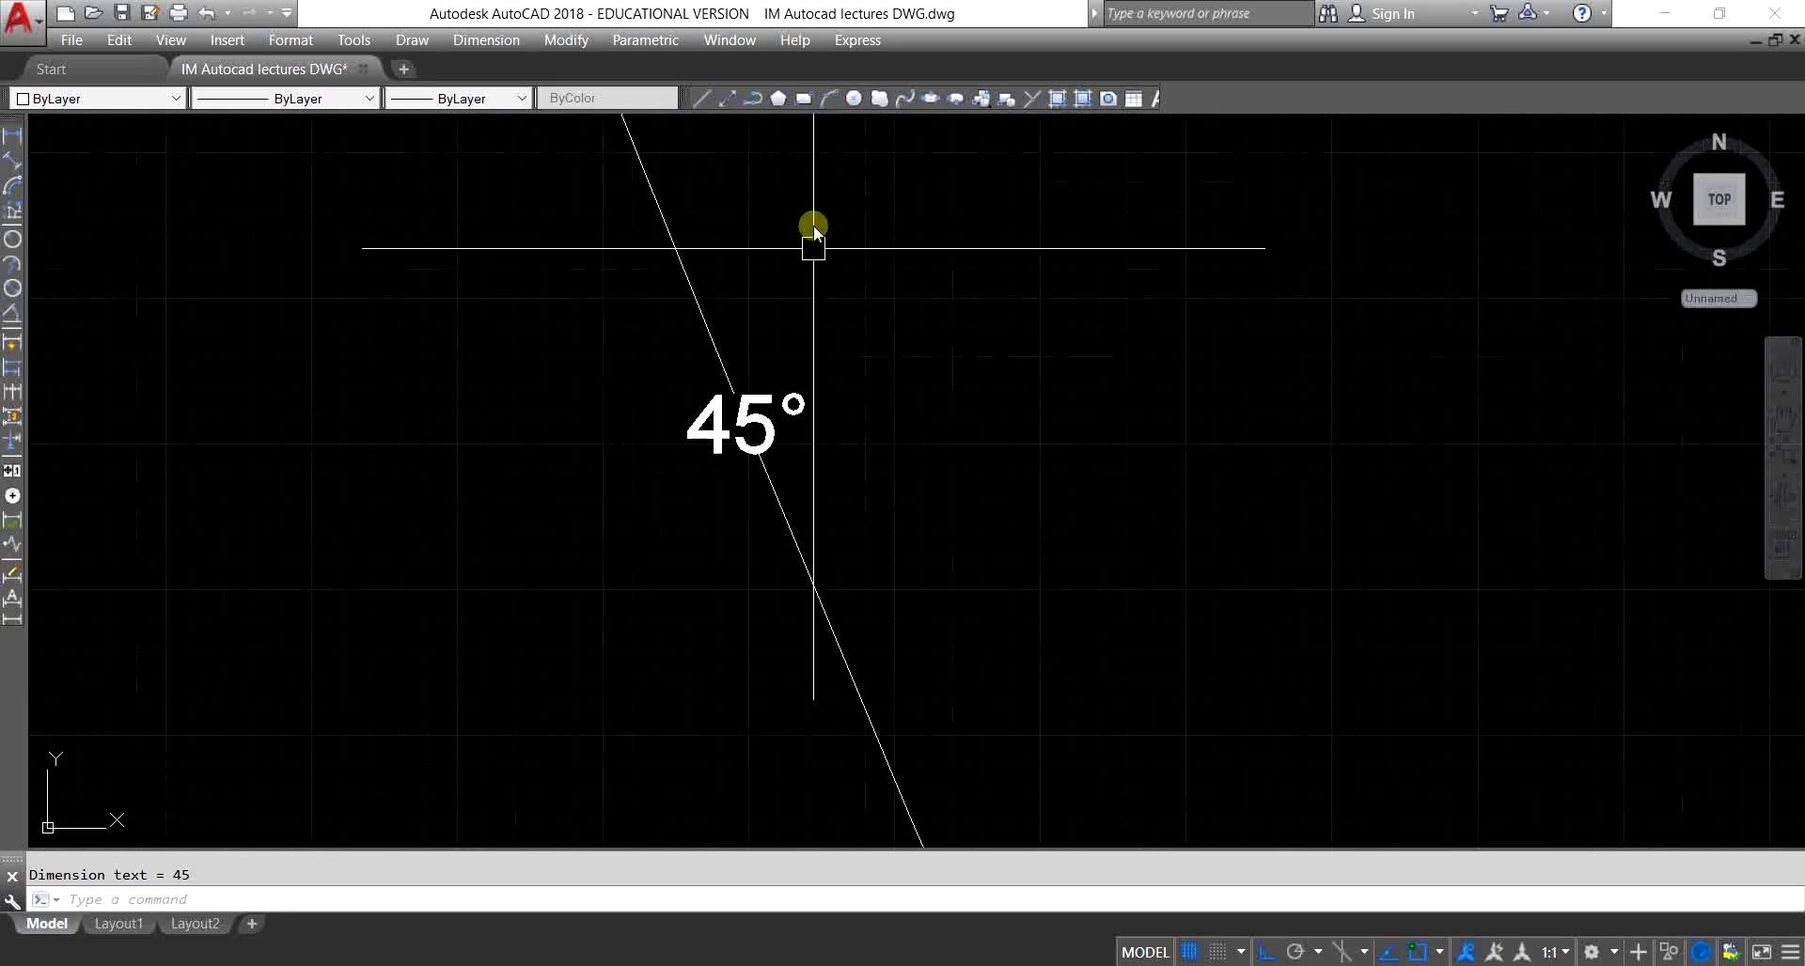
scroll(831, 467, "down", 1)
scroll(910, 438, "down", 2)
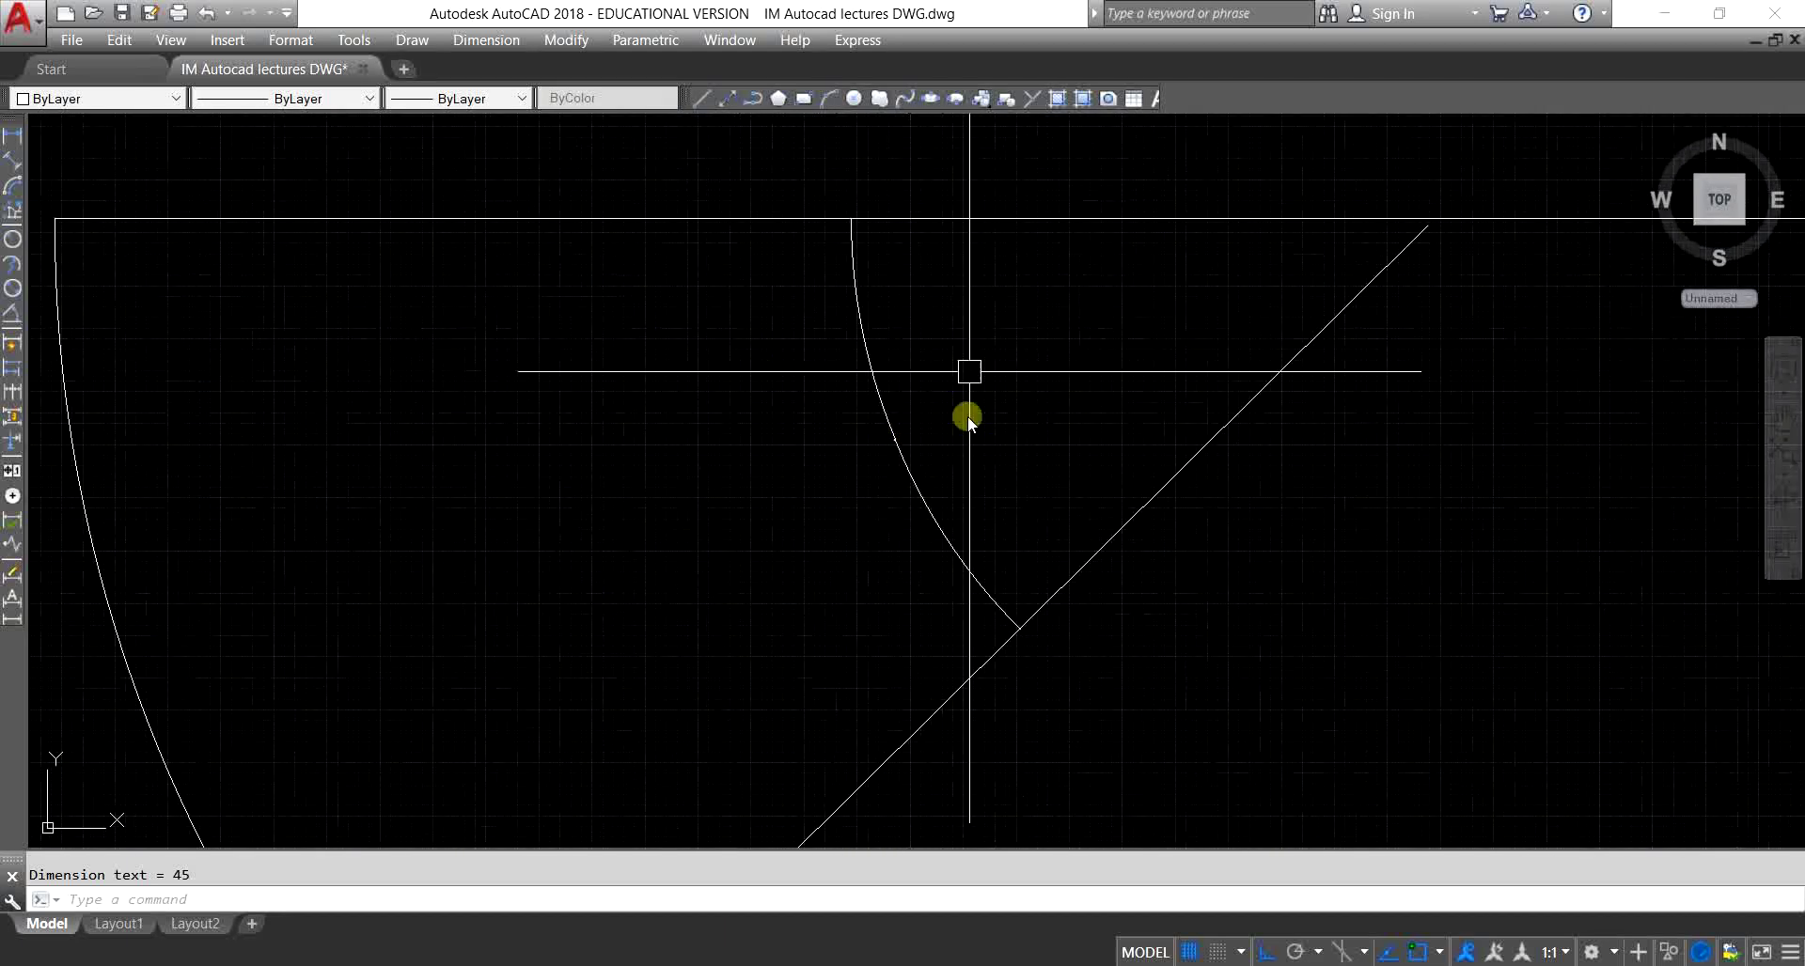
scroll(967, 414, "down", 1)
Step: Erase the diagonal line, the angular dimension and the horizontal line
left_click(940, 406)
mouse_move(930, 374)
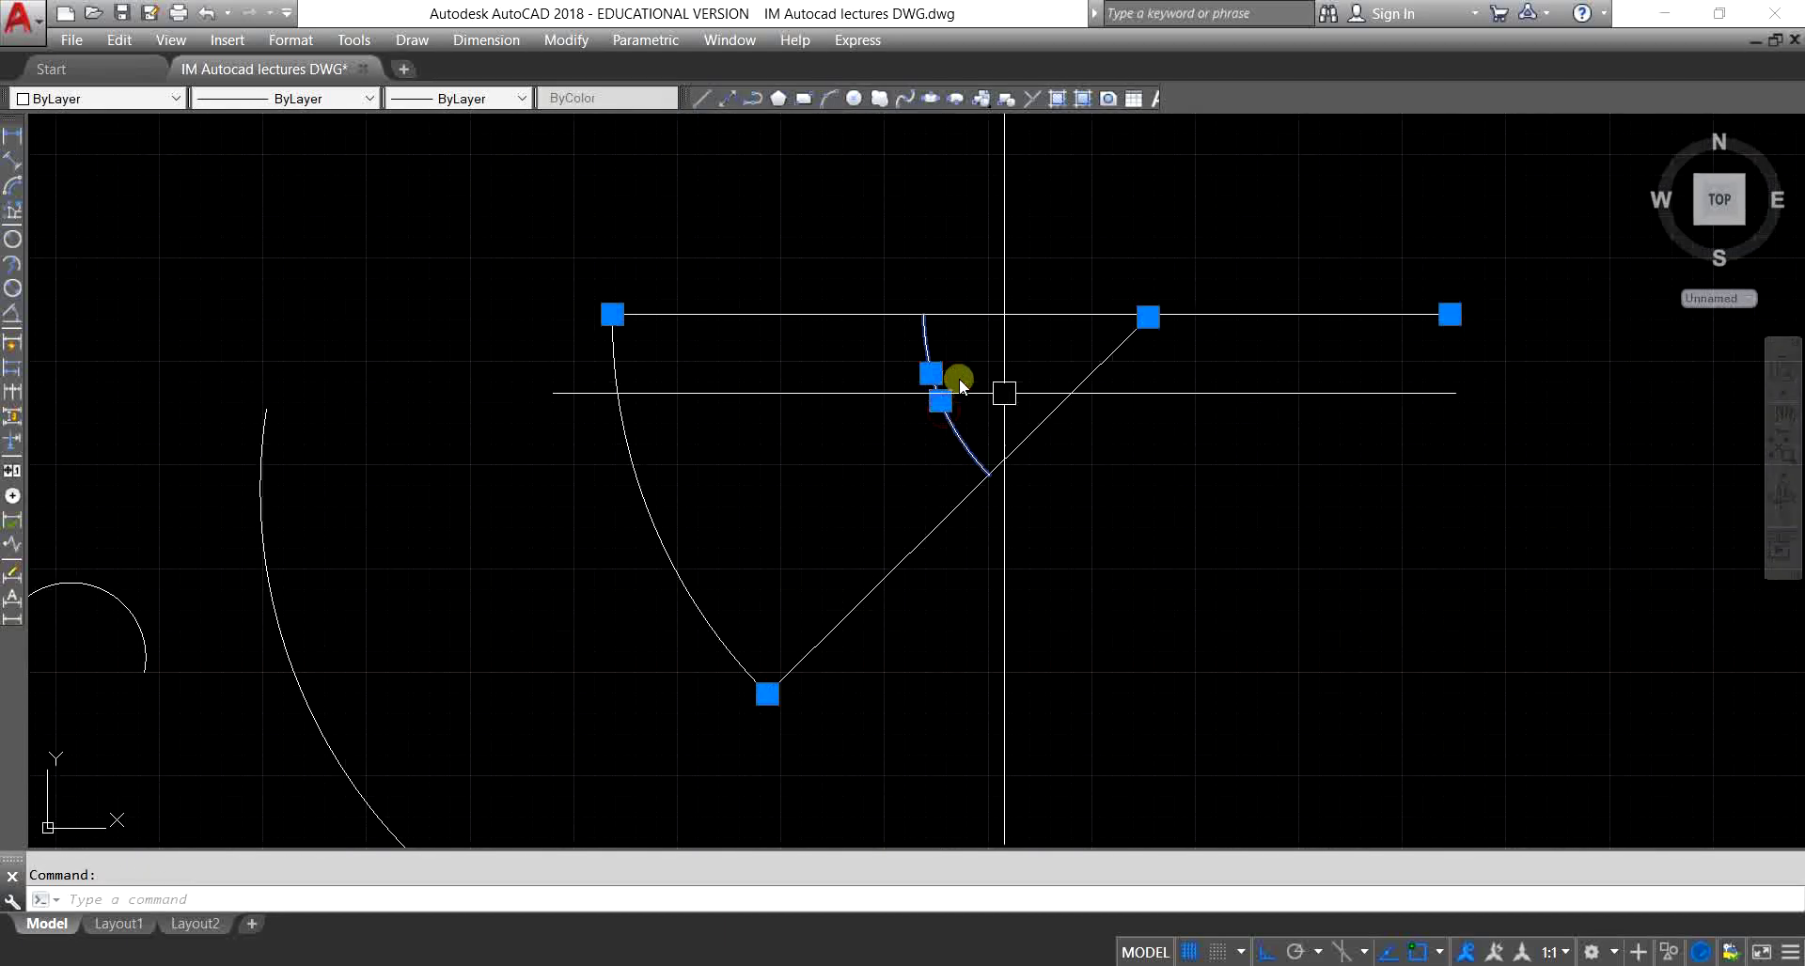
left_click(1132, 451)
left_click(1025, 329)
key("Delete")
left_click(1046, 314)
left_click(697, 536)
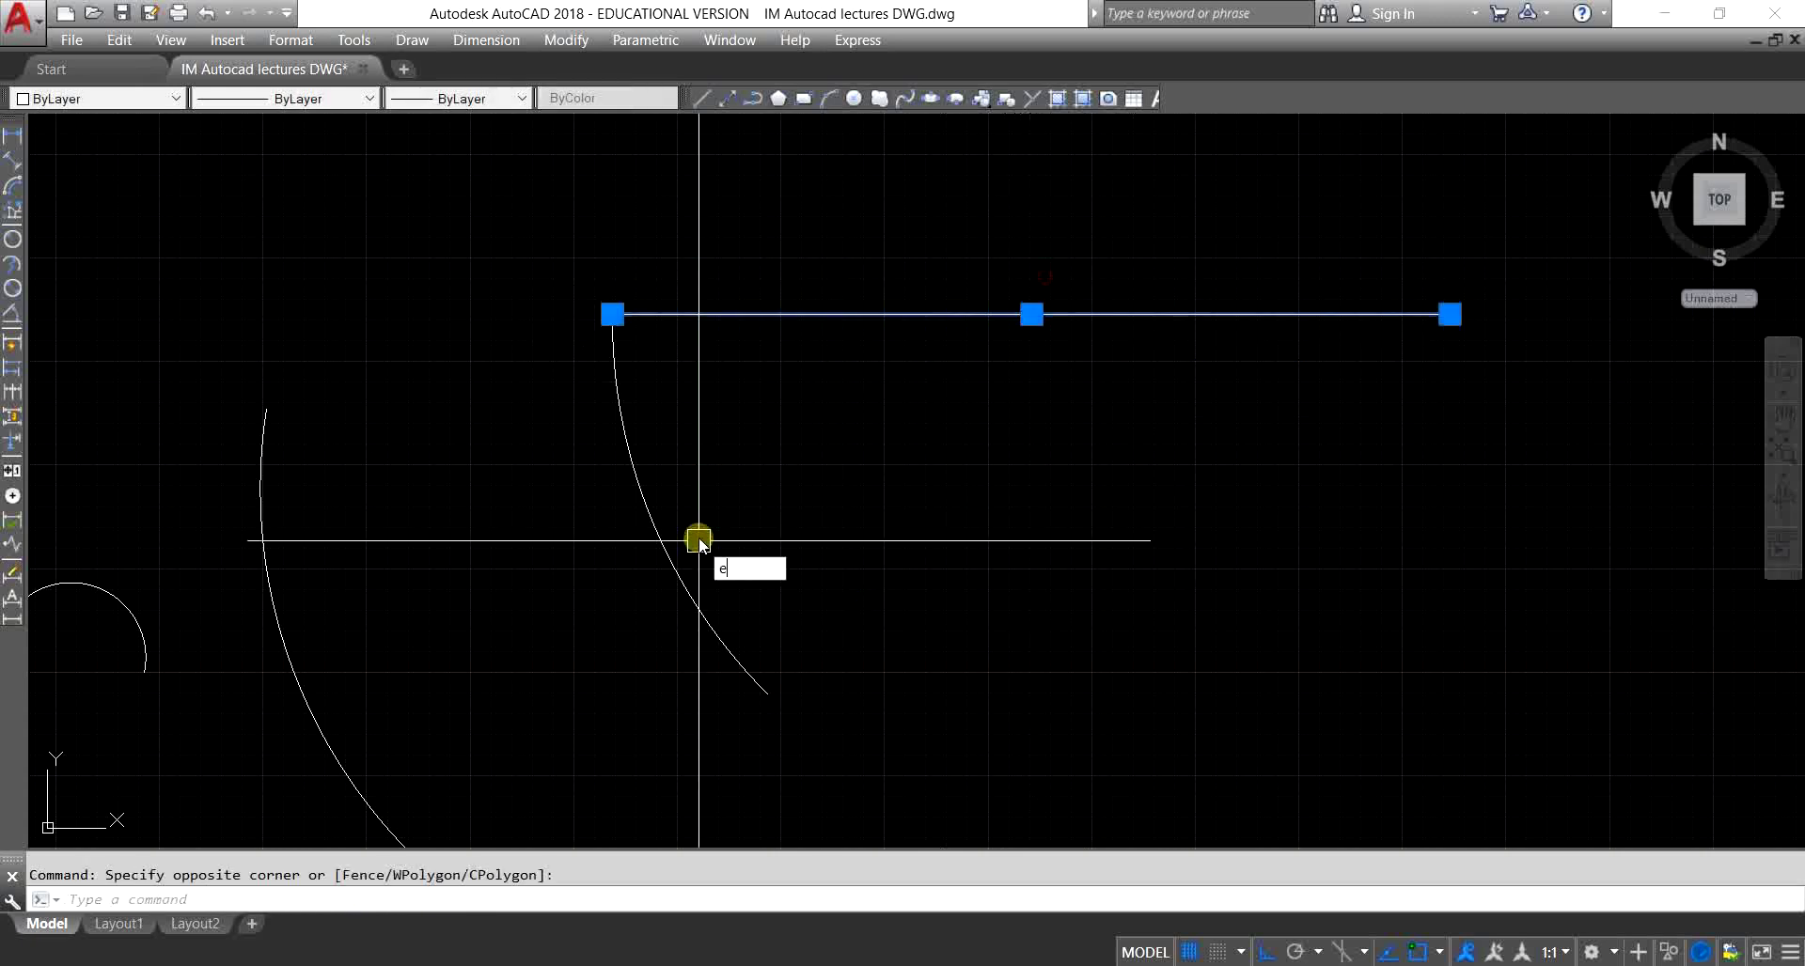
scroll(747, 353, "down", 3)
key("Escape")
Step: Browse the arc options, then draw one more three-point arc
left_click(408, 44)
mouse_move(480, 329)
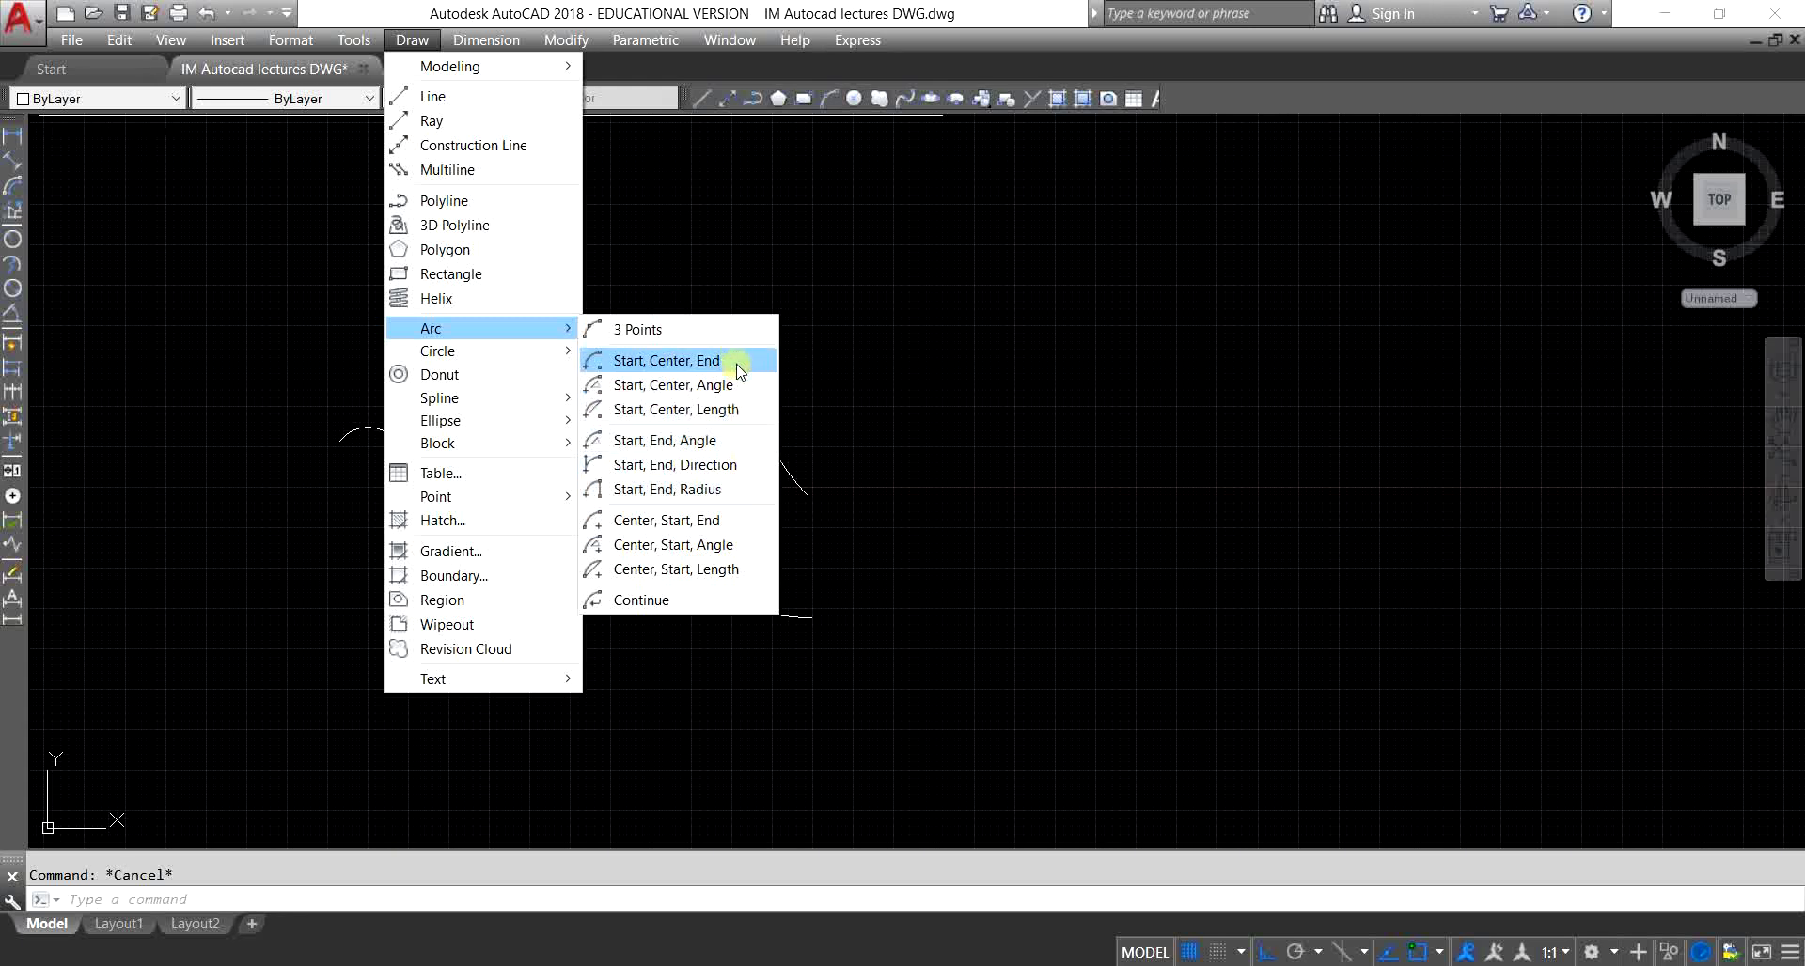
left_click(1061, 386)
key("Escape")
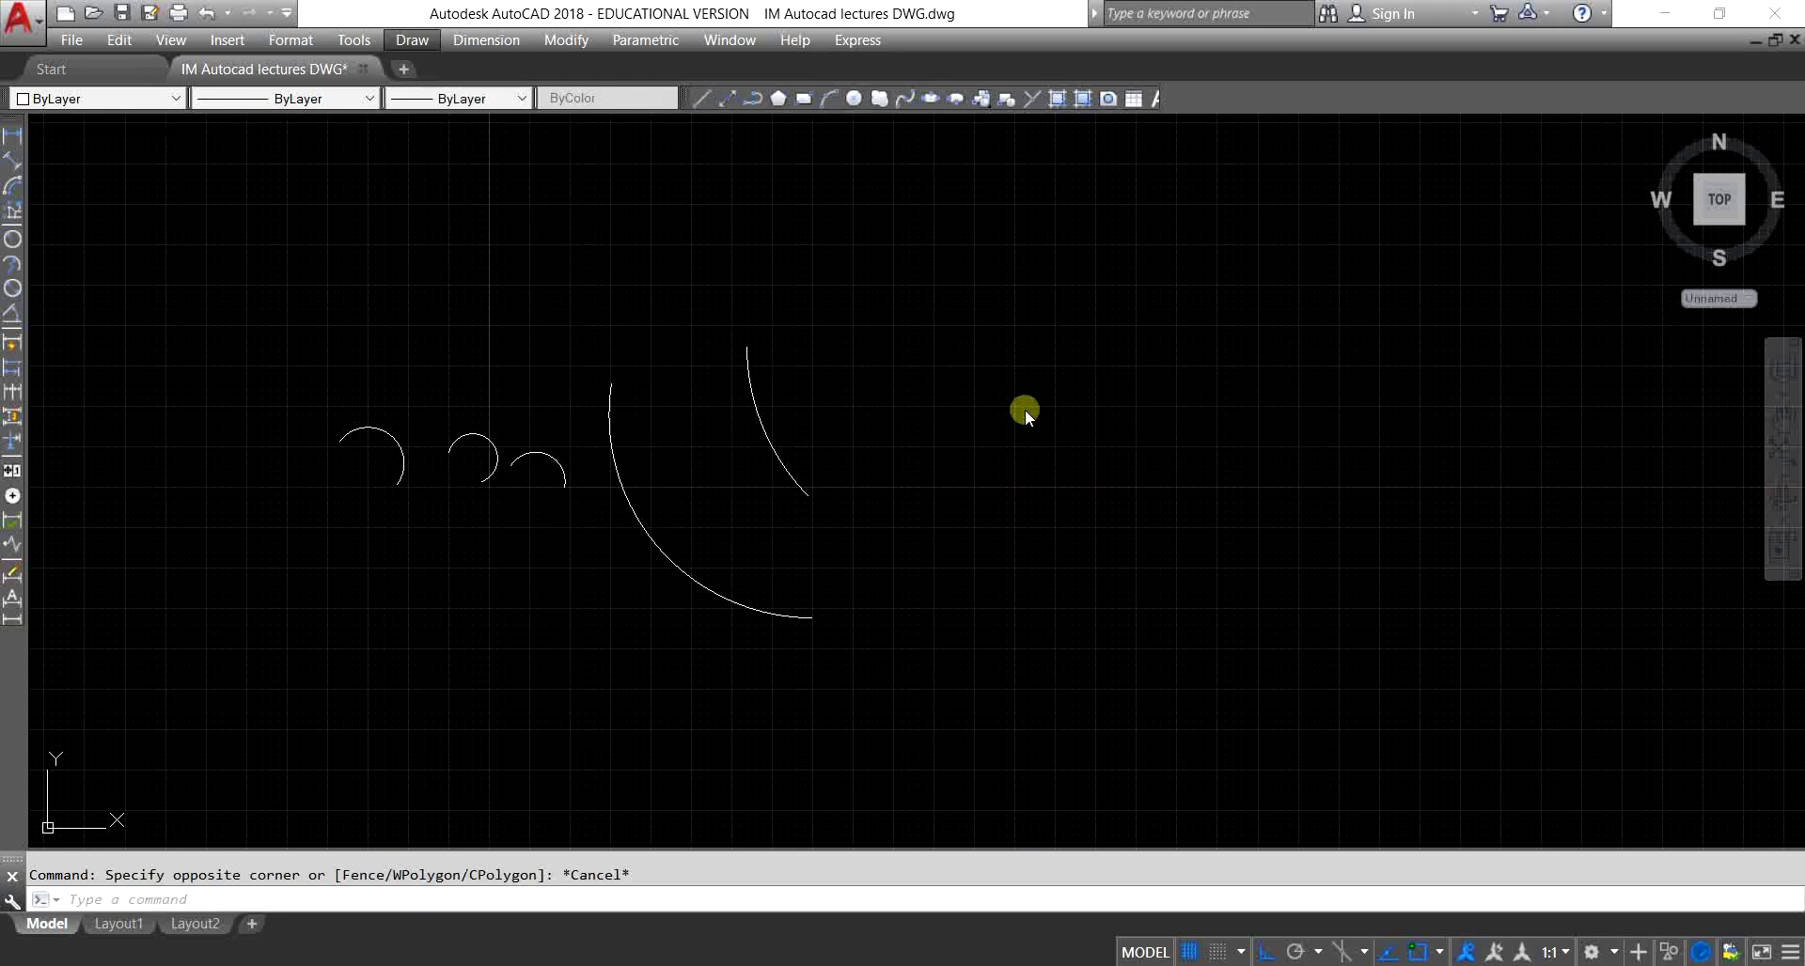
left_click(1019, 387)
type("ARC")
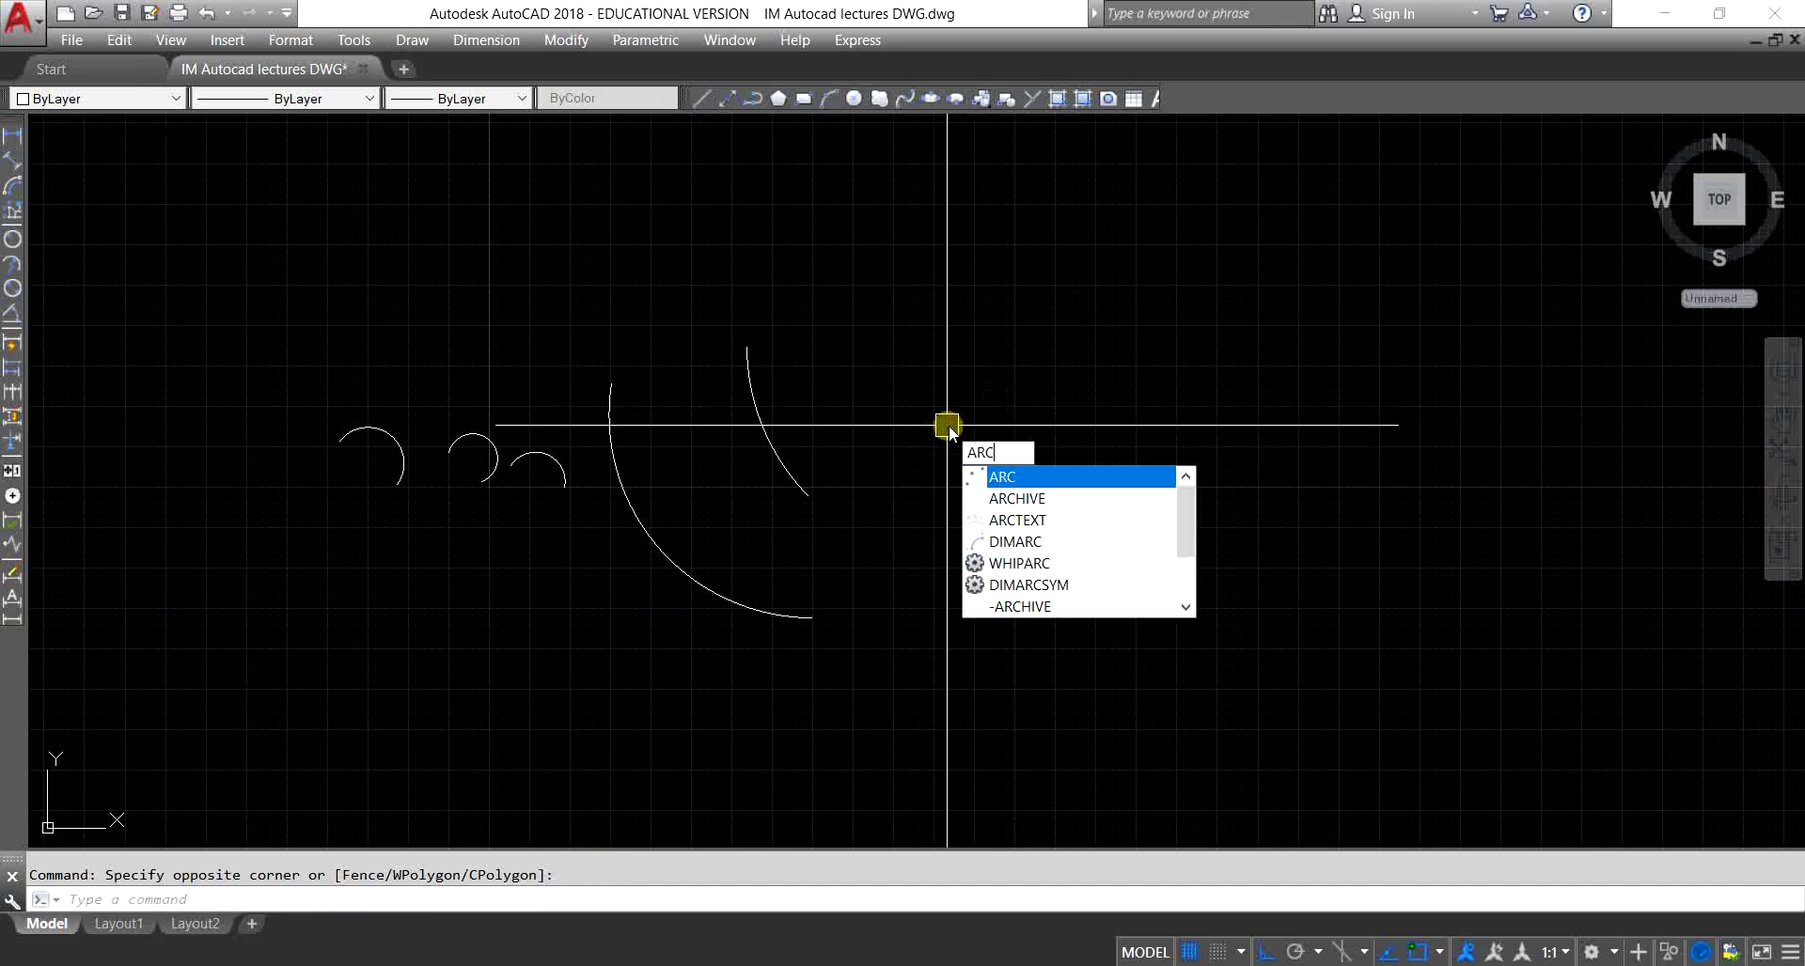
key("Return")
left_click(963, 308)
left_click(1225, 402)
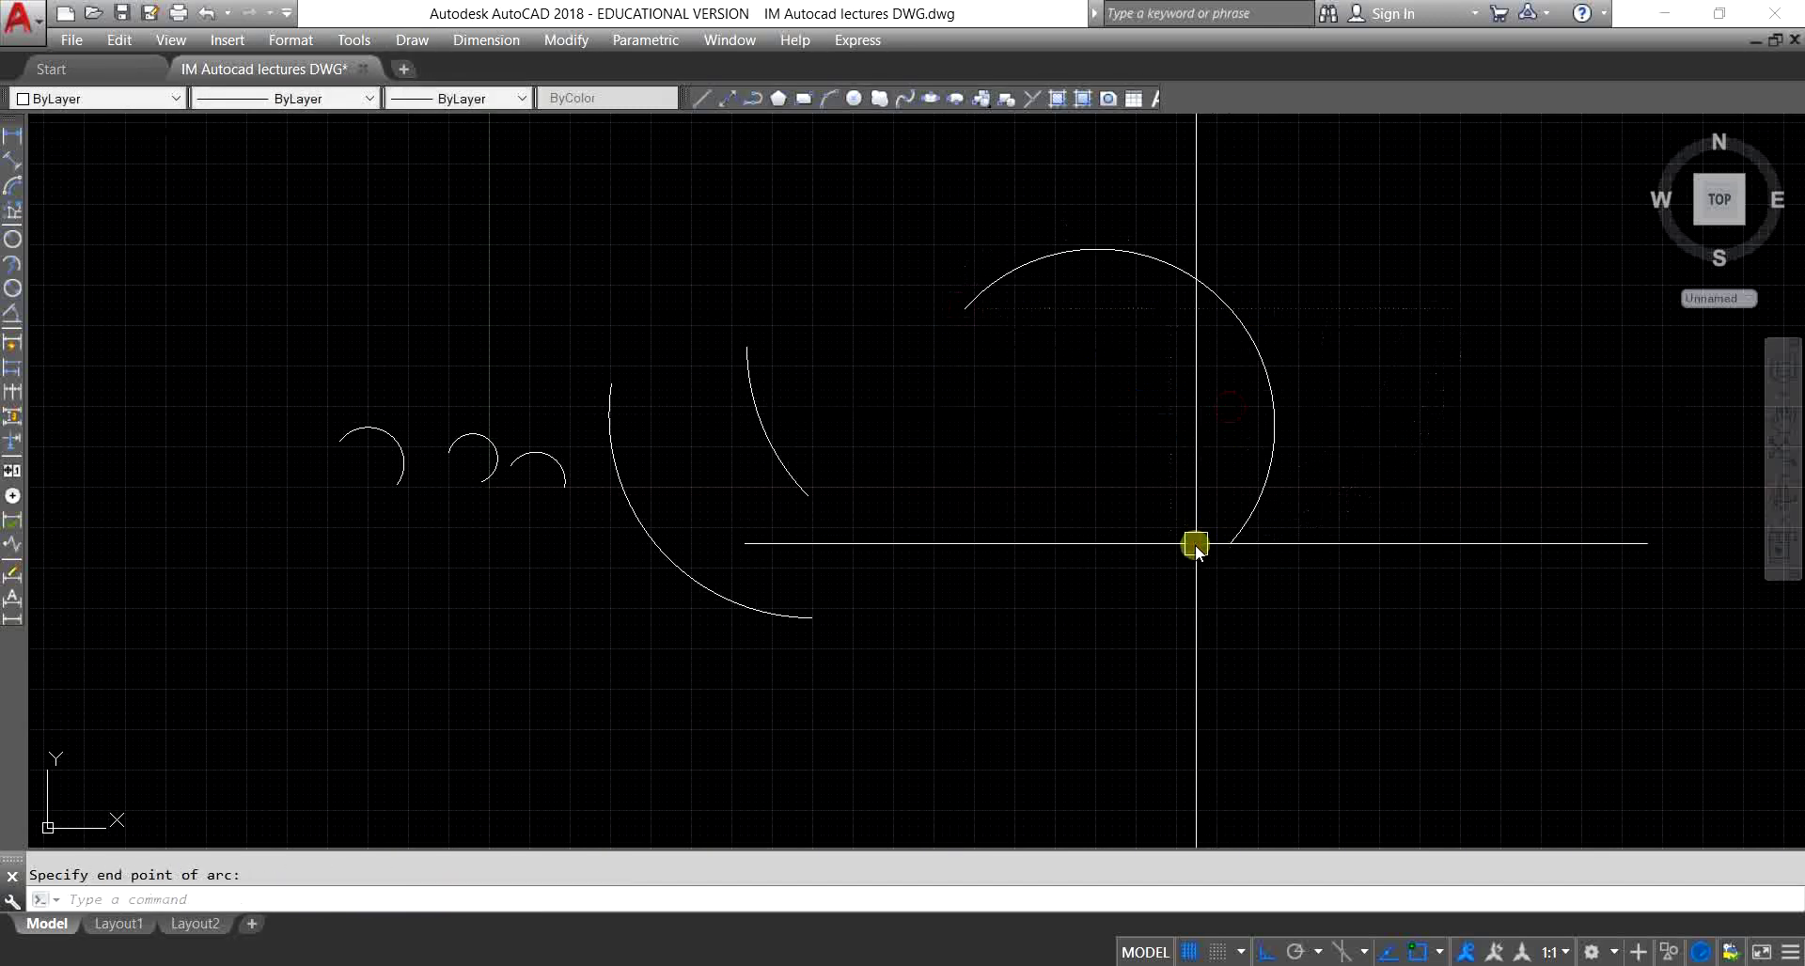
left_click(1196, 544)
key("Escape")
Step: Window-select every arc on the canvas and delete them all
left_click(1340, 345)
left_click(105, 581)
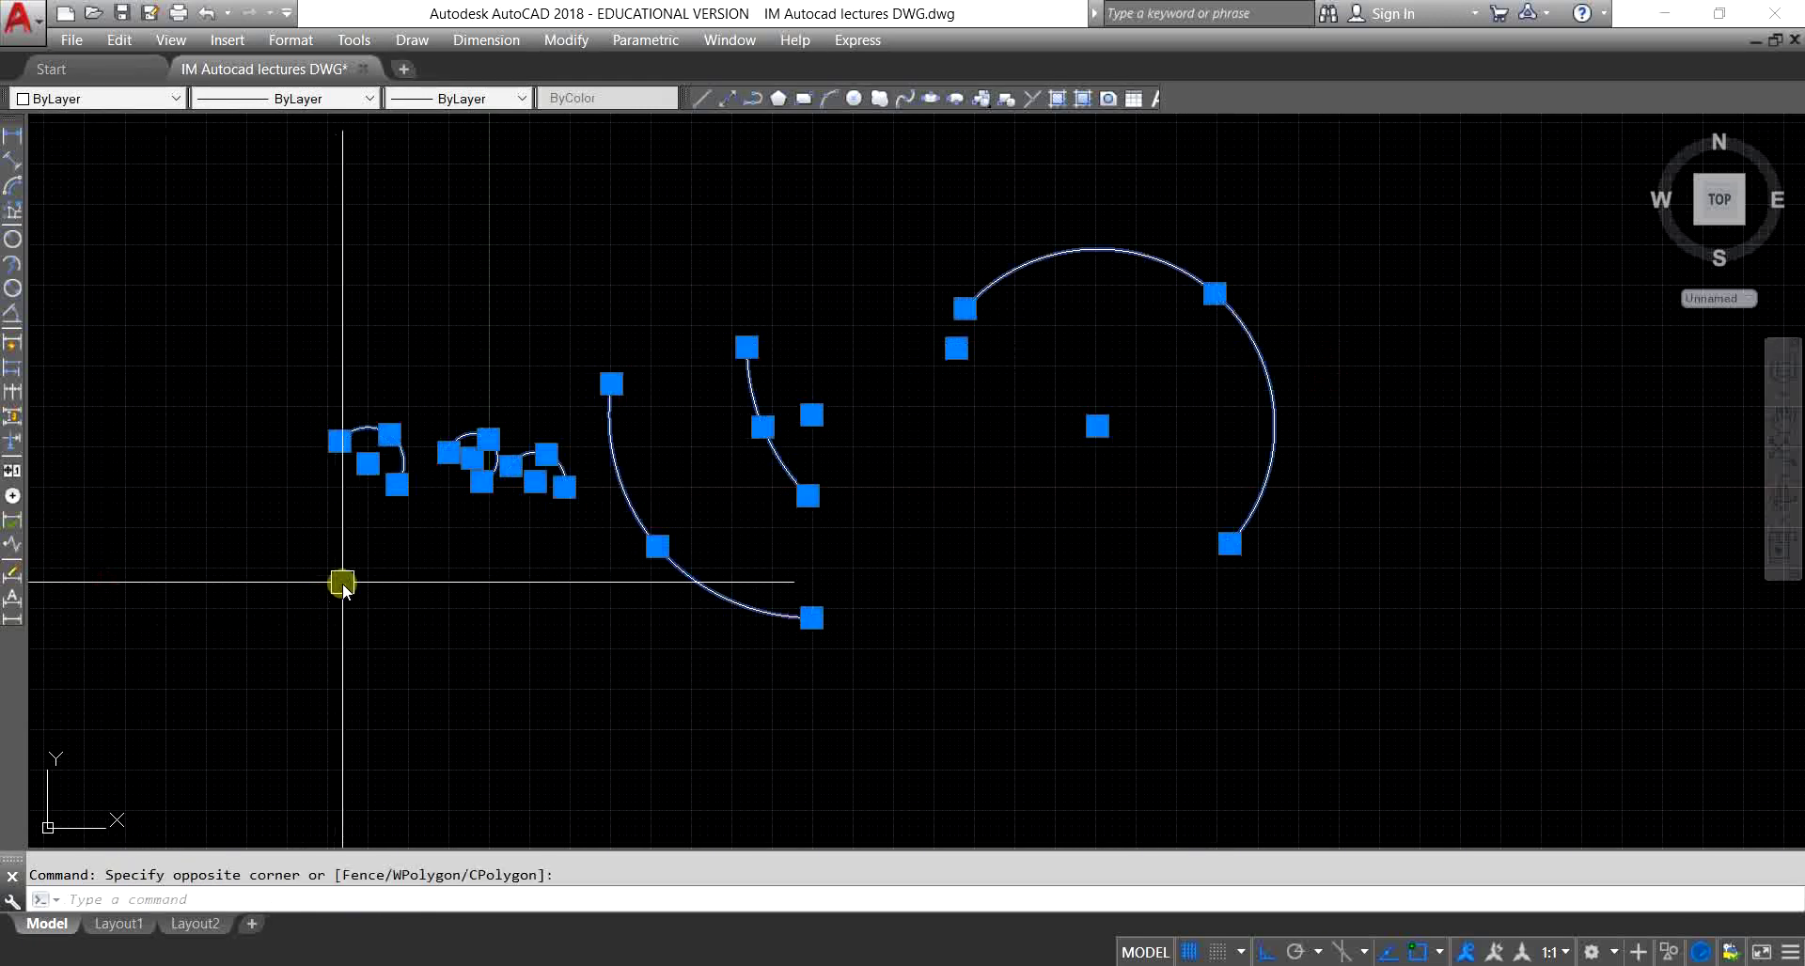
key("Delete")
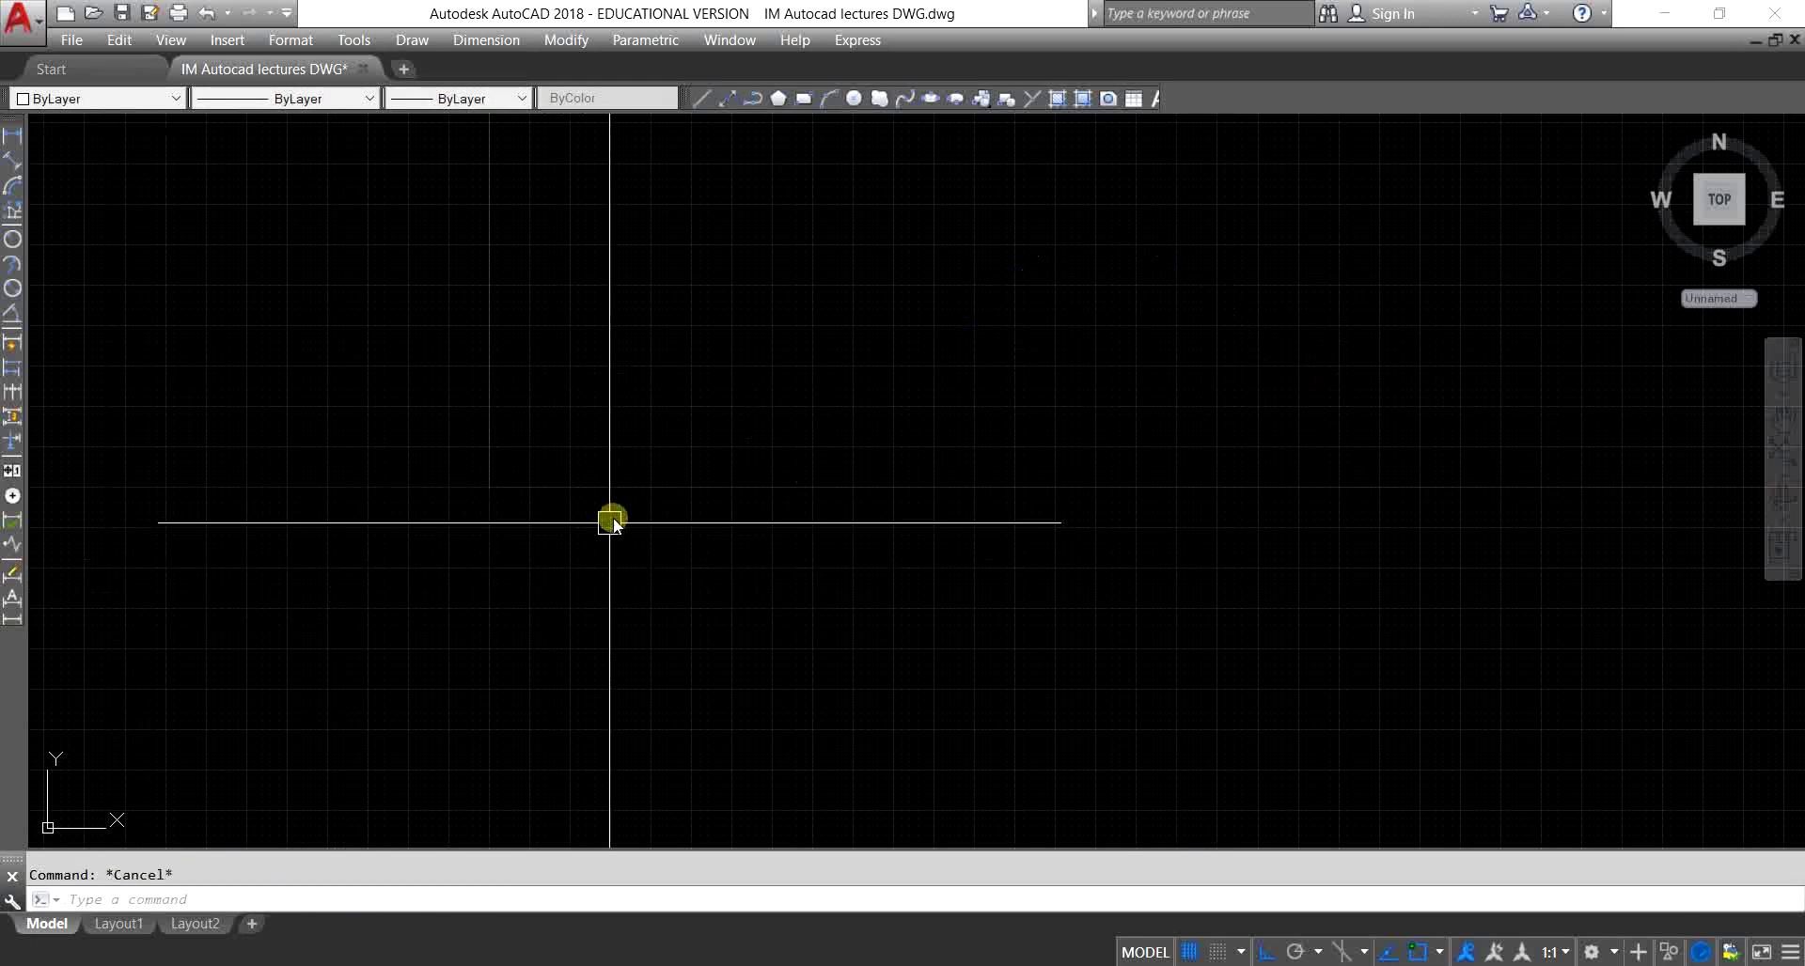
Step: Place two single points side by side on the canvas
type("po")
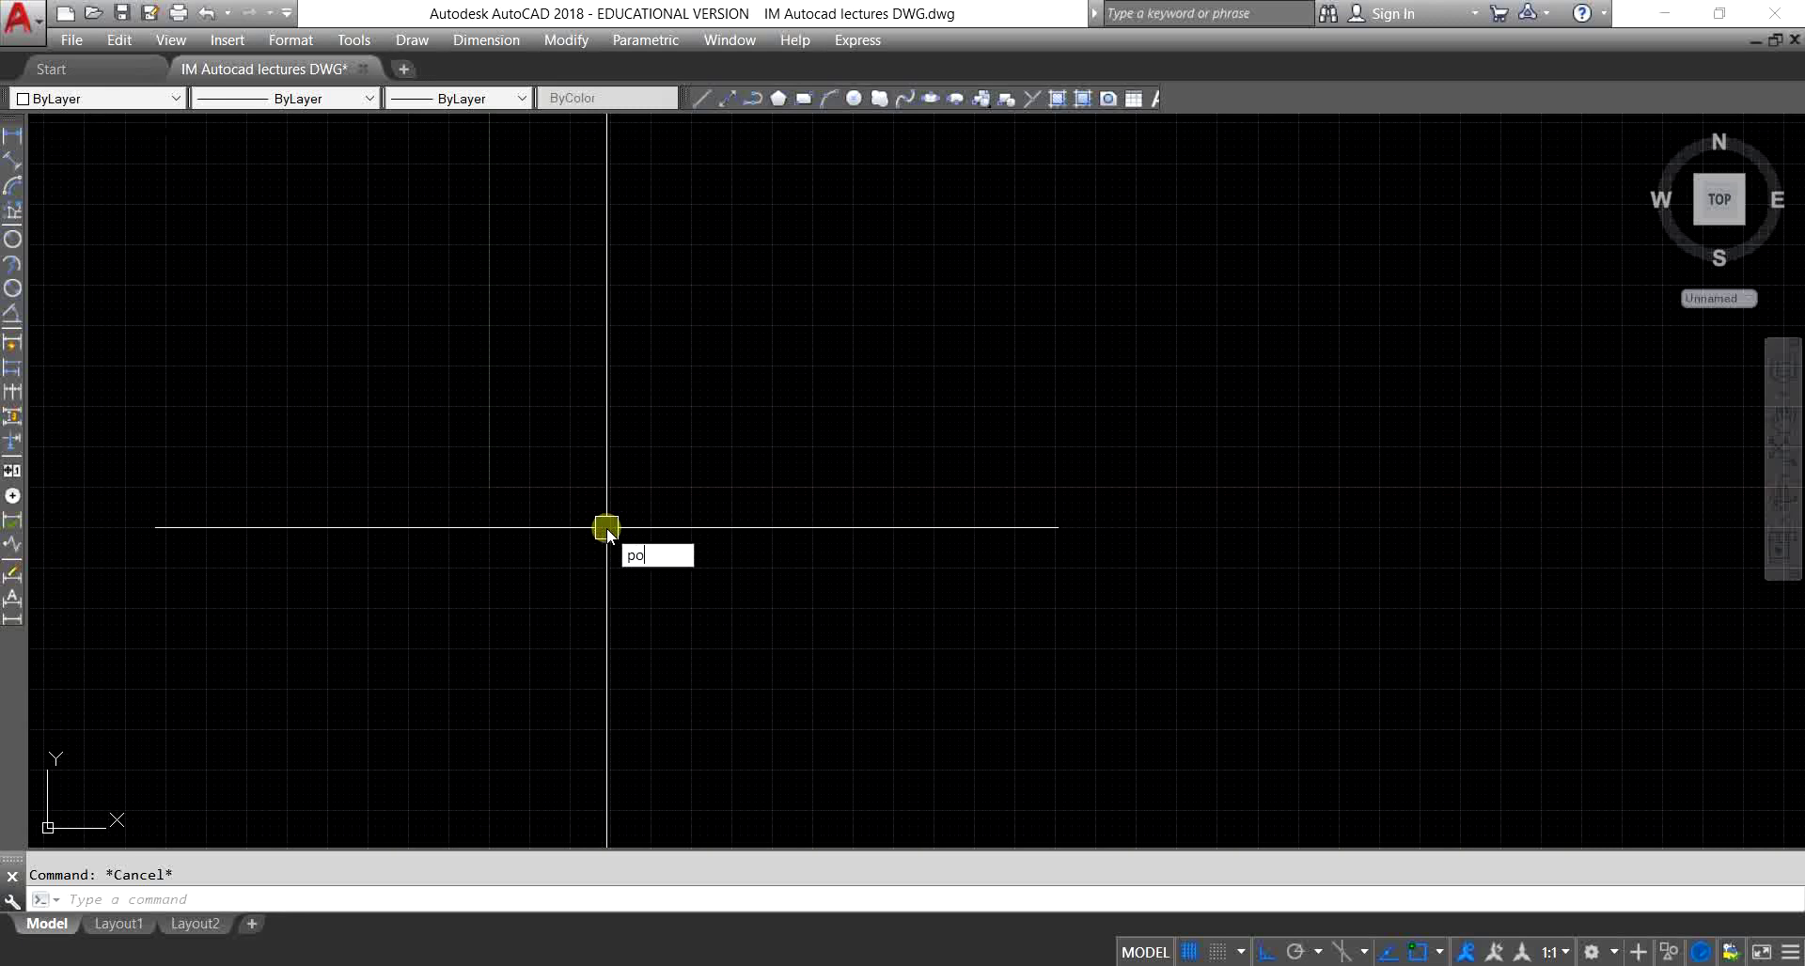
key("Return")
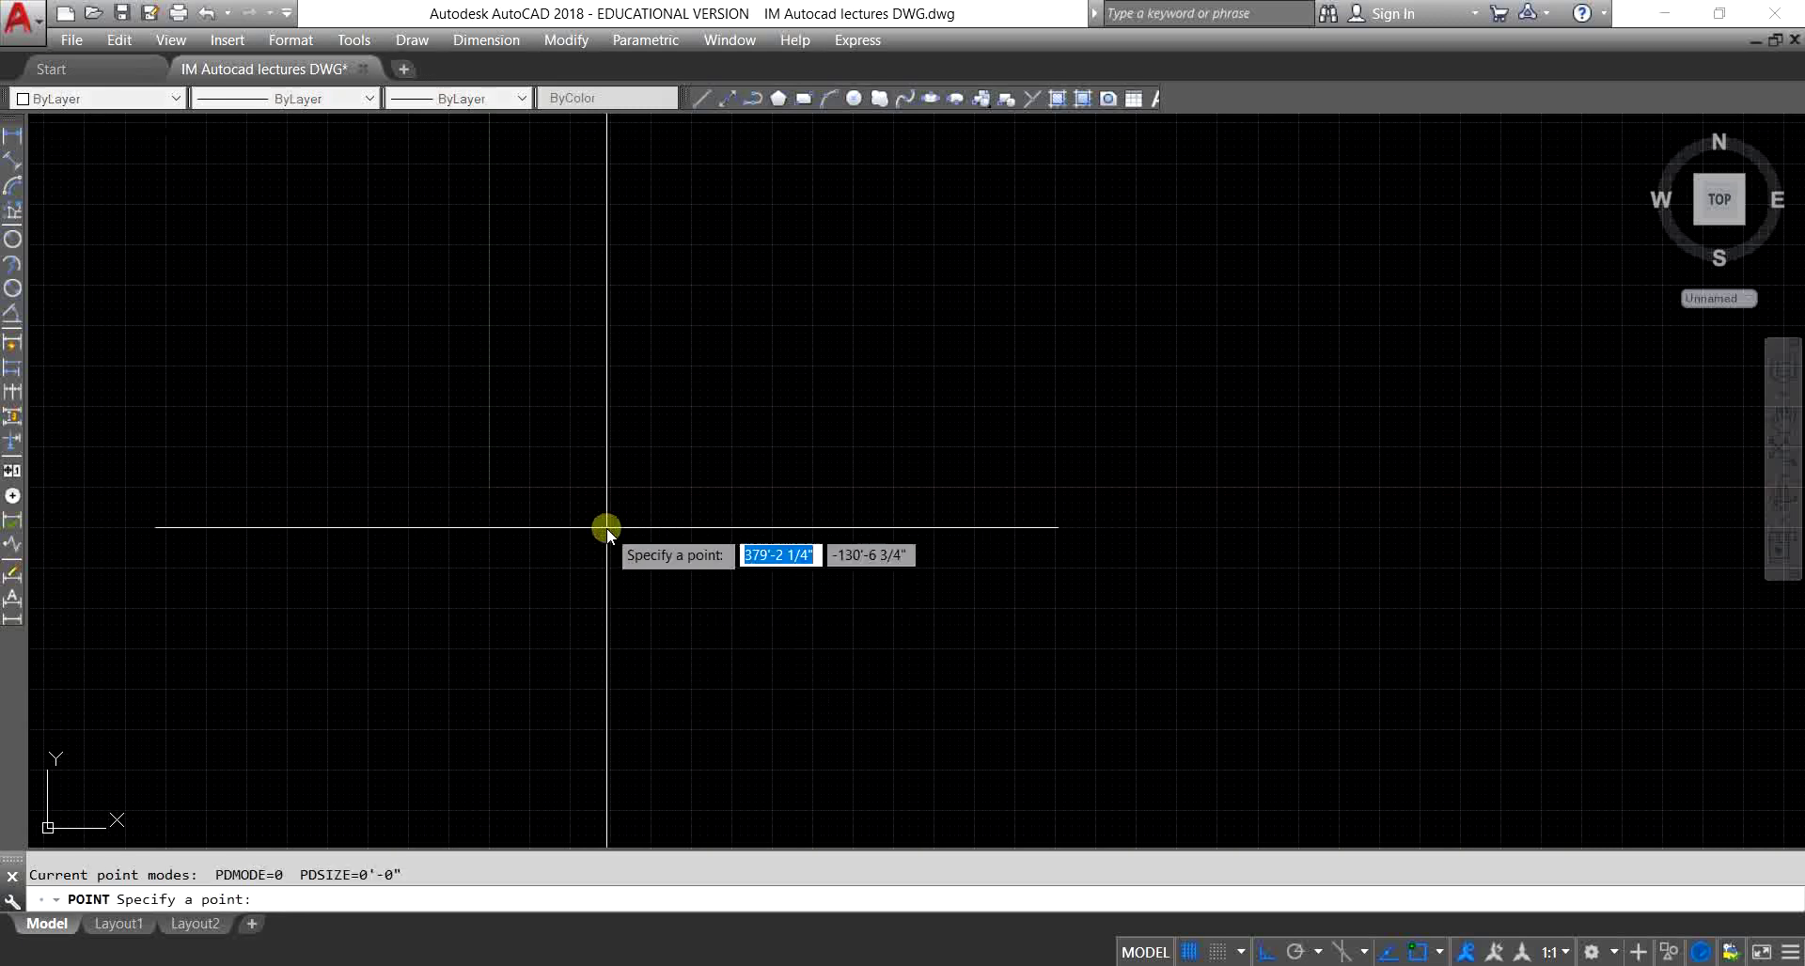
left_click(716, 389)
type("PO")
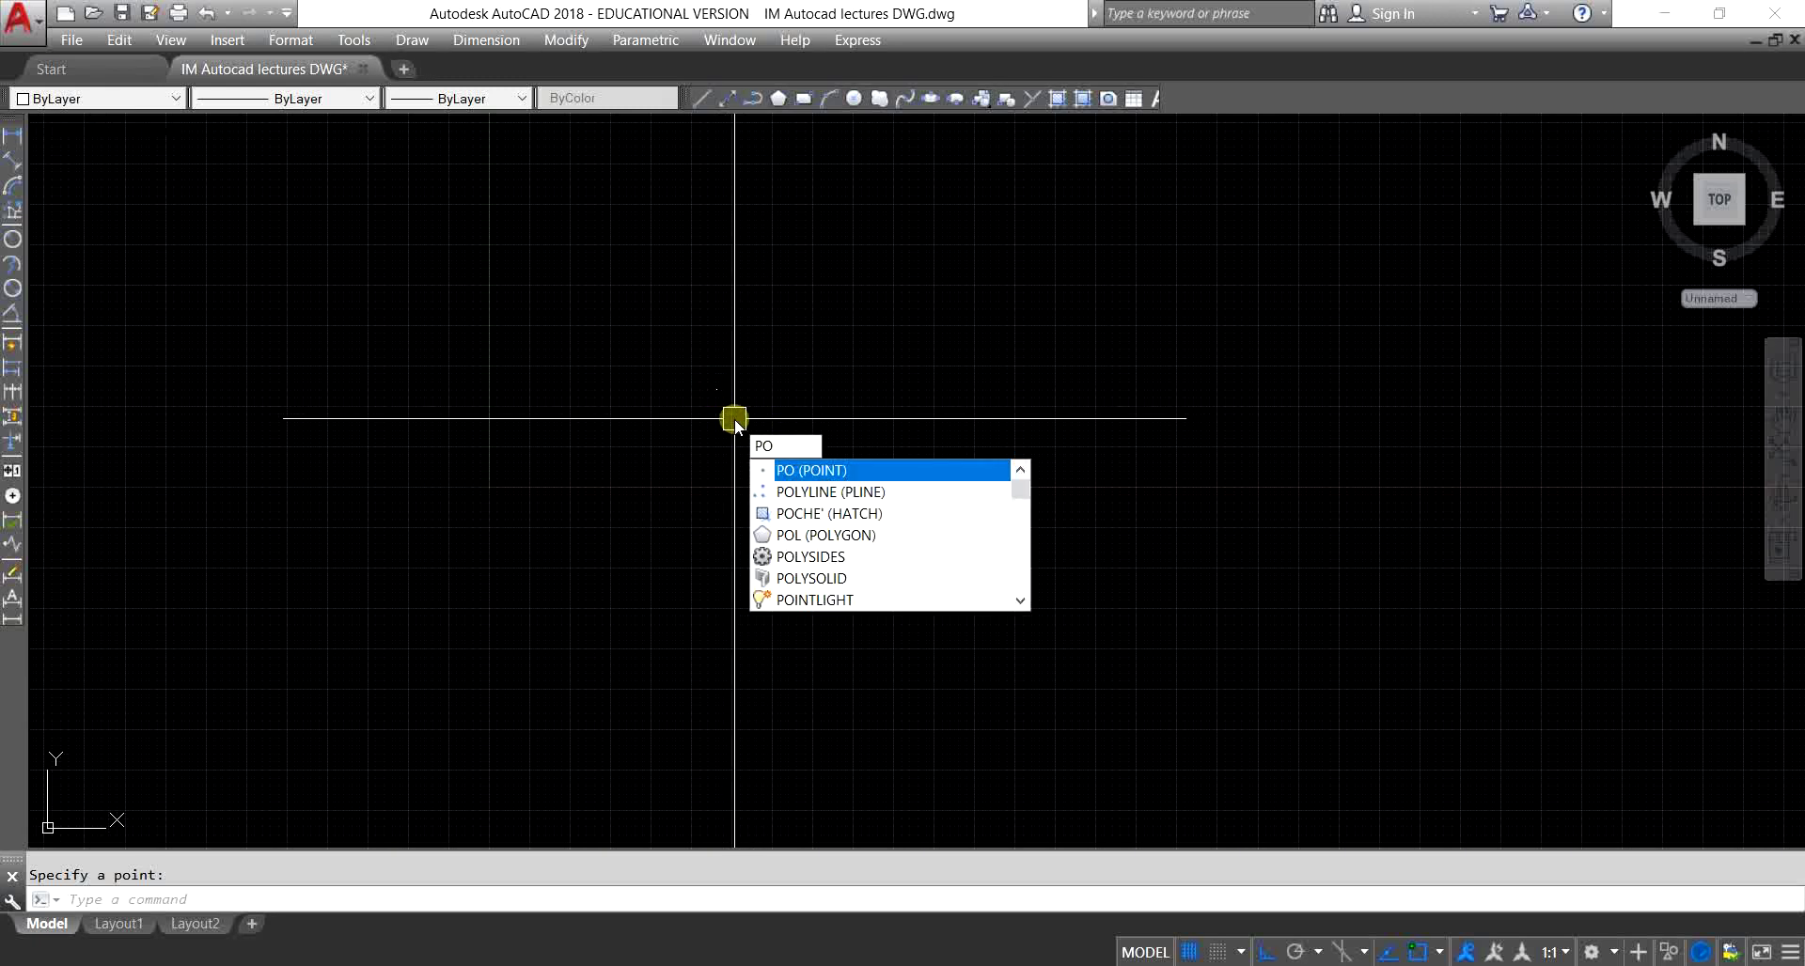
key("Return")
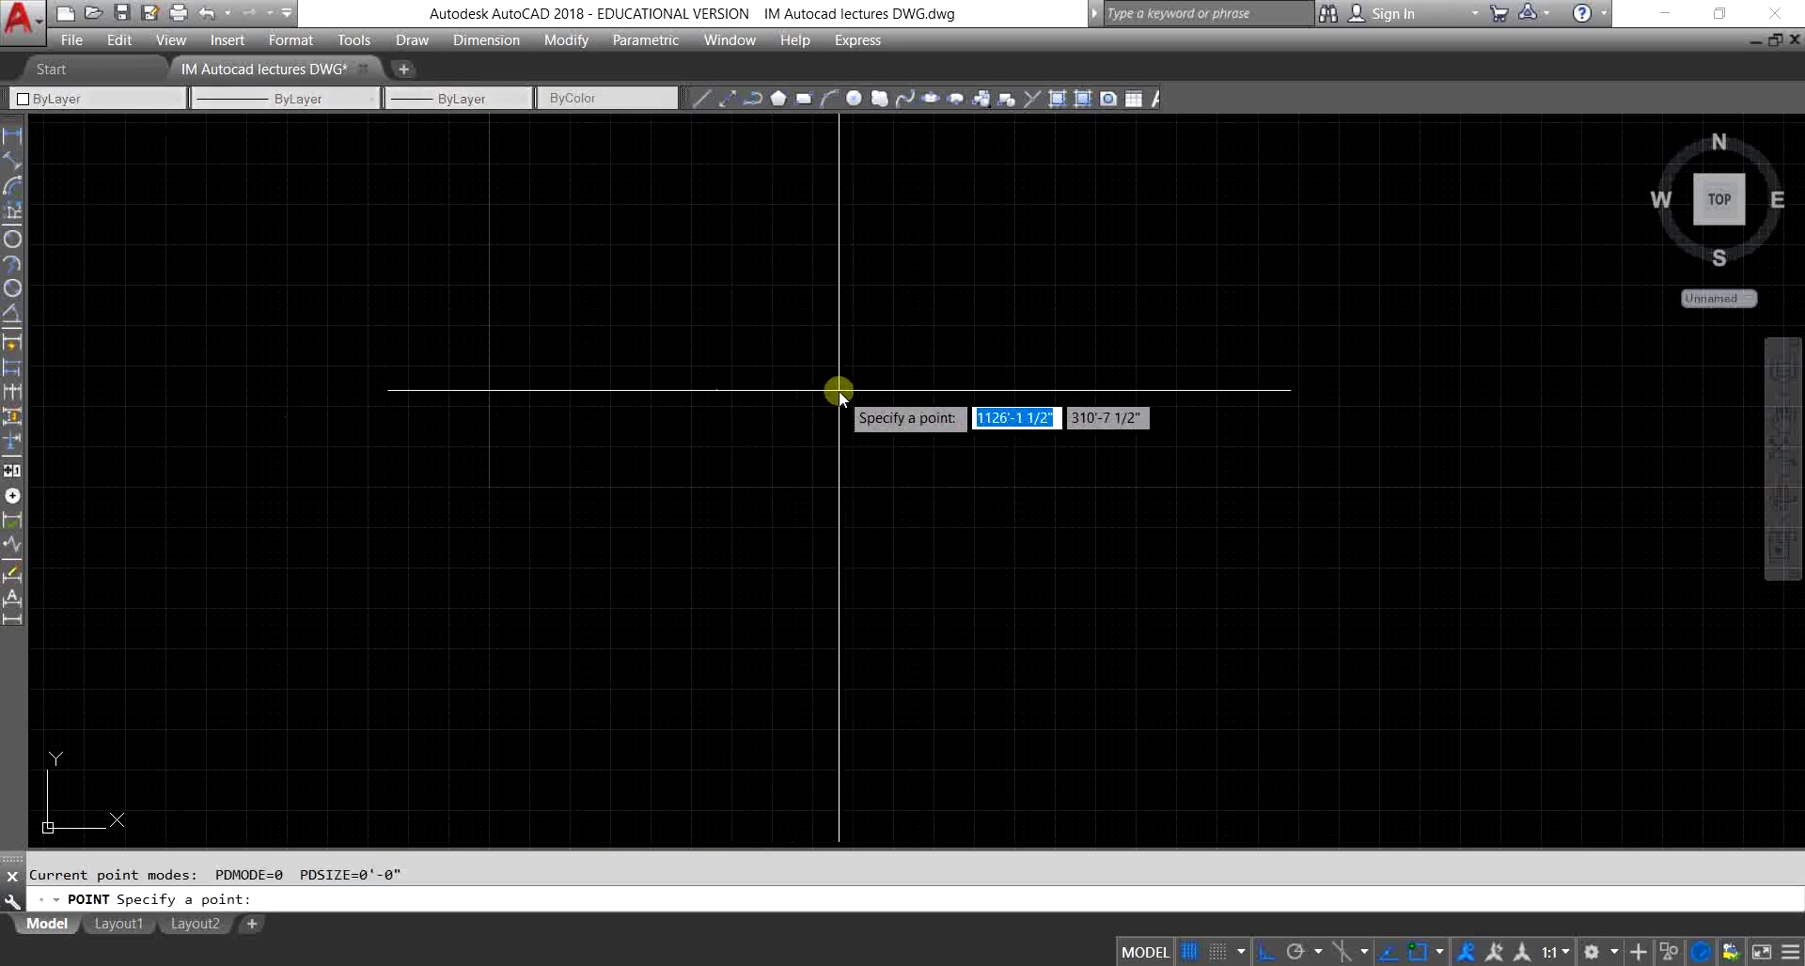
left_click(839, 390)
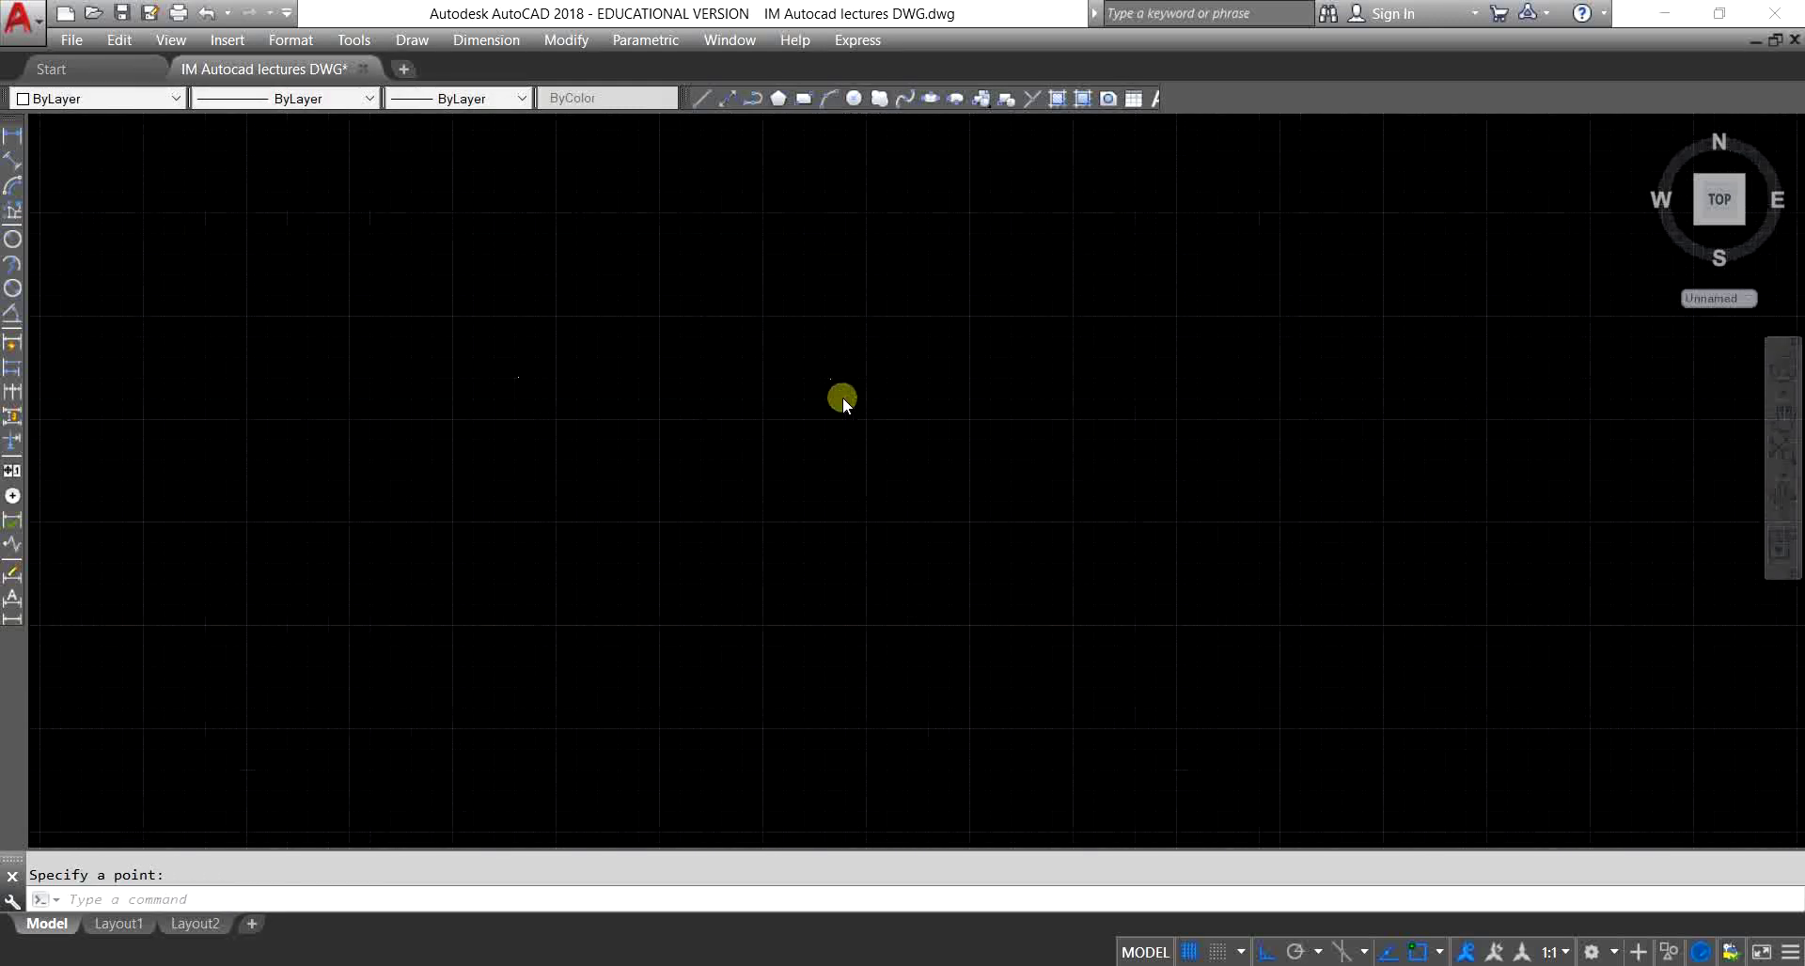
scroll(814, 346, "up", 1)
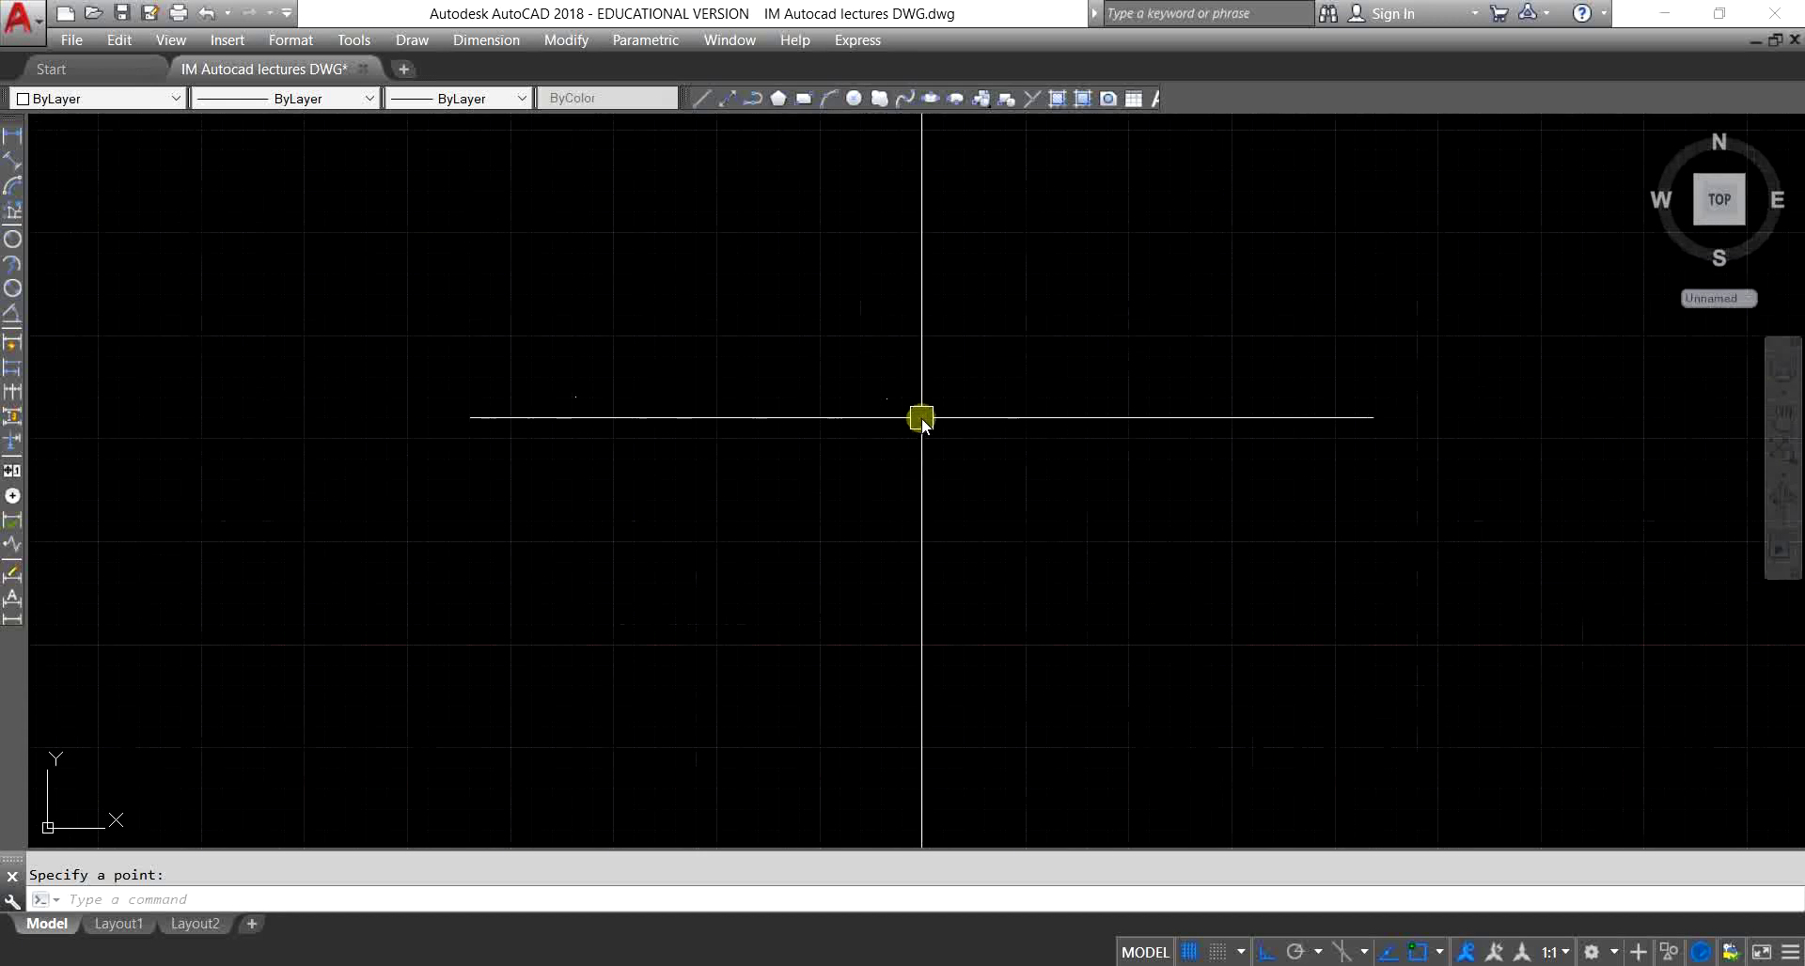
scroll(924, 414, "up", 1)
key("Escape")
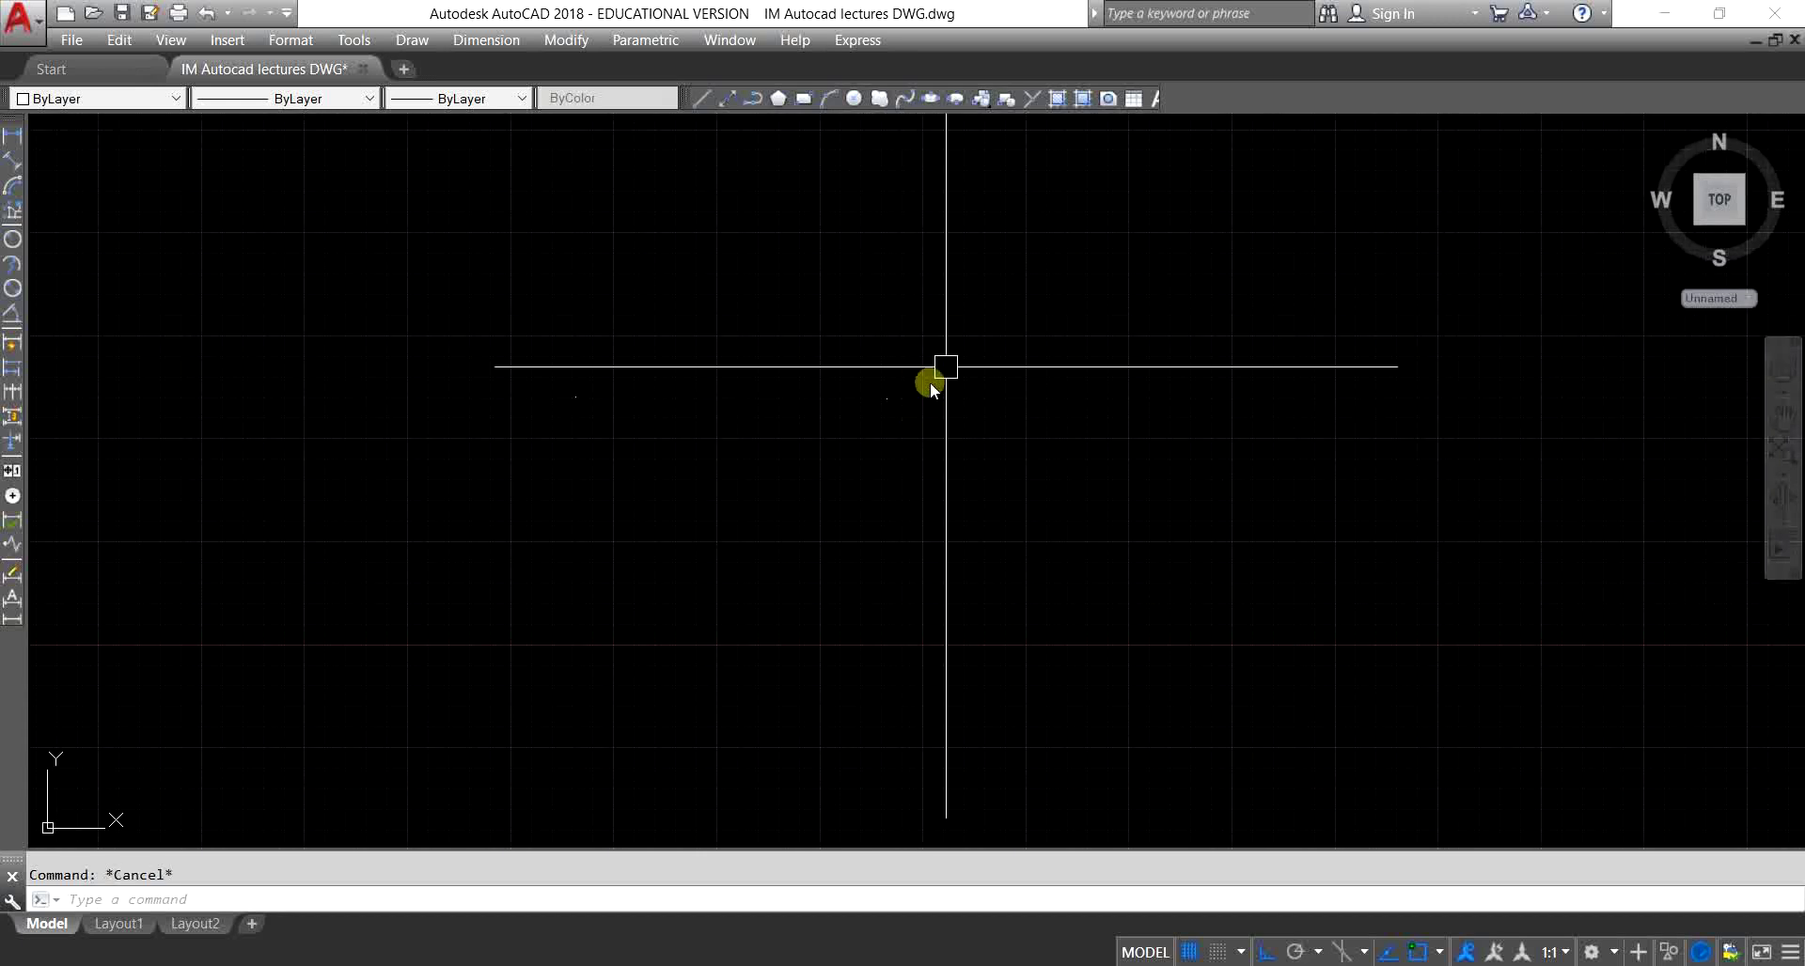
Step: Window-select the two points and delete them
left_click(953, 359)
left_click(548, 467)
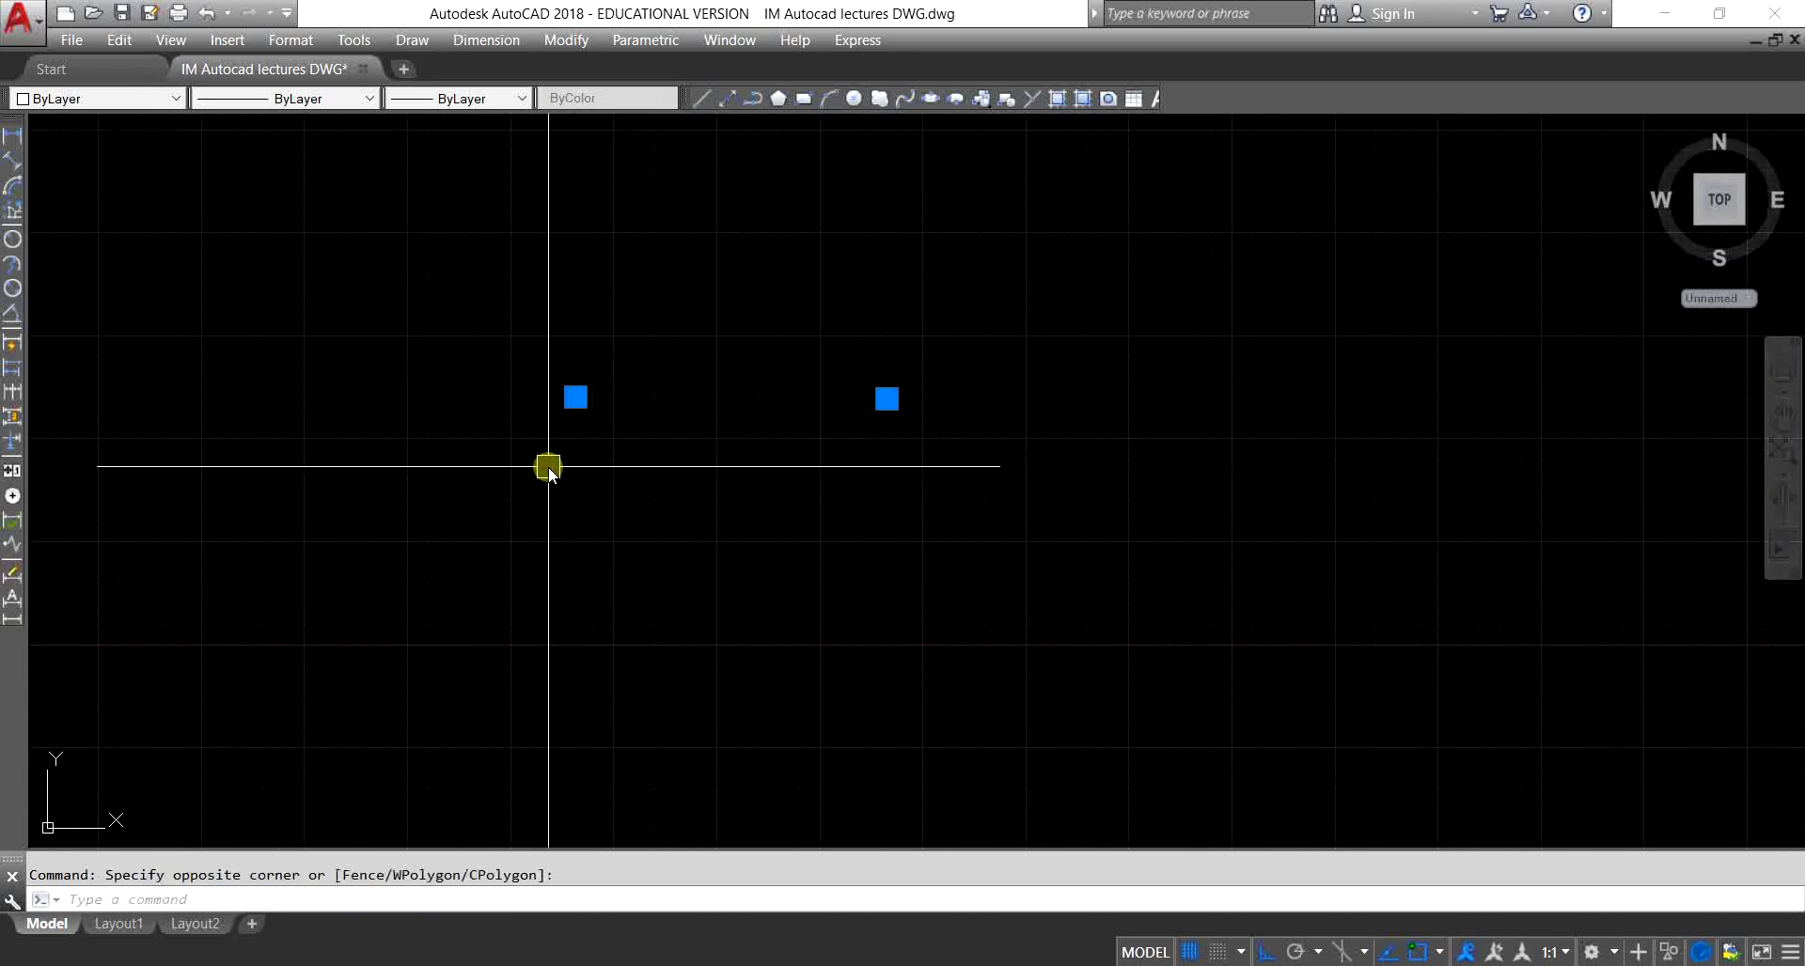
key("Delete")
key("Escape")
type("DO")
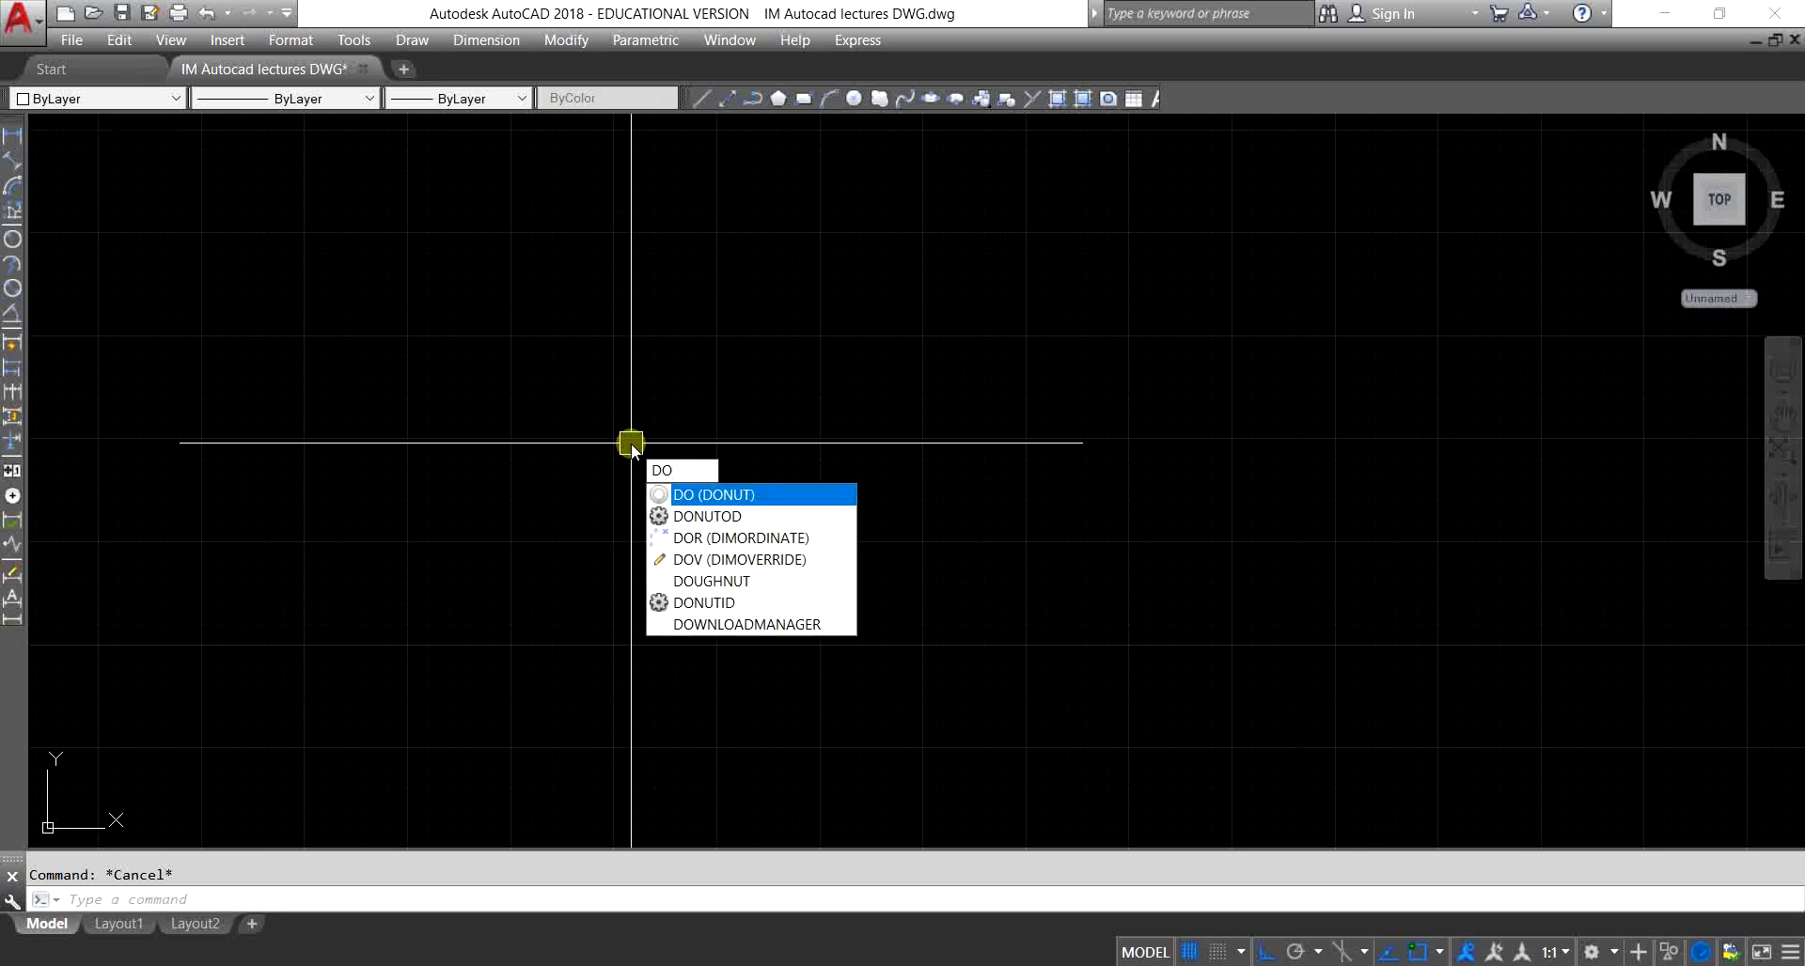
Step: Place six thick filled donuts, setting inside and outside diameters by picked points
key("Return")
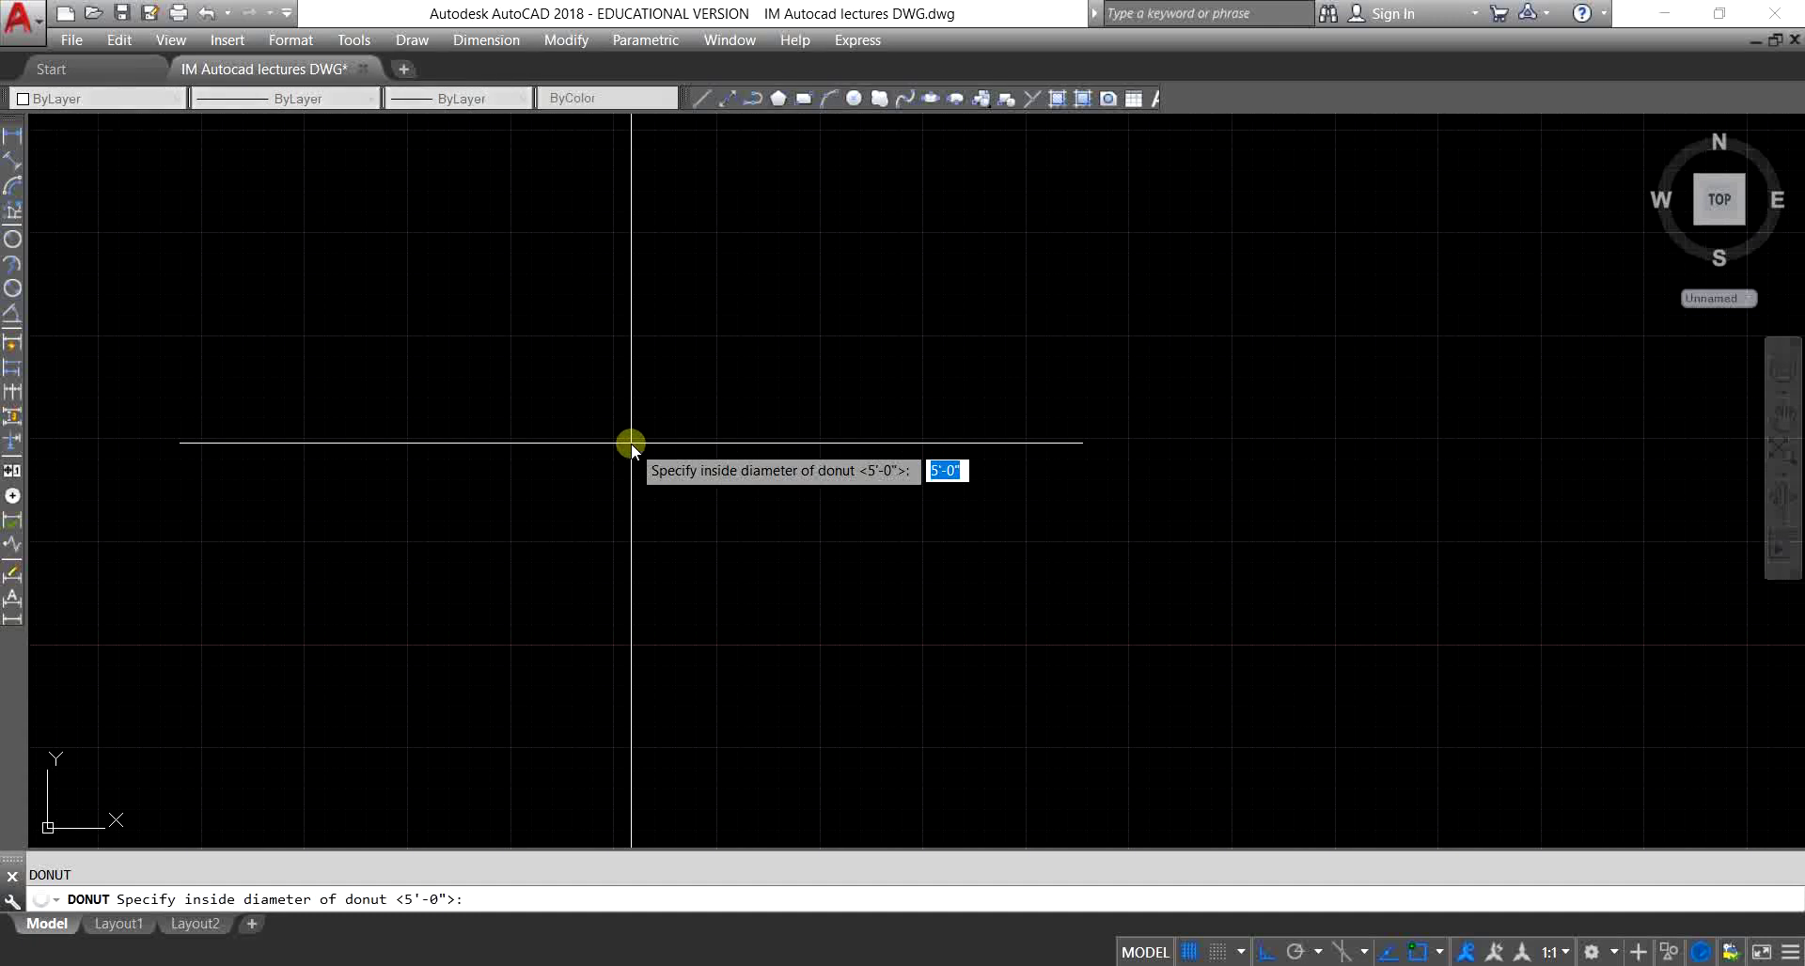
left_click(641, 399)
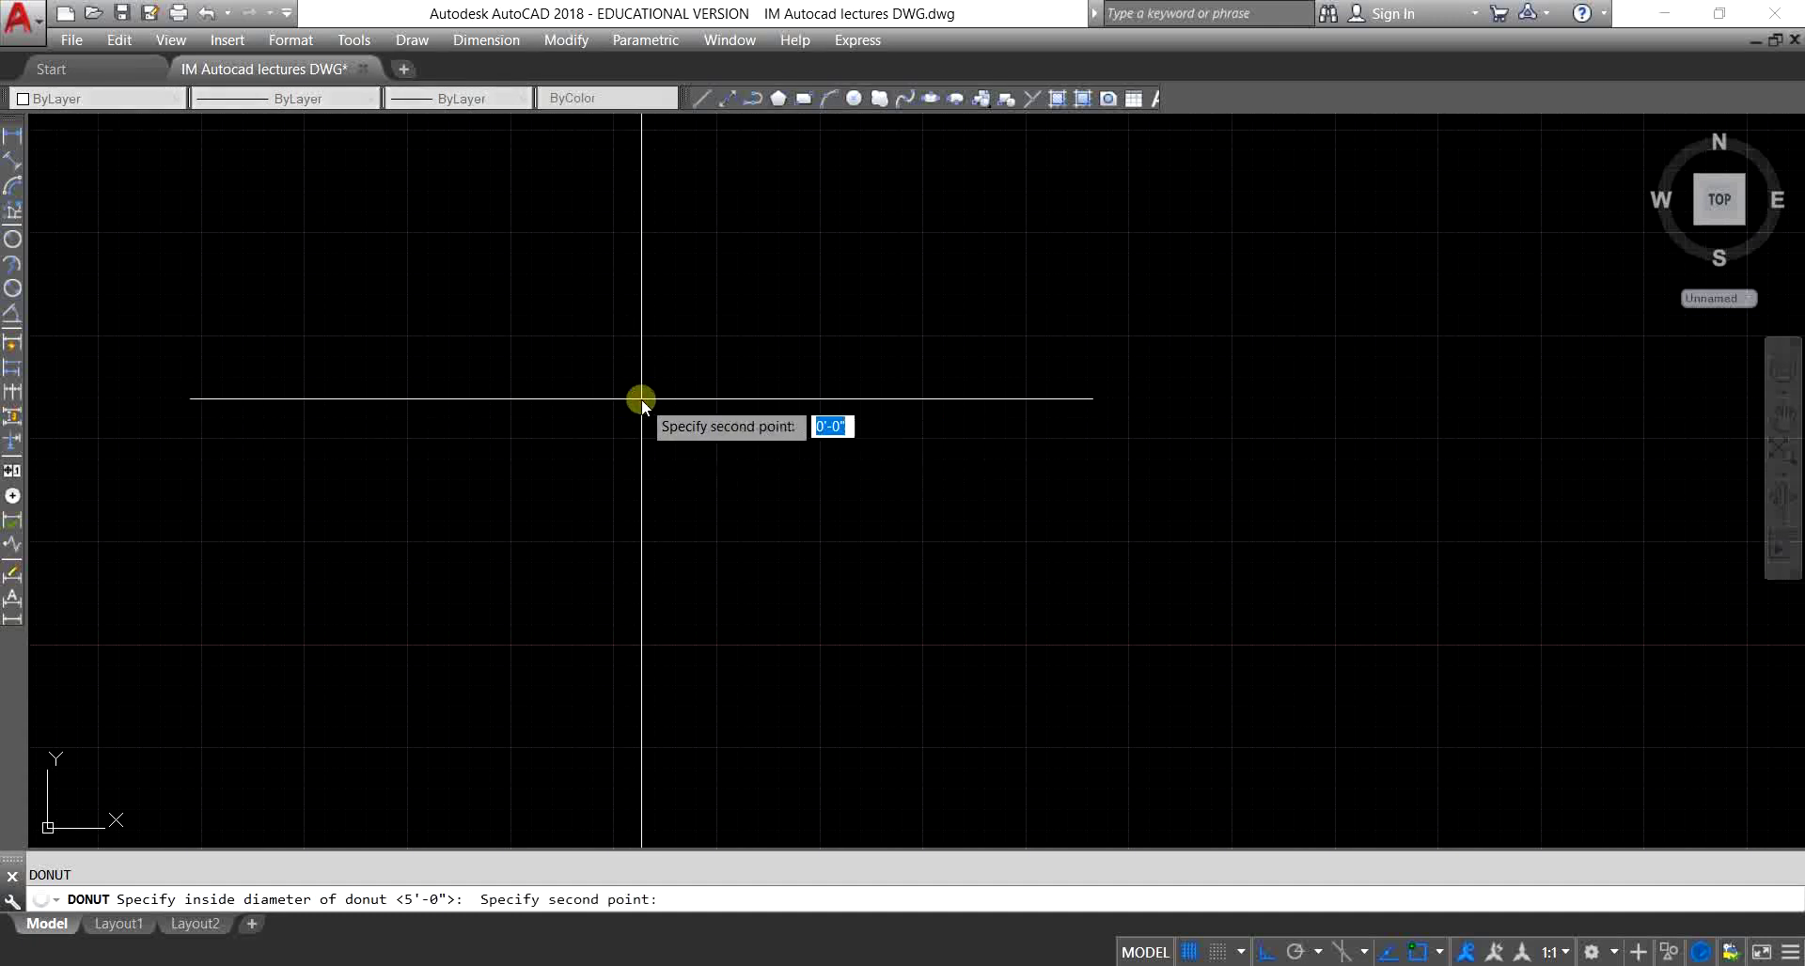
left_click(985, 414)
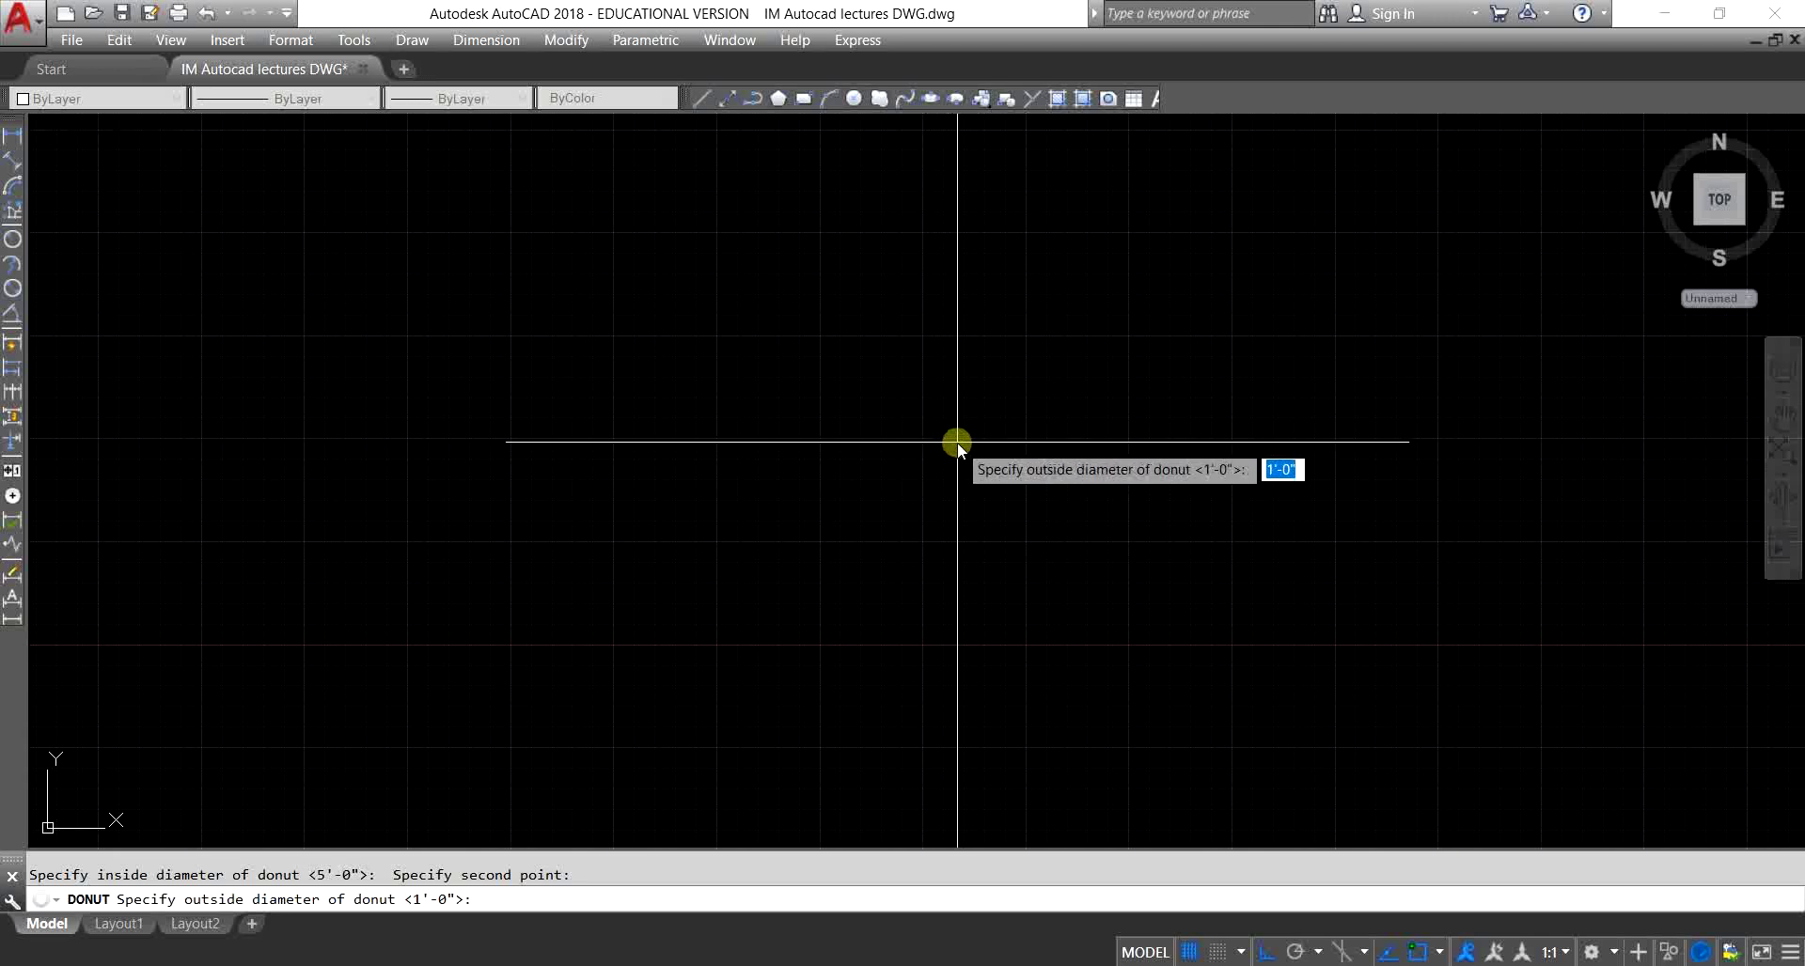
left_click(957, 442)
left_click(934, 491)
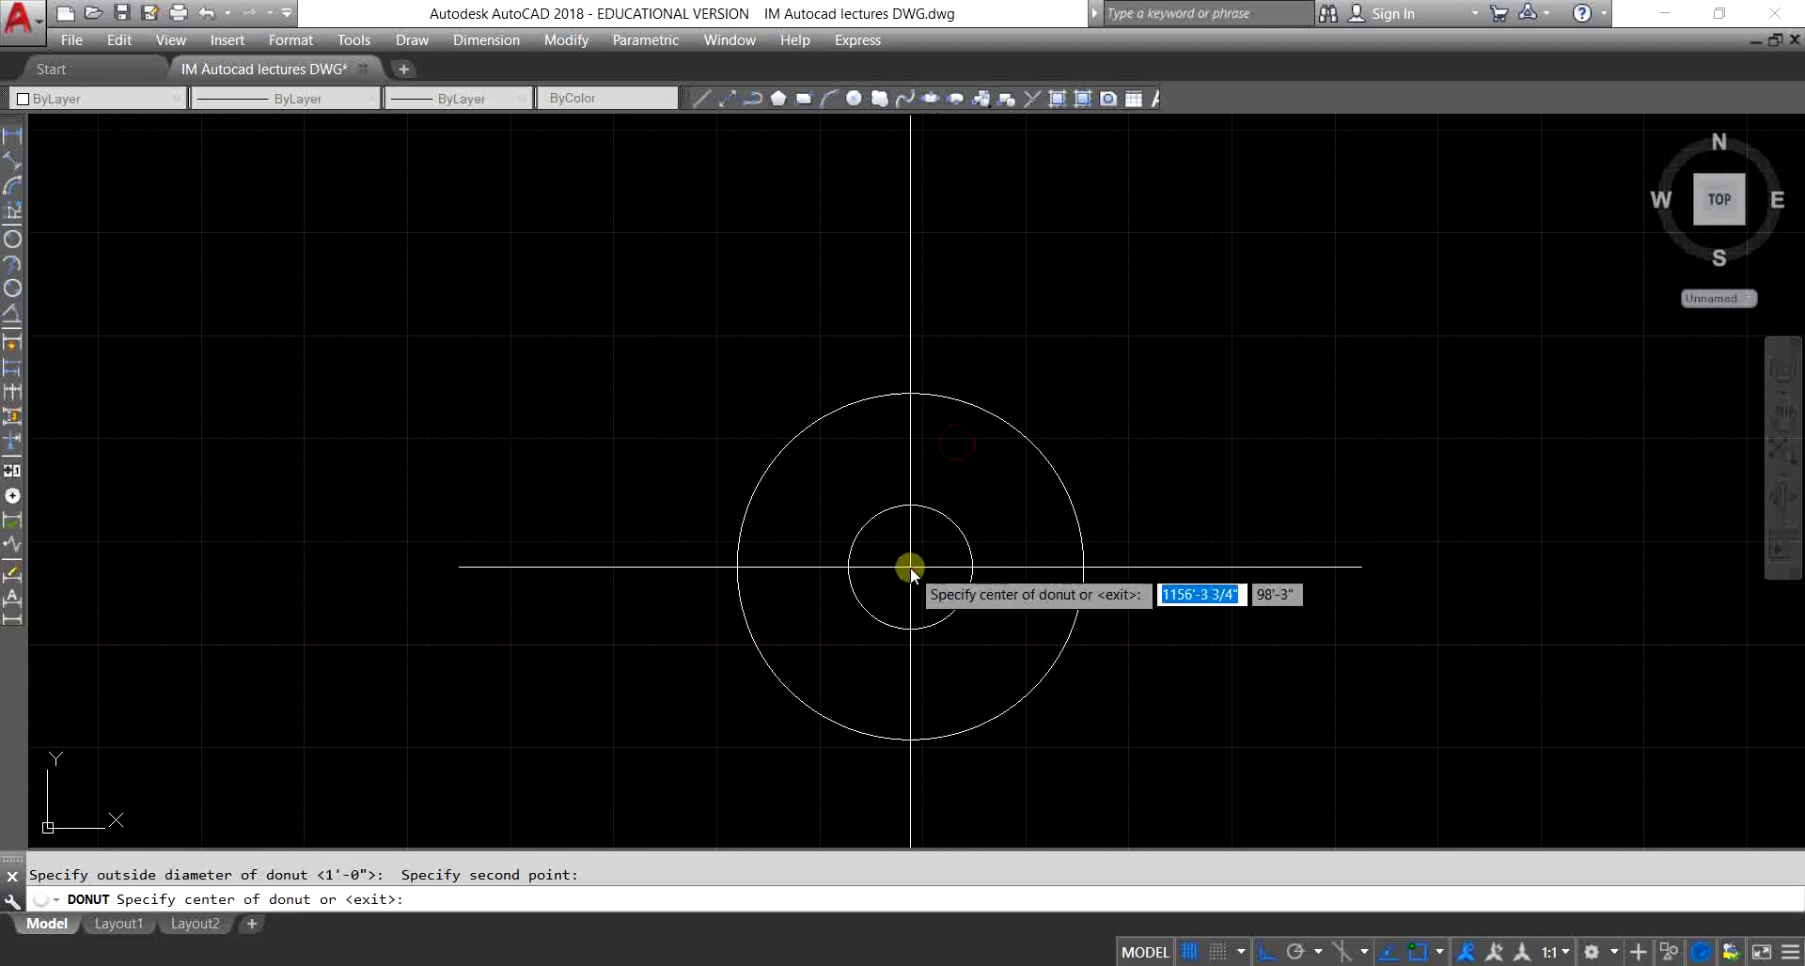
left_click(783, 436)
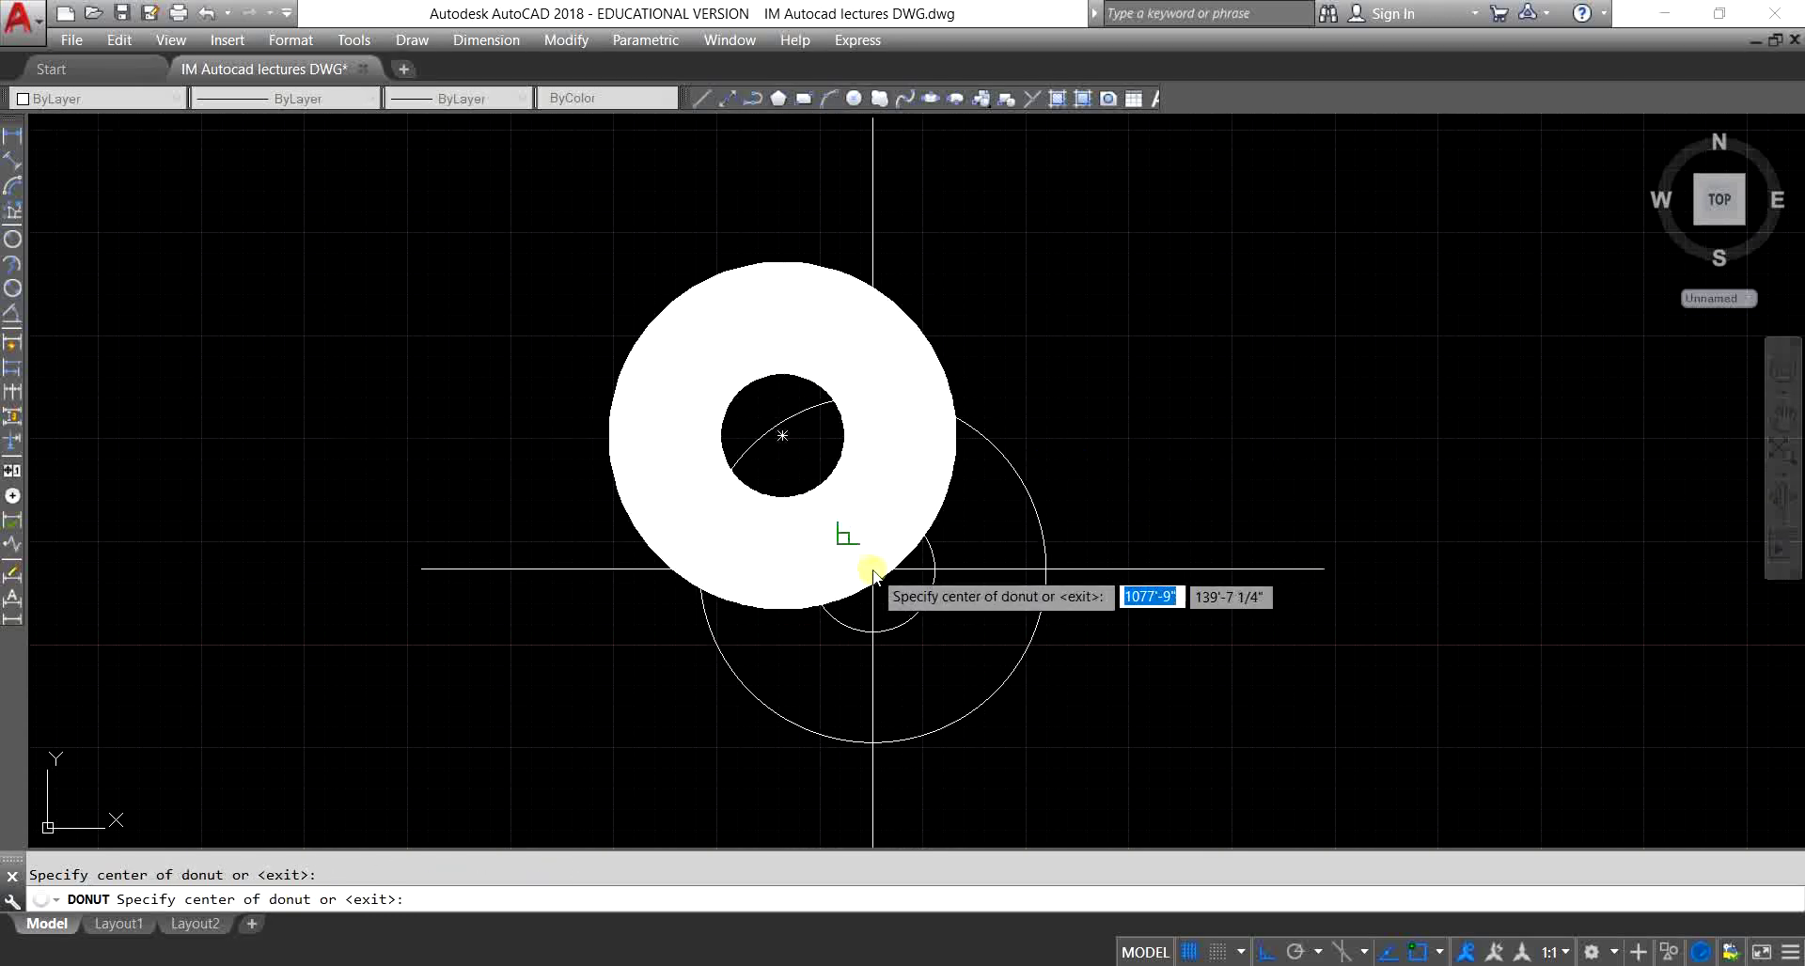
scroll(532, 556, "down", 4)
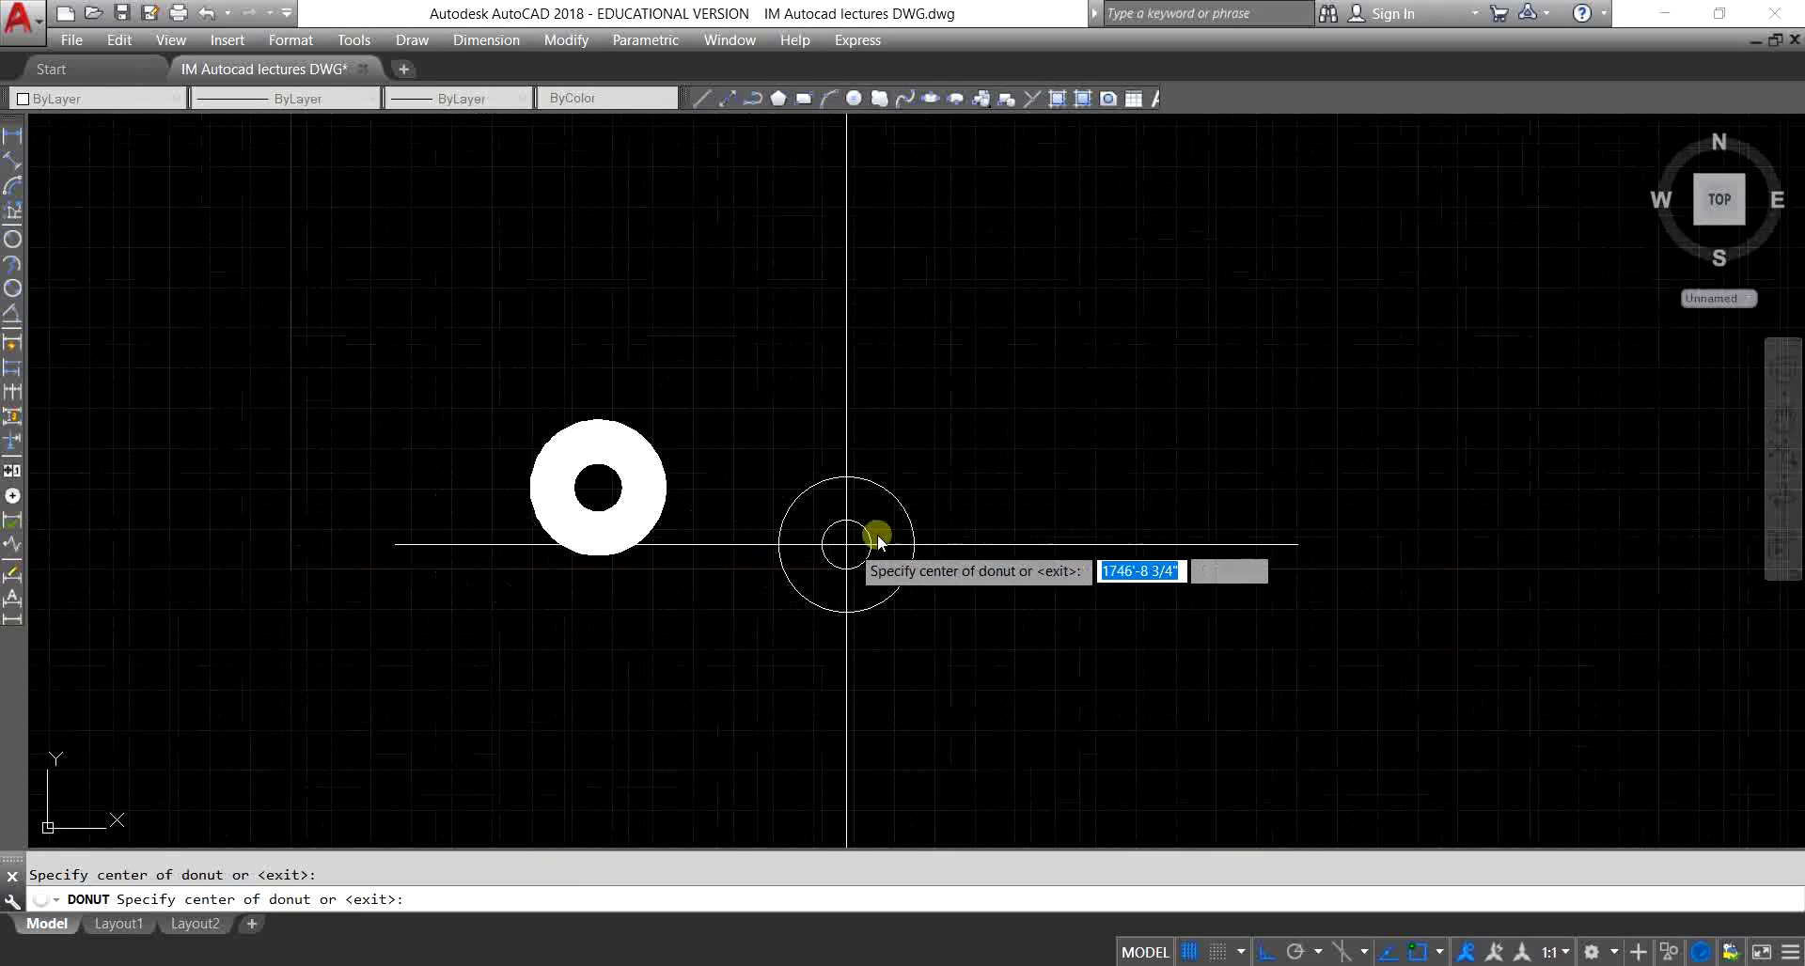
scroll(959, 492, "up", 6)
scroll(978, 481, "down", 4)
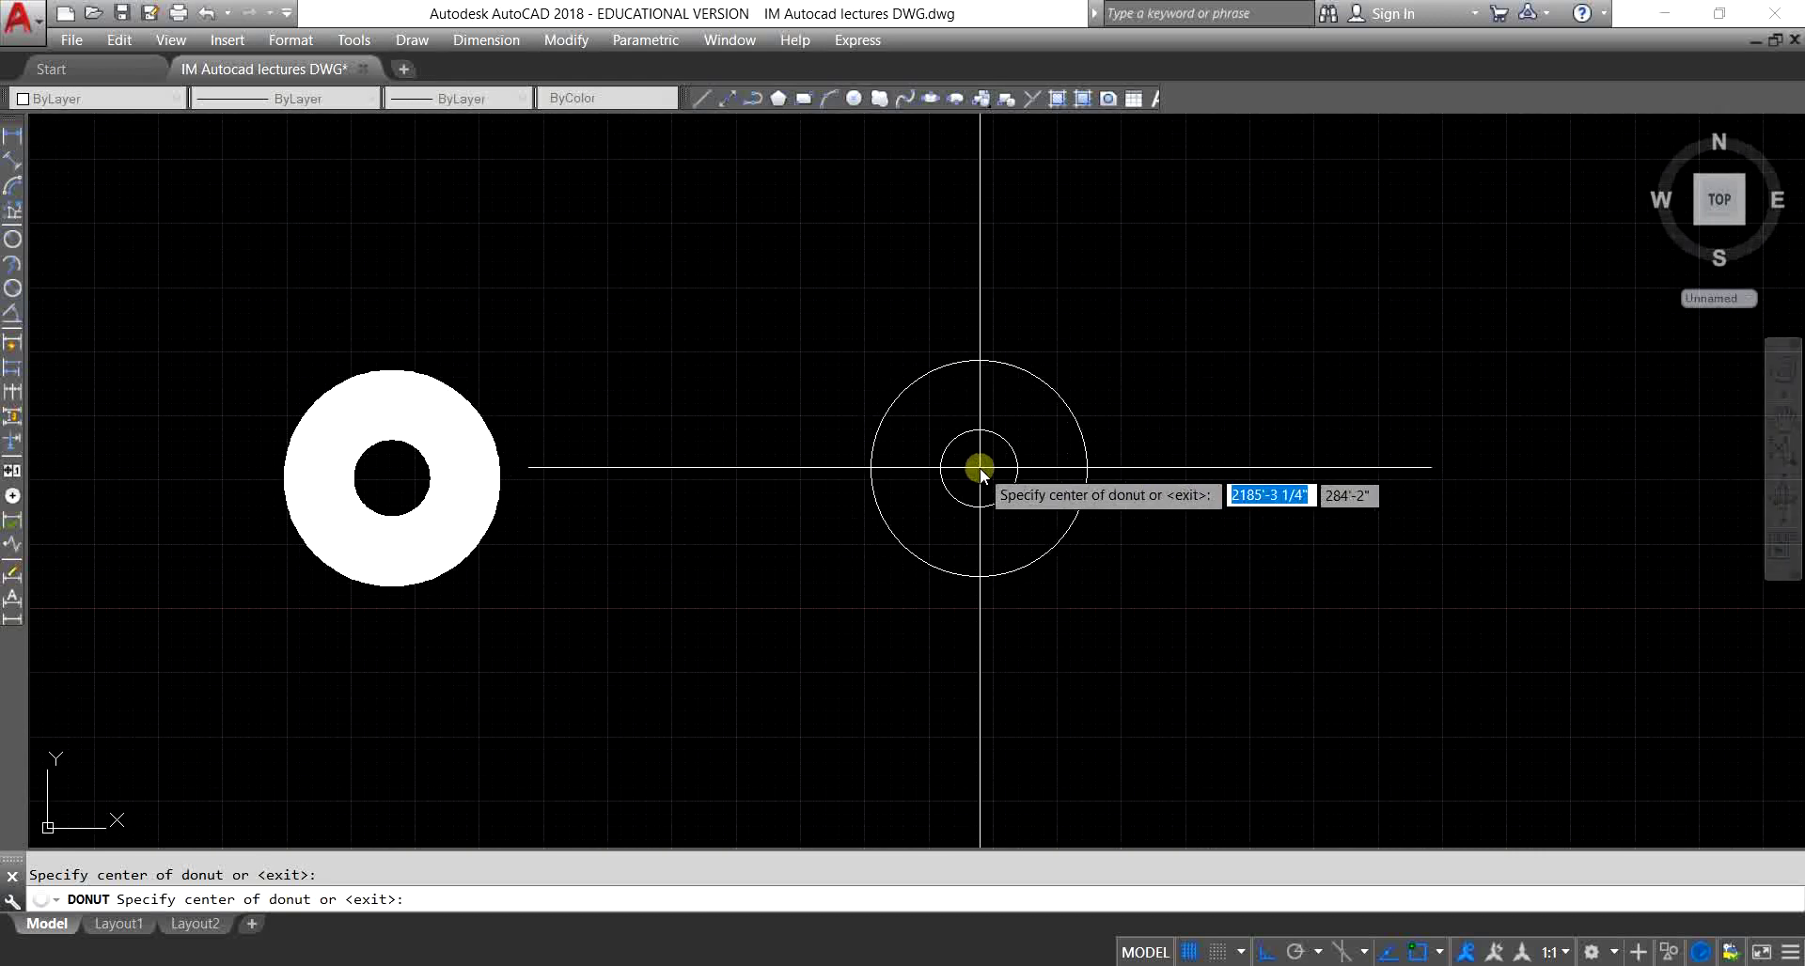
left_click(797, 467)
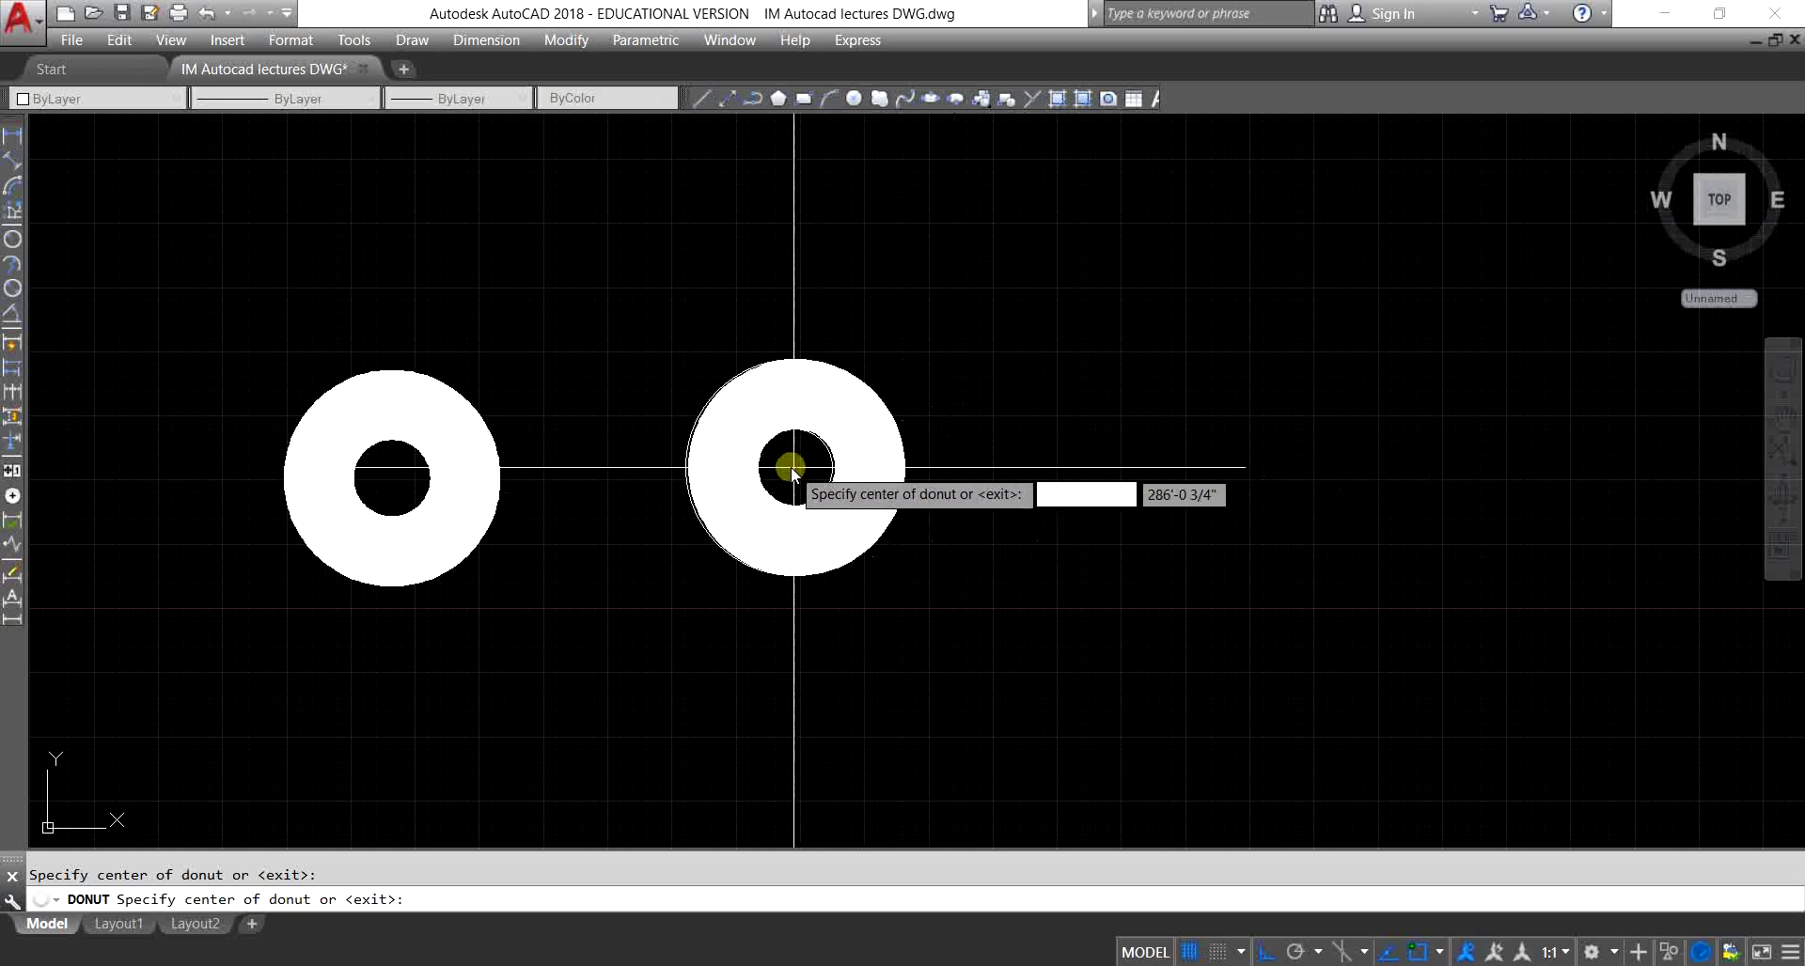
left_click(1242, 397)
scroll(1228, 414, "down", 4)
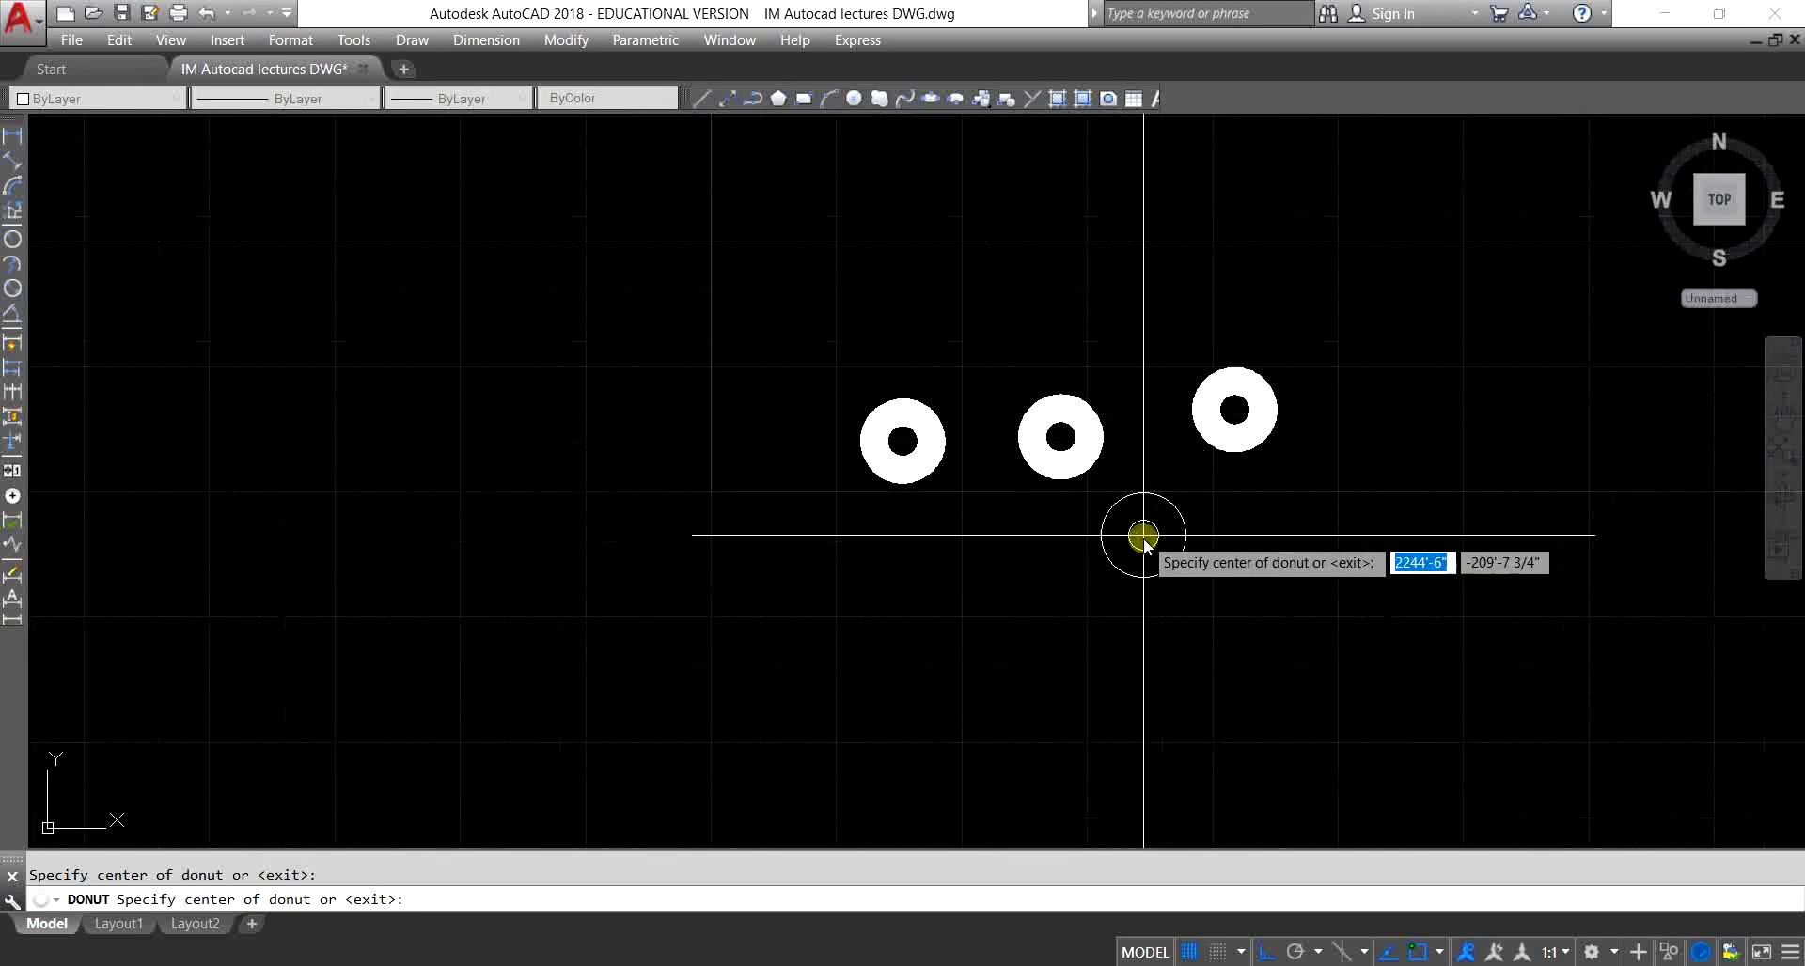
left_click(1143, 538)
left_click(918, 589)
left_click(576, 464)
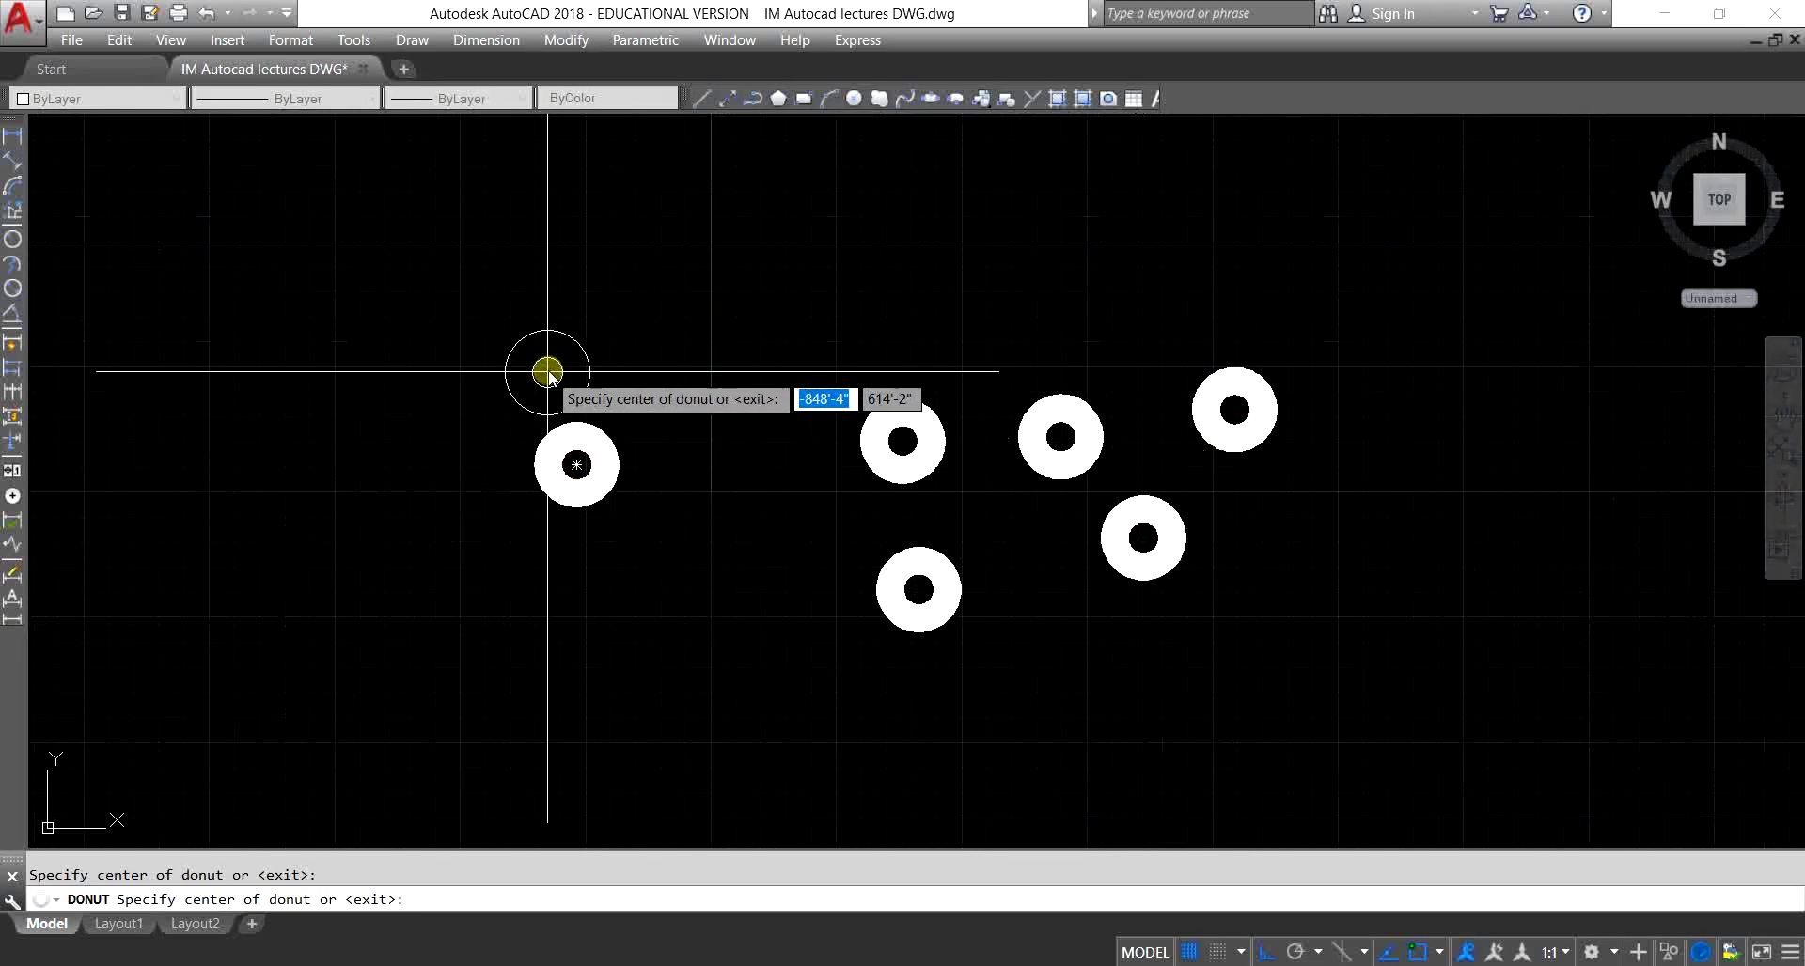
key("Escape")
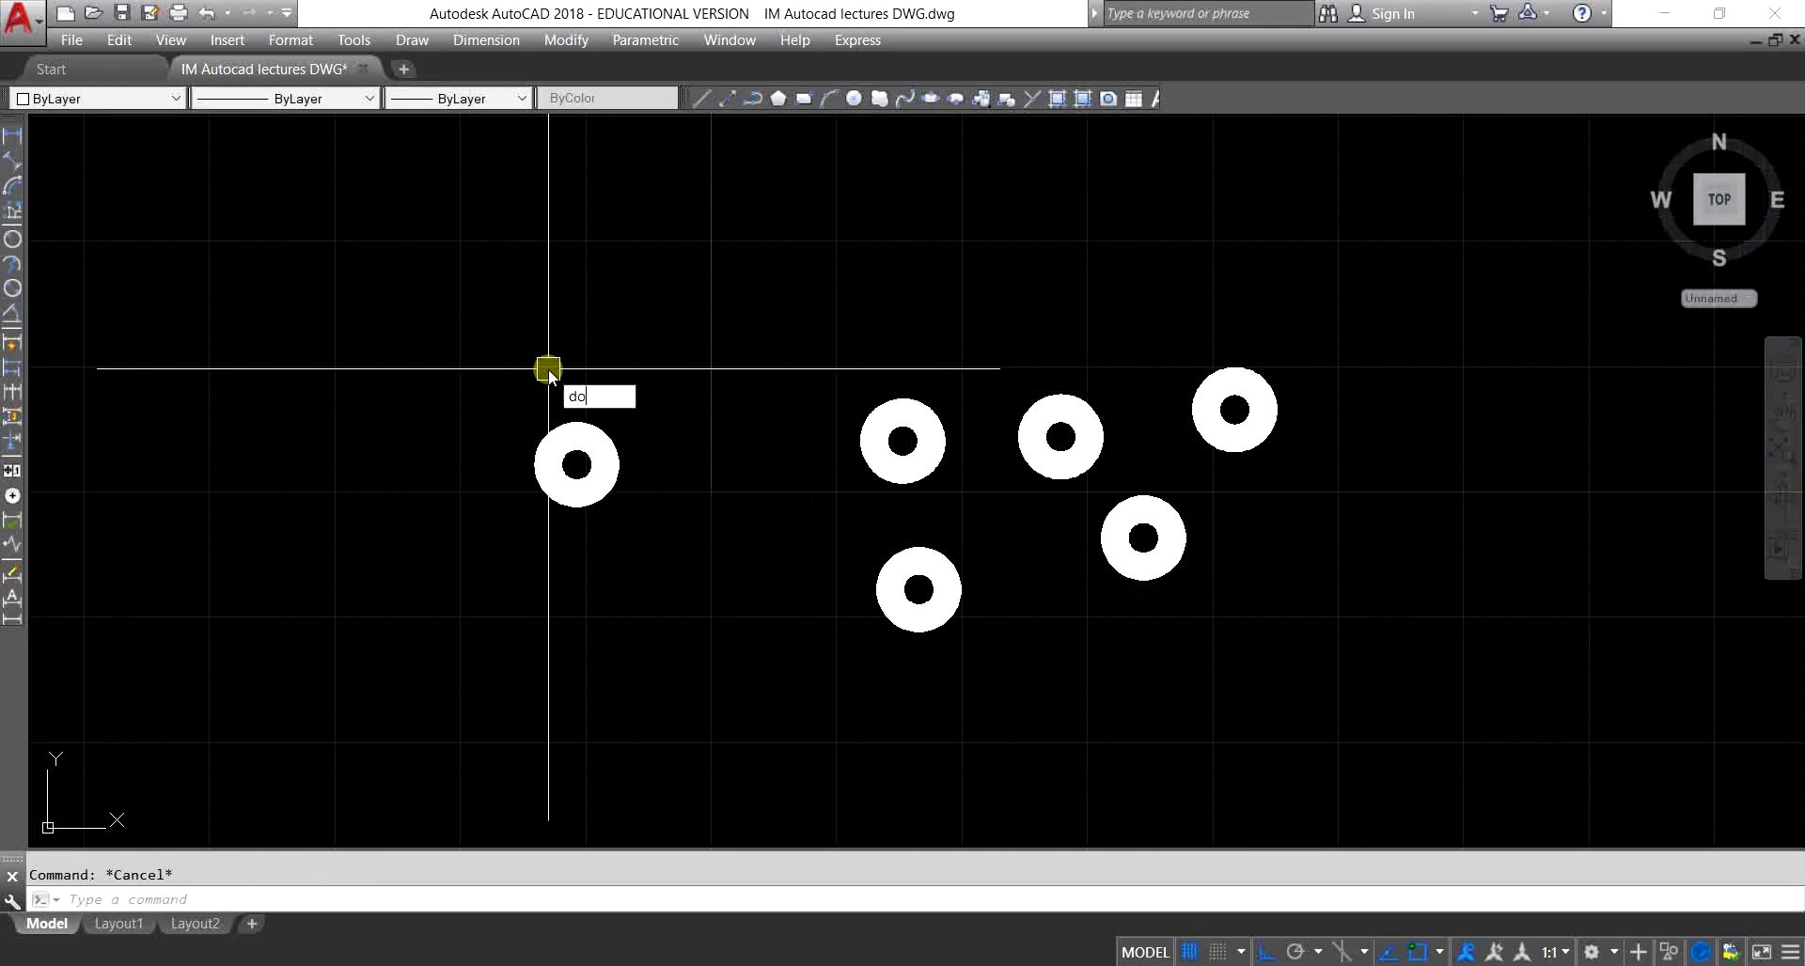
Step: Place seven thin ring donuts with 7' inside and 10' outside diameter
key("Return")
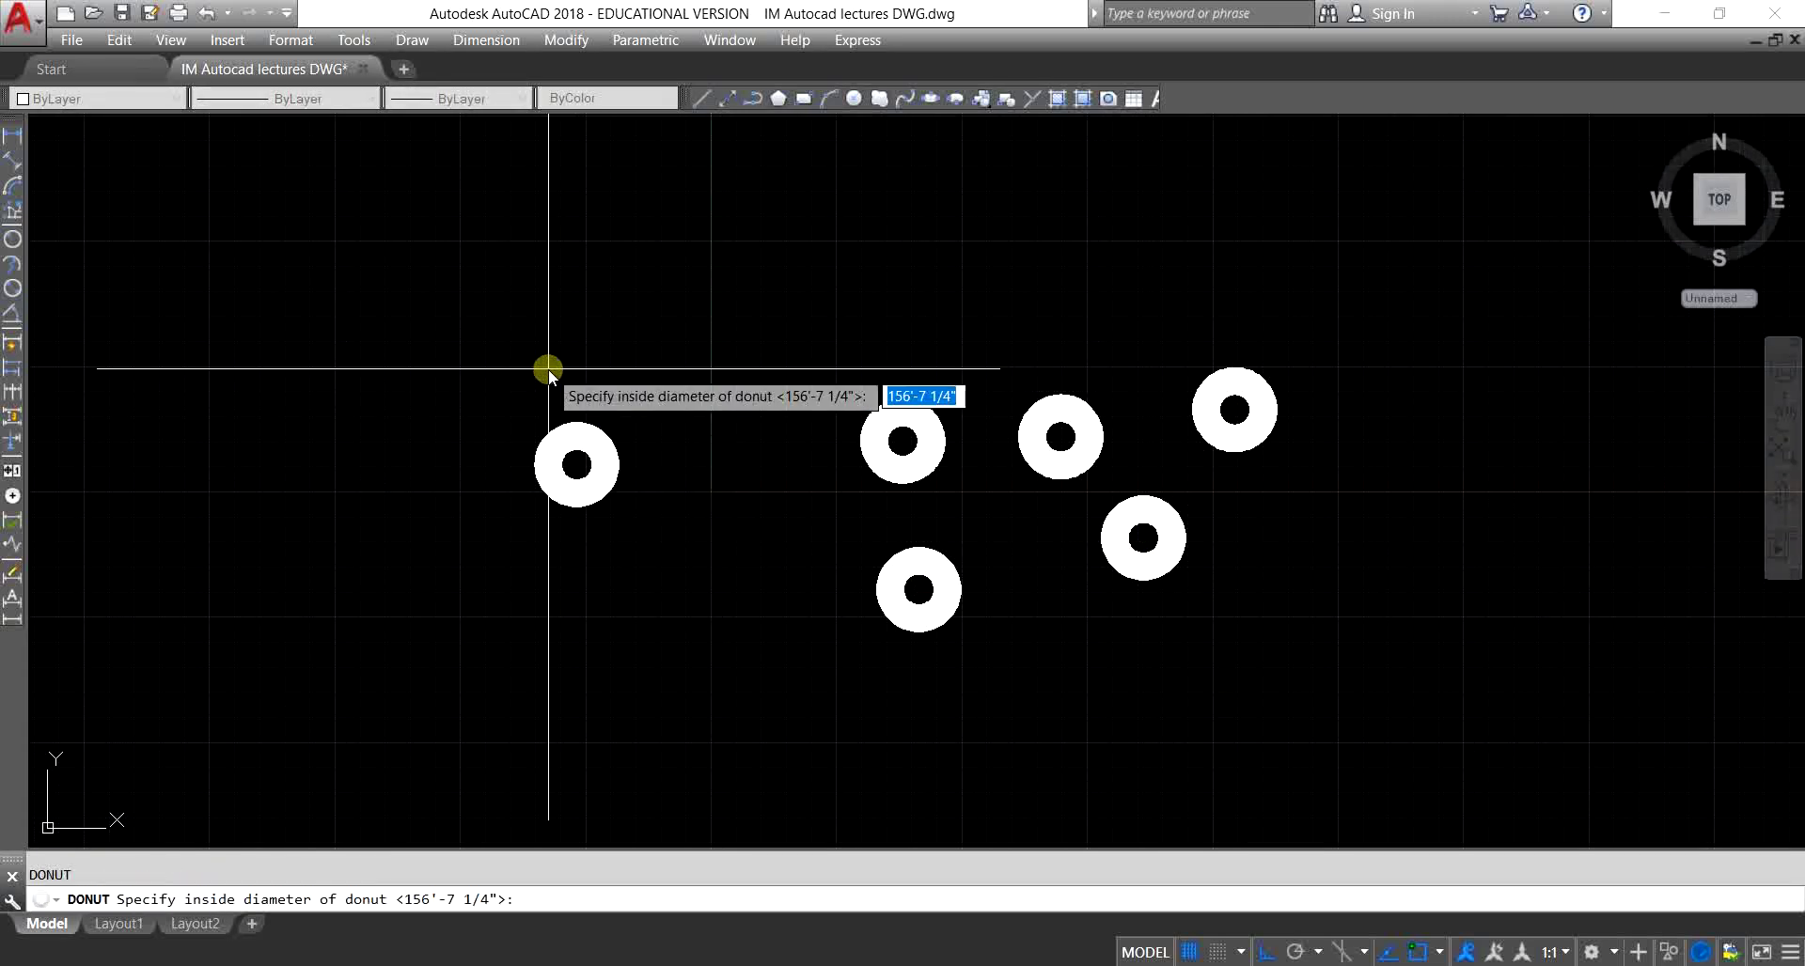
scroll(569, 461, "up", 4)
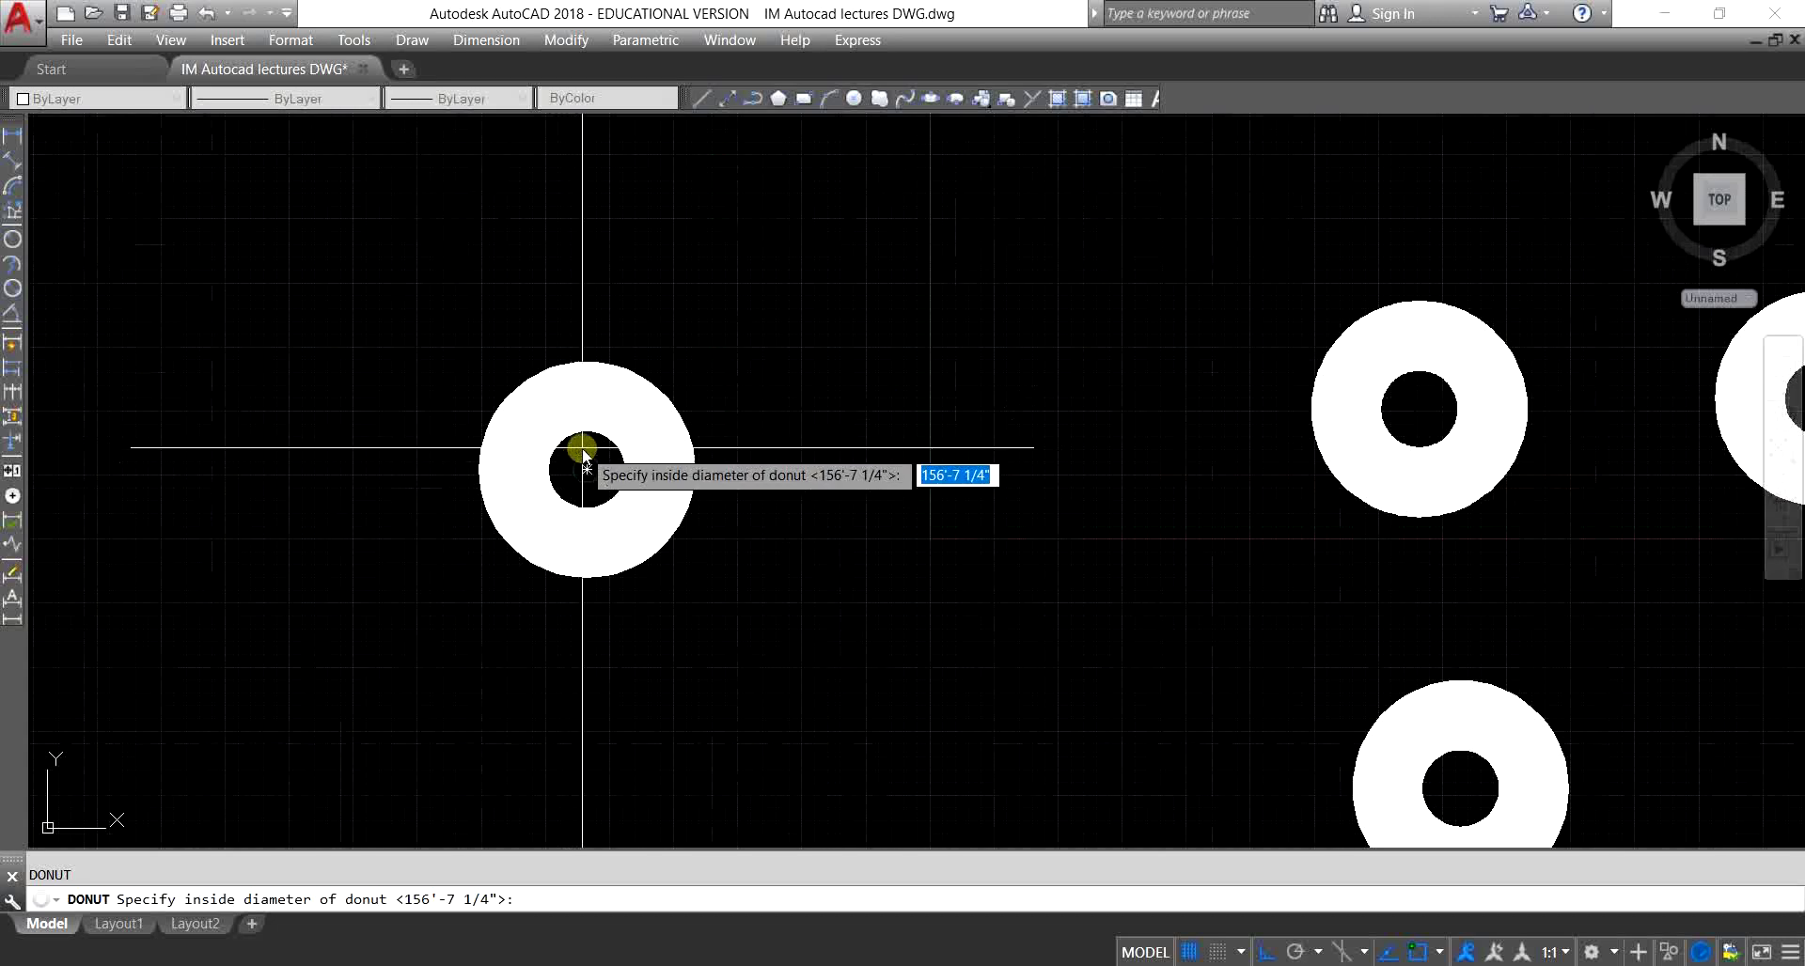
scroll(788, 451, "down", 3)
scroll(717, 334, "up", 5)
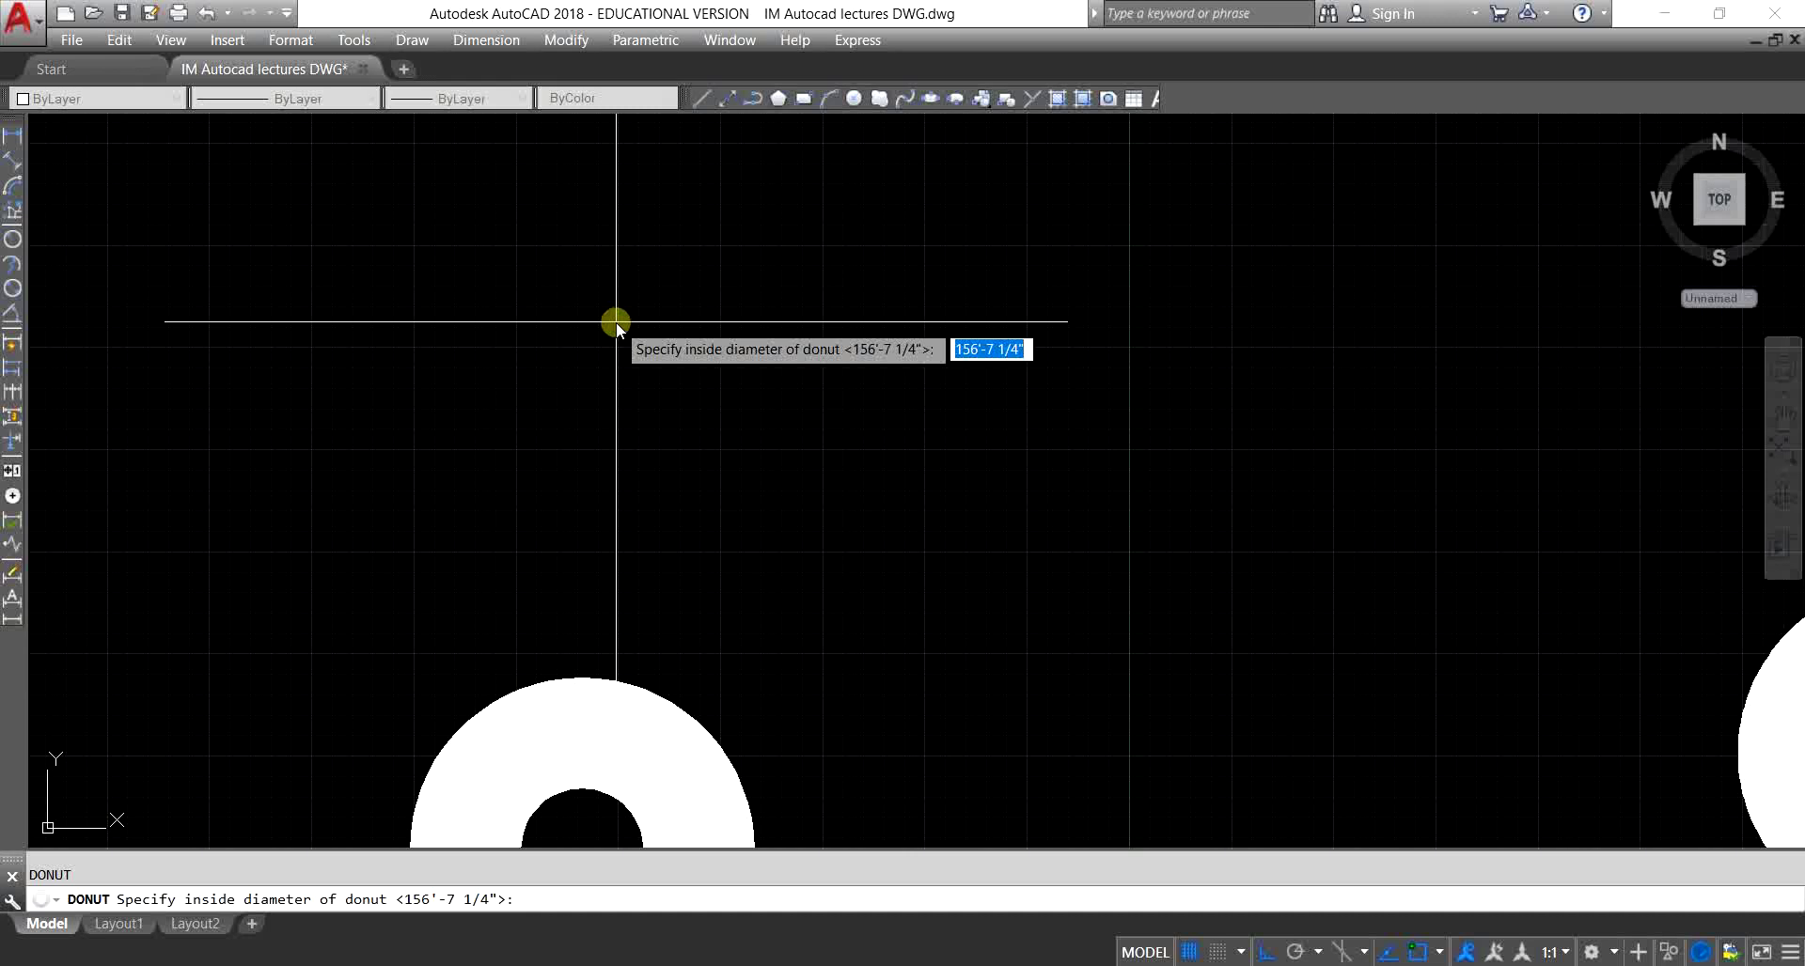
type("7")
key("Return")
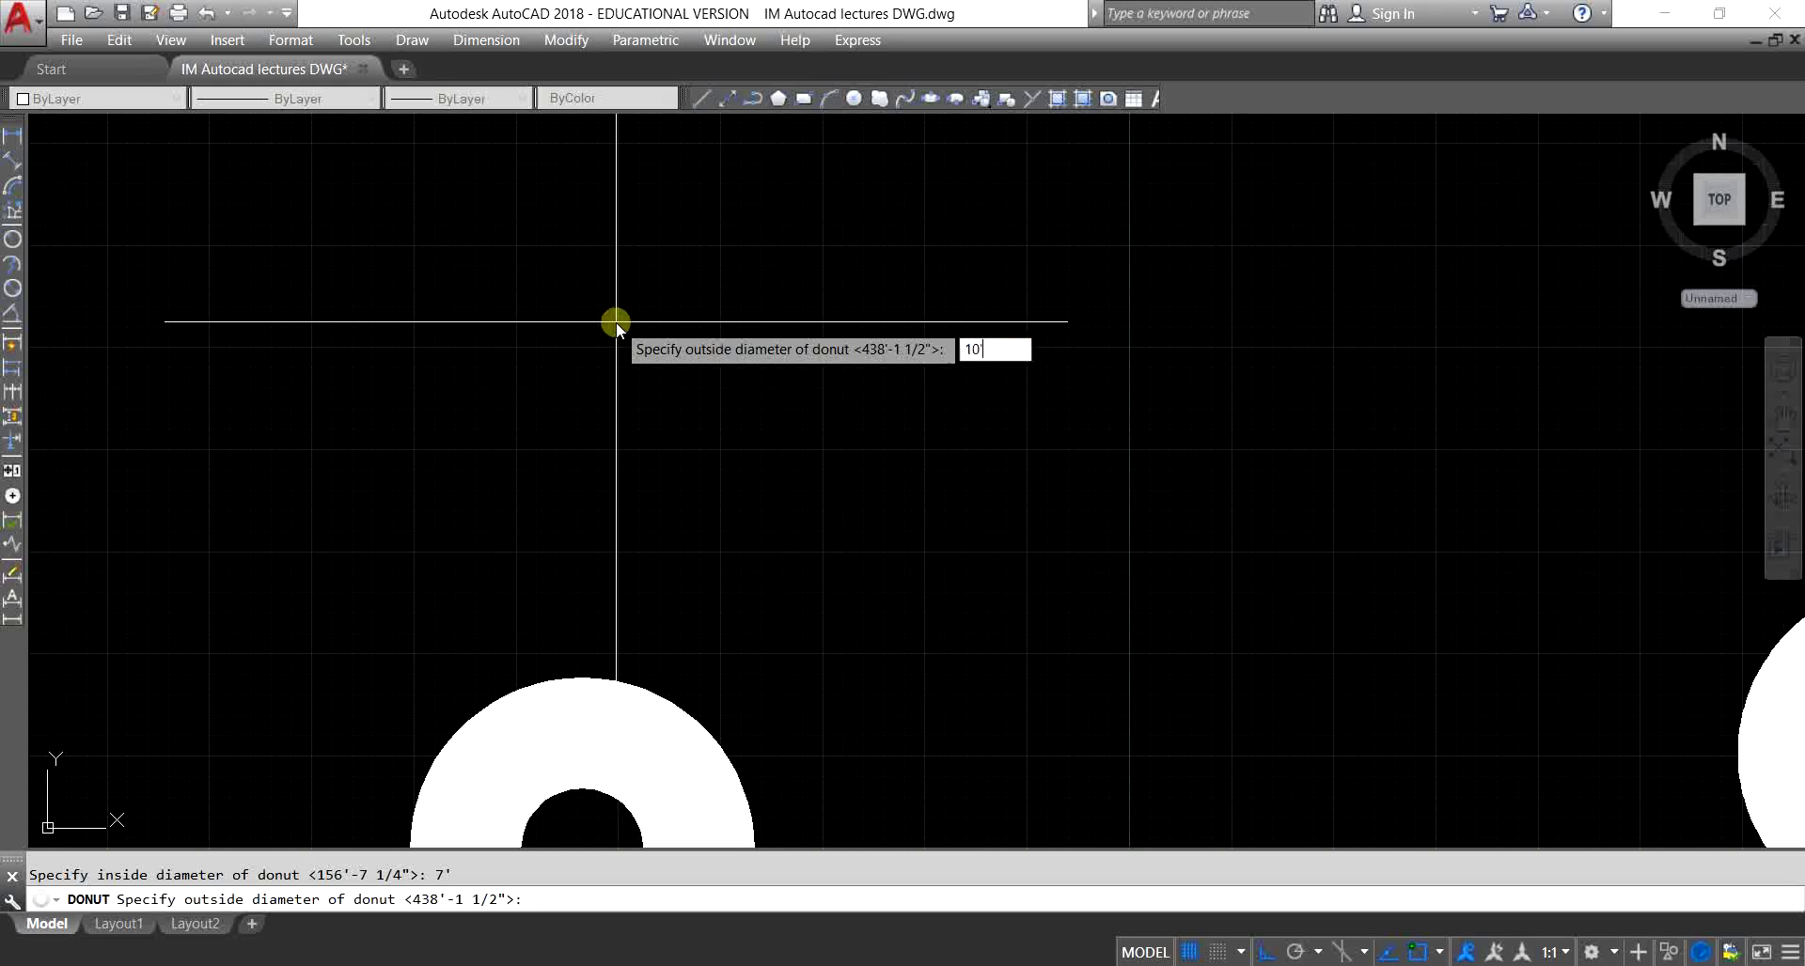
key("Return")
left_click(854, 342)
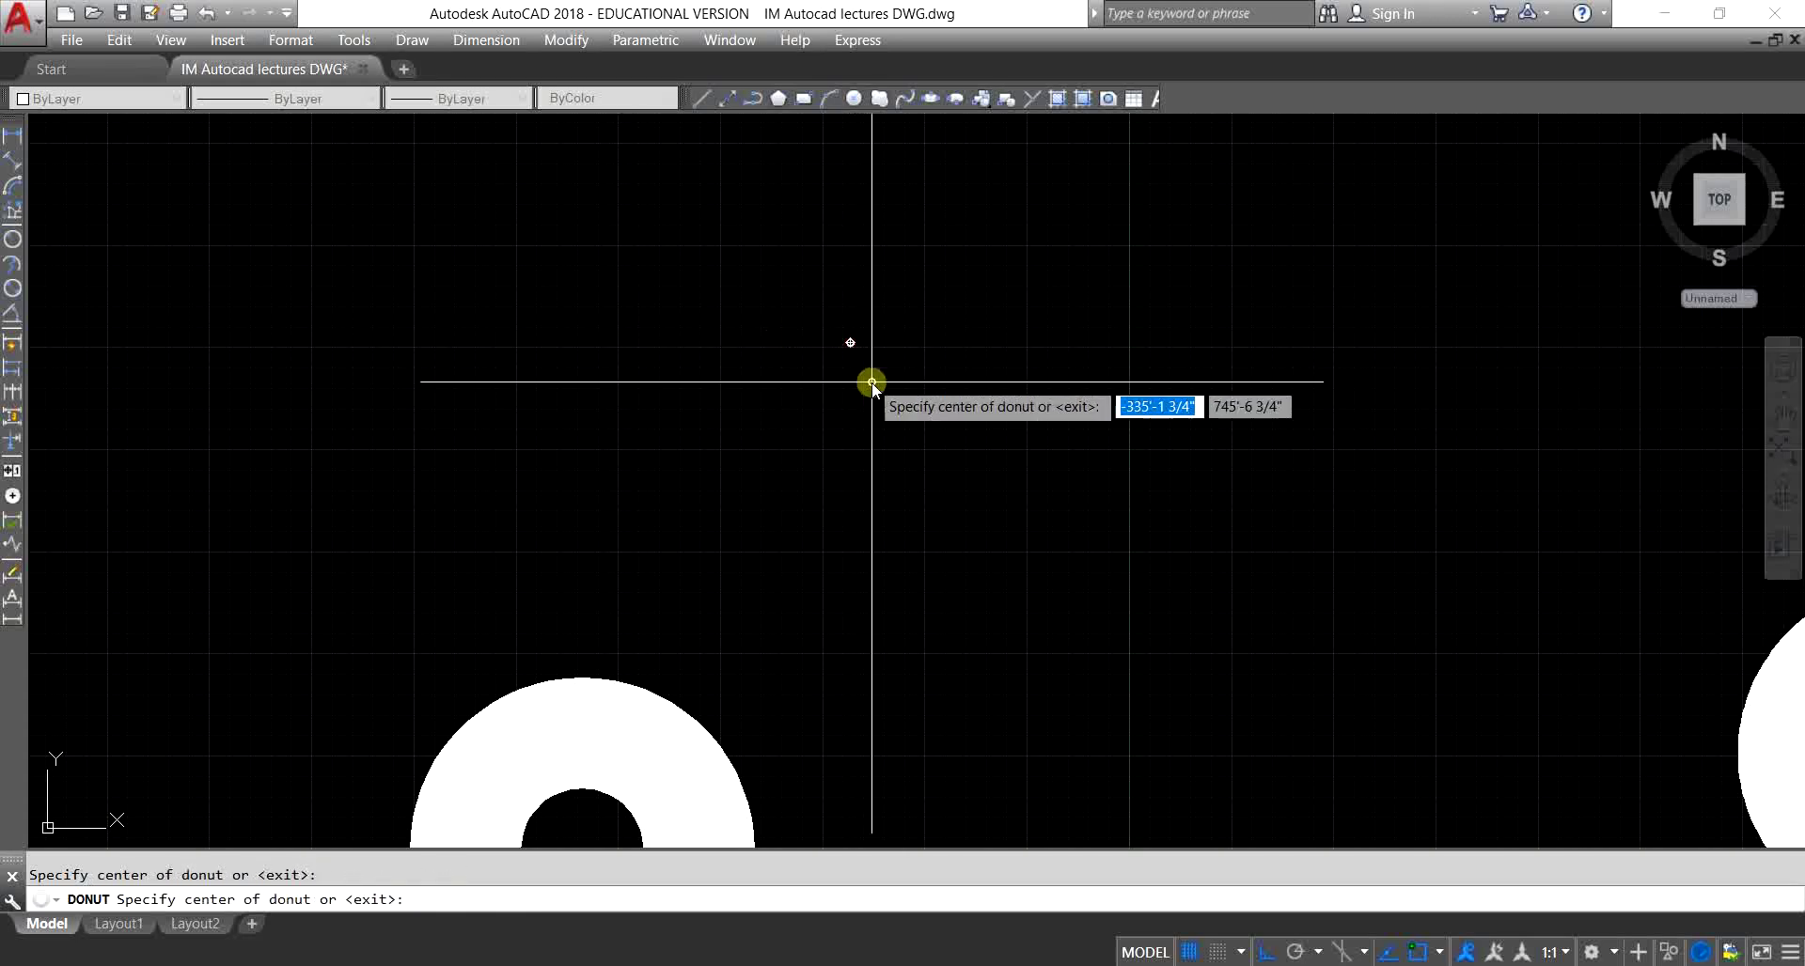
scroll(875, 374, "up", 5)
scroll(836, 335, "up", 5)
scroll(875, 358, "down", 4)
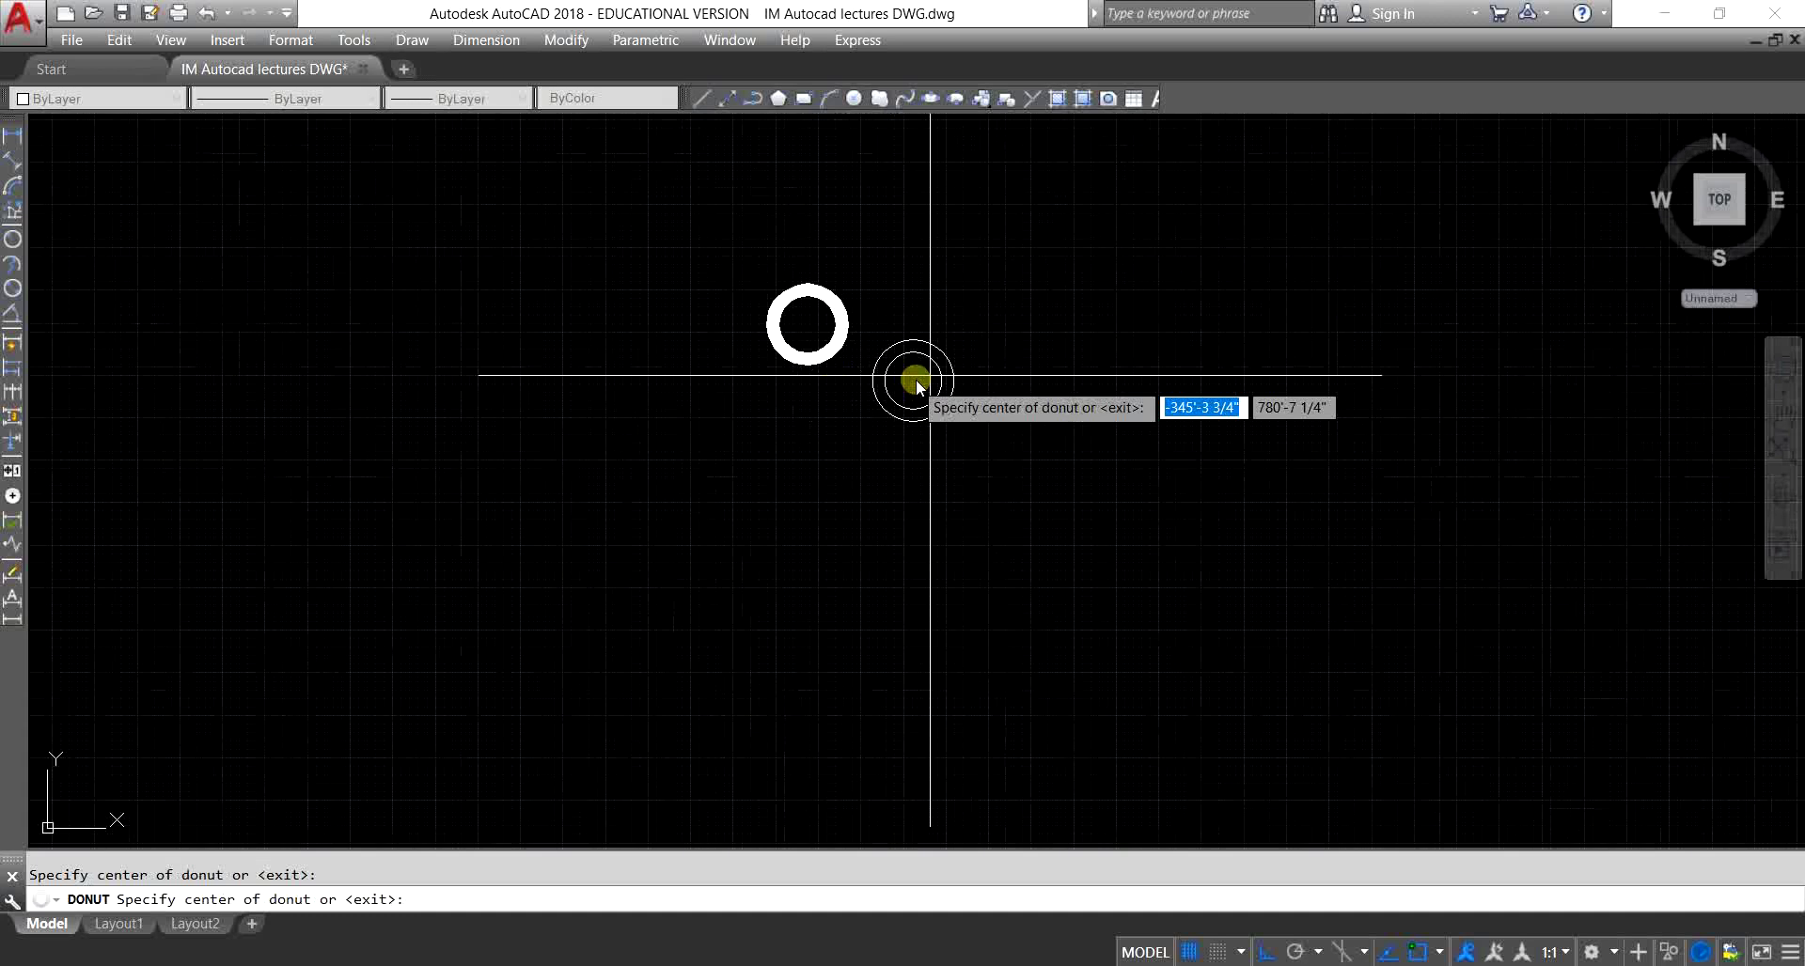
left_click(1066, 319)
left_click(1345, 325)
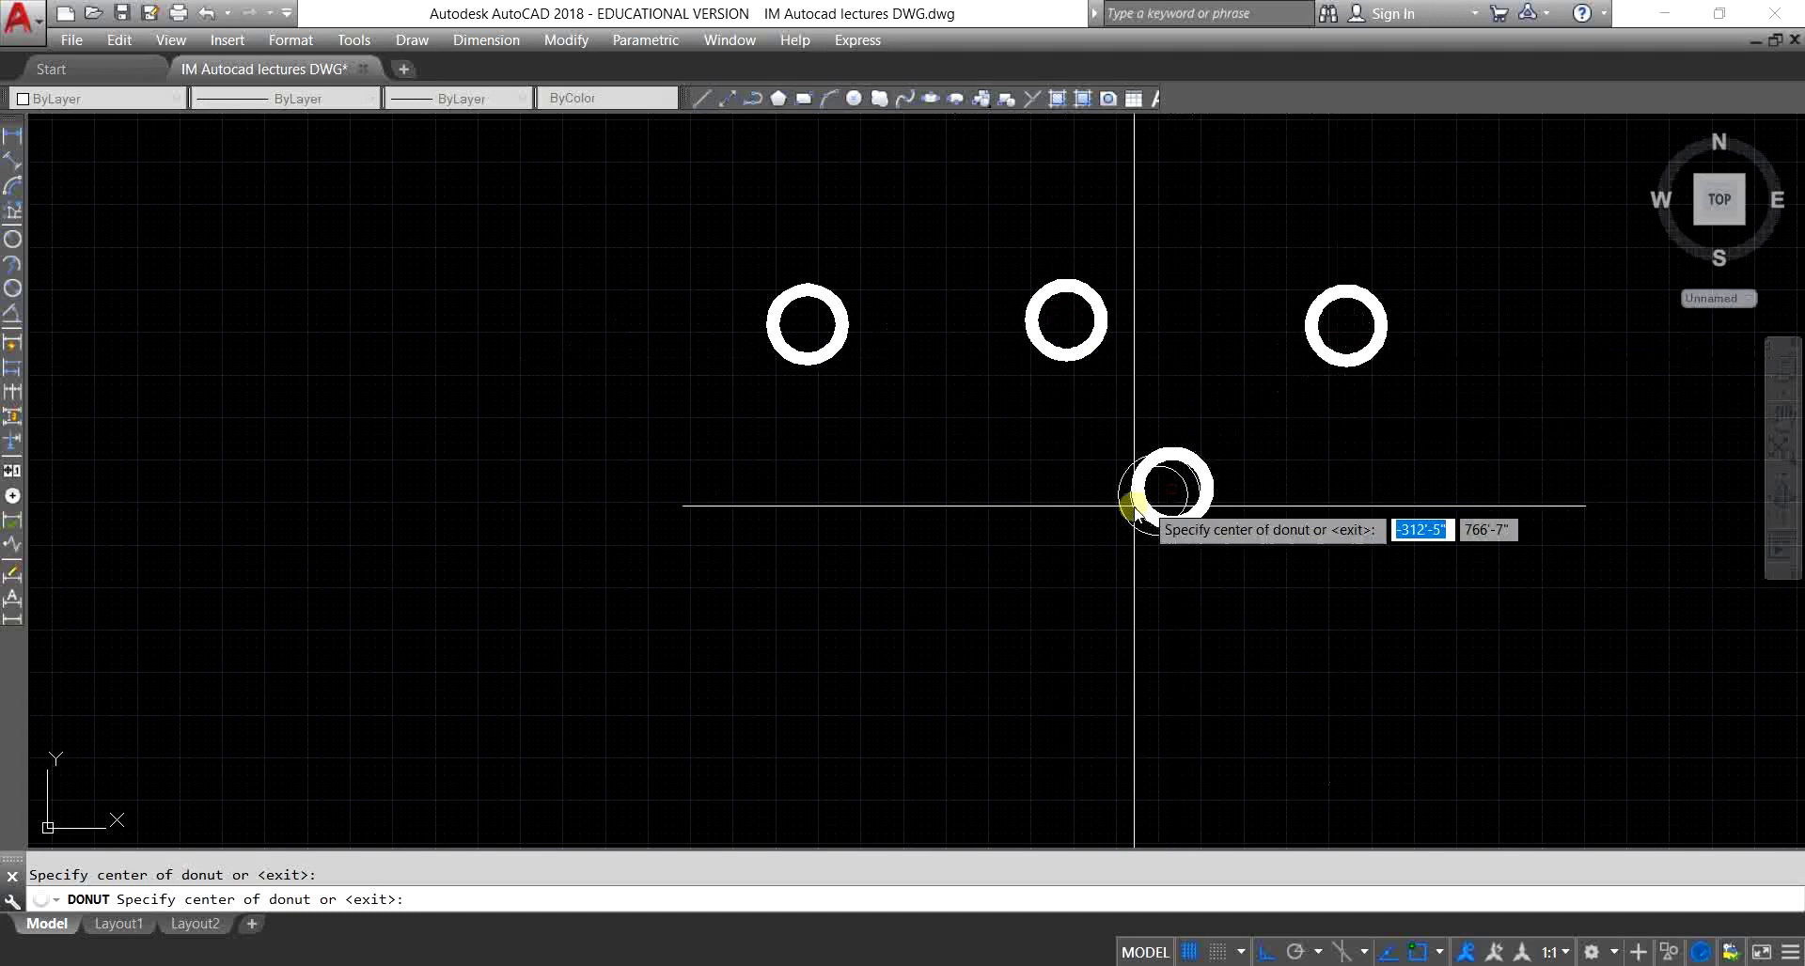
left_click(1173, 488)
left_click(872, 543)
left_click(510, 464)
left_click(538, 290)
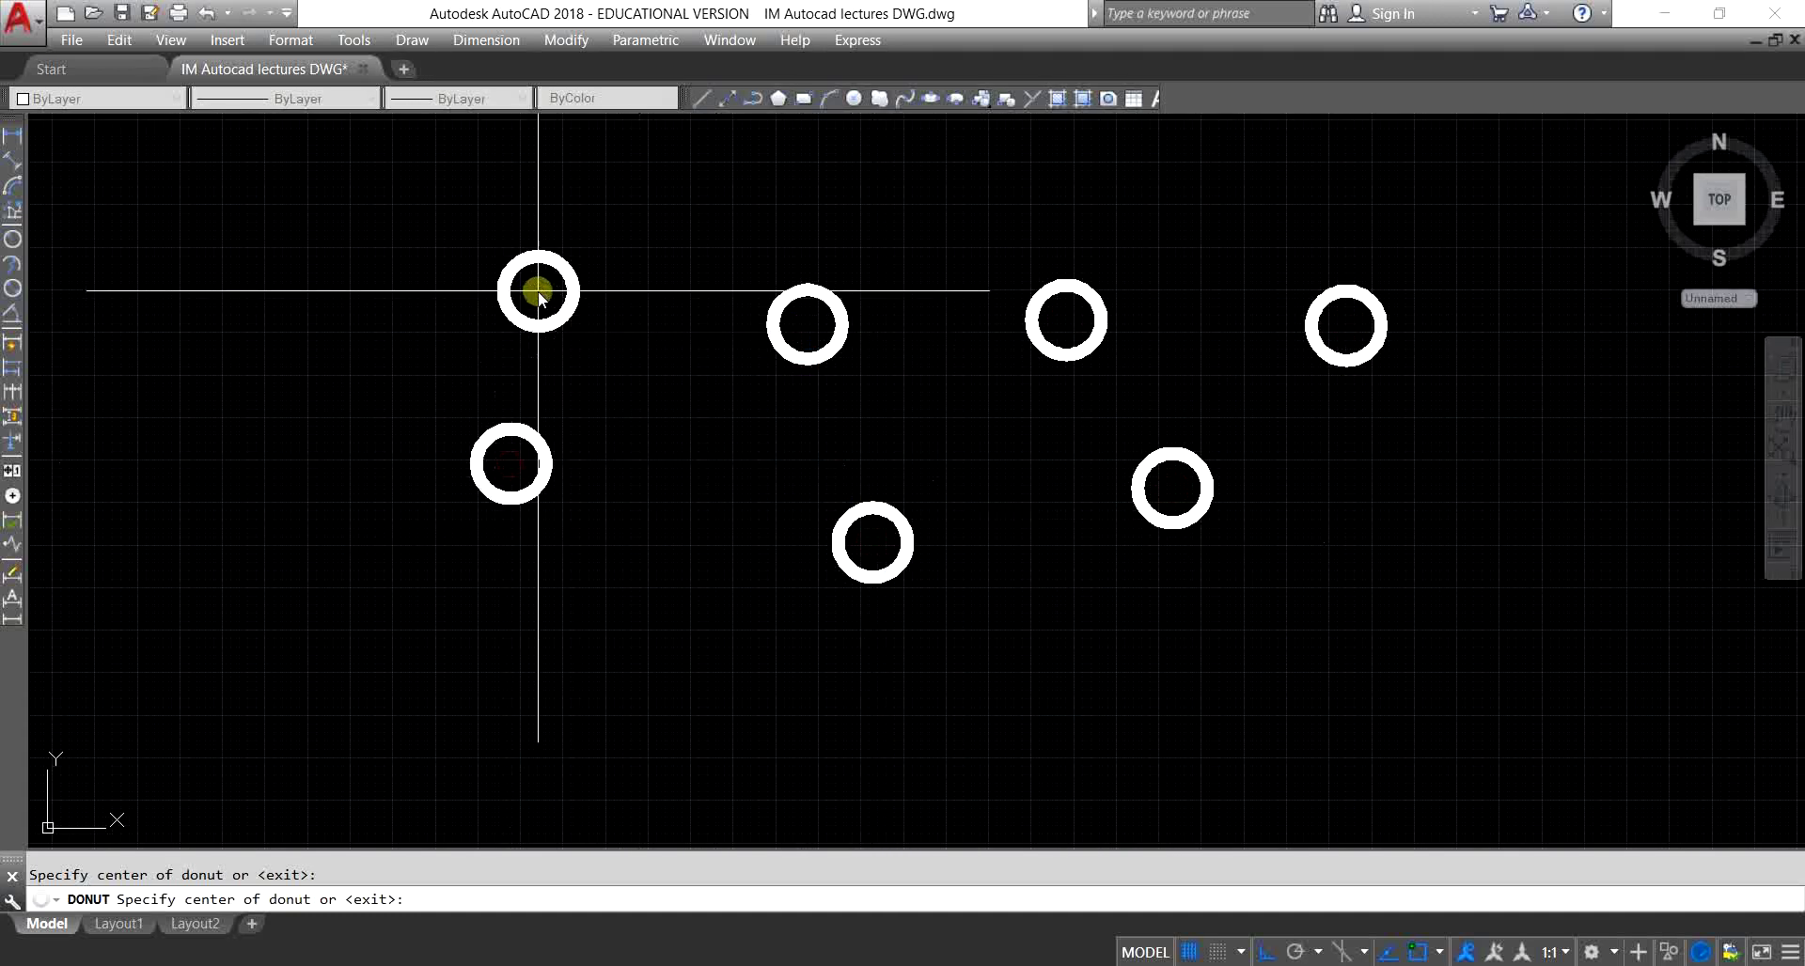
key("Escape")
Step: Regenerate the drawing with RE to smooth the donuts
scroll(828, 329, "up", 9)
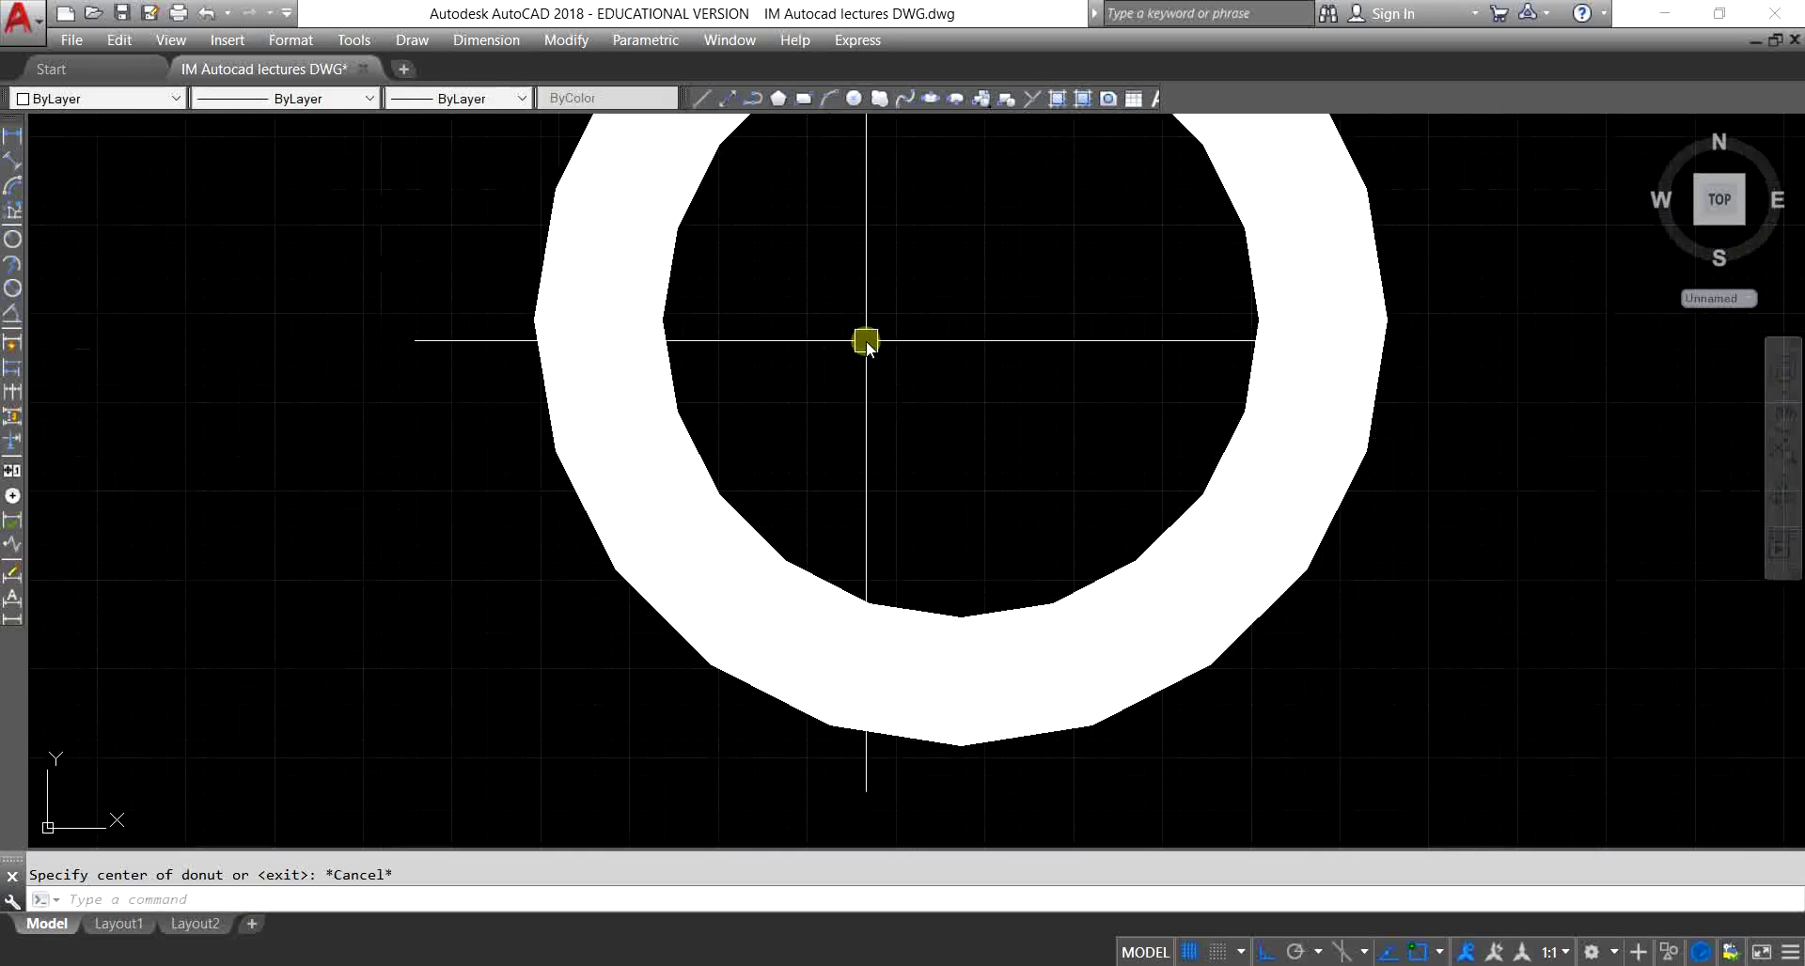
scroll(792, 419, "down", 1)
type("e")
key("Return")
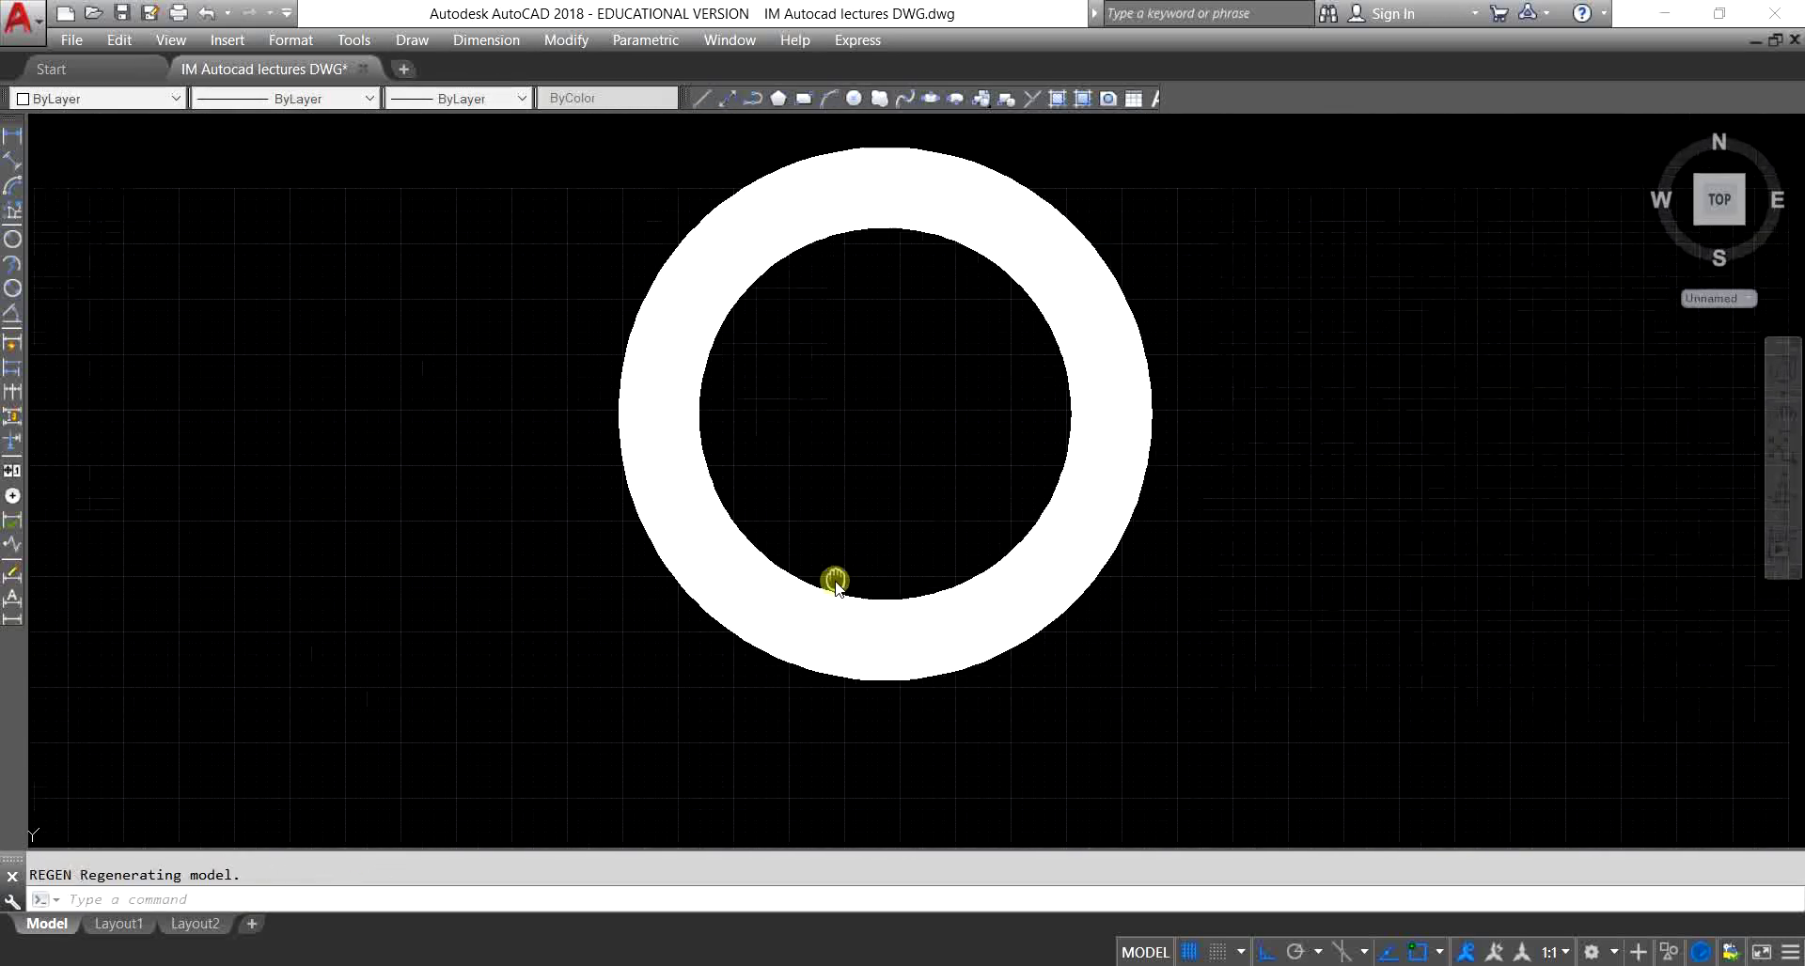
Step: Erase the seven thin ring donuts using a selection window
left_click(1204, 347)
left_click(1082, 447)
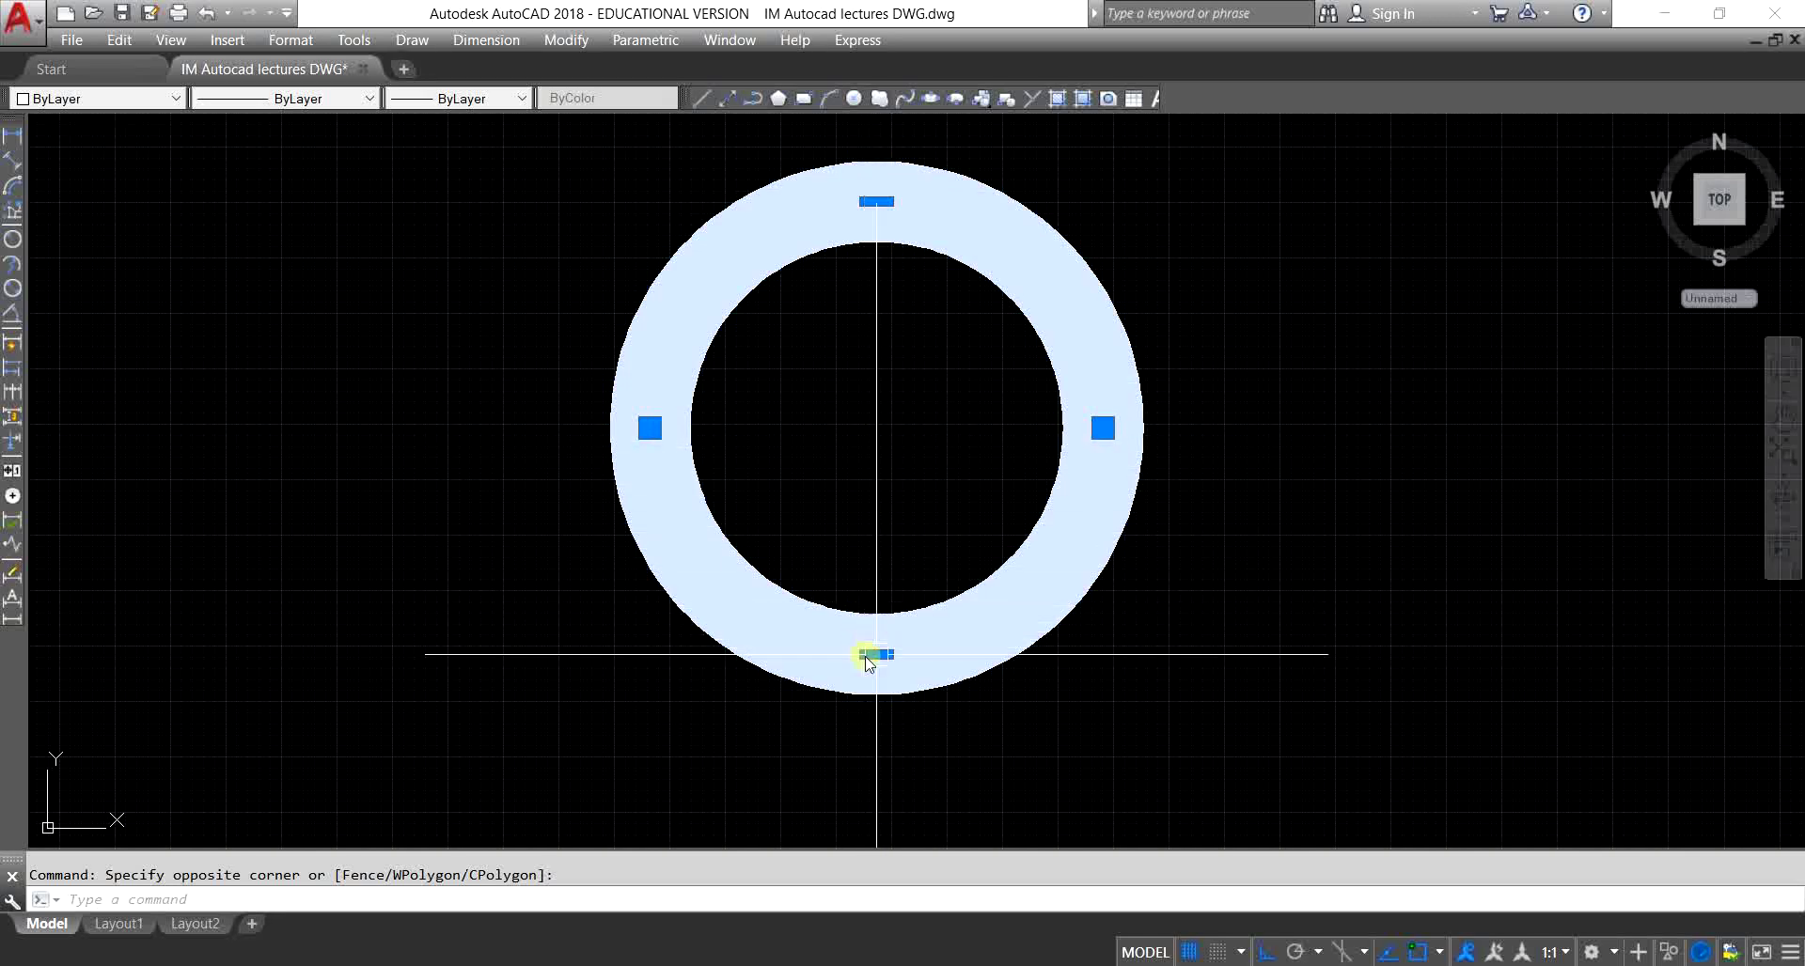
scroll(879, 419, "down", 4)
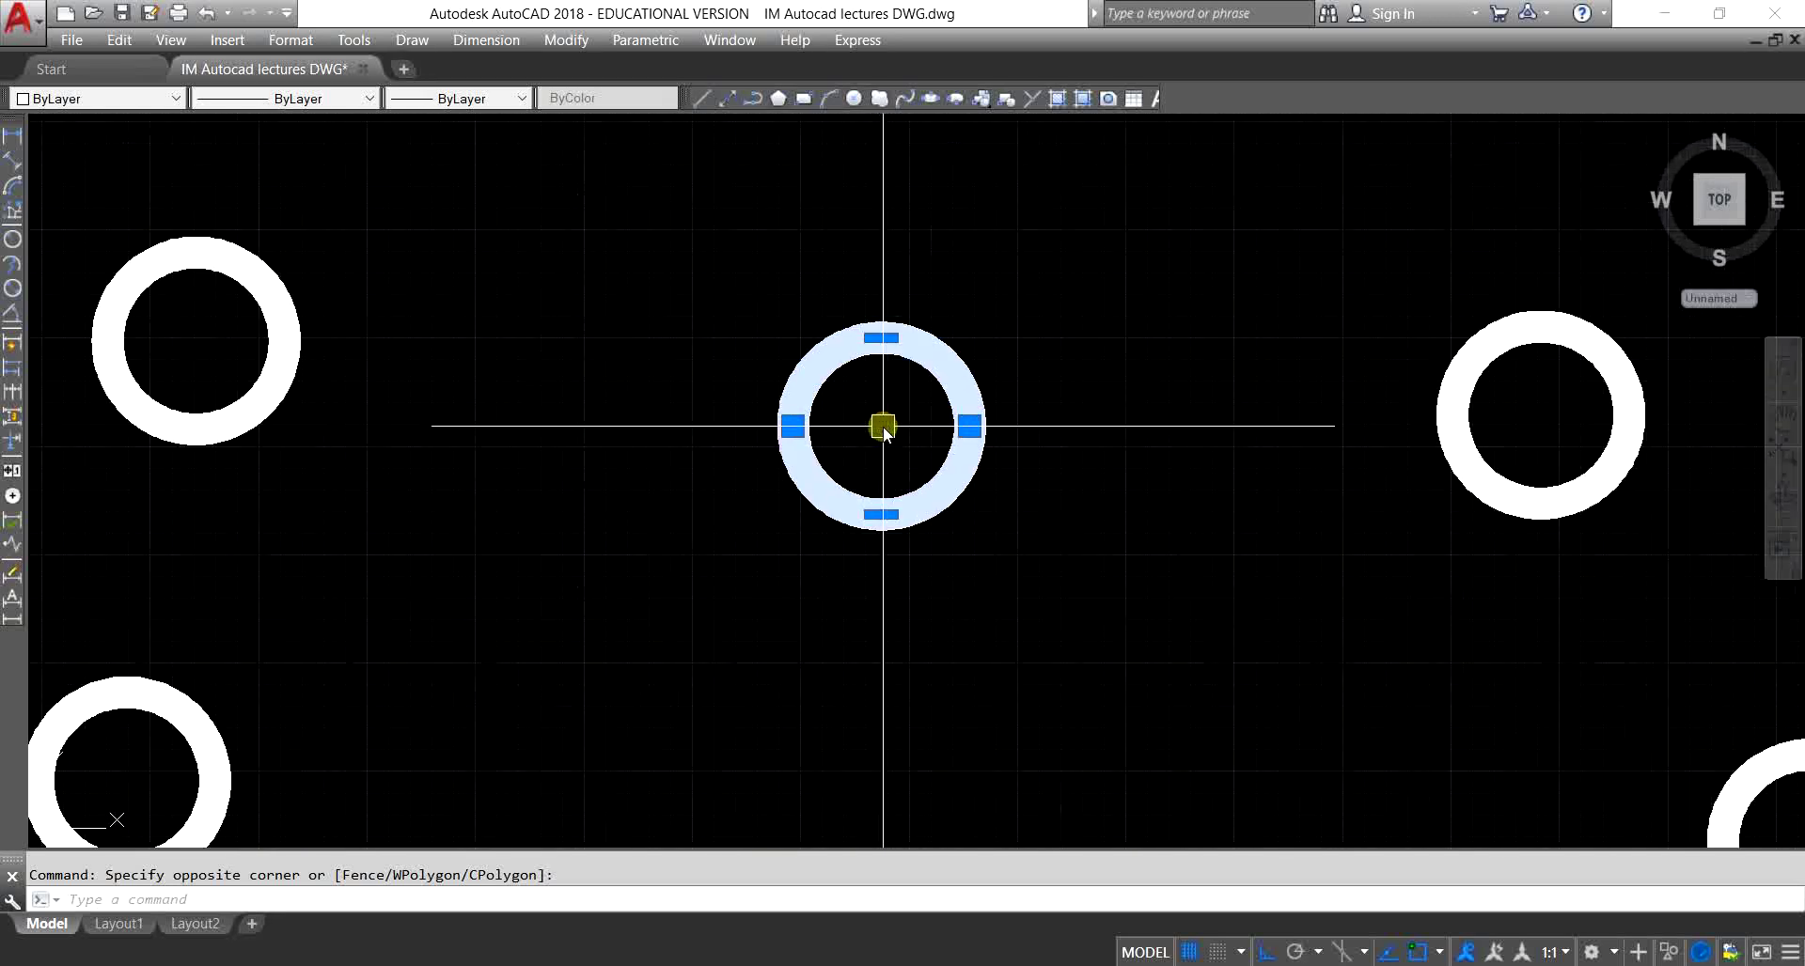
key("Escape")
scroll(881, 395, "down", 8)
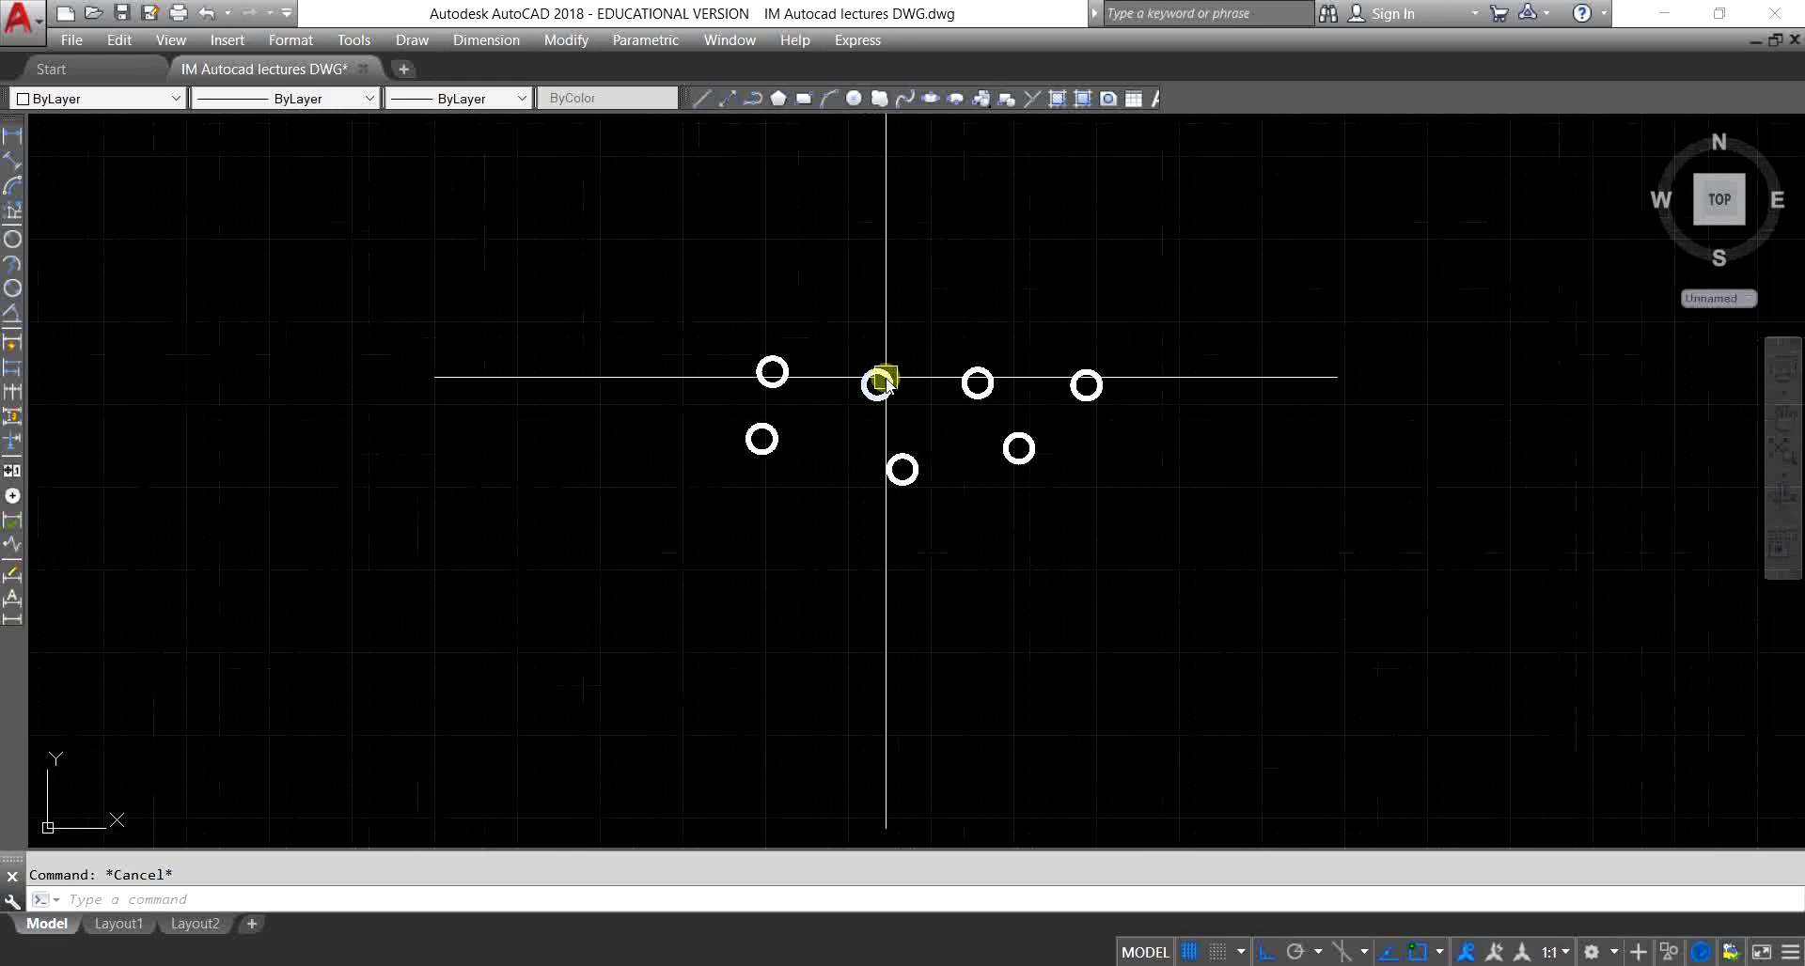
scroll(886, 378, "down", 4)
left_click(1043, 330)
left_click(822, 488)
key("Delete")
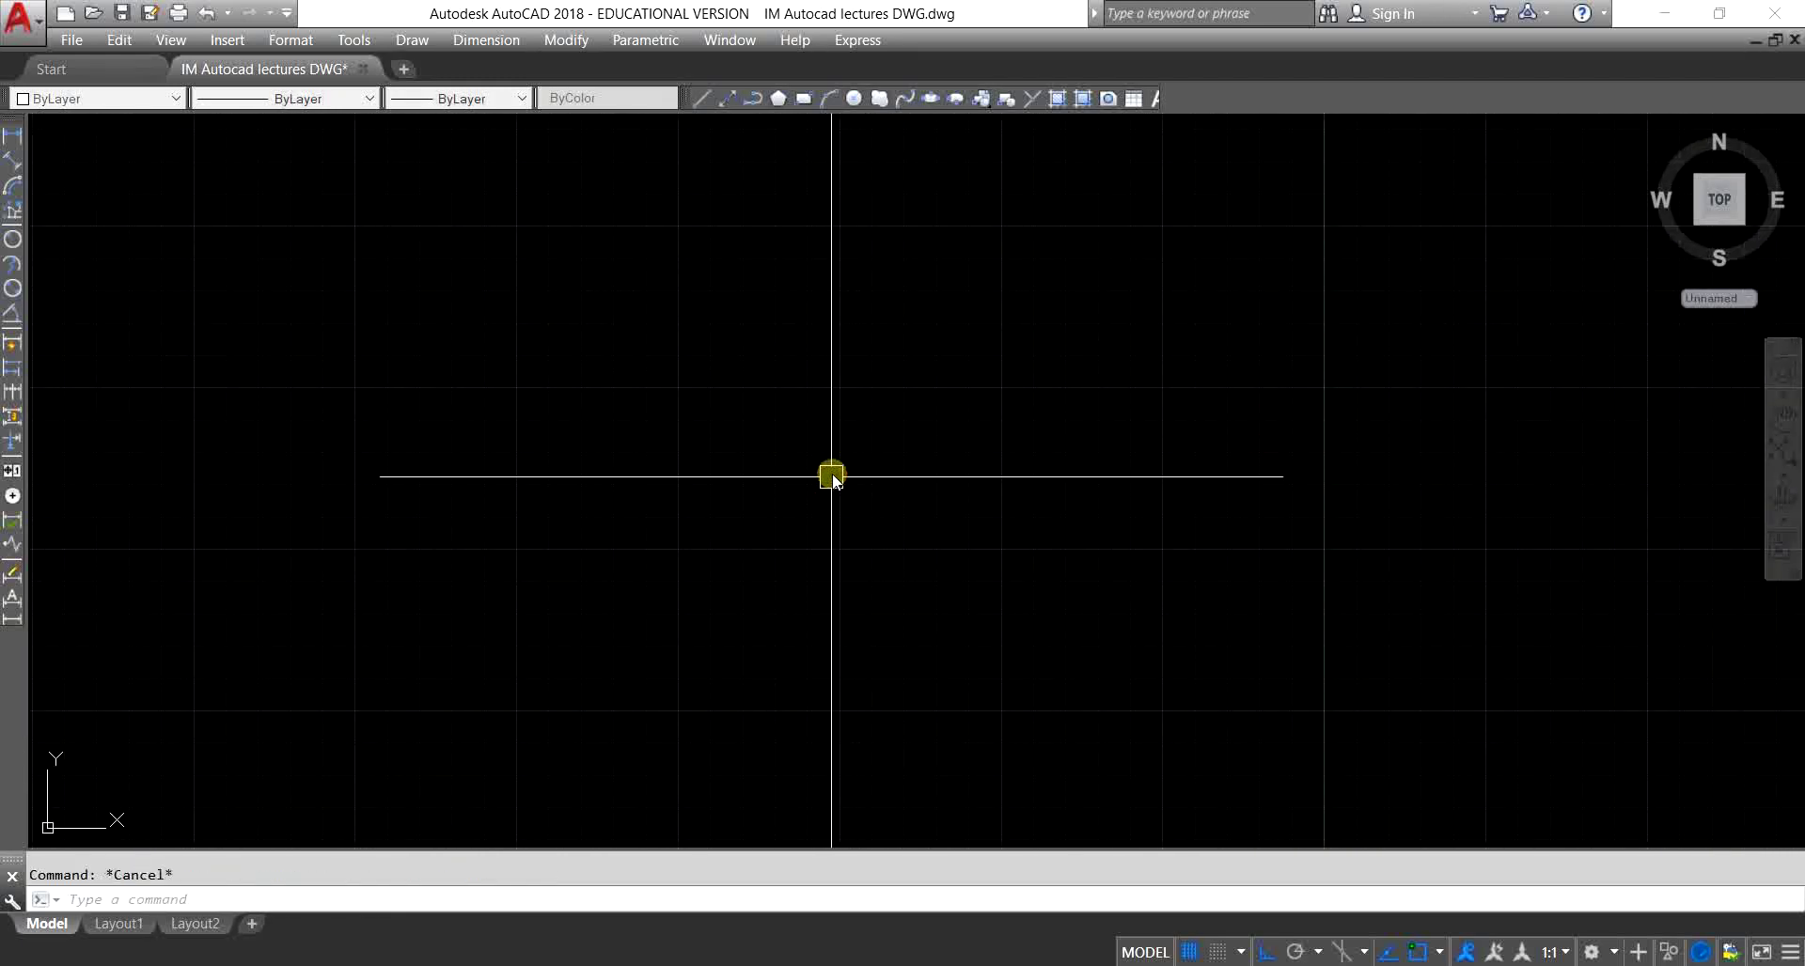
Step: Start a multiline text box, then cancel it
type("t")
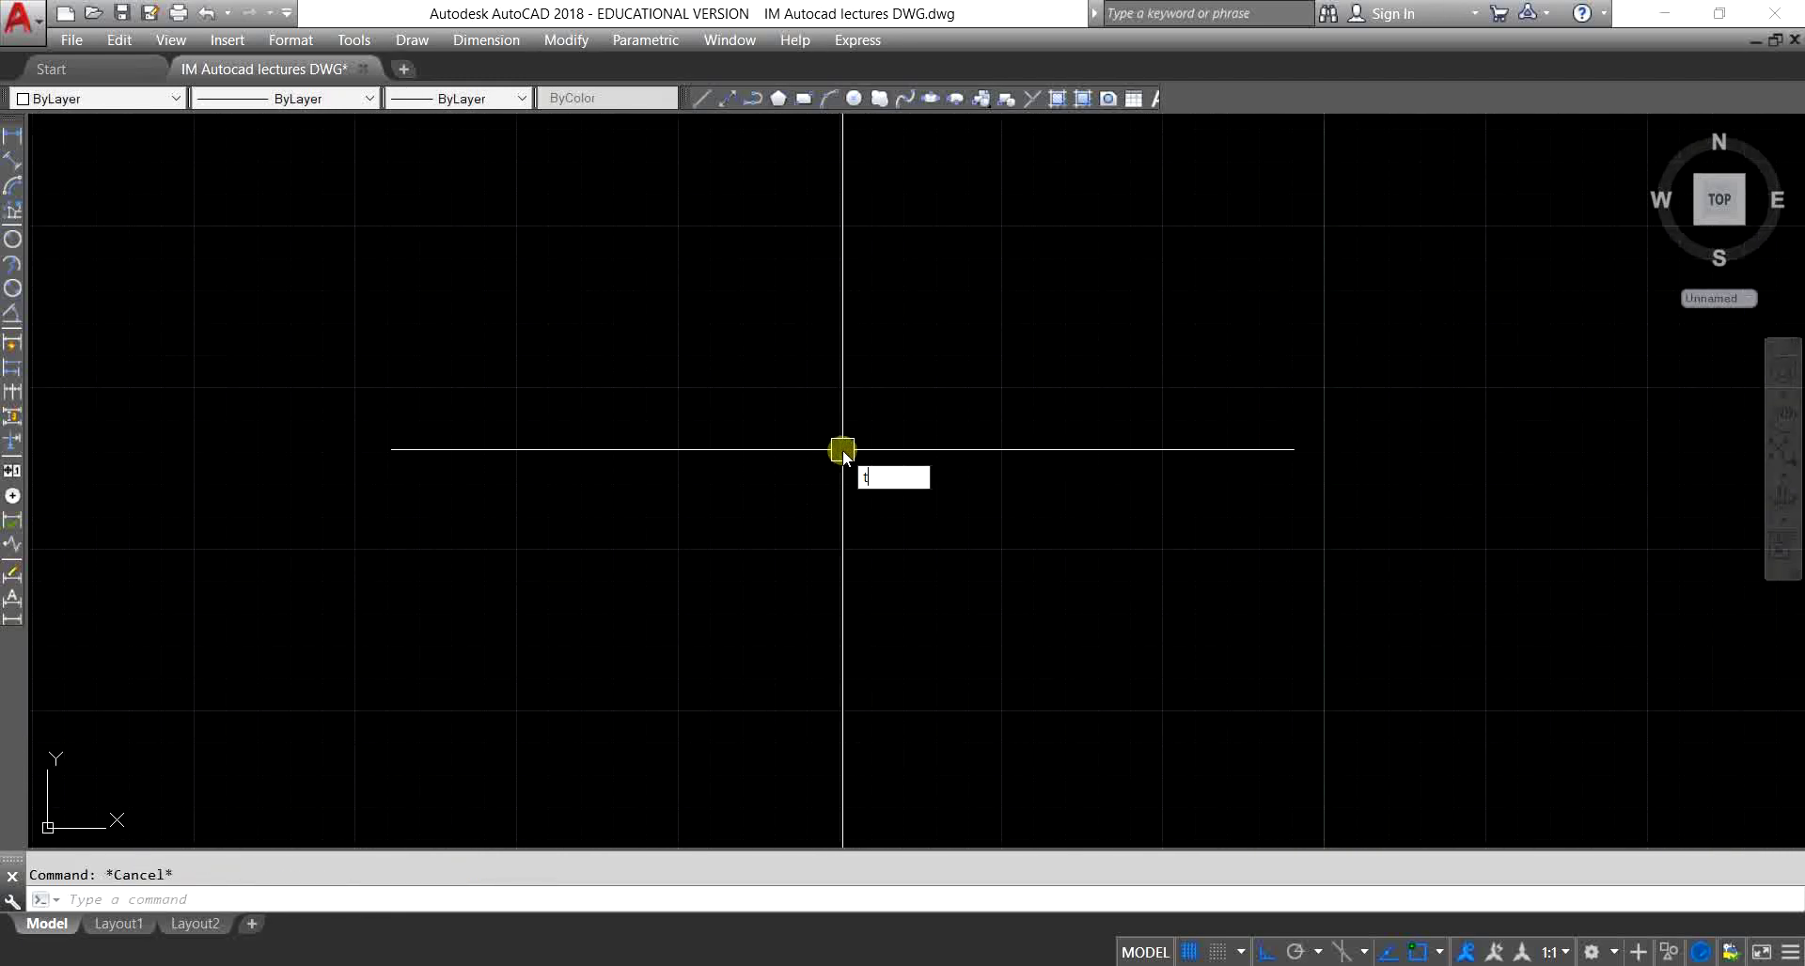
key("Return")
left_click(404, 235)
scroll(638, 419, "up", 3)
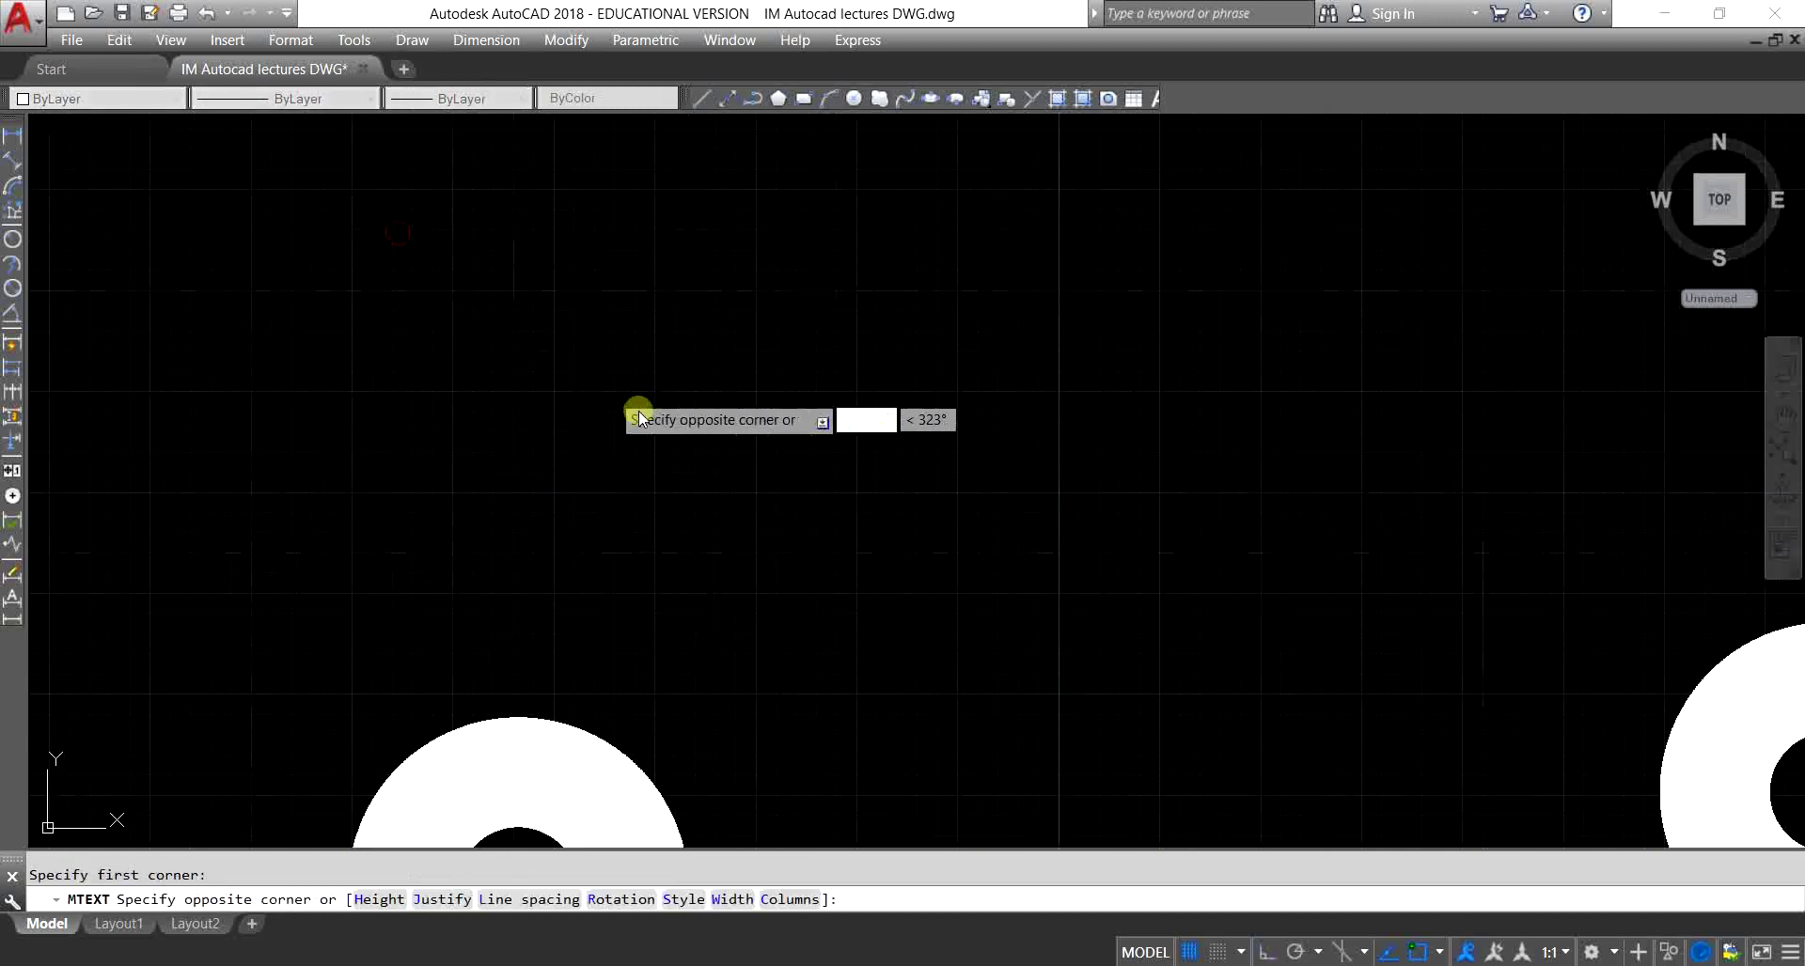
scroll(639, 419, "down", 3)
left_click(1130, 533)
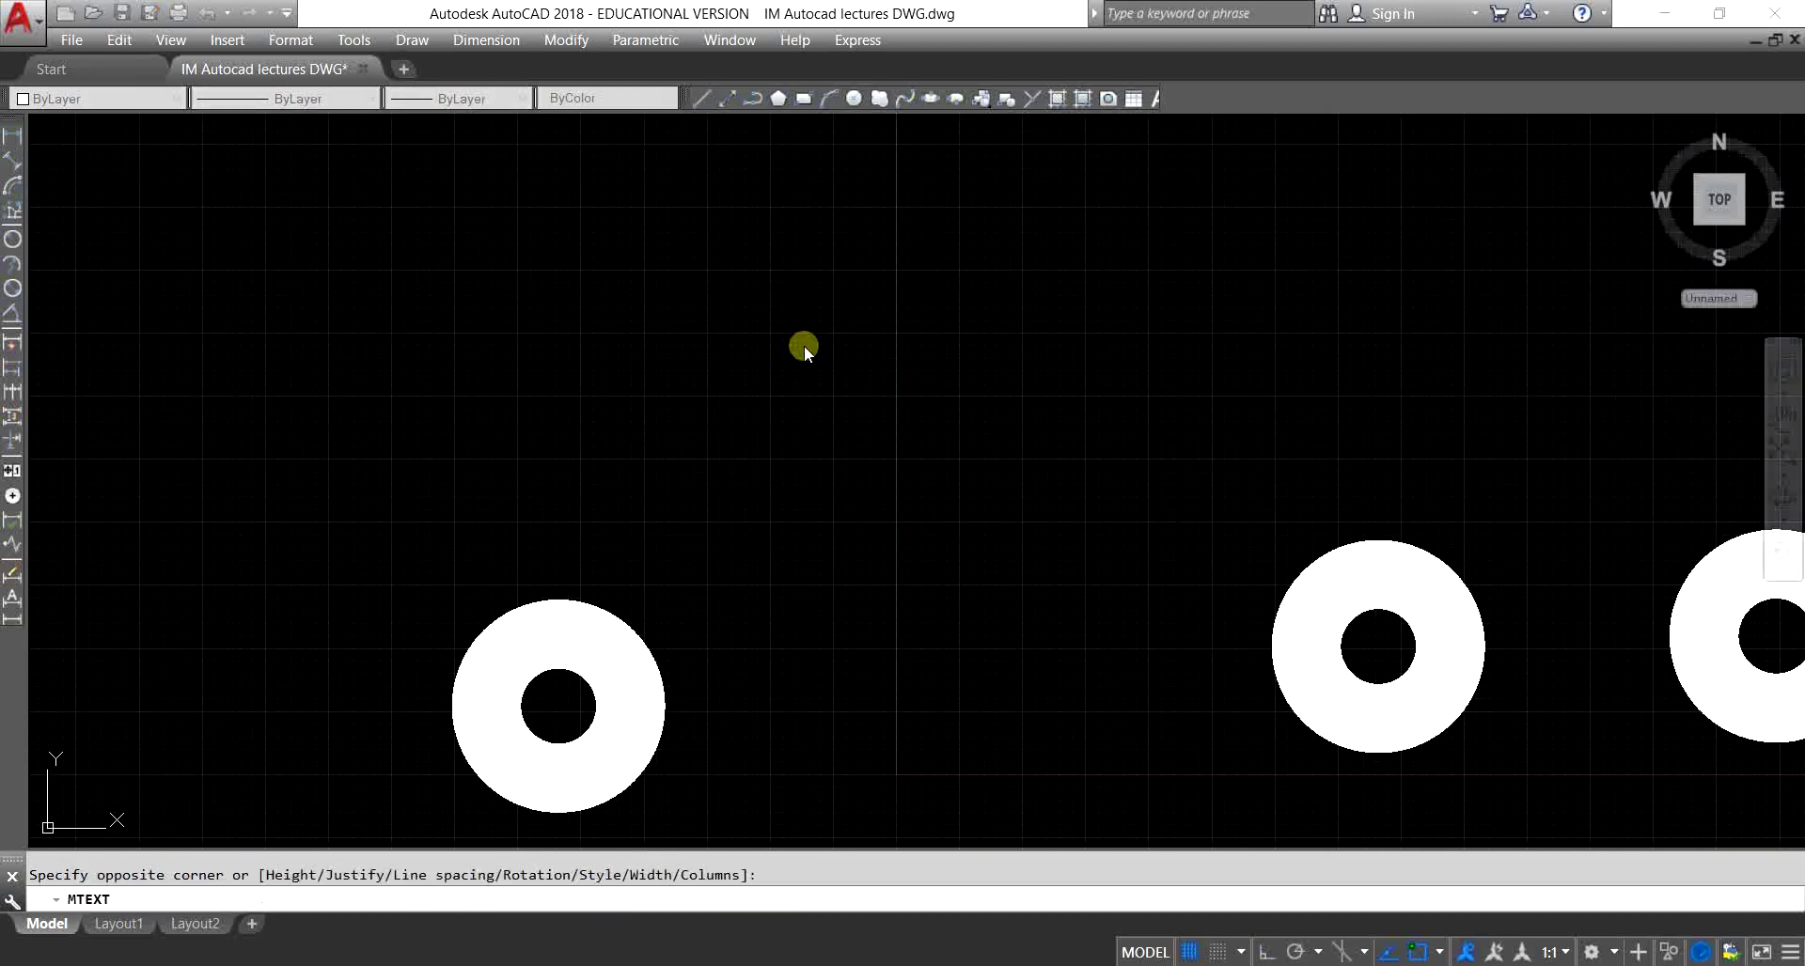
key("Escape")
Step: Window-select all six thick donuts
scroll(771, 334, "down", 5)
scroll(741, 323, "down", 3)
left_click(596, 282)
left_click(1241, 652)
Step: Delete the six thick donuts and draw a multiline text box across the view
key("Delete")
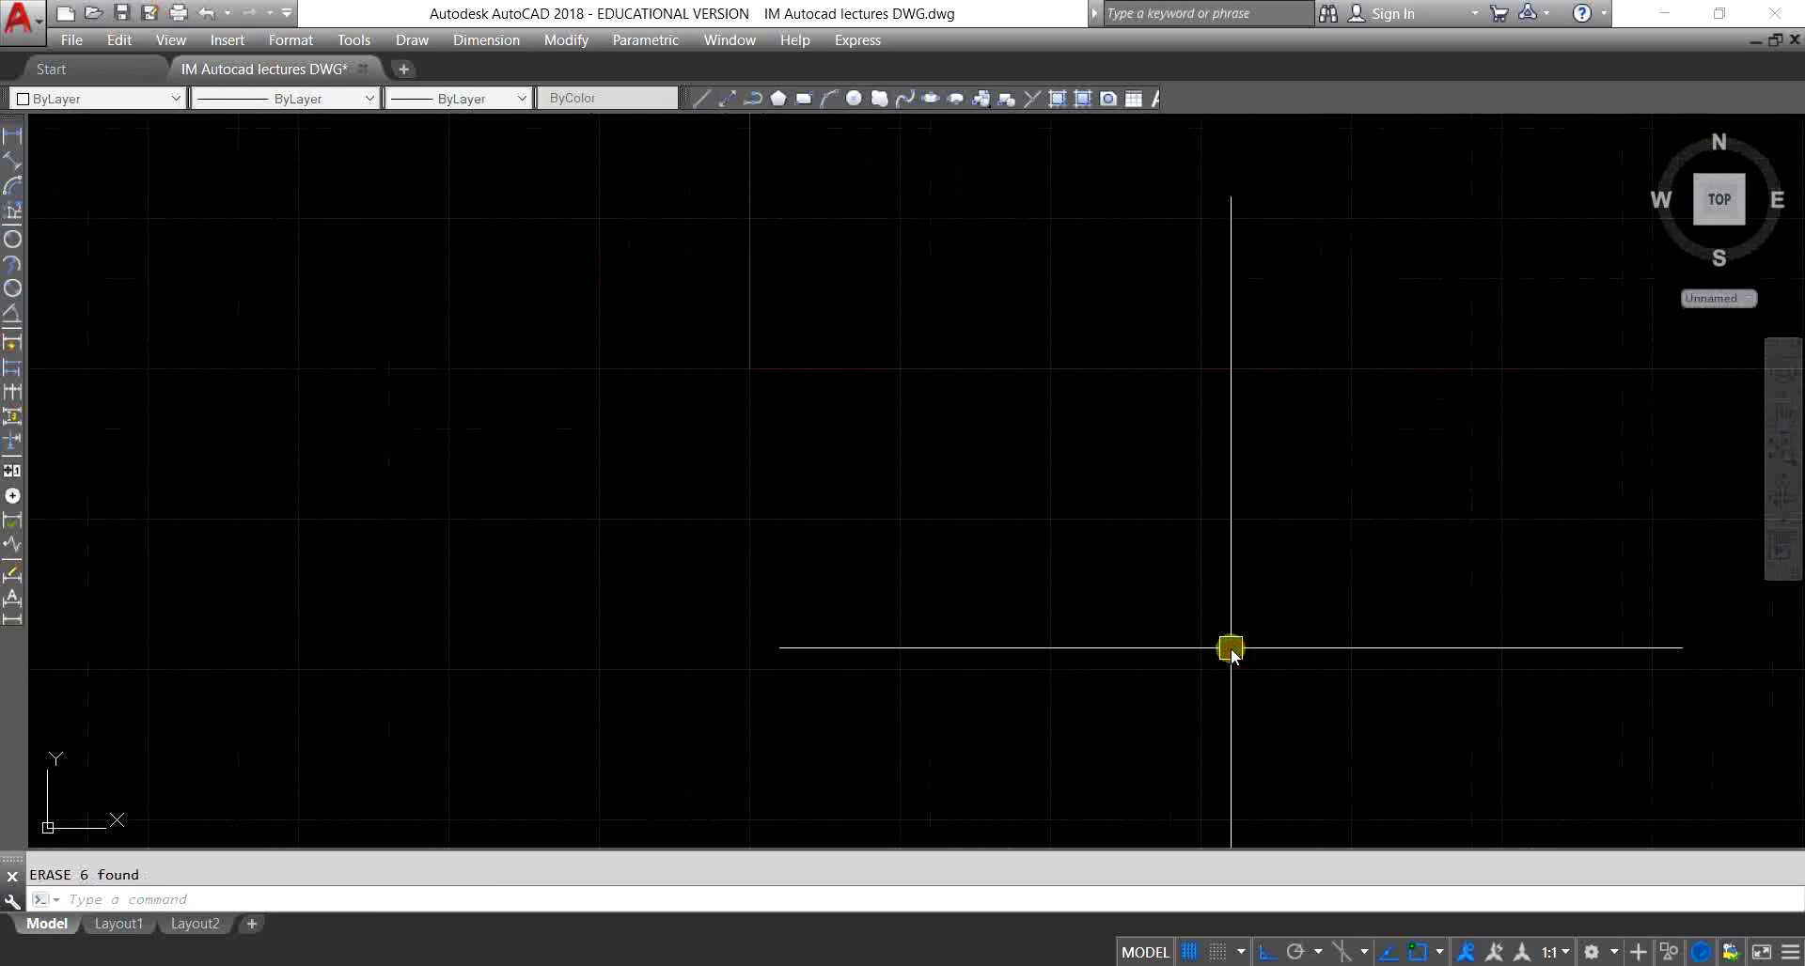
middle_click_drag(1232, 654, 1070, 565)
key("Return")
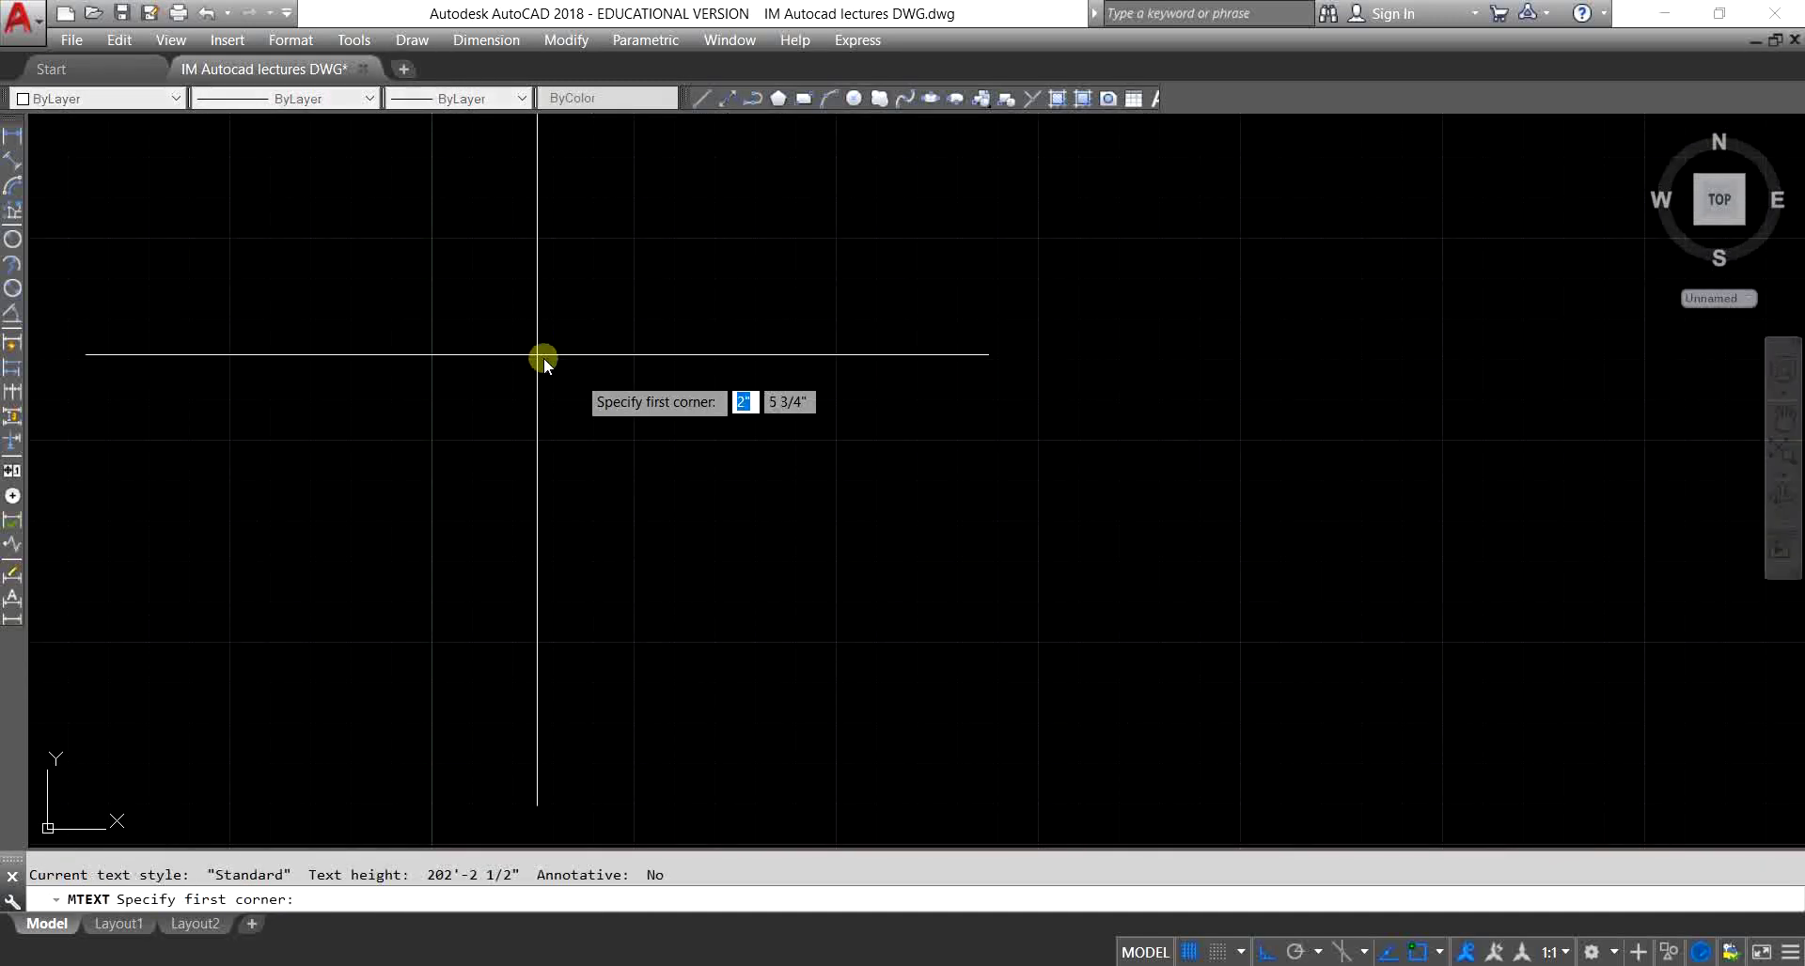
left_click(420, 282)
left_click(1414, 560)
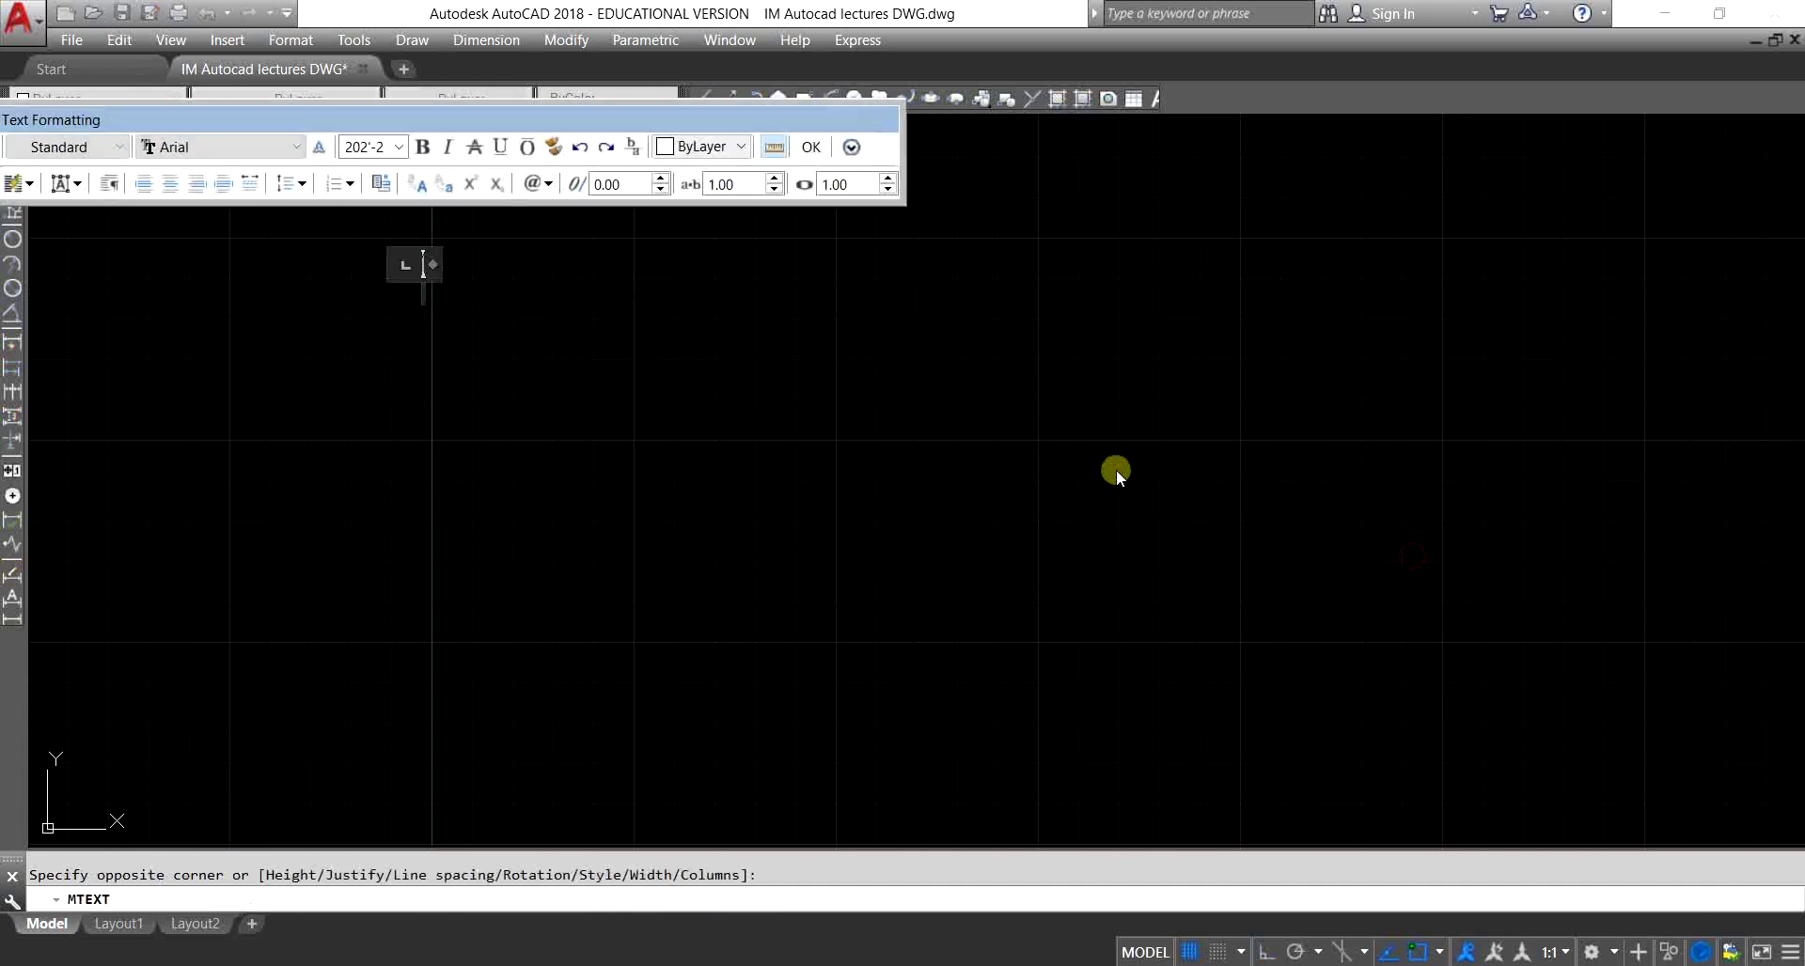
Step: Type 'Mline', begin 'Te' on a new line, then discard the unfinished text
type("Multi")
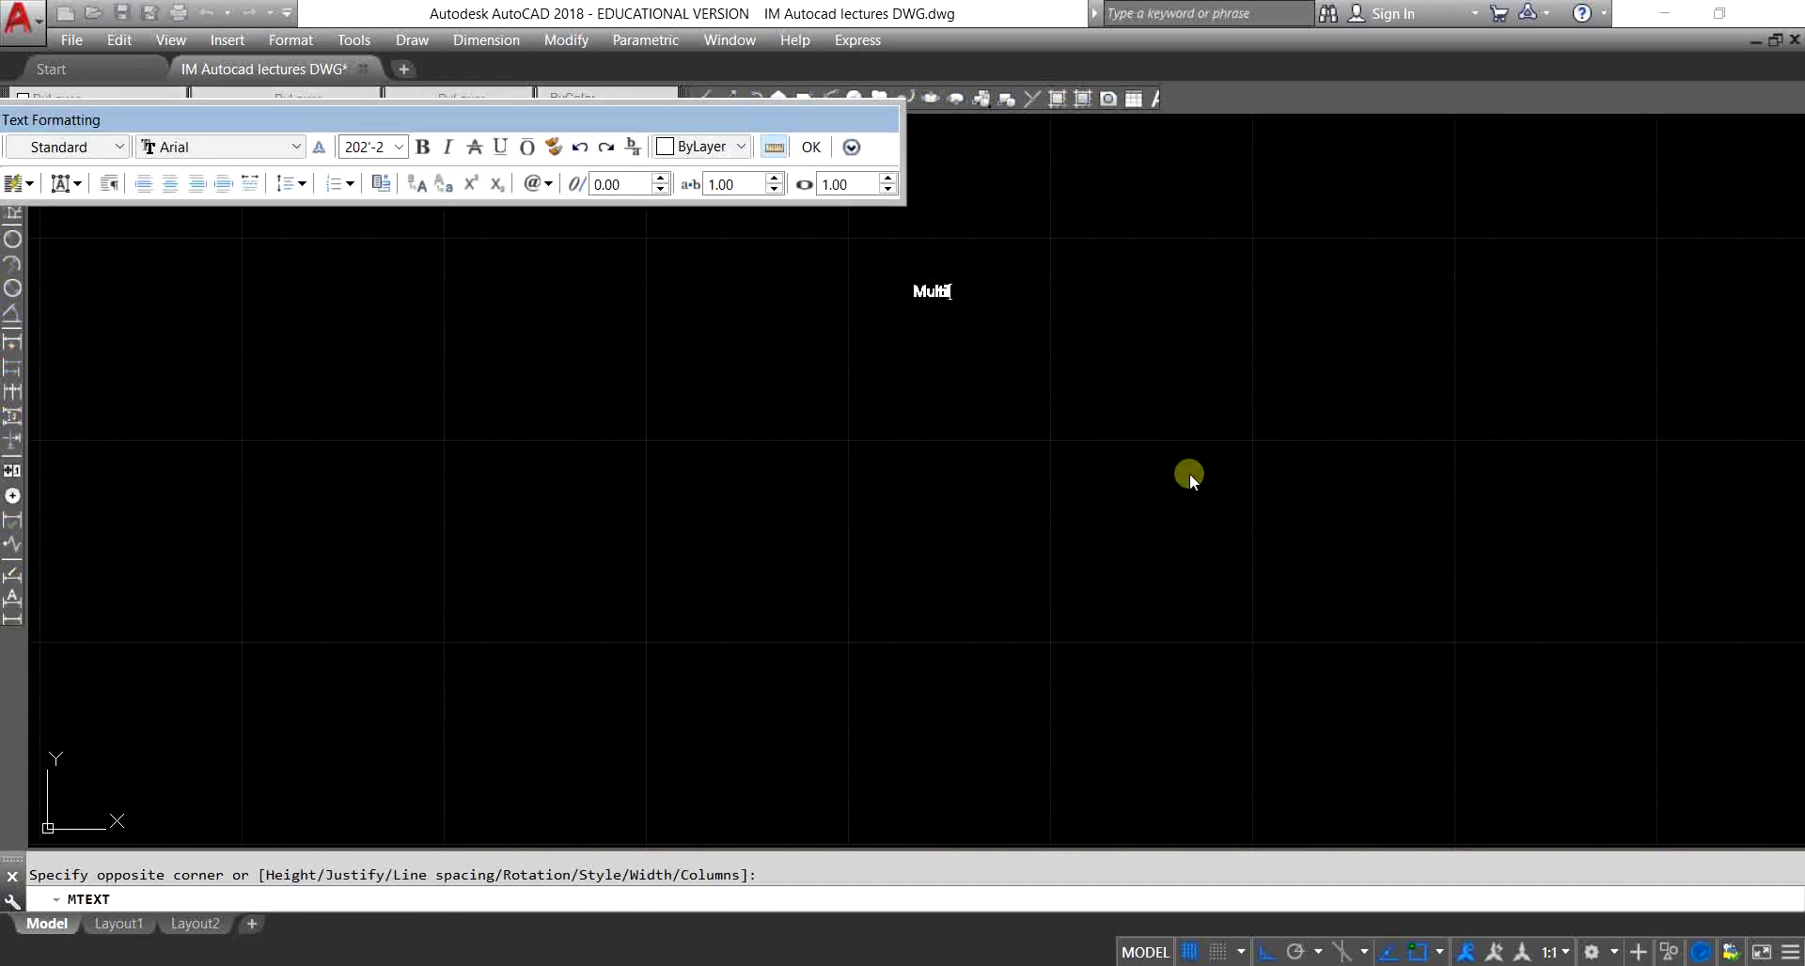
type("line")
key("Return")
type("Text")
scroll(1188, 472, "down", 4)
scroll(1105, 451, "up", 4)
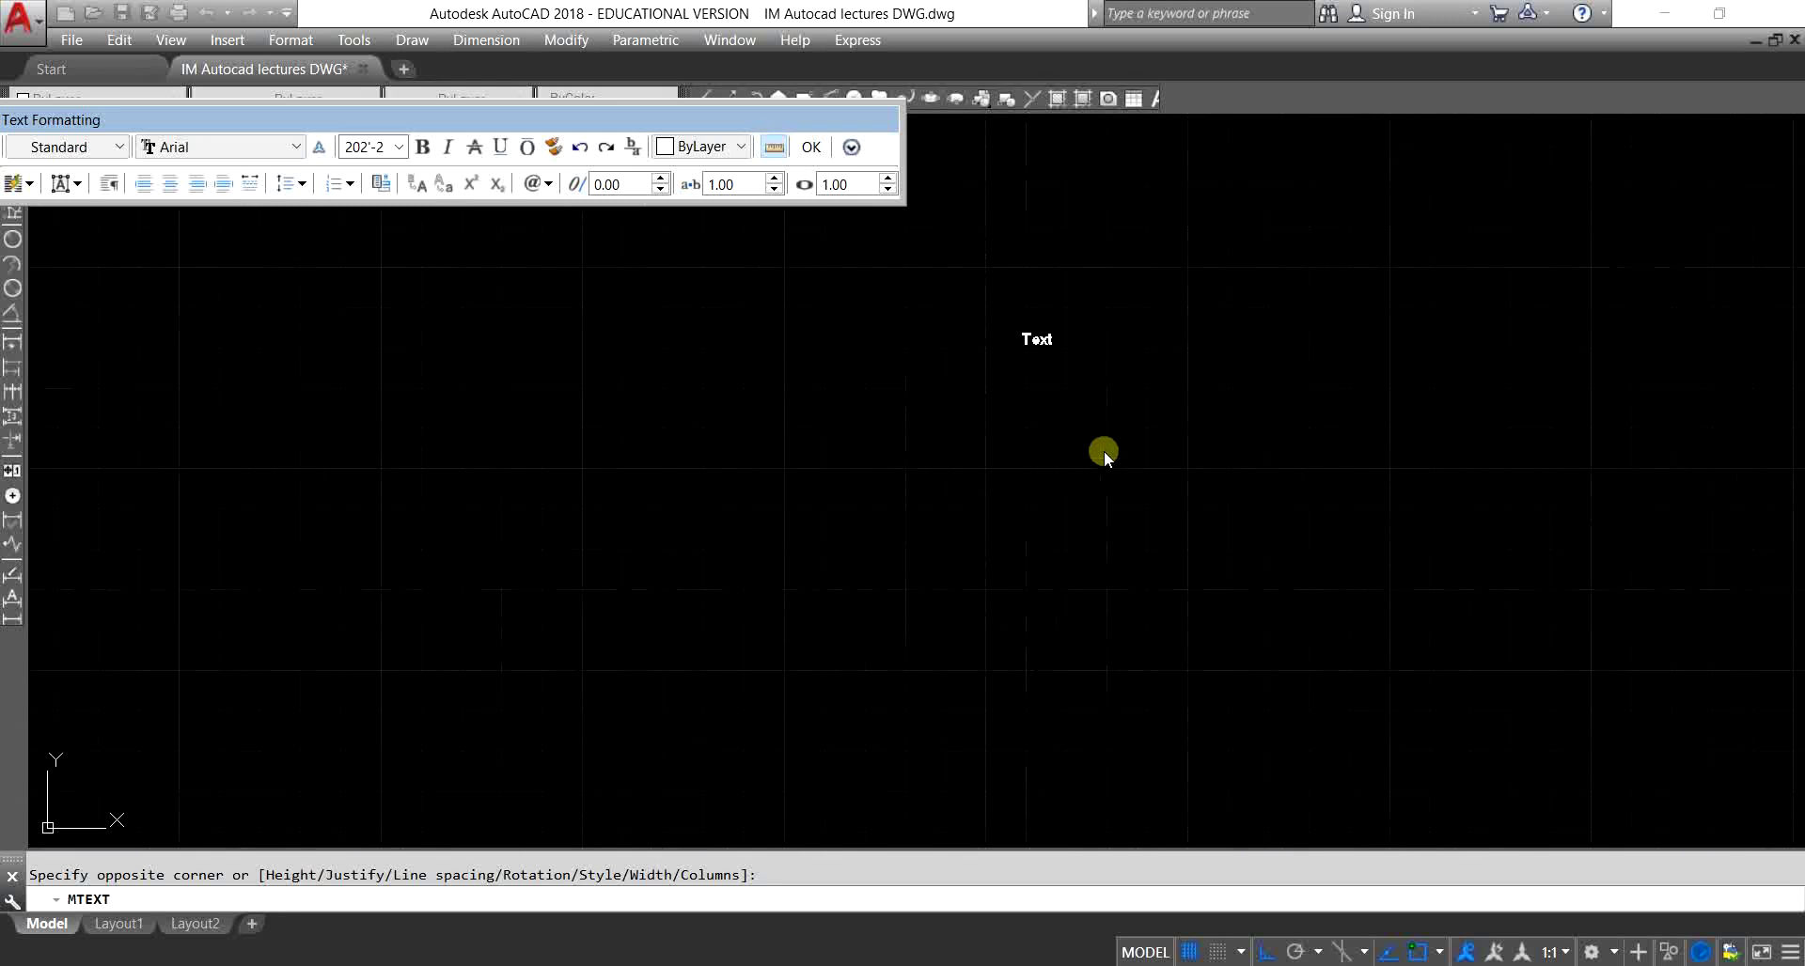
scroll(1034, 295, "up", 4)
key("Escape")
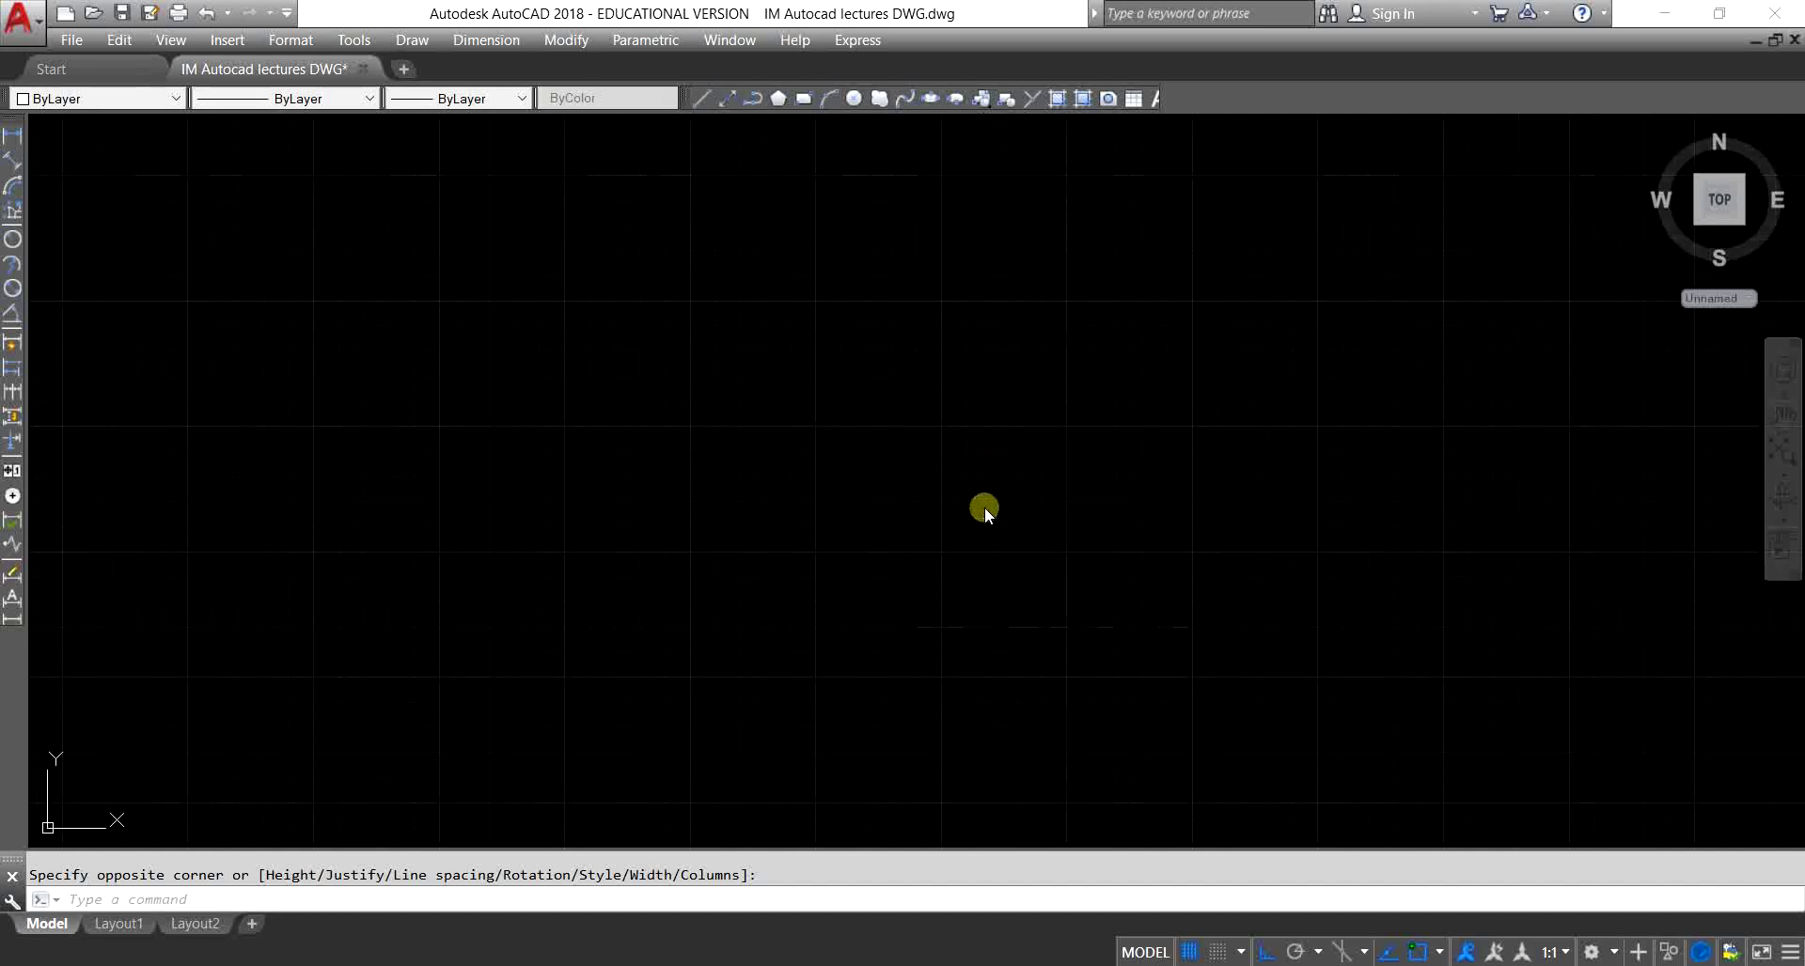
Step: Zoom to the drawing extents with Z, E
type("z")
key("Return")
type("e")
key("Return")
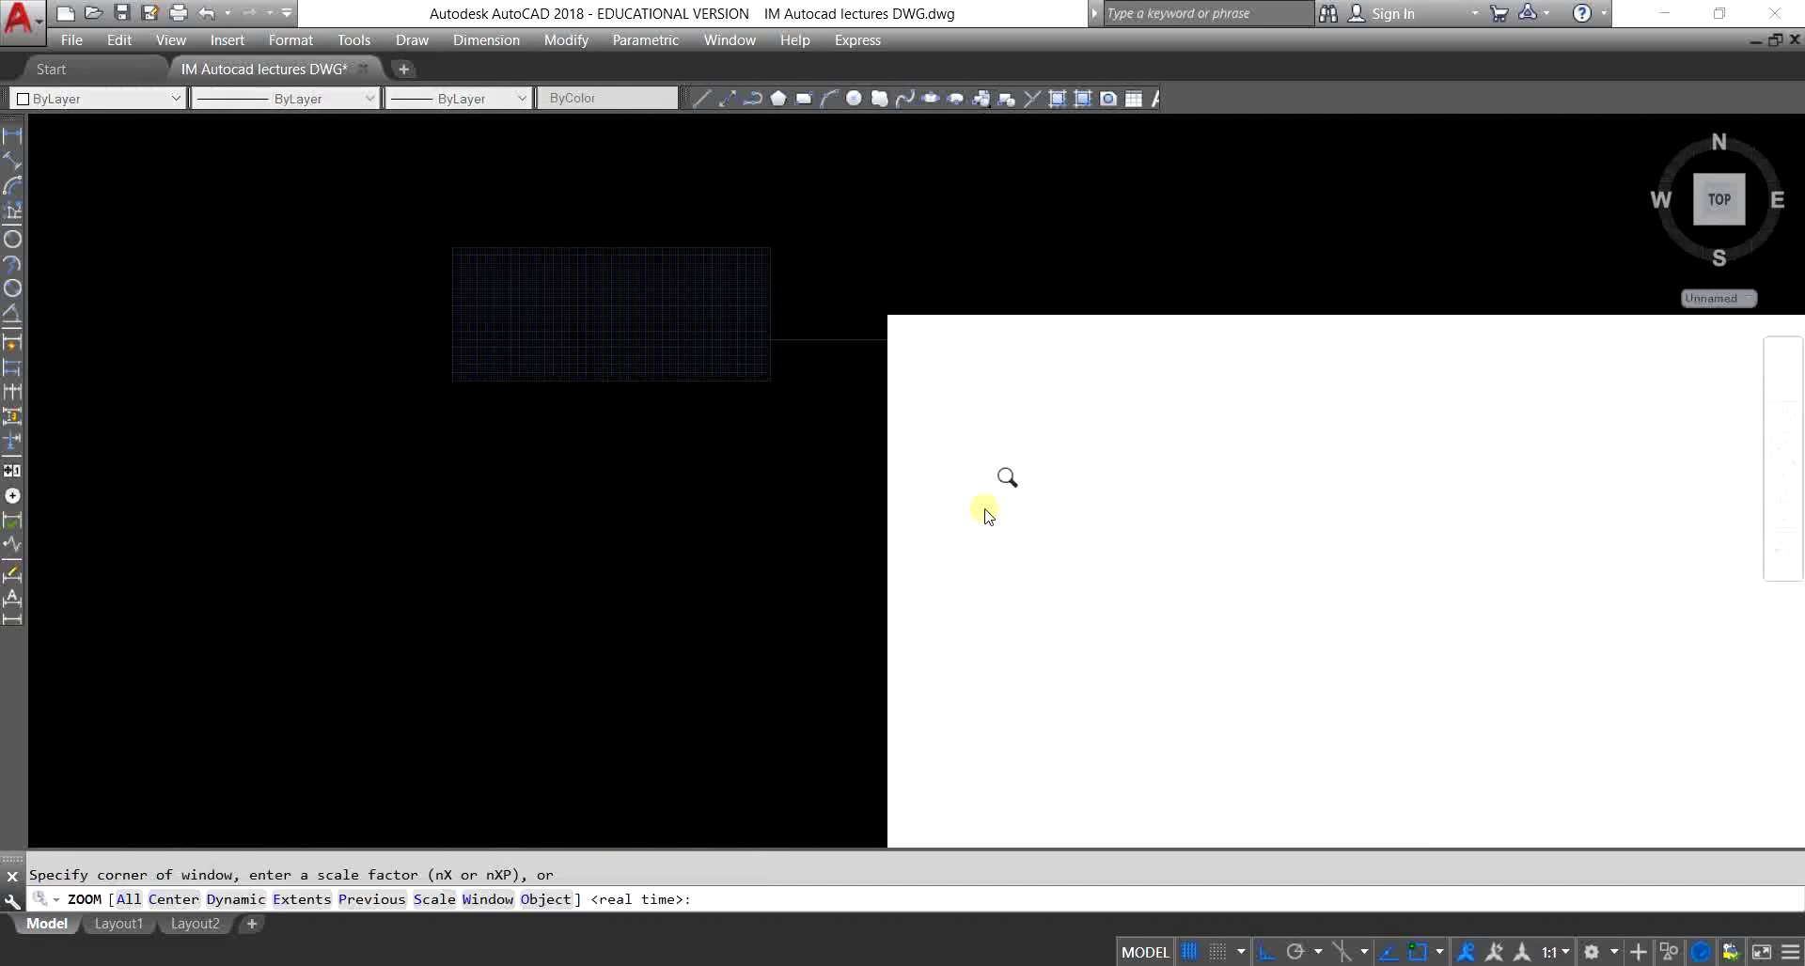
Step: Widen the multiline text box and add 'Single Line Text' below 'Multiline Text'
scroll(997, 506, "down", 4)
double_click(1037, 465)
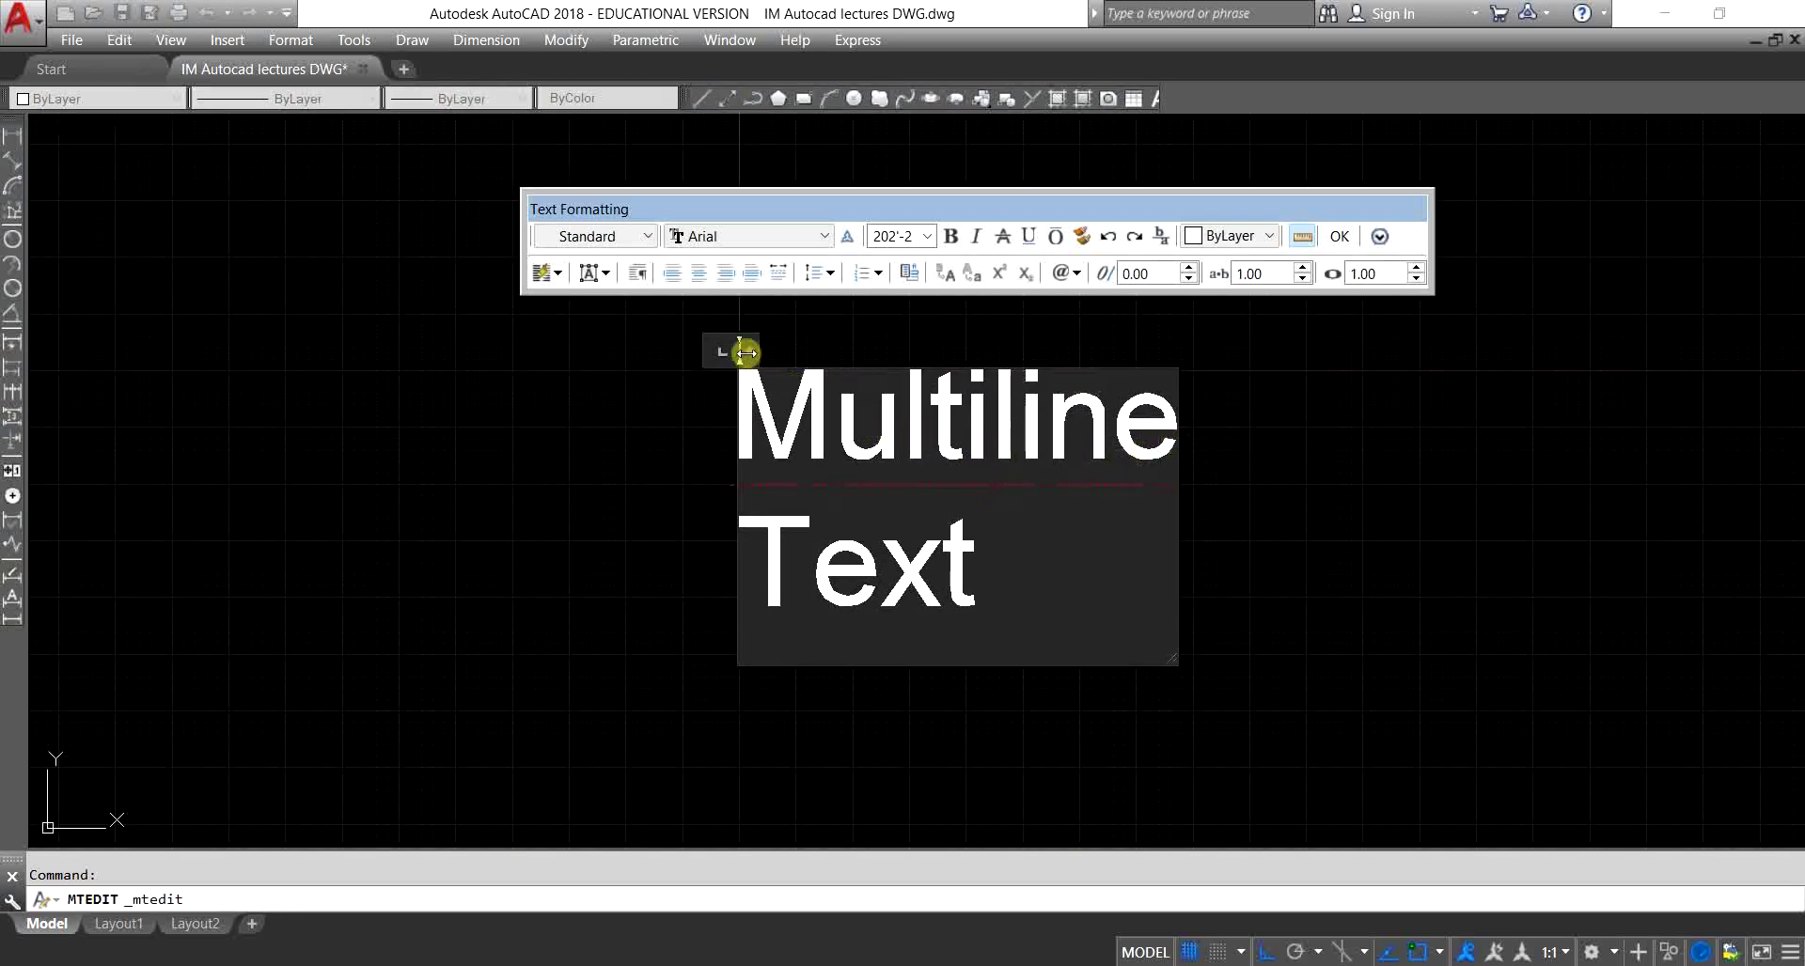
left_click_drag(750, 349, 1605, 351)
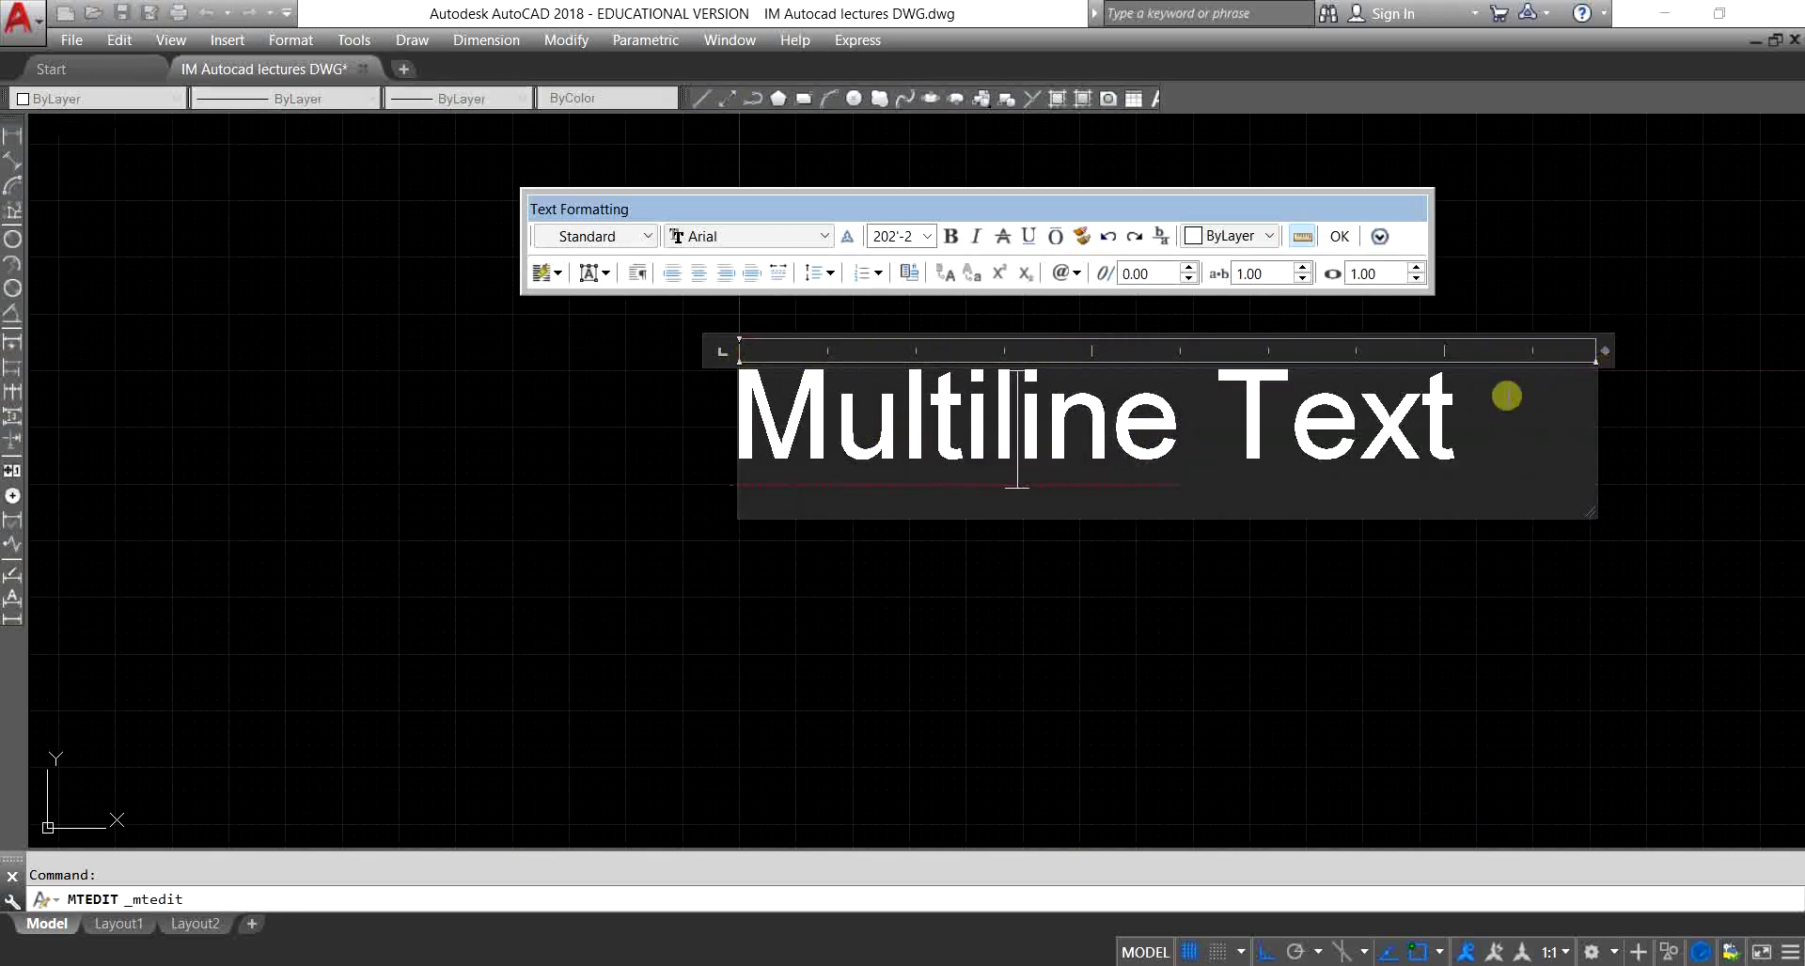
key("Return")
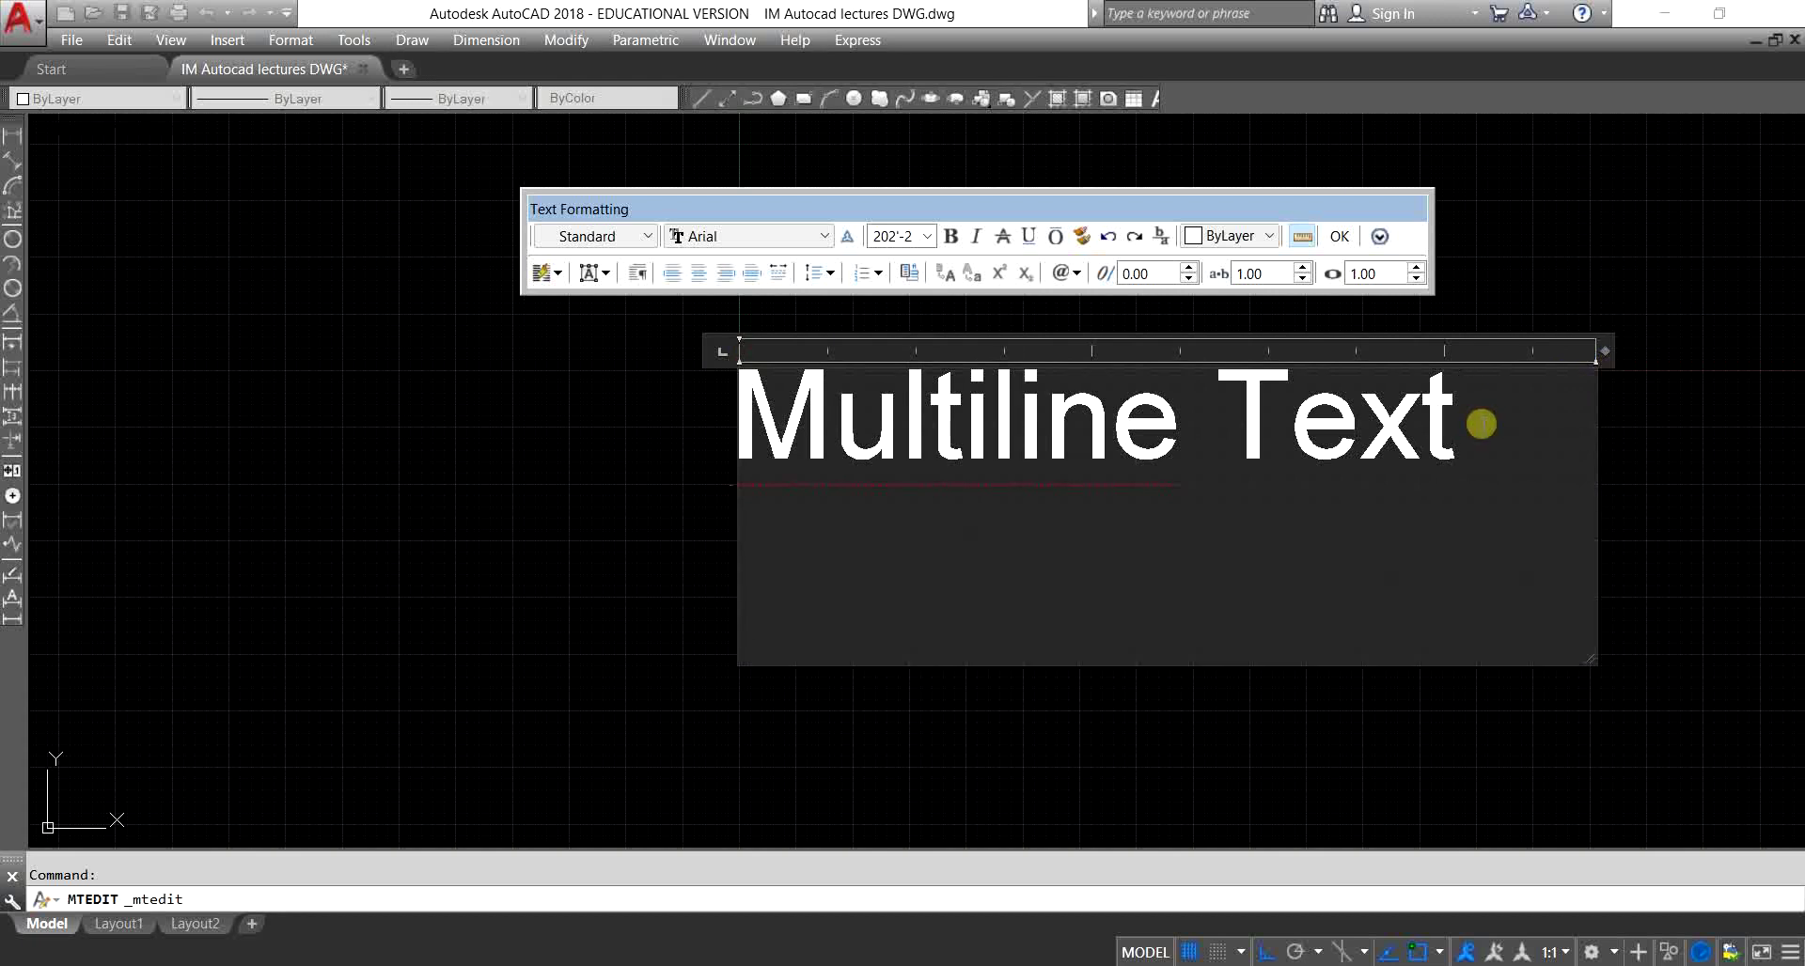
type("Single")
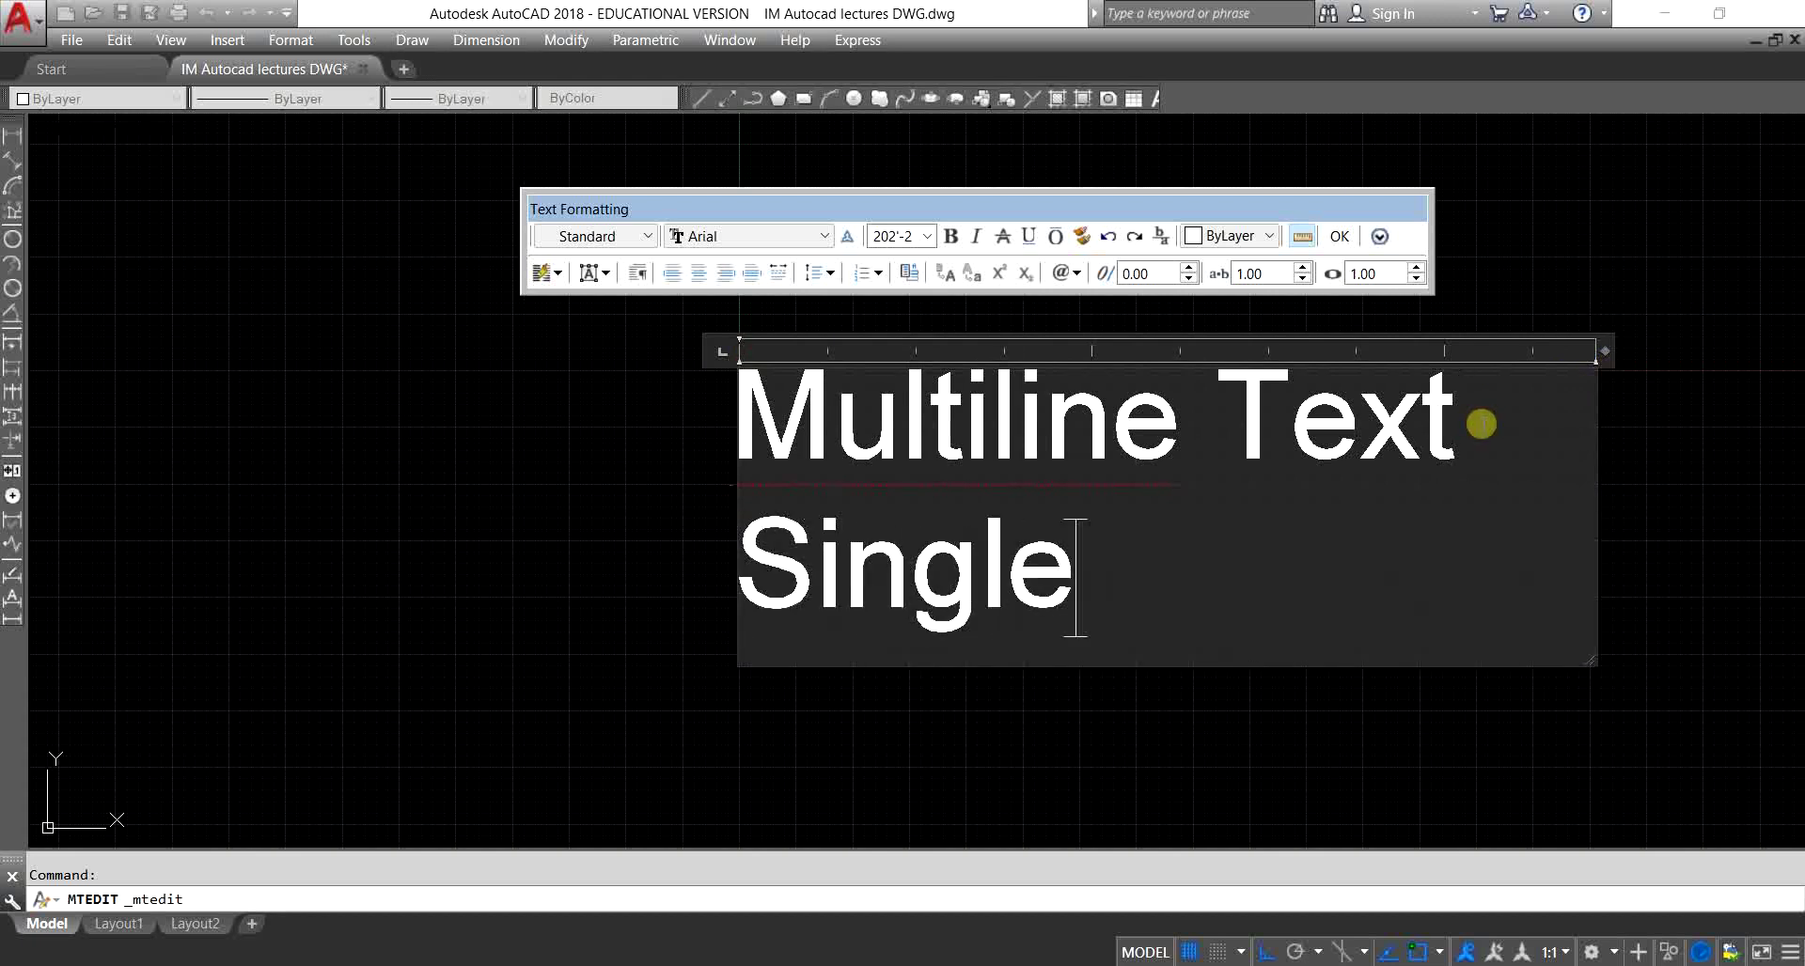
type(" Line")
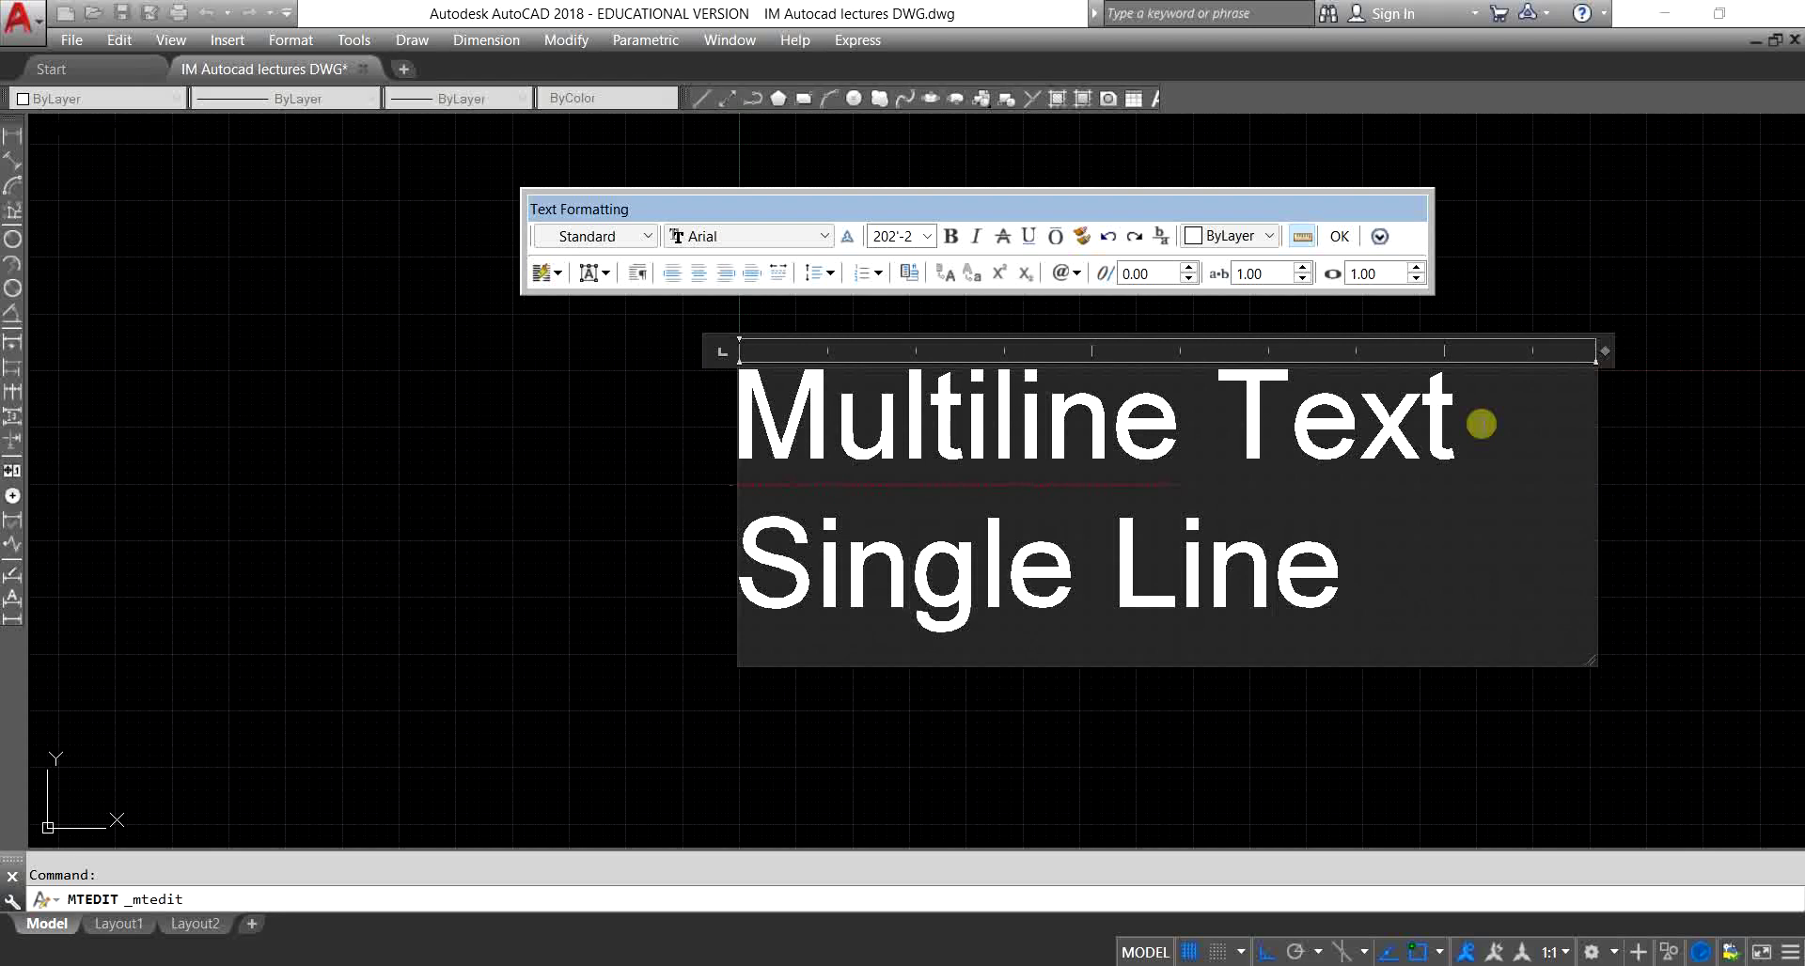
type(" Text")
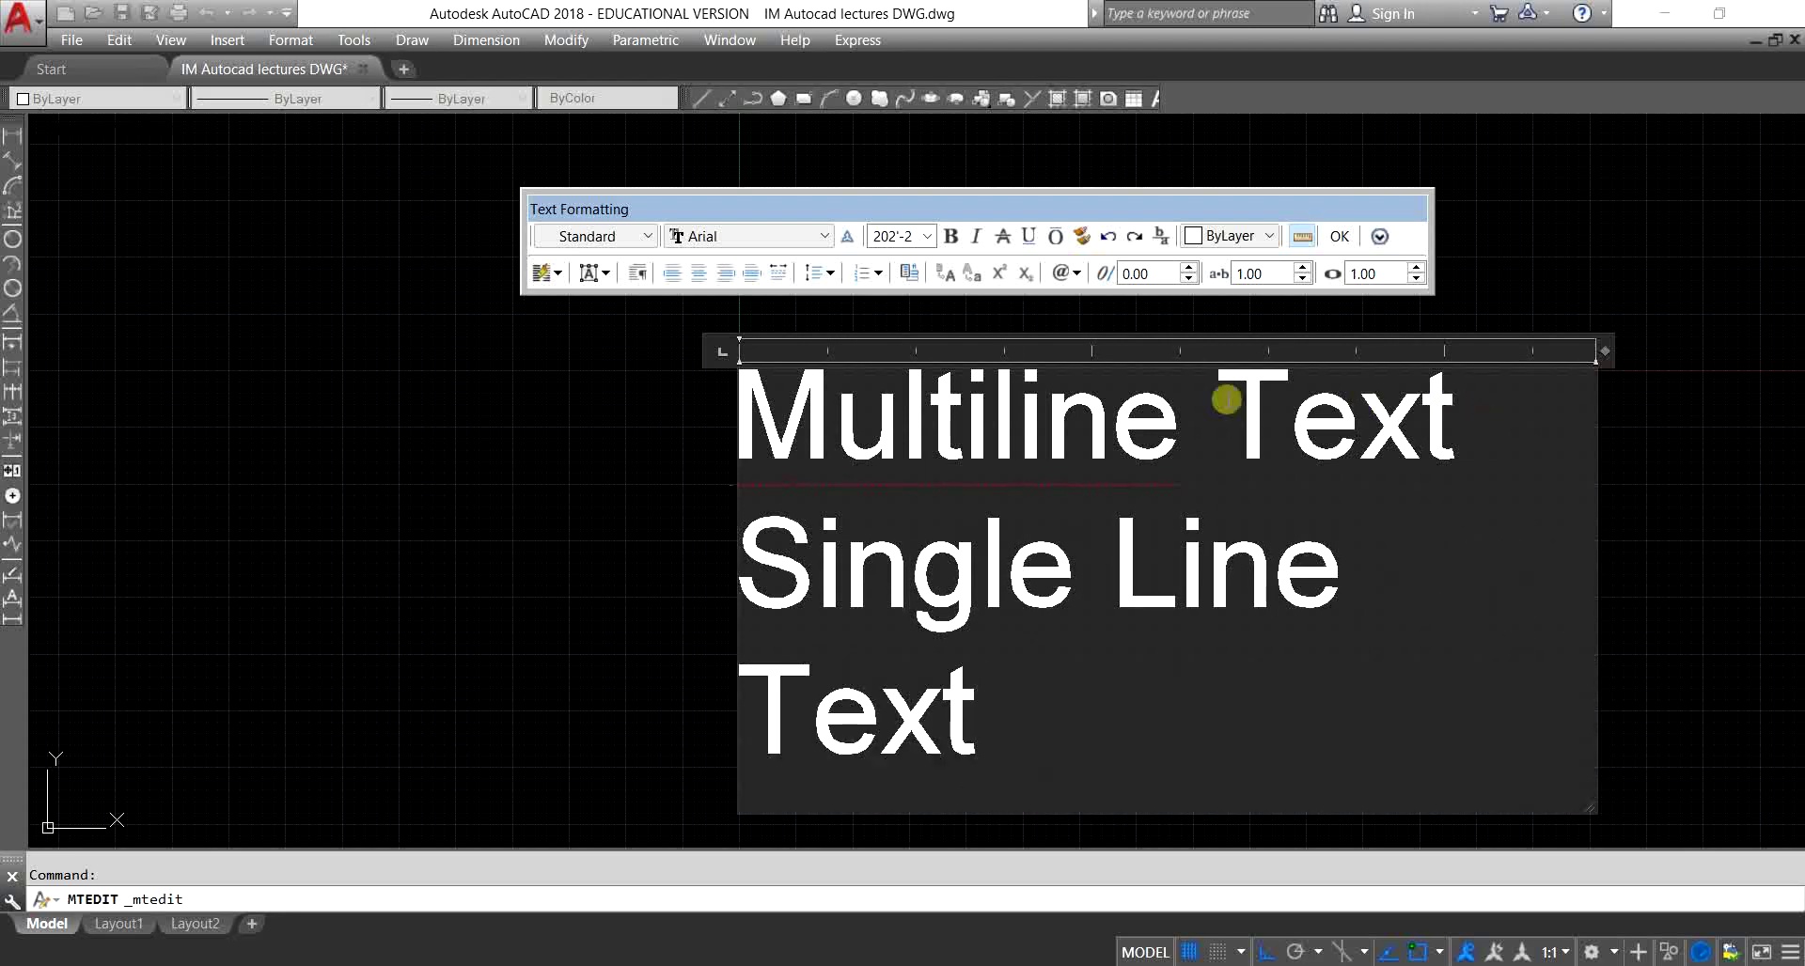
Step: Add Point, Arc and Donut on separate lines to complete the five-item list
scroll(602, 491, "down", 2)
scroll(601, 490, "down", 2)
left_click_drag(1001, 419, 1274, 419)
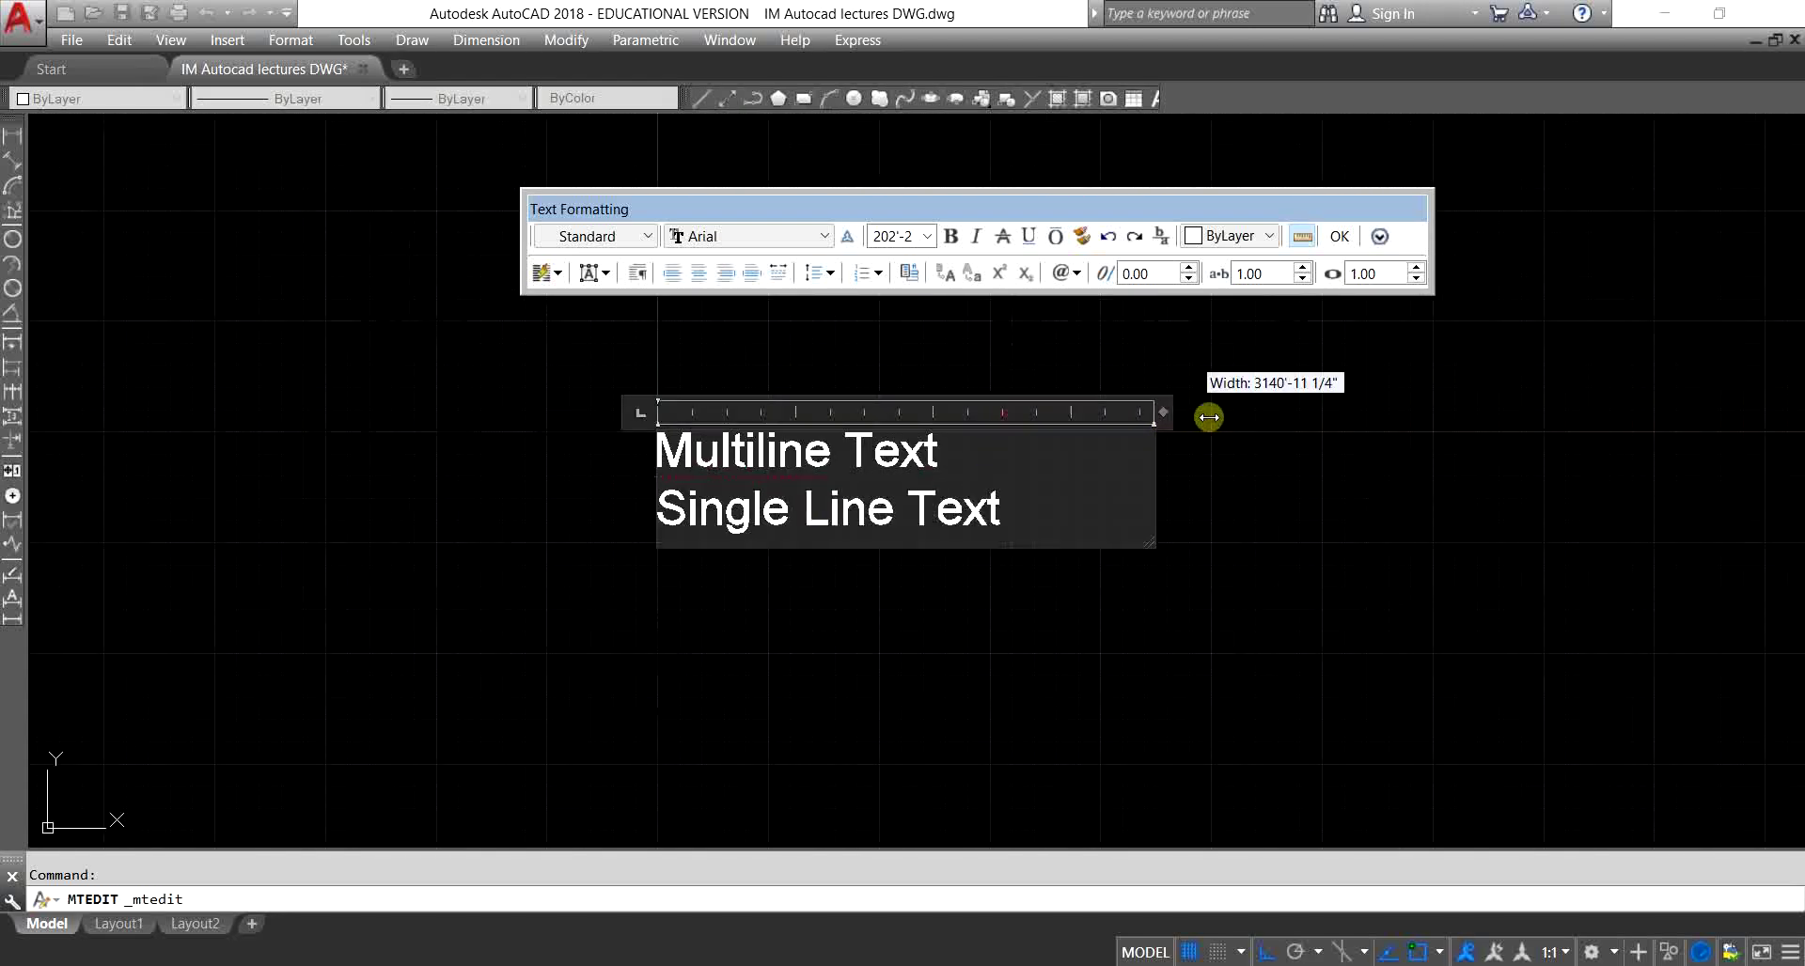
key("Return")
type("Point")
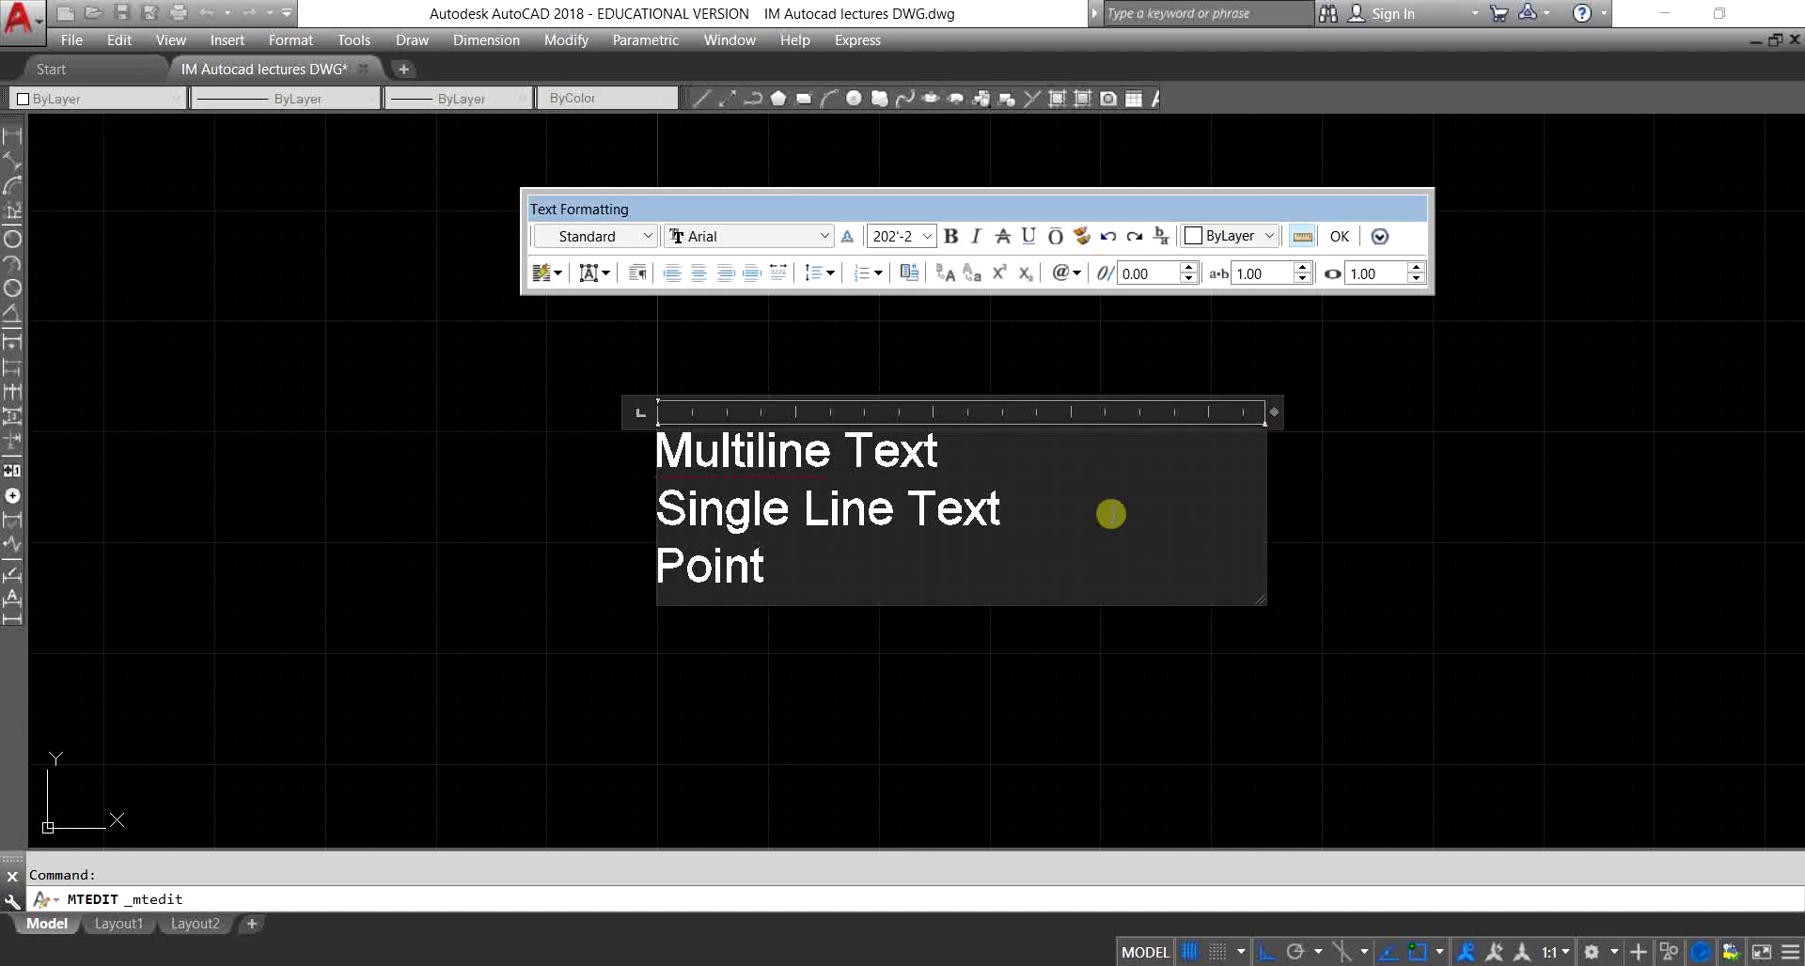
key("Return")
type("Arc")
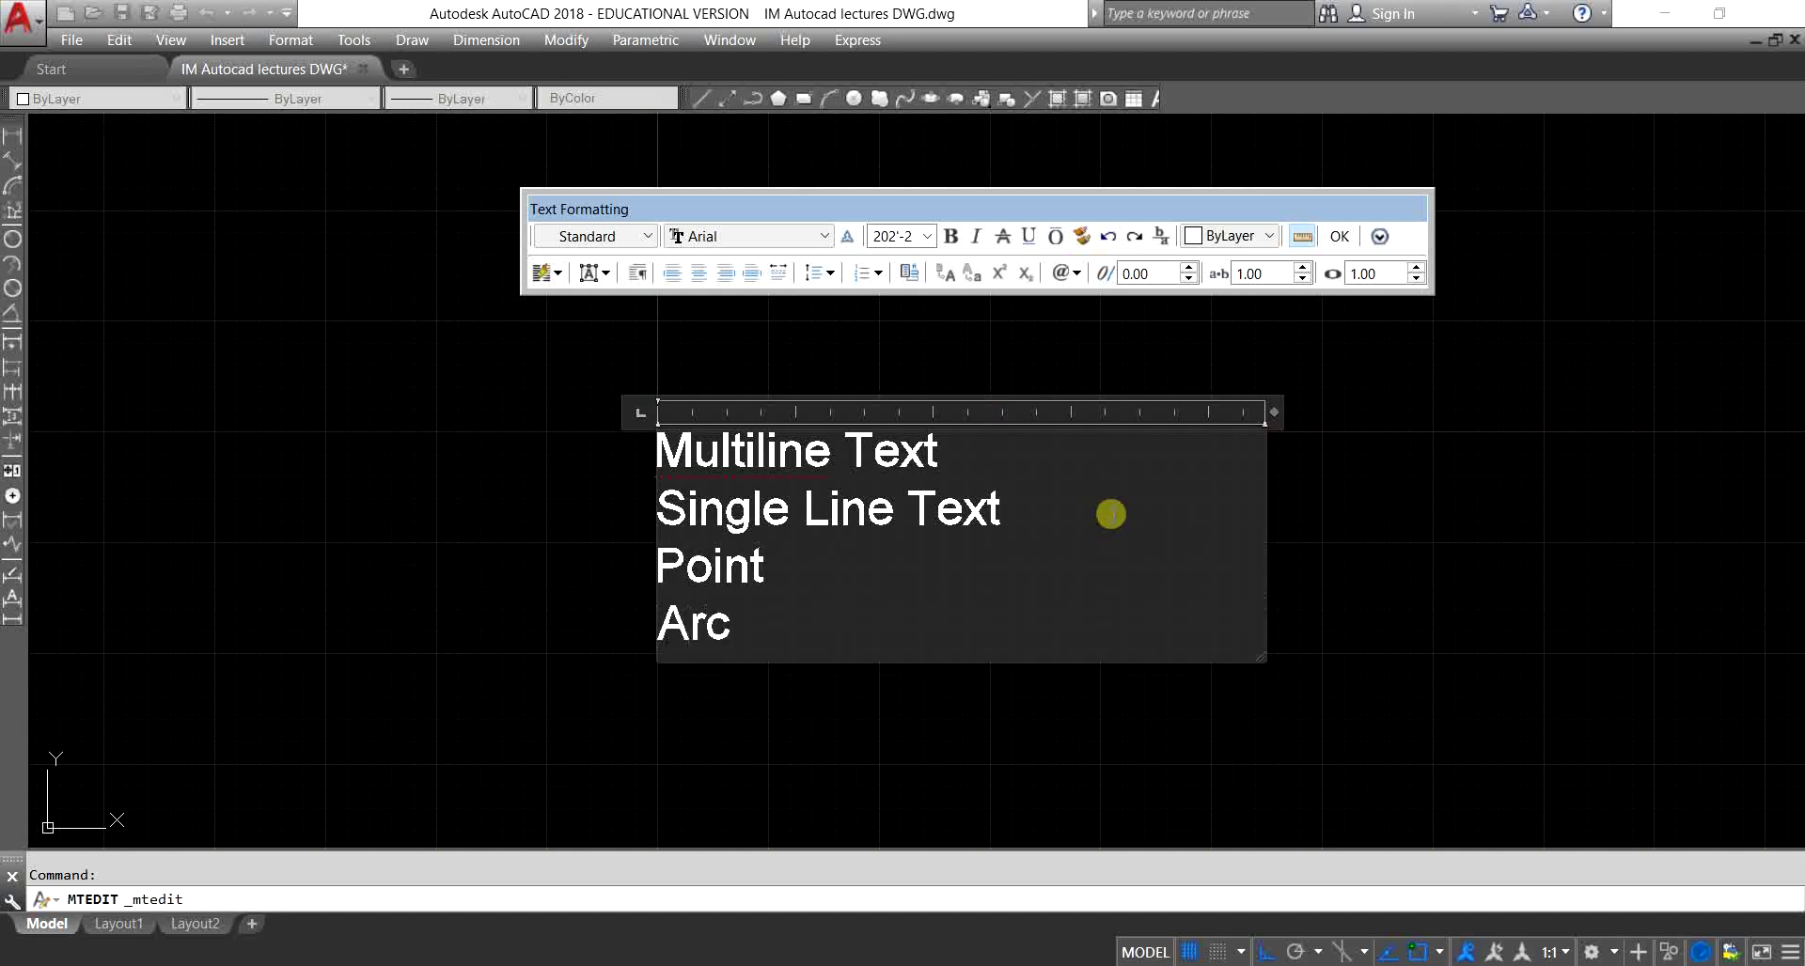
key("Return")
type("Donut")
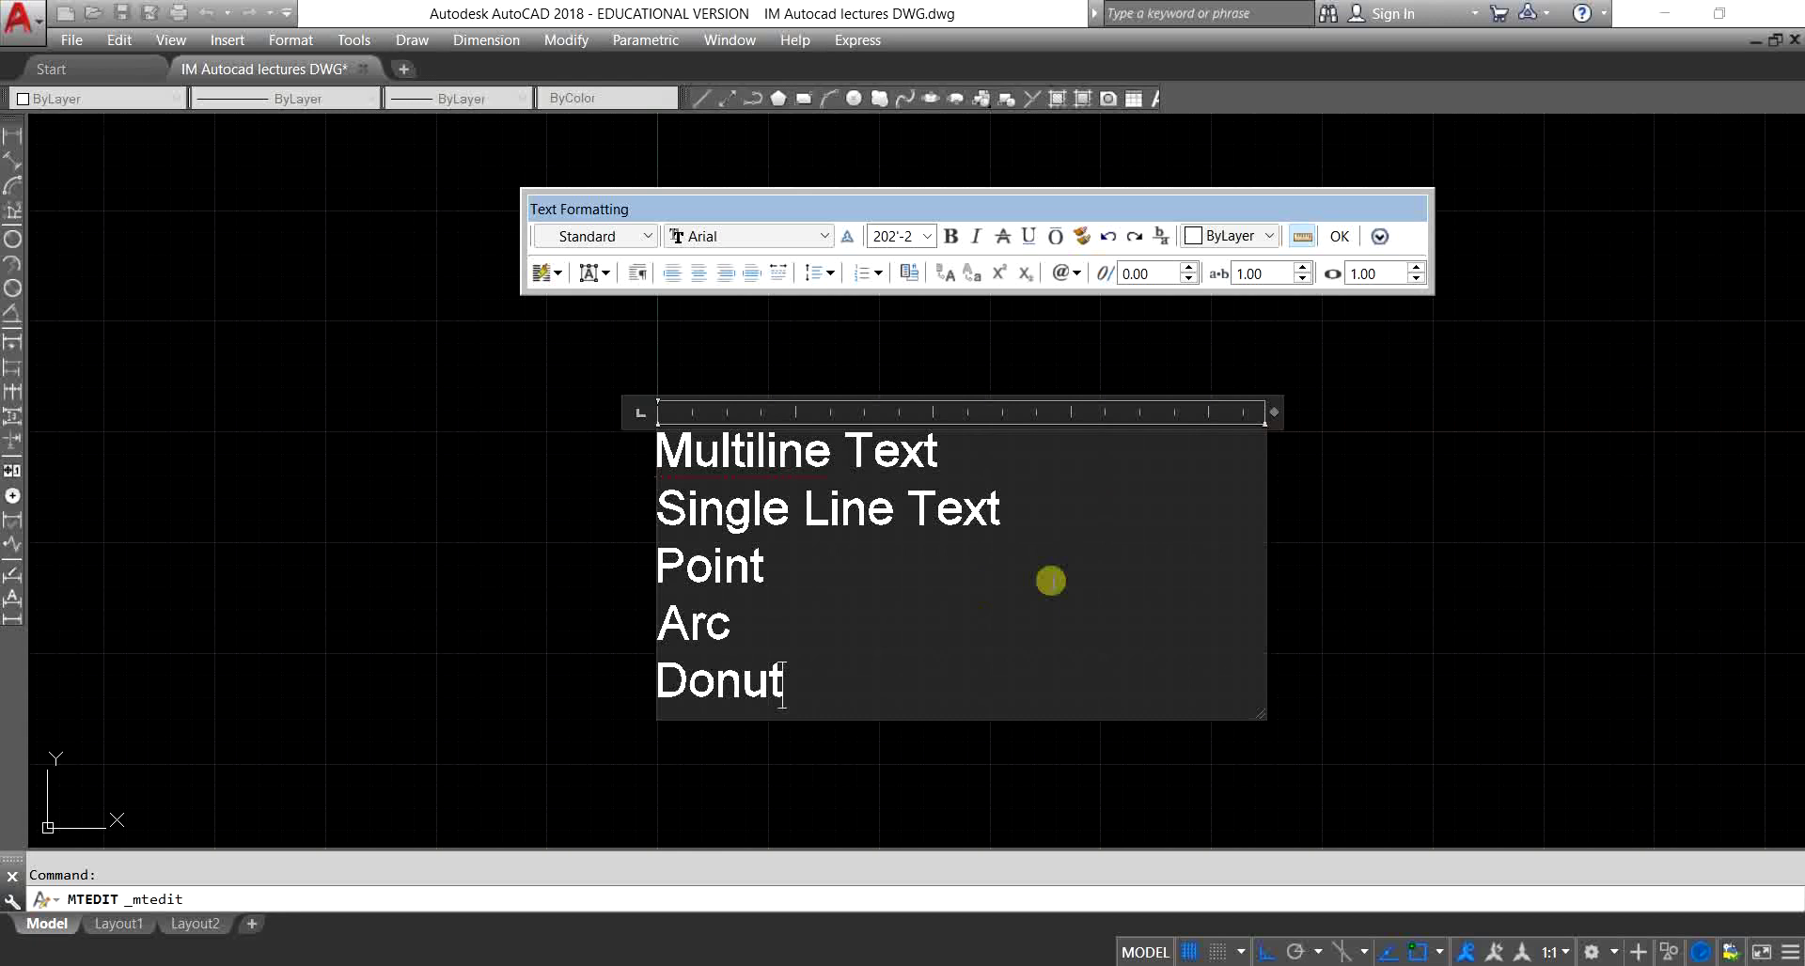
left_click(1342, 526)
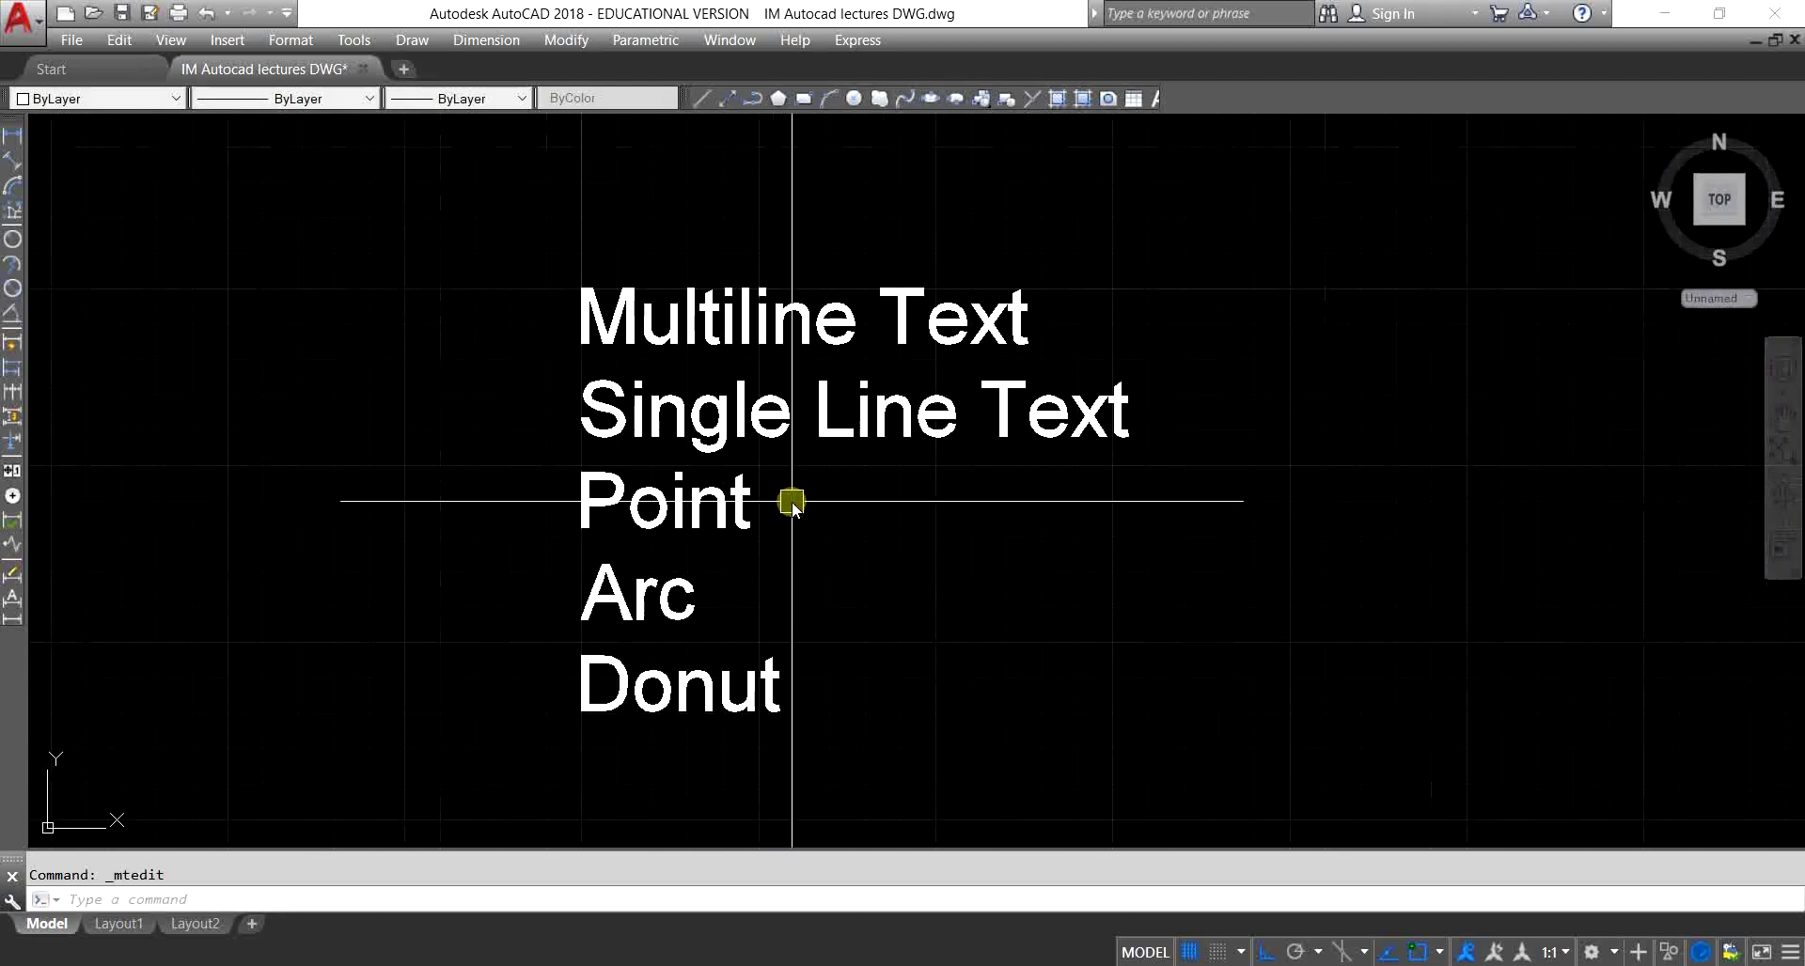
Step: Place a large single-line 'COMMANDS' title above the text list
scroll(795, 499, "up", 2)
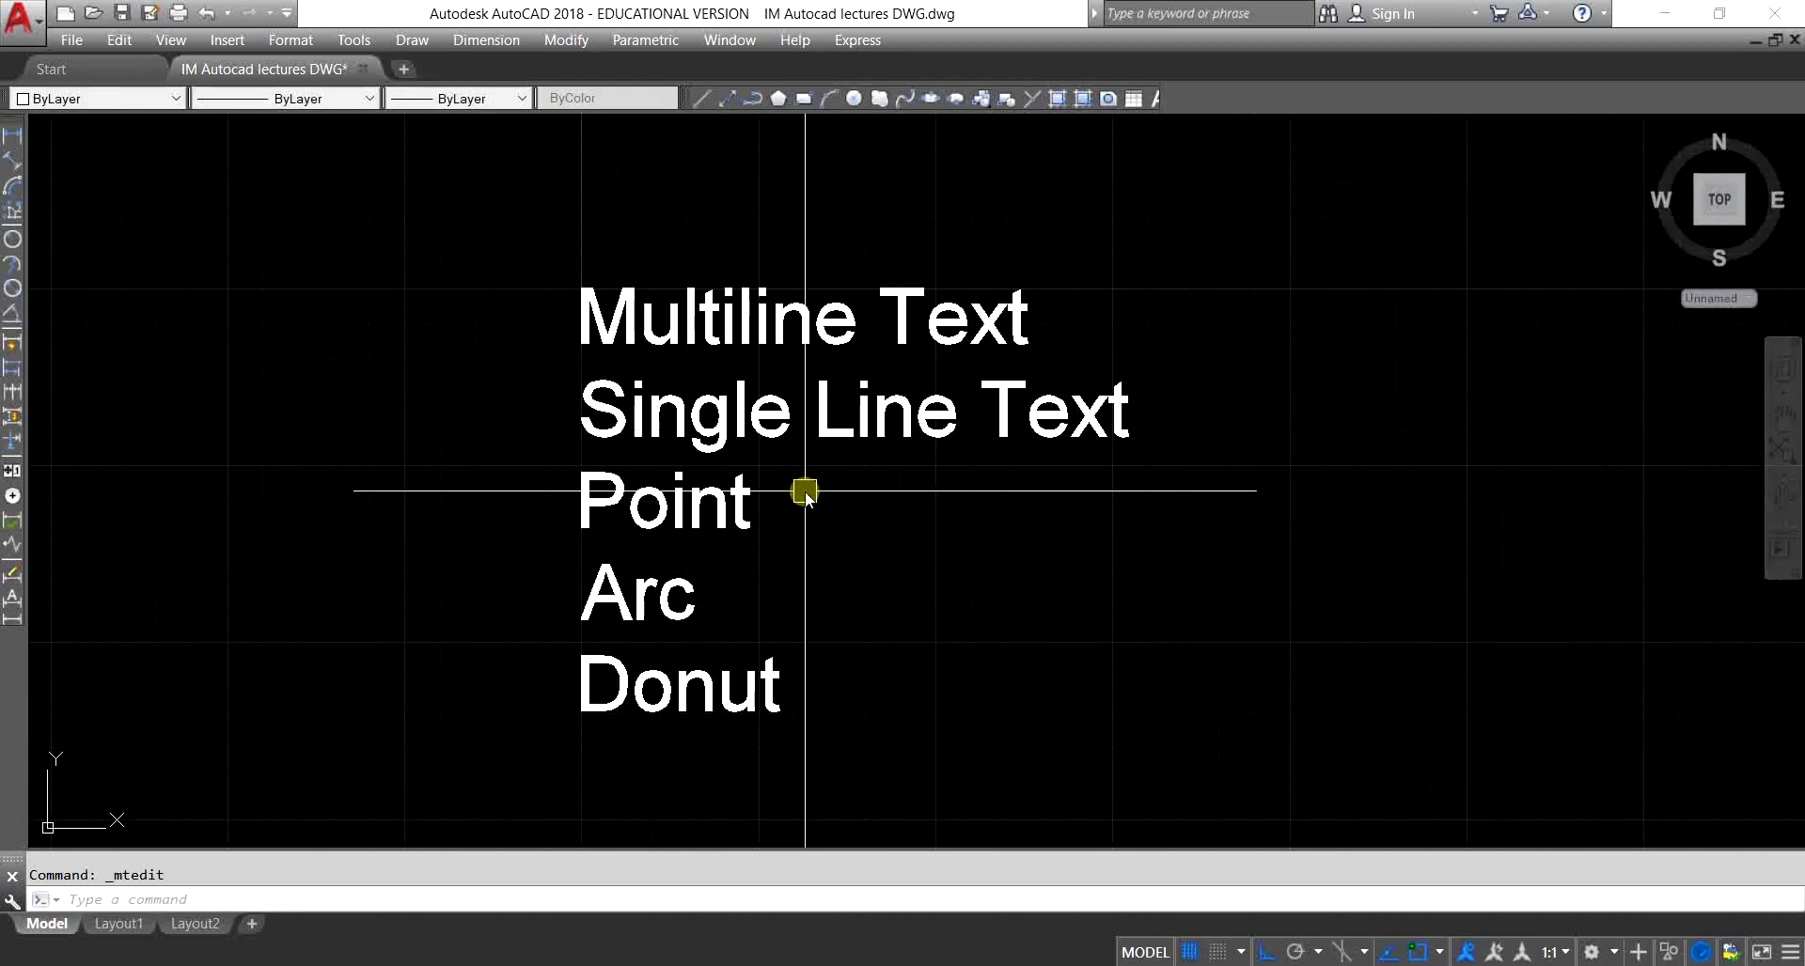
middle_click_drag(801, 556, 808, 471)
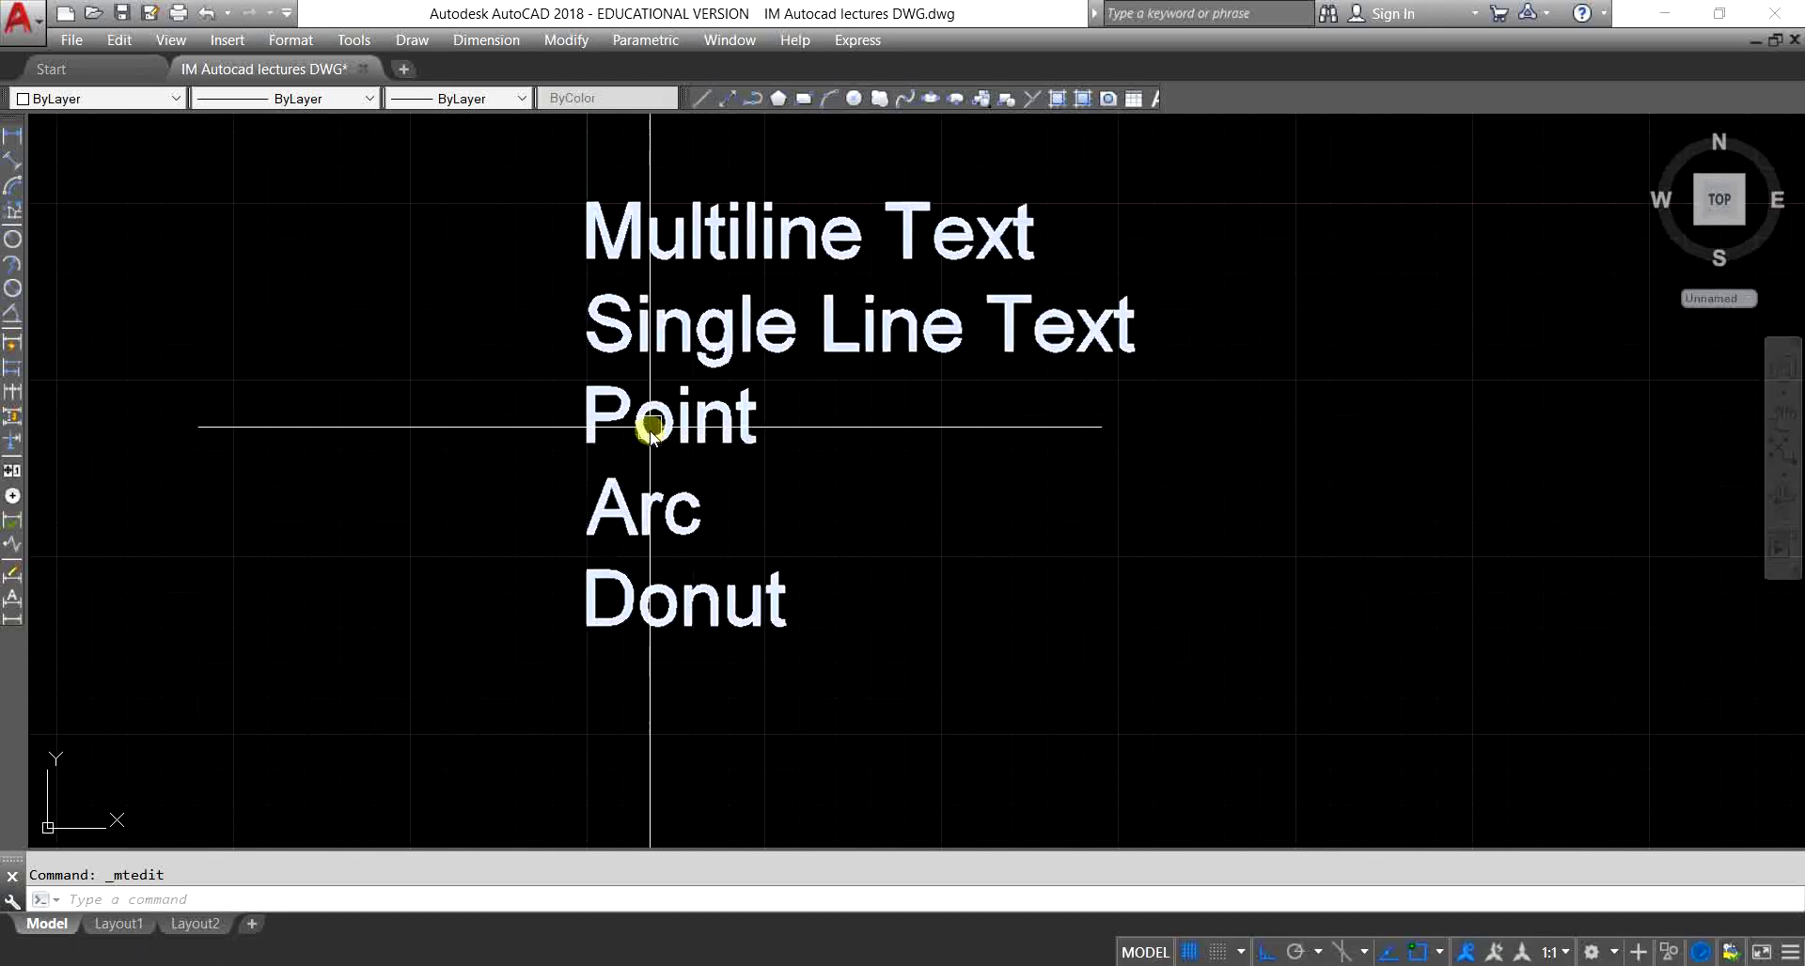
middle_click_drag(712, 425, 737, 467)
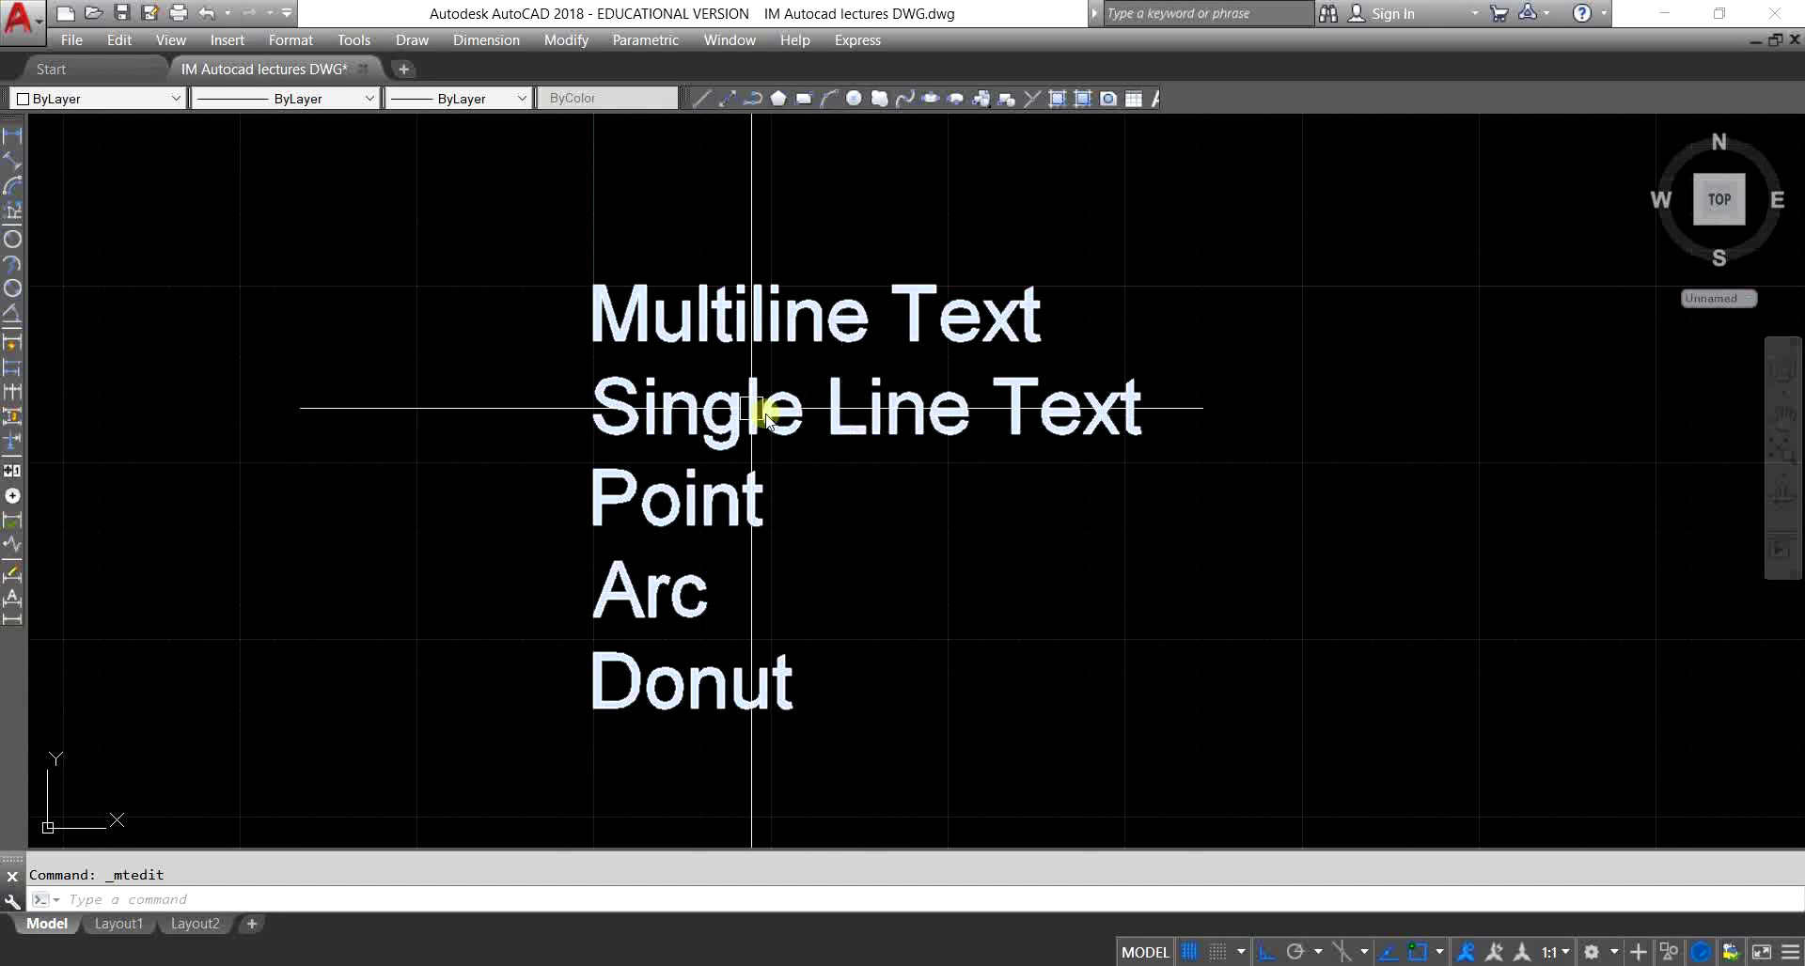
left_click(414, 40)
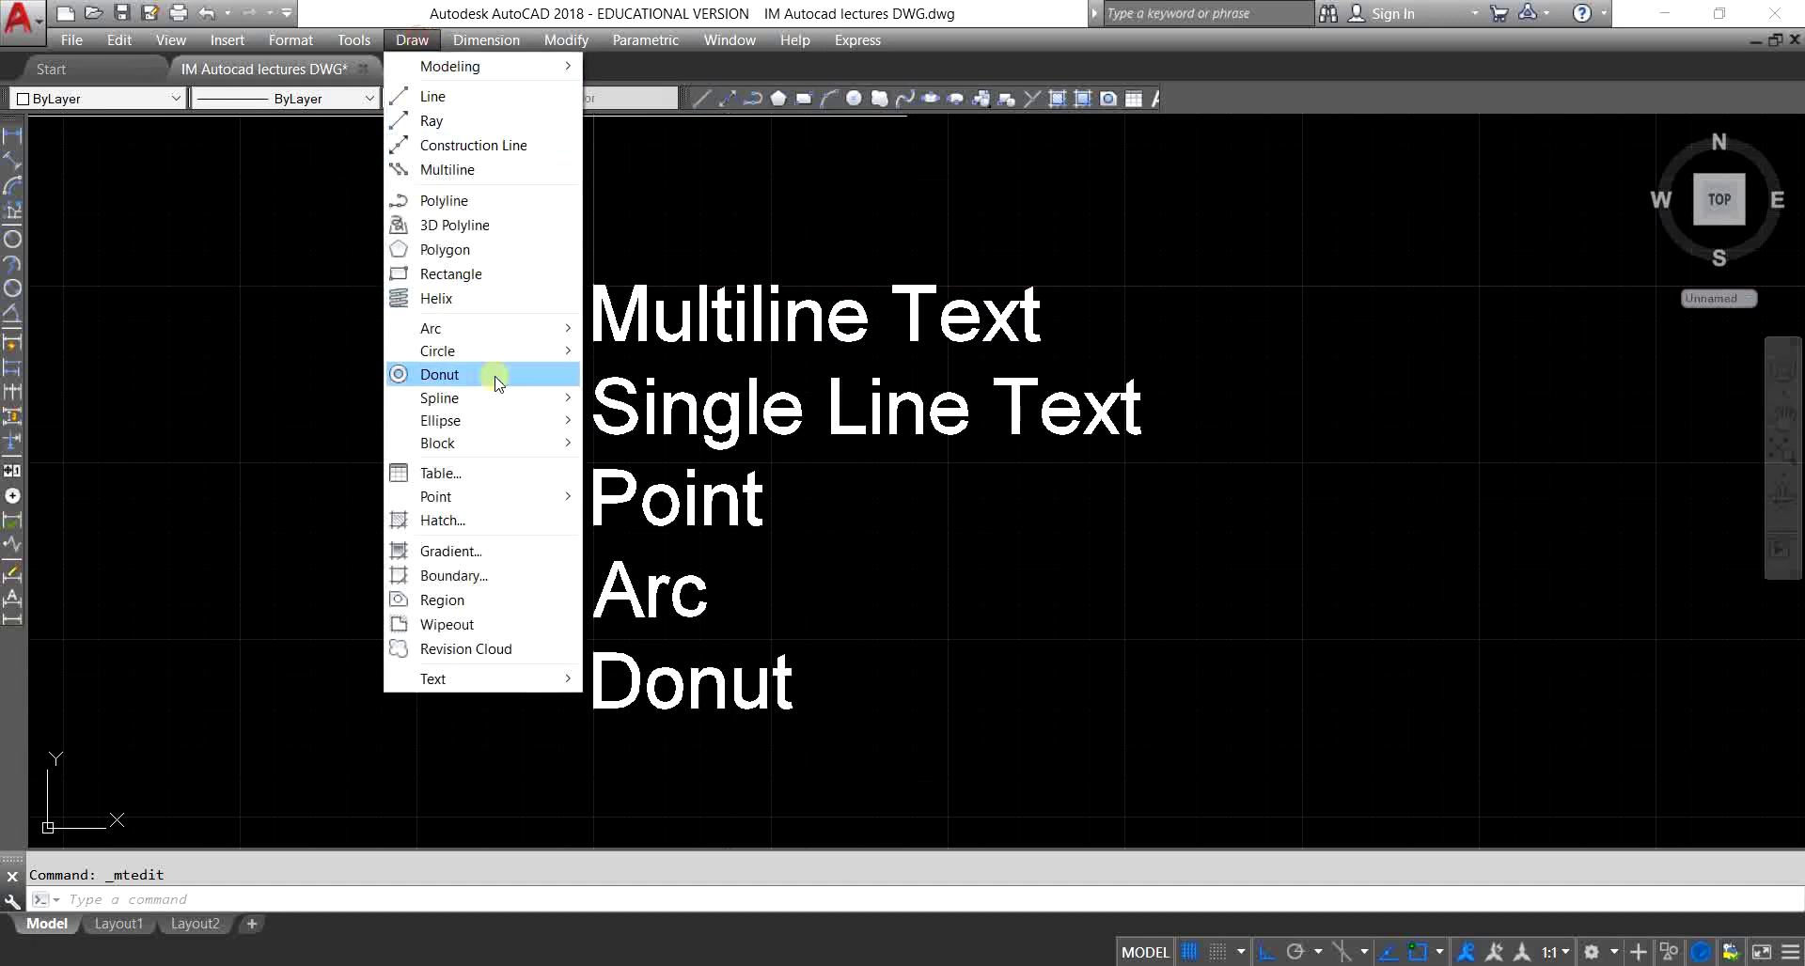
mouse_move(480, 679)
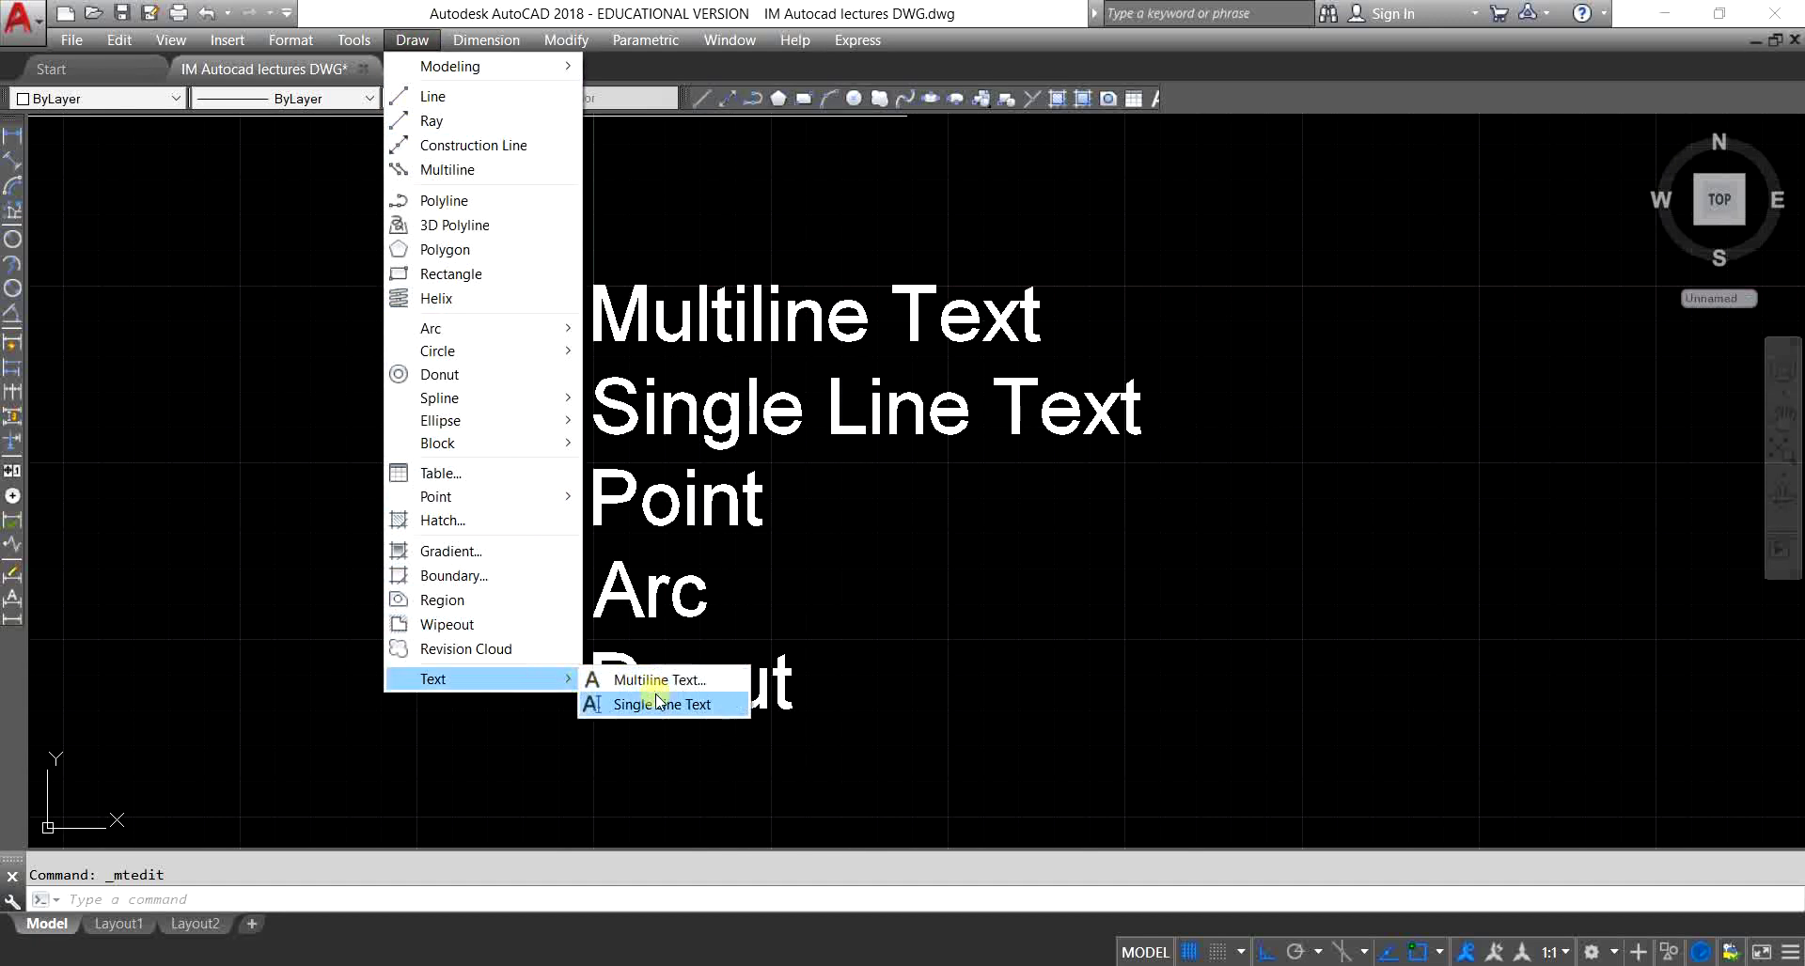
left_click(657, 706)
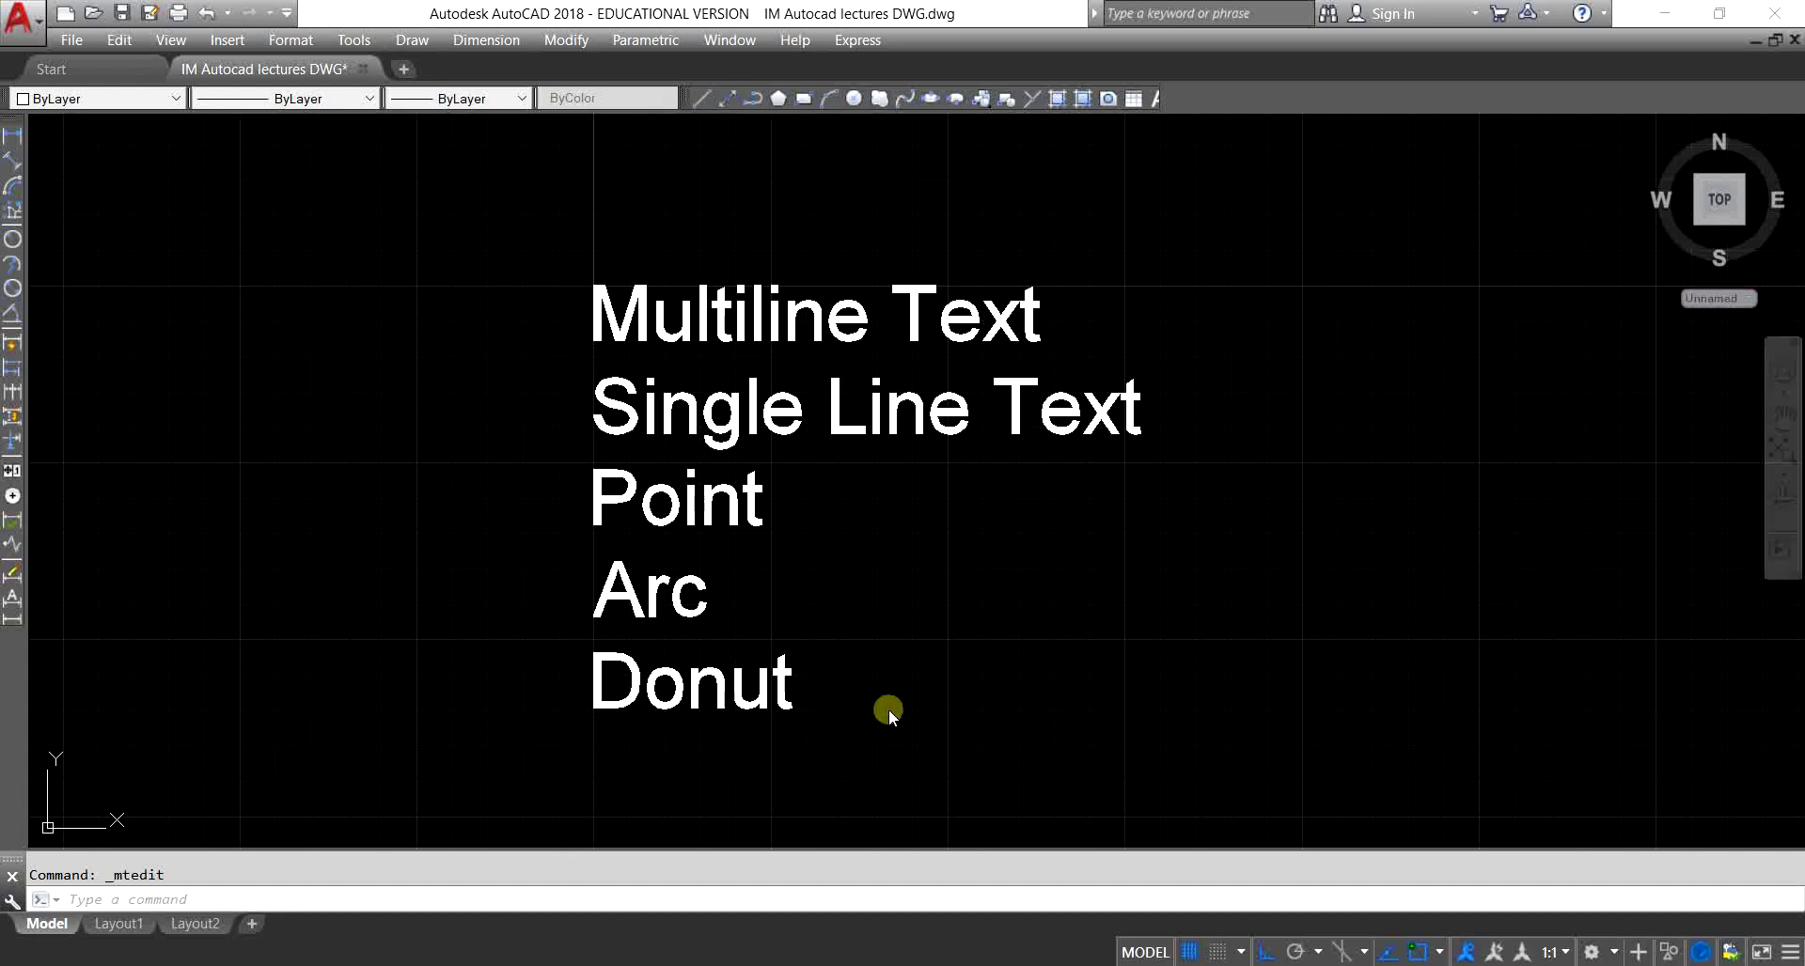
middle_click_drag(793, 577, 858, 770)
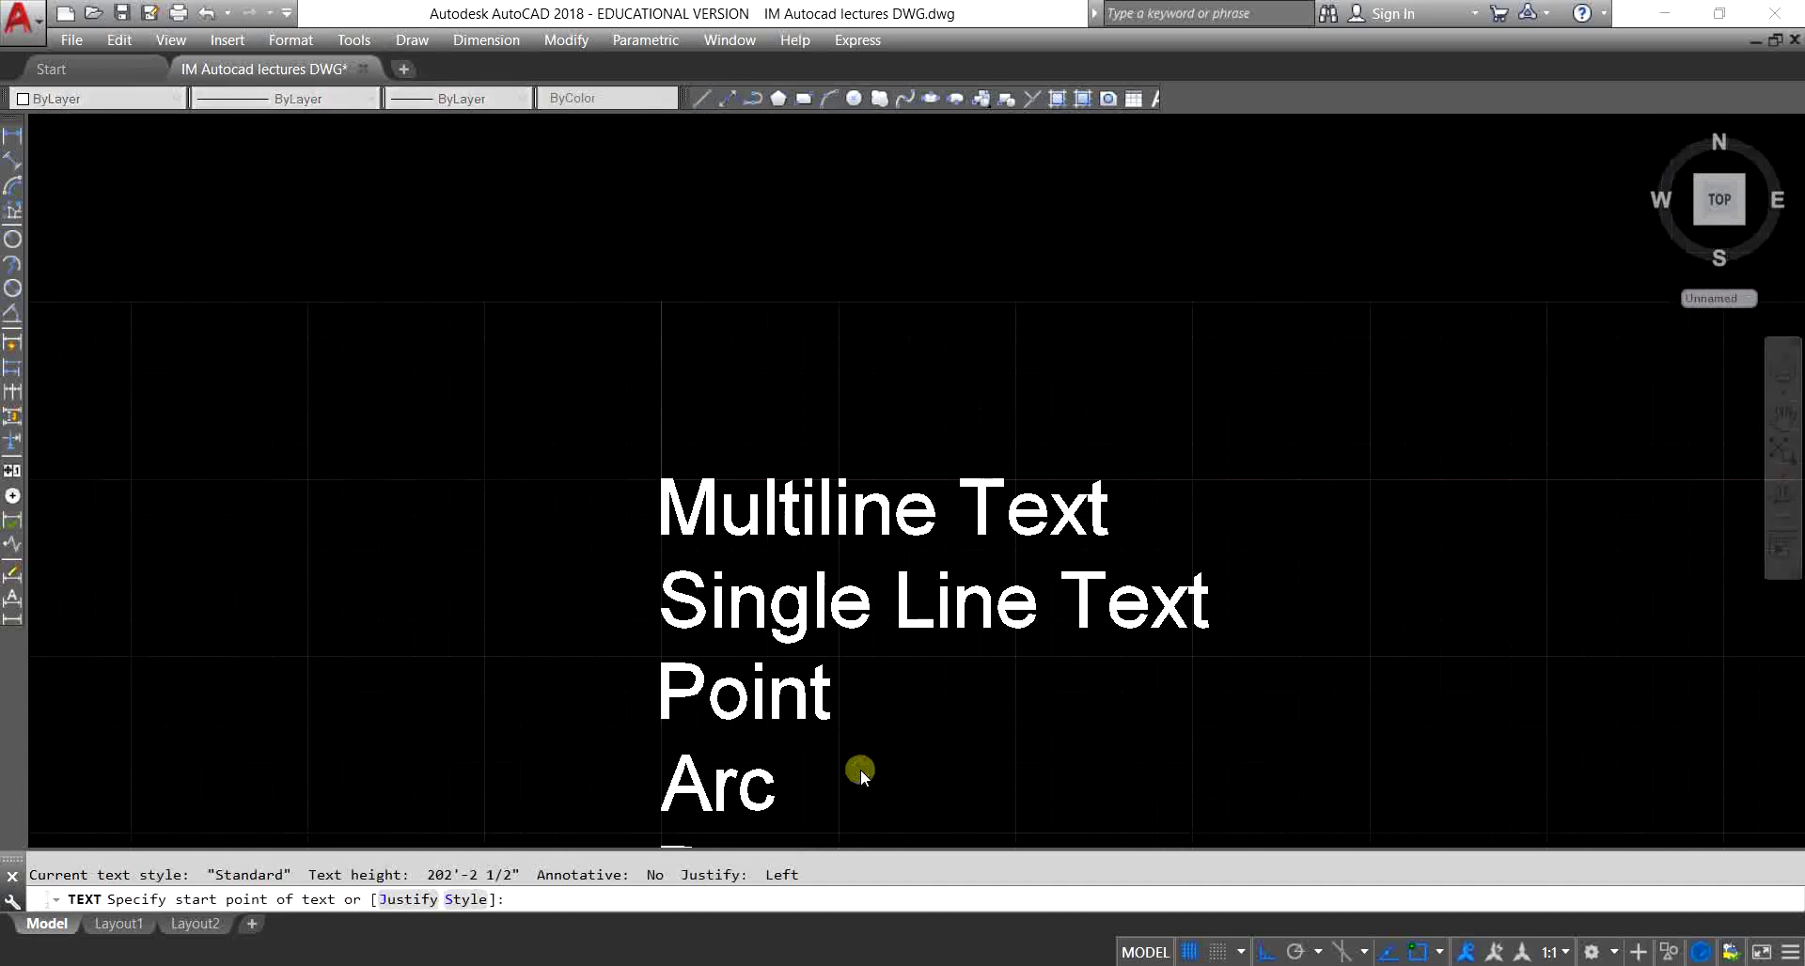
left_click(648, 353)
left_click(961, 363)
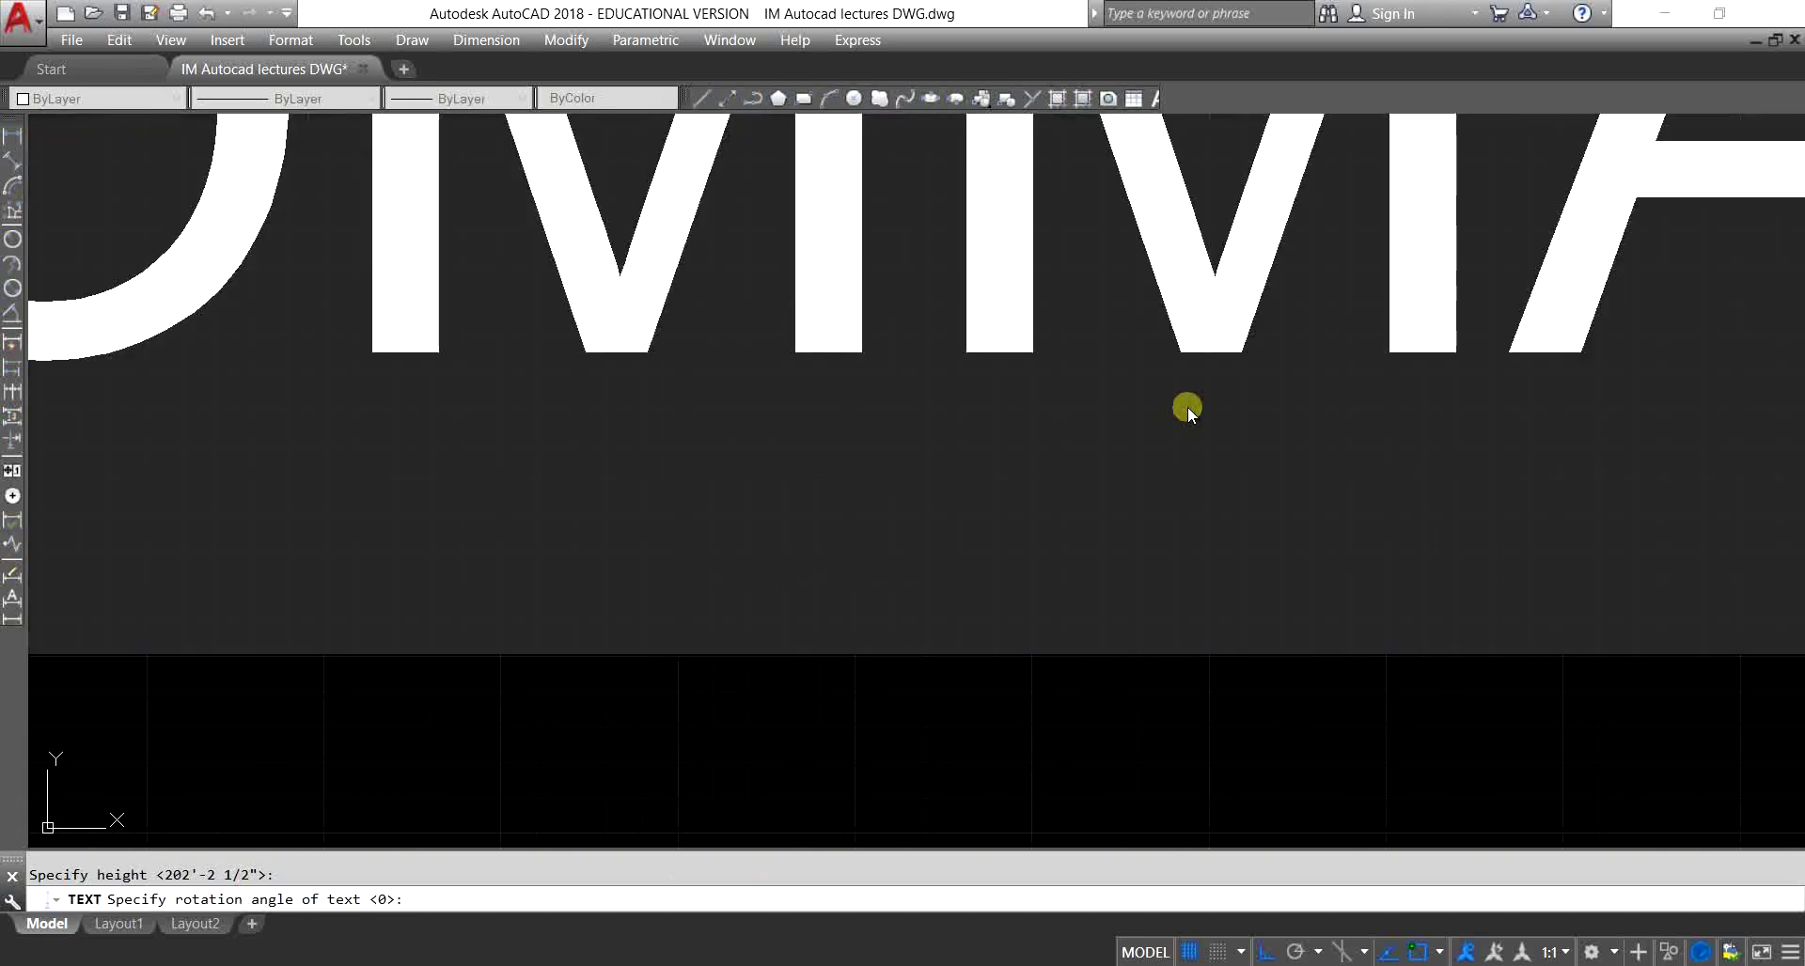
scroll(1138, 427, "up", 2)
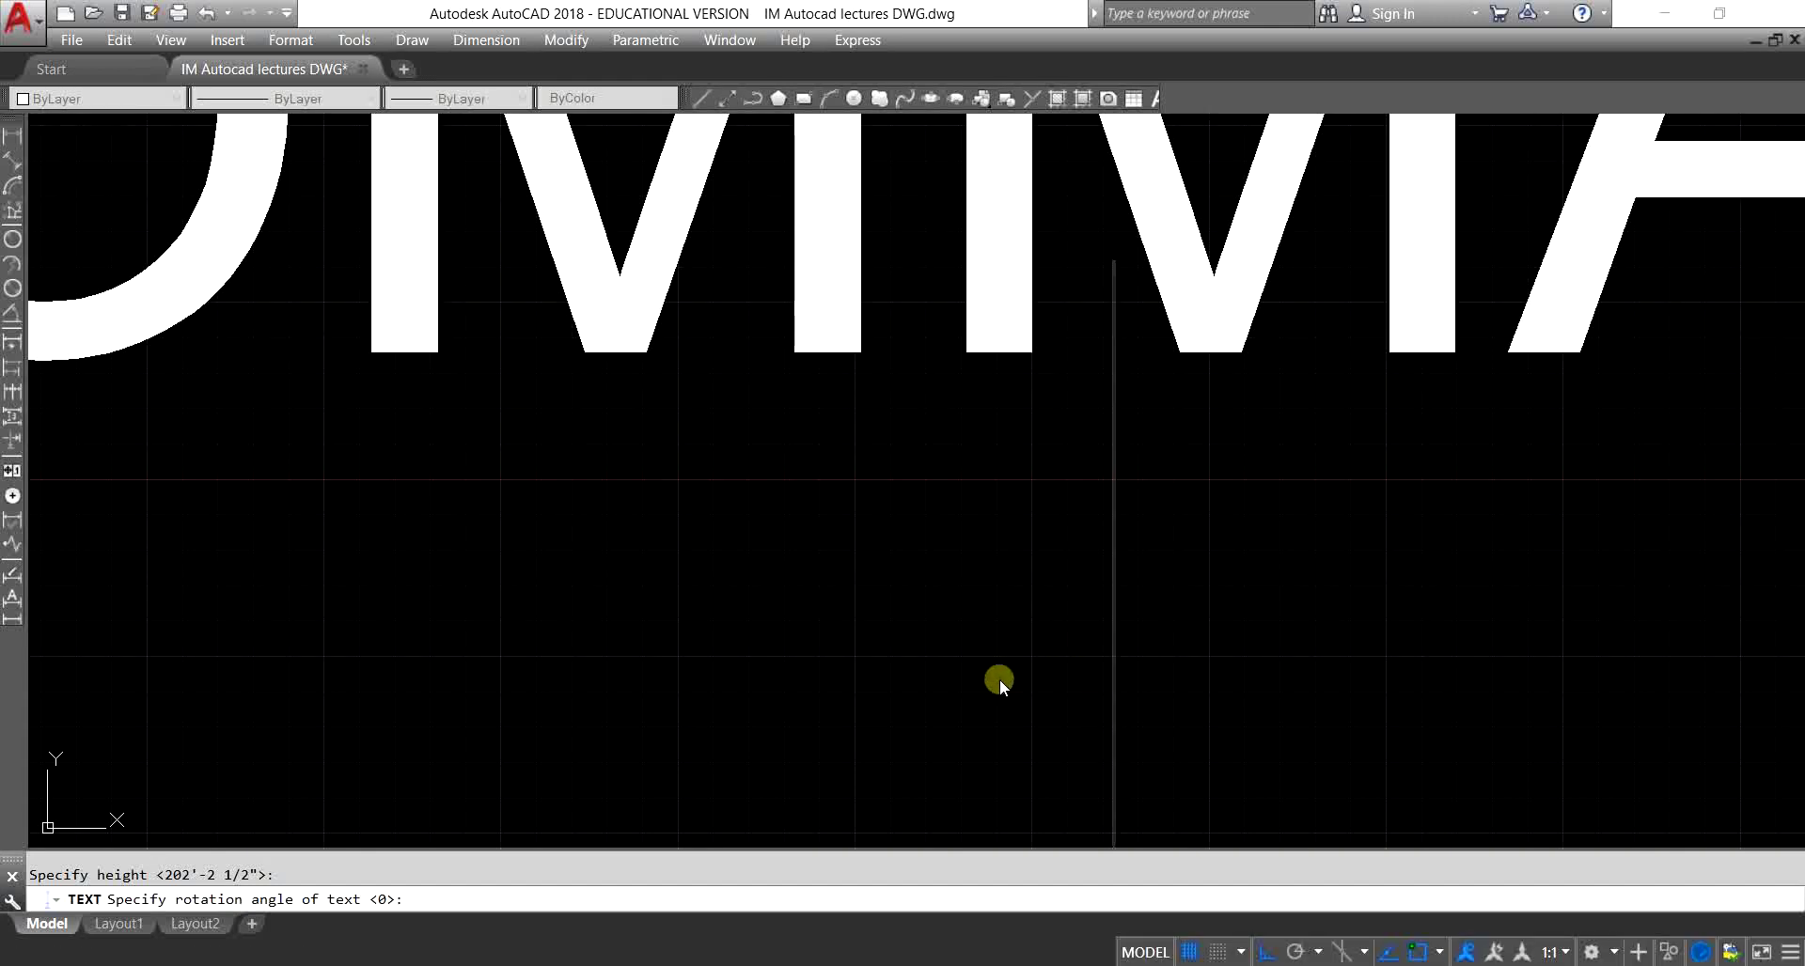
key("Escape")
Step: Zoom to the drawing's extents and pan slightly upward to frame everything
middle_click(1000, 678)
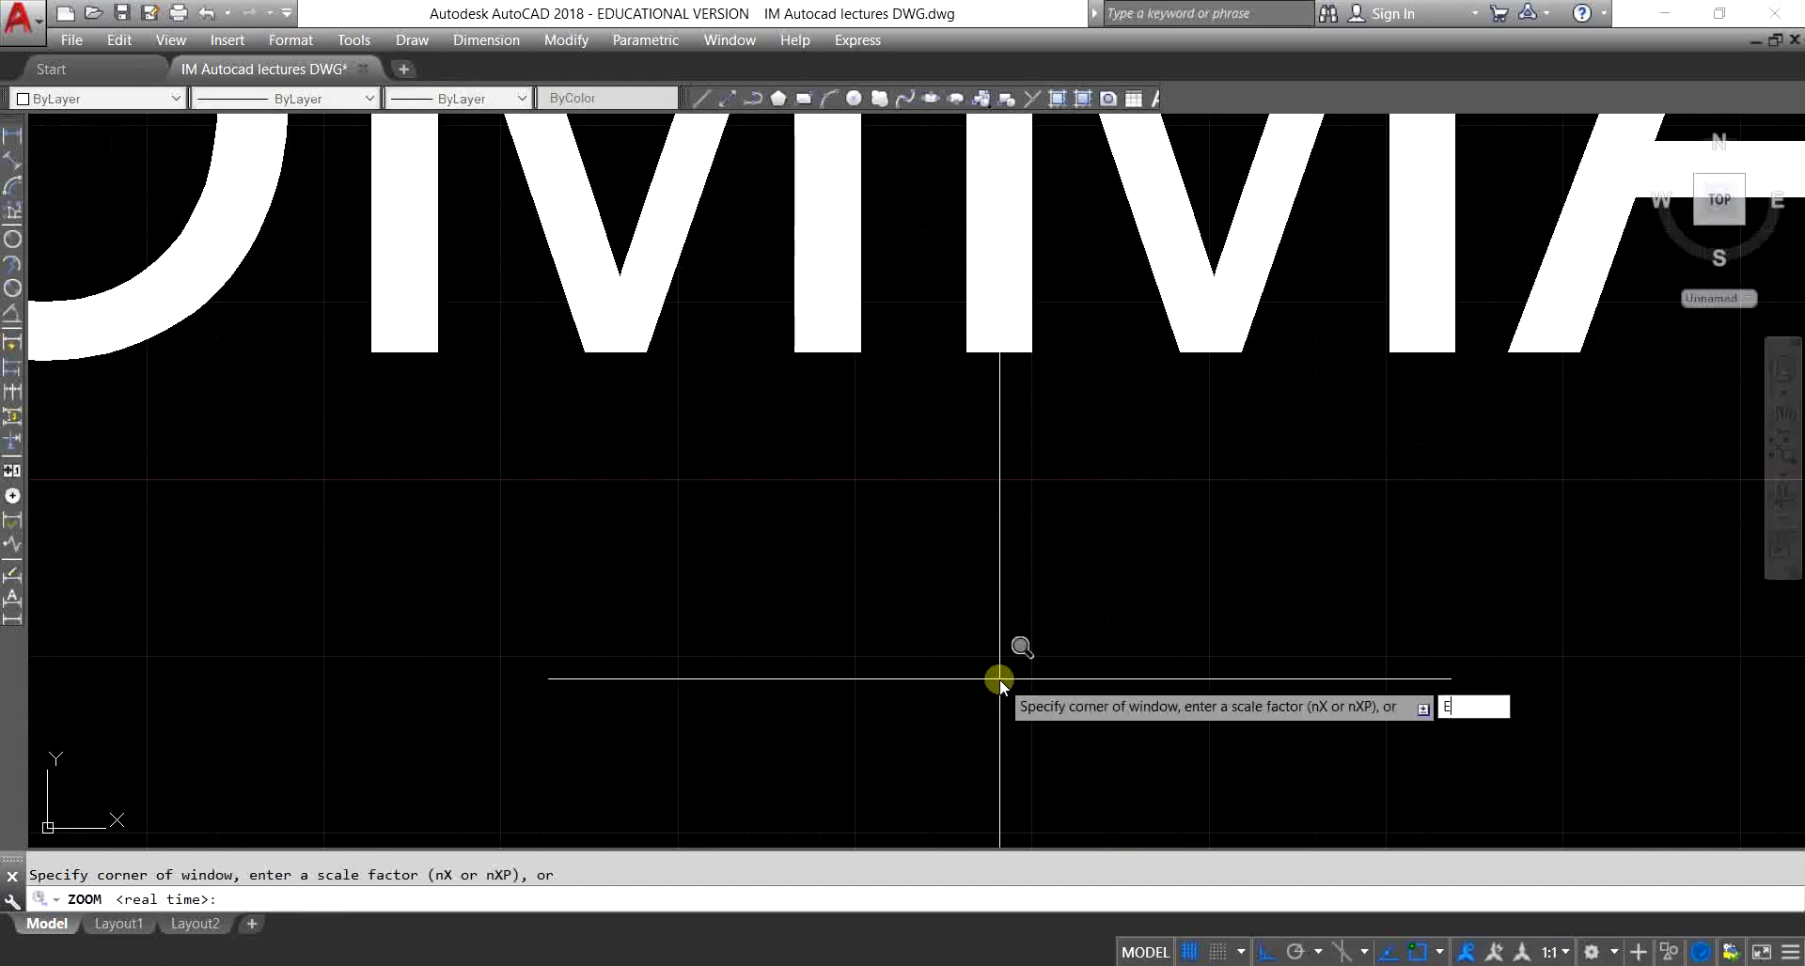
scroll(992, 653, "down", 2)
middle_click_drag(991, 625, 992, 588)
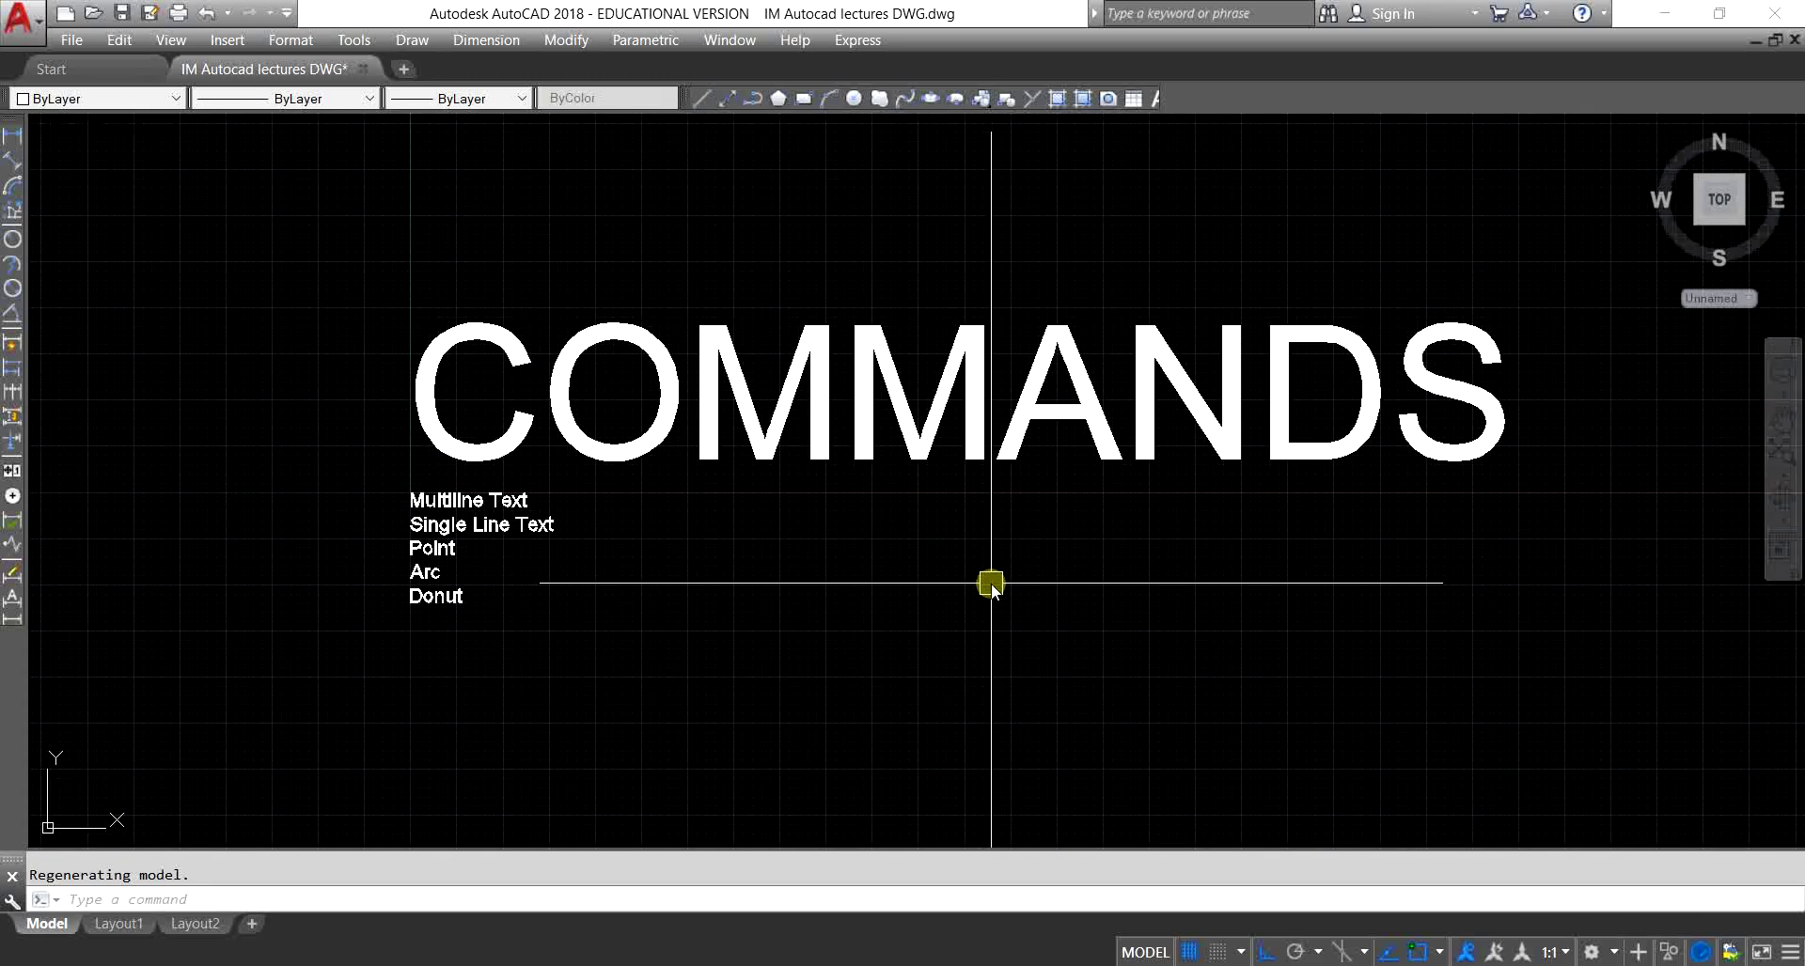
scroll(487, 596, "up", 2)
scroll(489, 597, "up", 2)
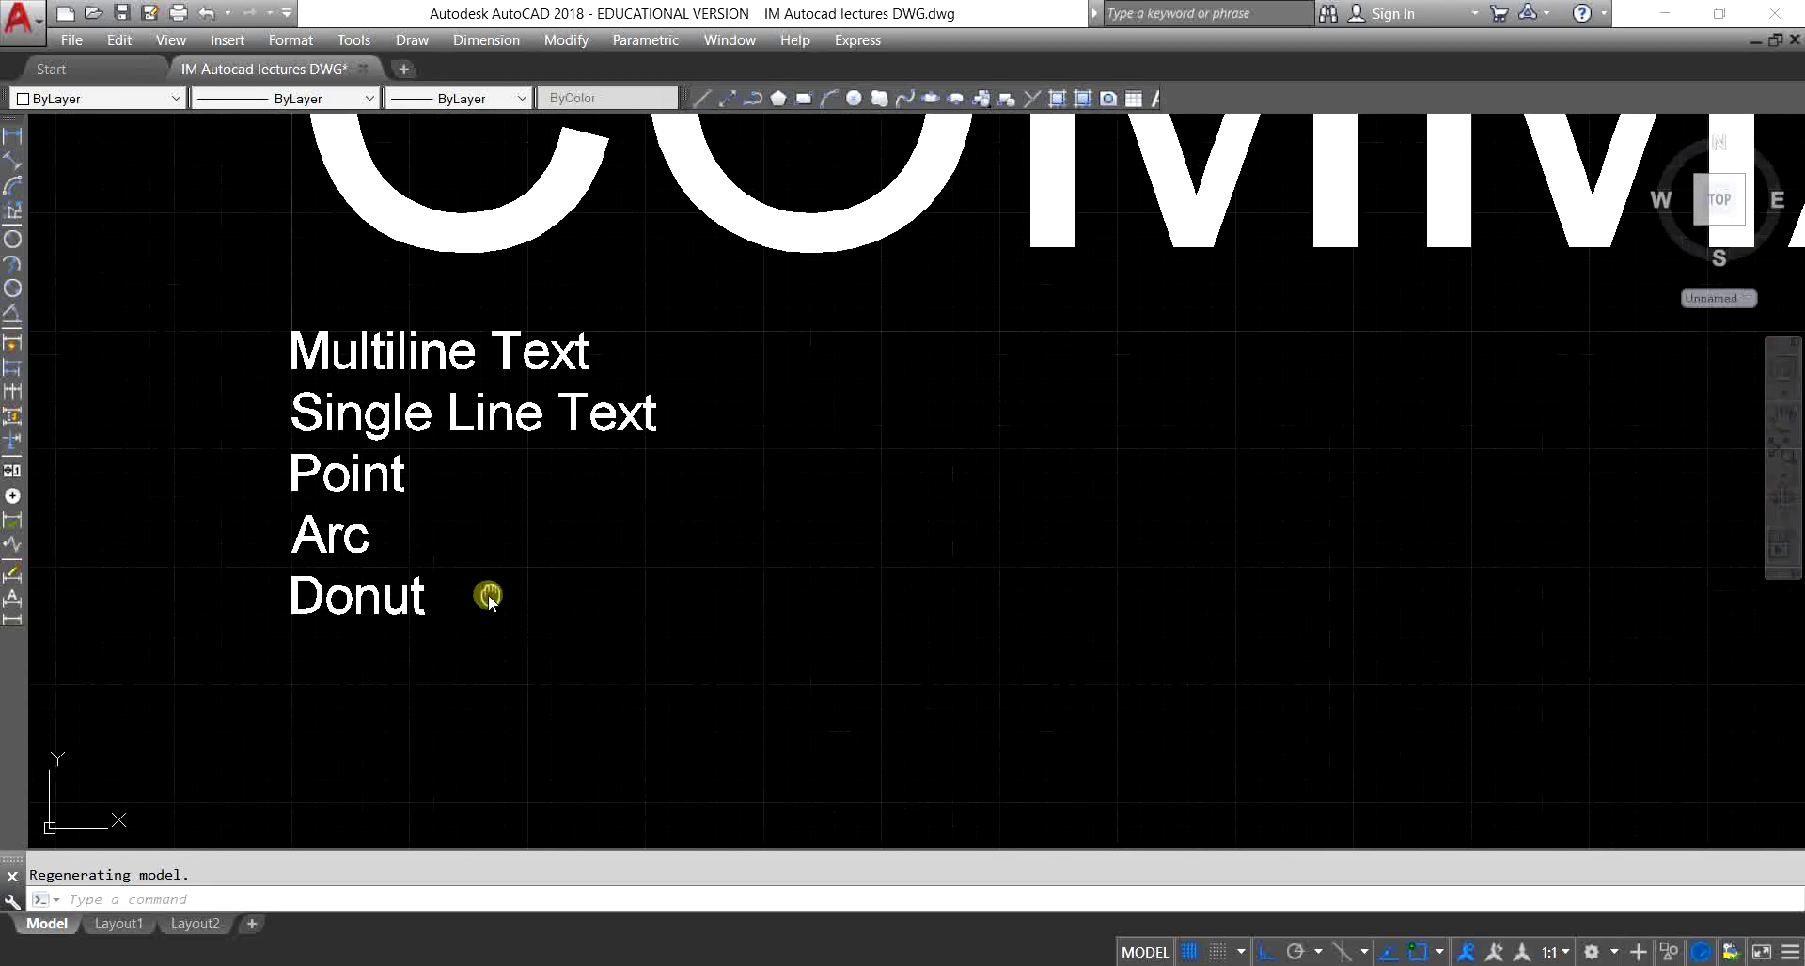
middle_click_drag(487, 596, 539, 596)
scroll(459, 507, "down", 4)
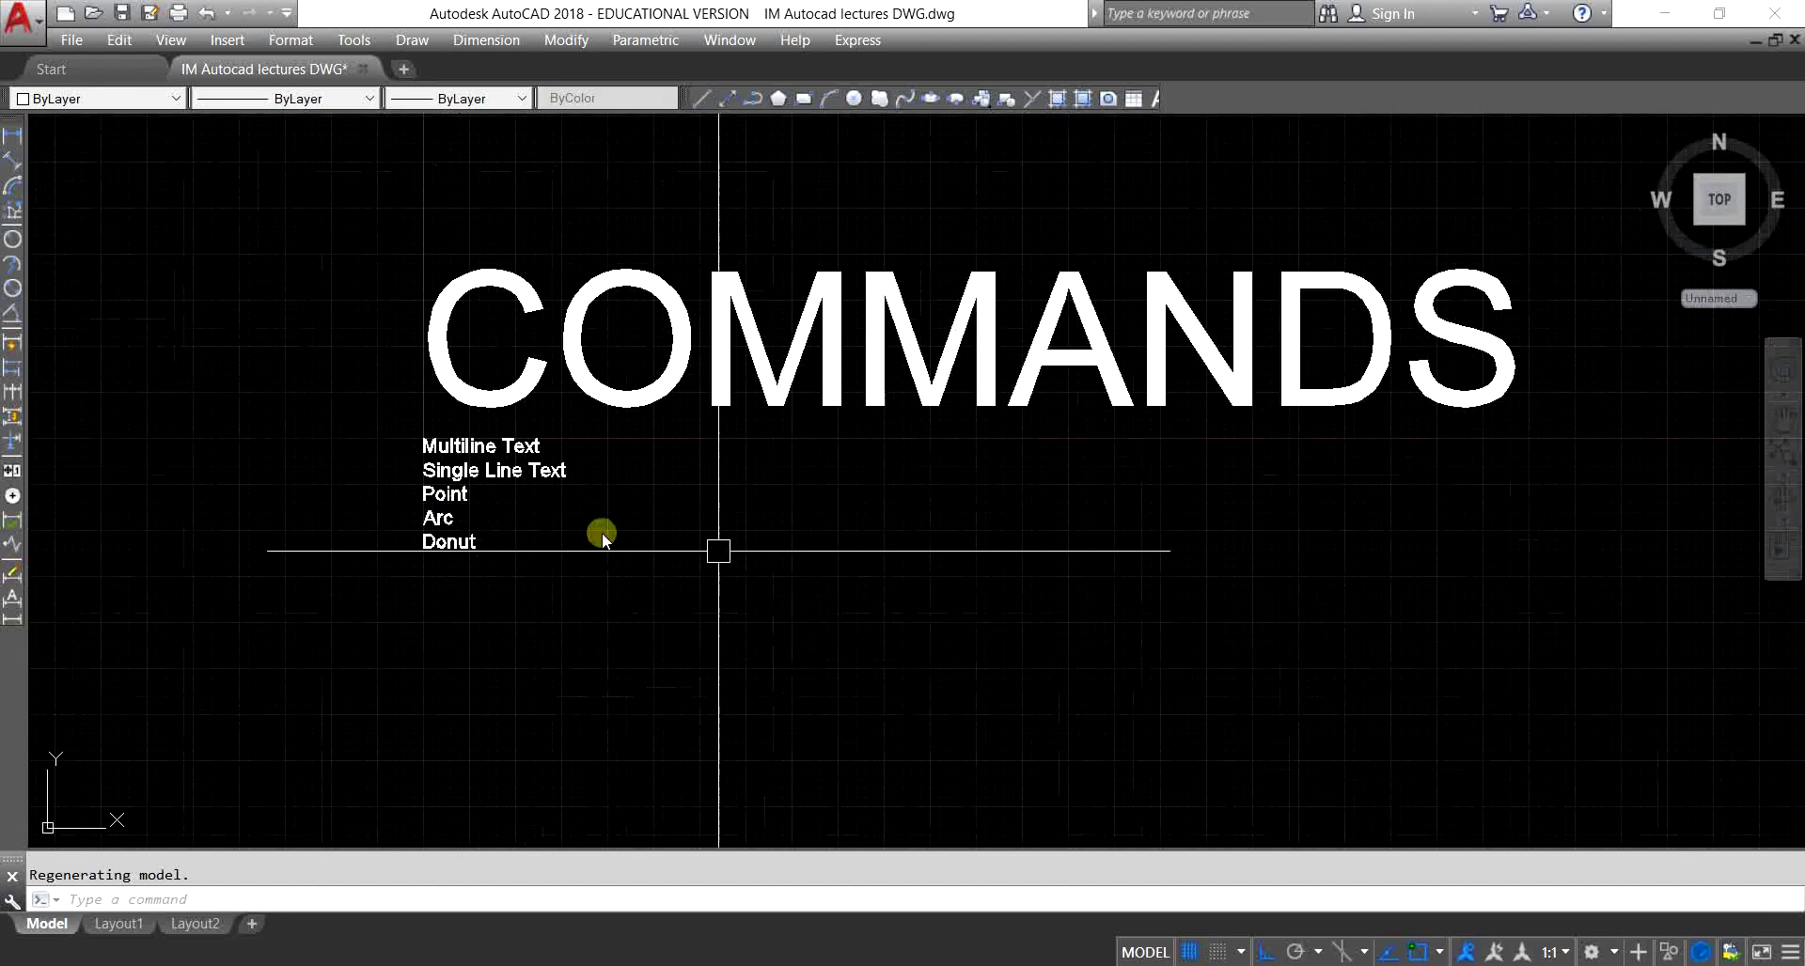
middle_click_drag(774, 576, 693, 589)
scroll(292, 501, "up", 4)
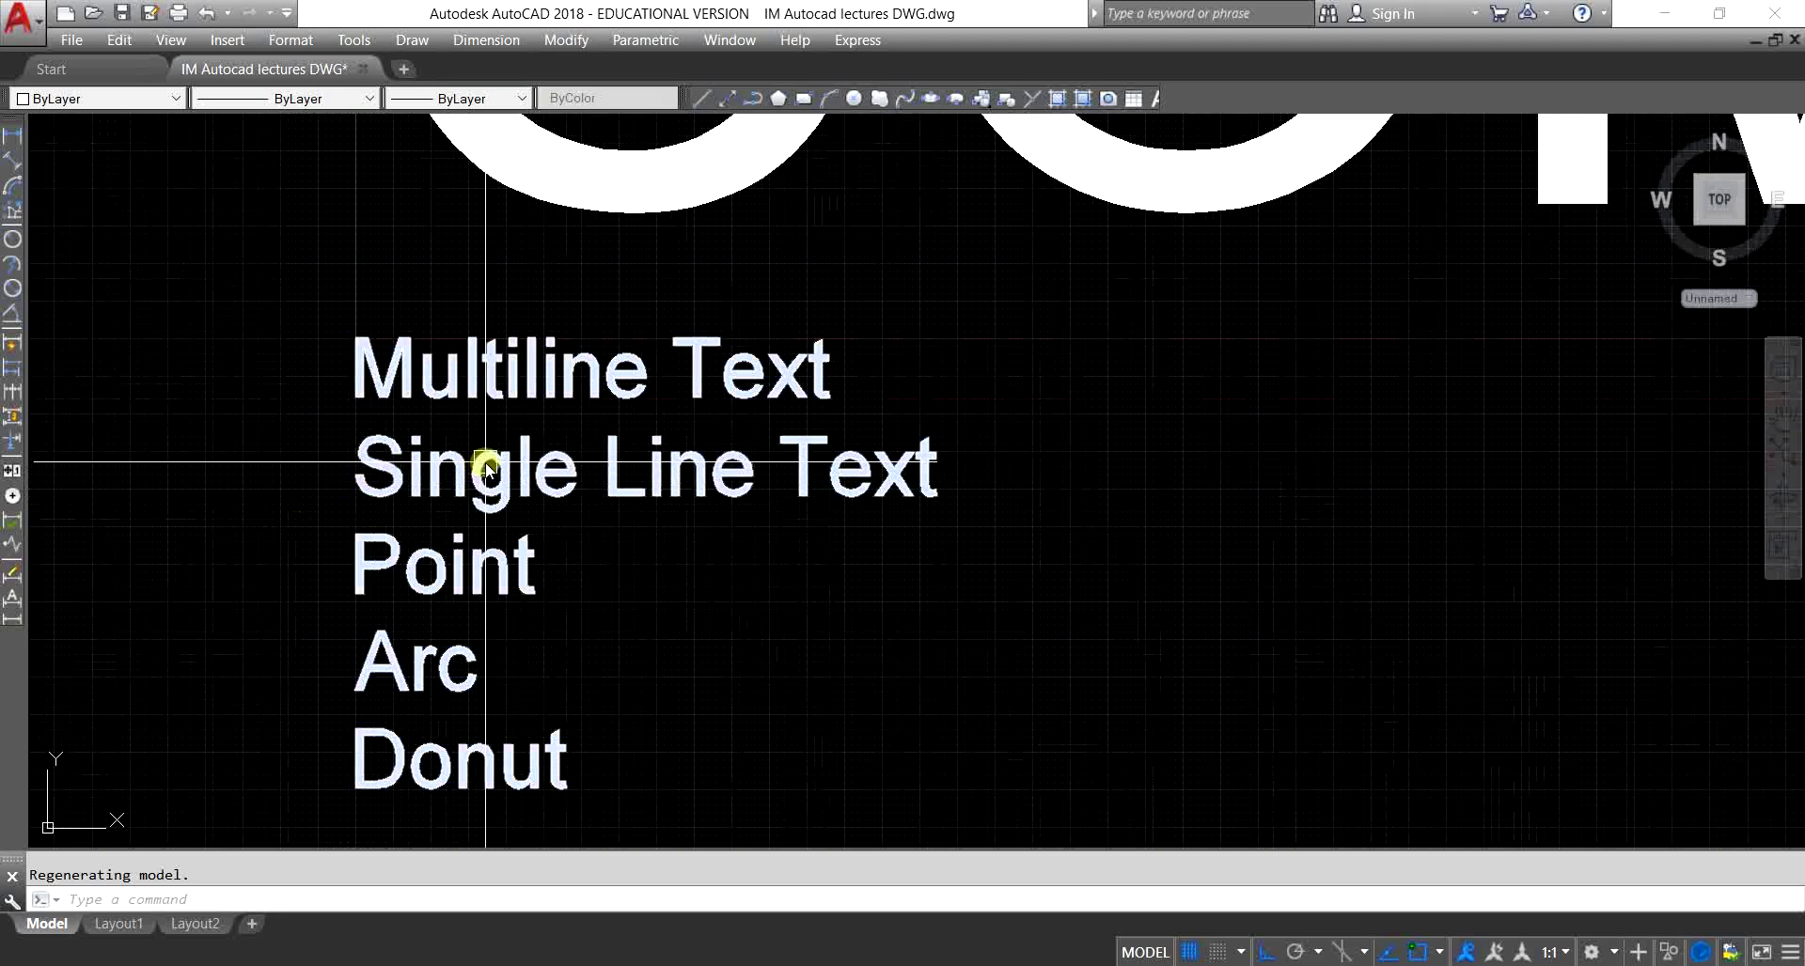
scroll(548, 455, "down", 5)
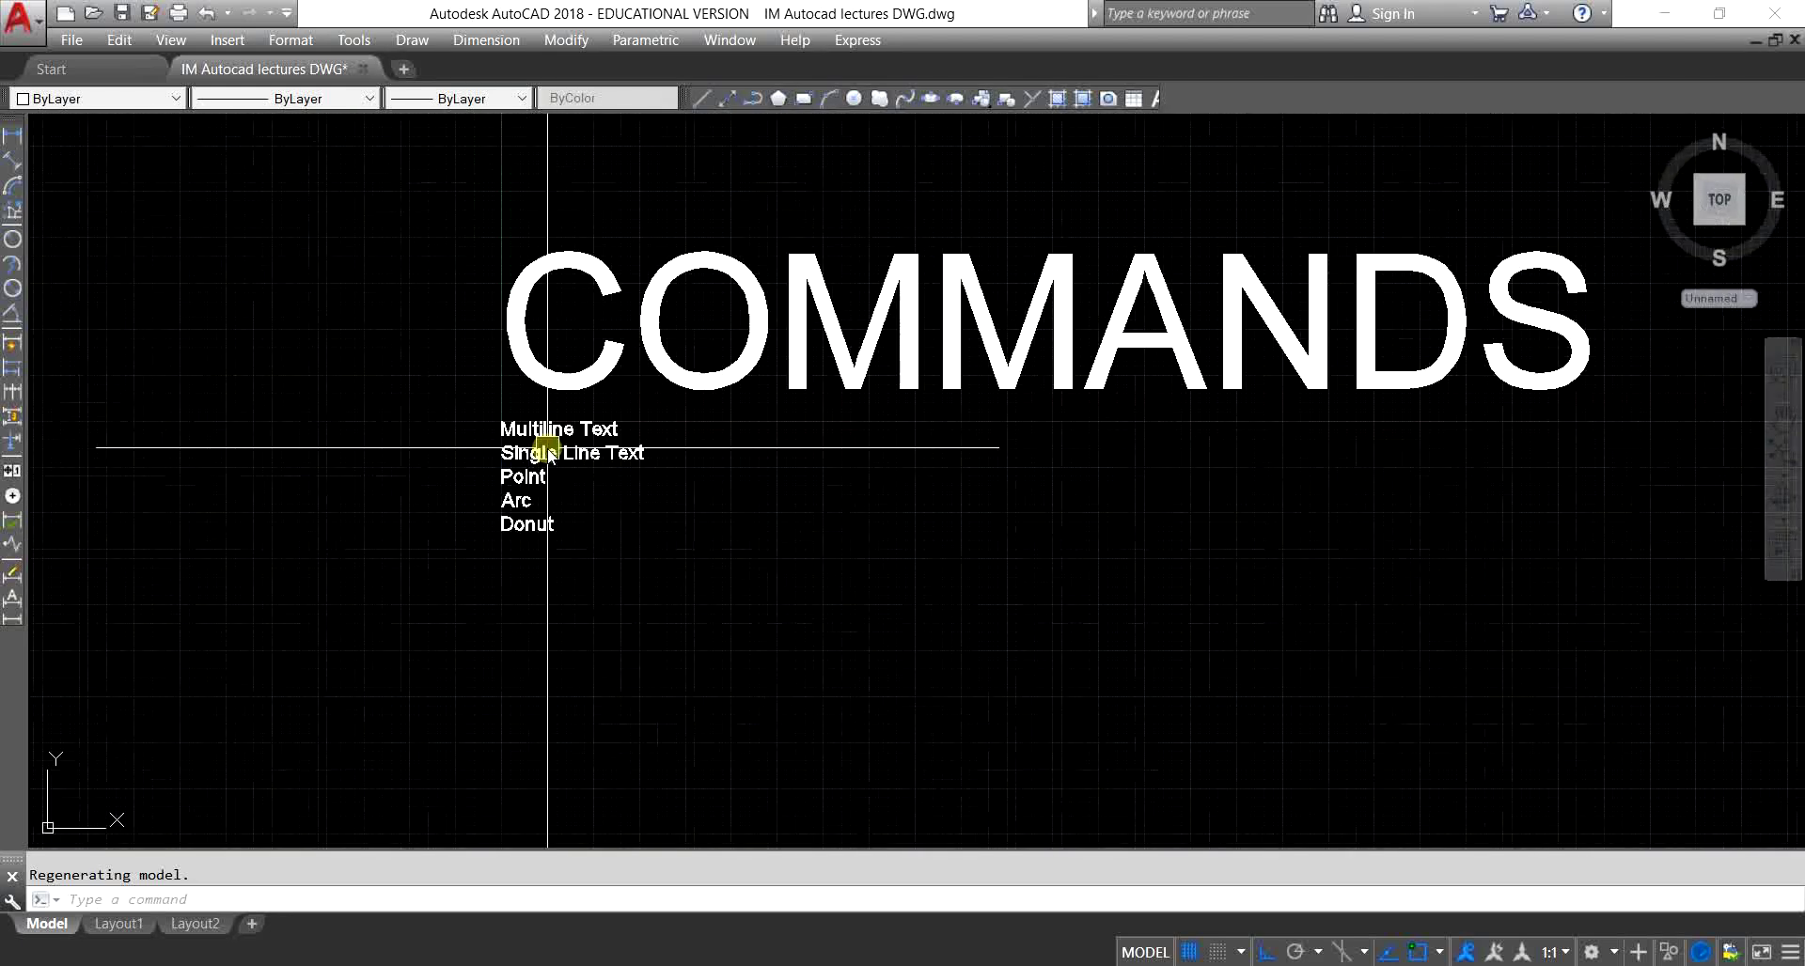